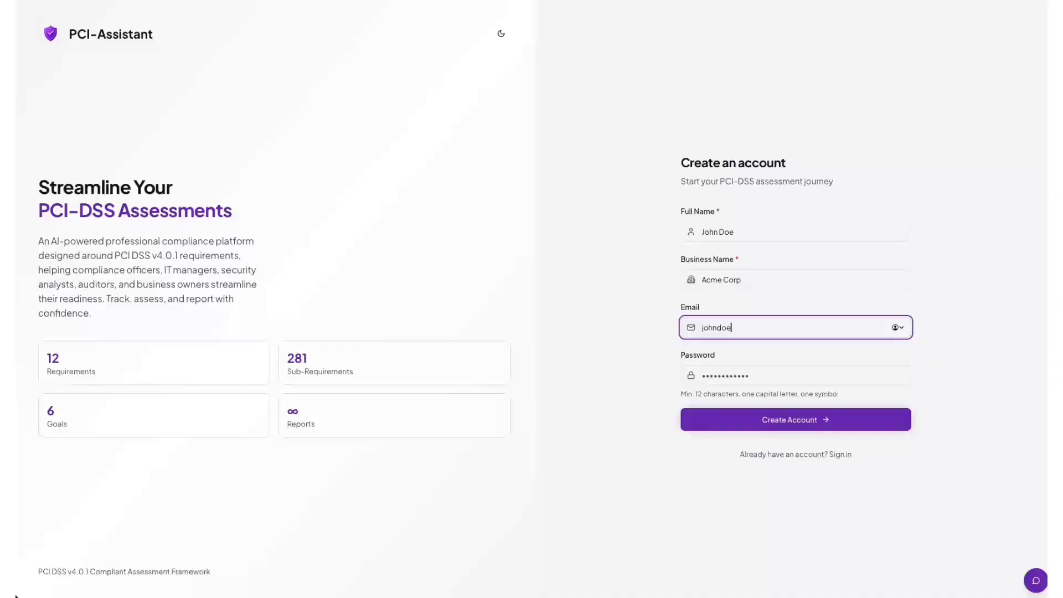
# Correct the work e-mail's domain to acmecorp.com, enter a password, and create the account.
pyautogui.write('@acmecorp.com')
pyautogui.press('Tab')
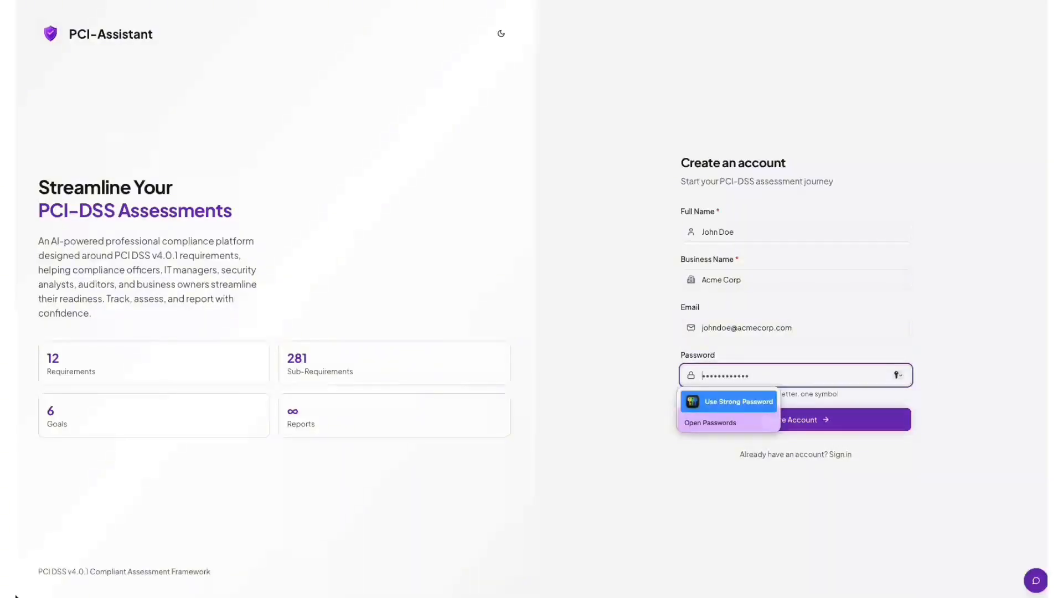
pyautogui.write('*********')
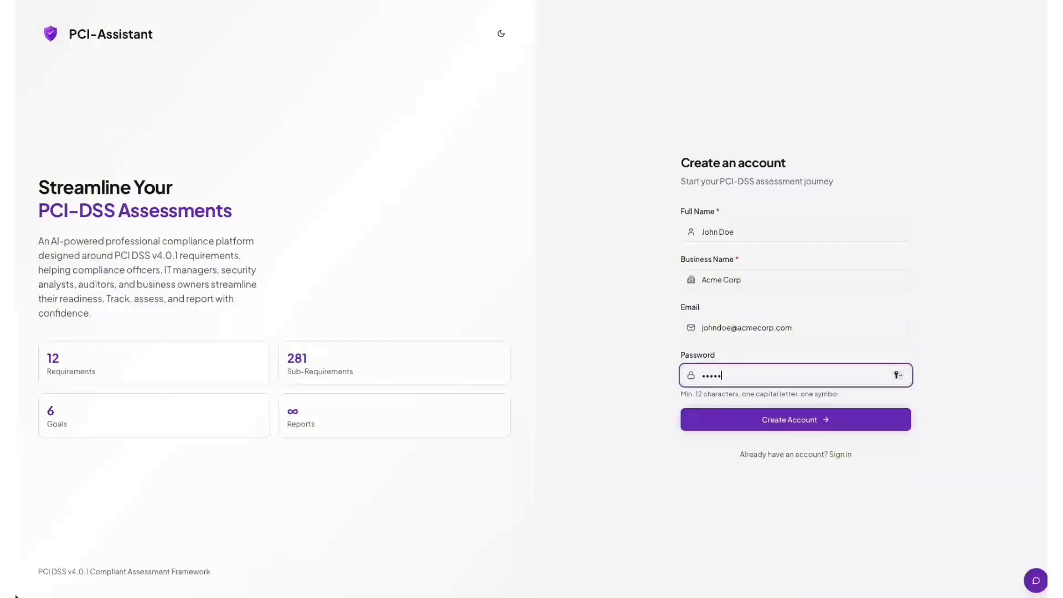
pyautogui.write('********')
pyautogui.click(795, 426)
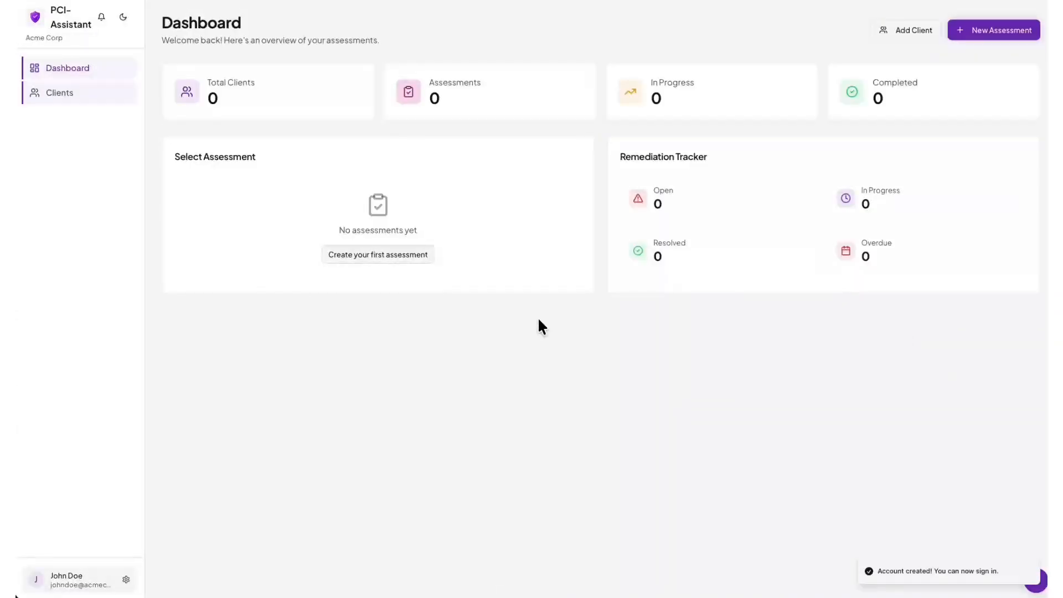
# Create client Acme Corporation with a contact name and e-mail, leaving industry and phone blank, then begin its assessment.
pyautogui.click(64, 90)
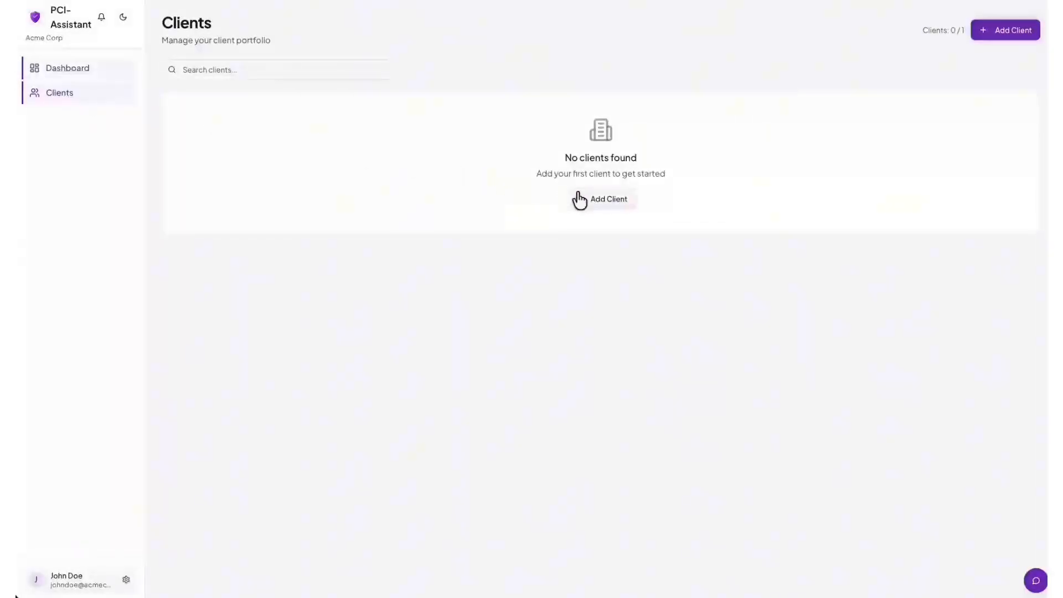
pyautogui.click(595, 202)
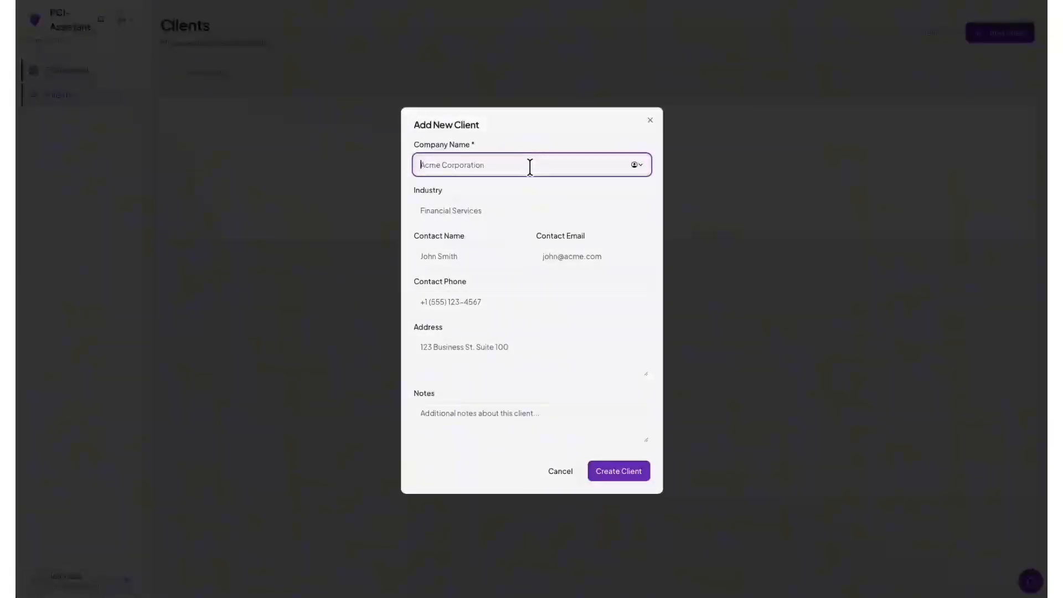
pyautogui.write('Acme Corporation')
pyautogui.press('Tab')
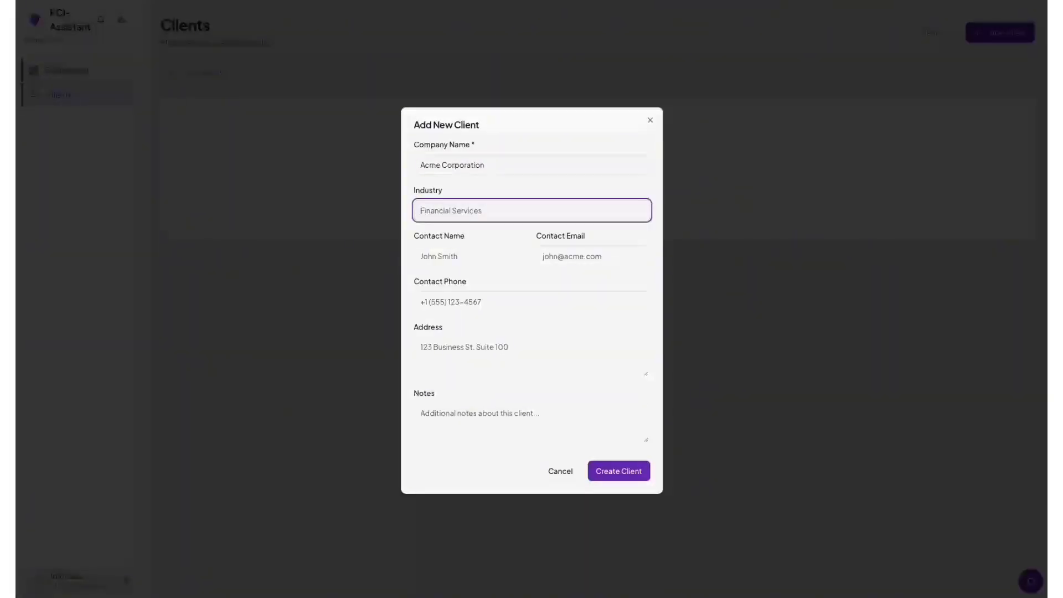
pyautogui.press('Tab')
pyautogui.write('John')
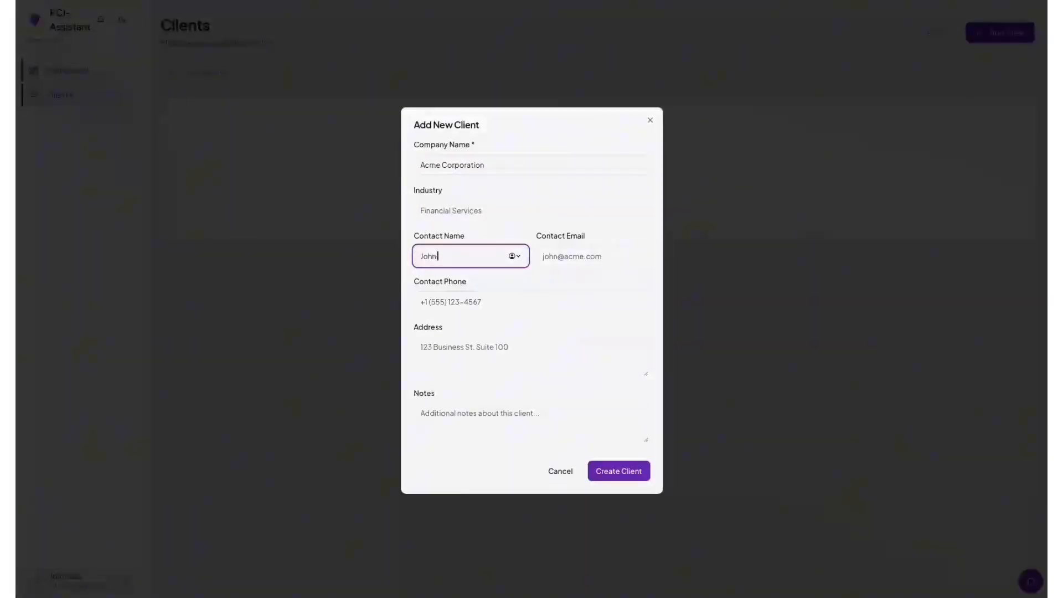
pyautogui.write(' Doe')
pyautogui.press('Tab')
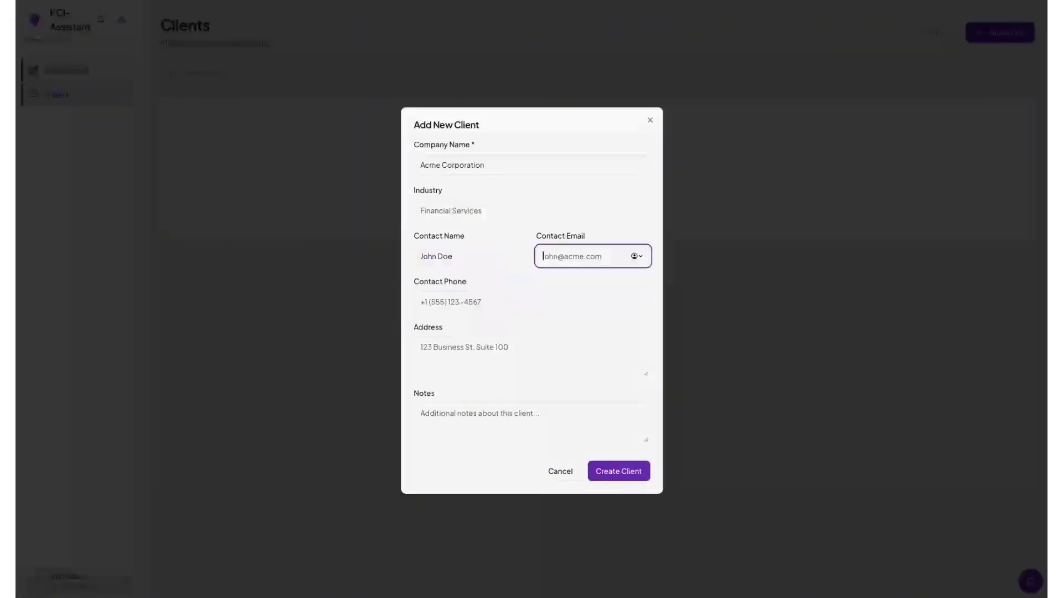
pyautogui.write('john@acme.com')
pyautogui.press('Tab')
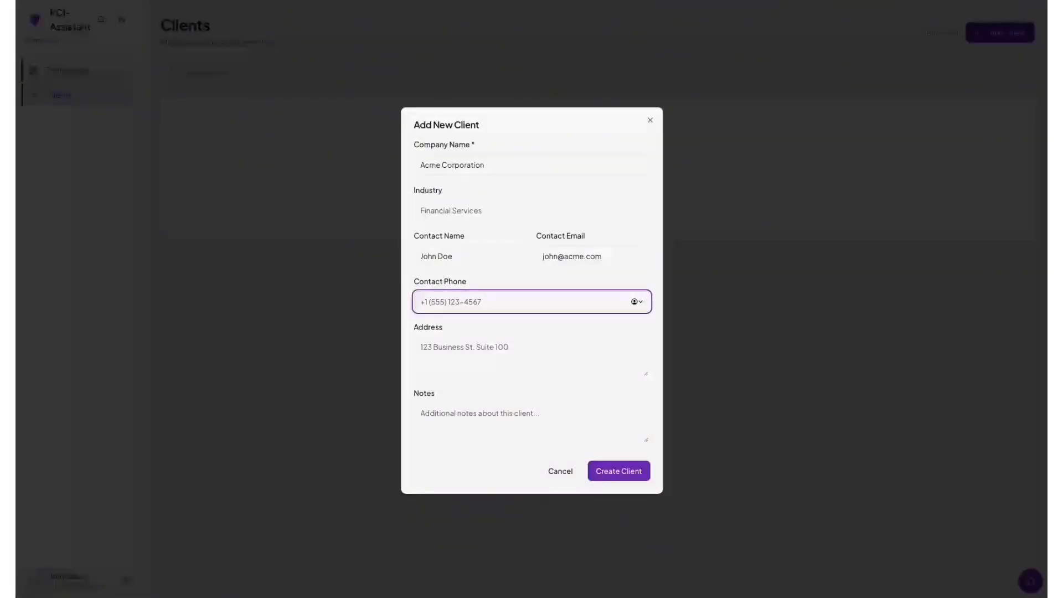
pyautogui.click(624, 473)
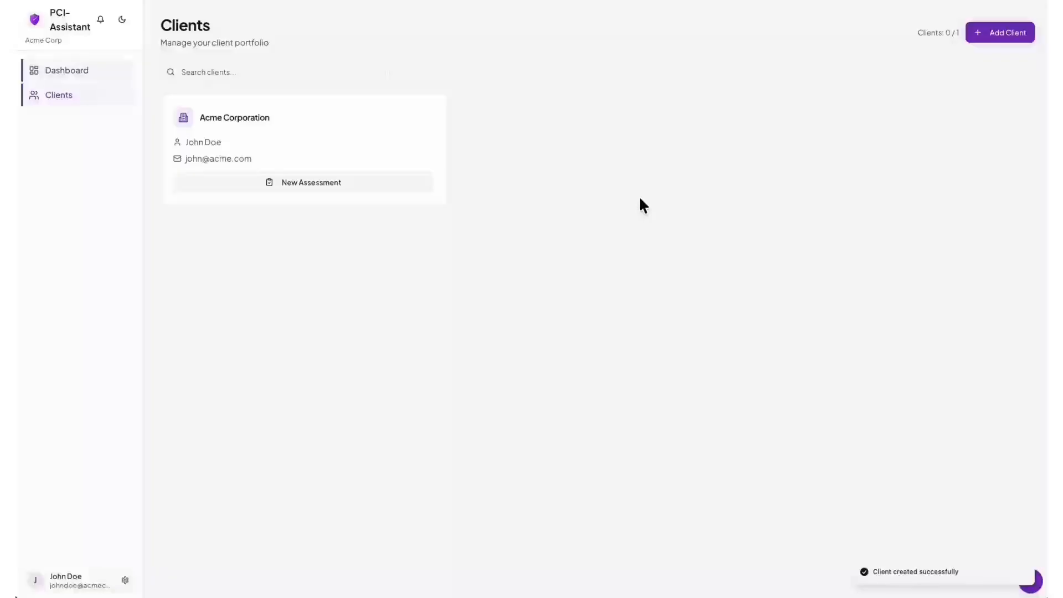
pyautogui.click(317, 183)
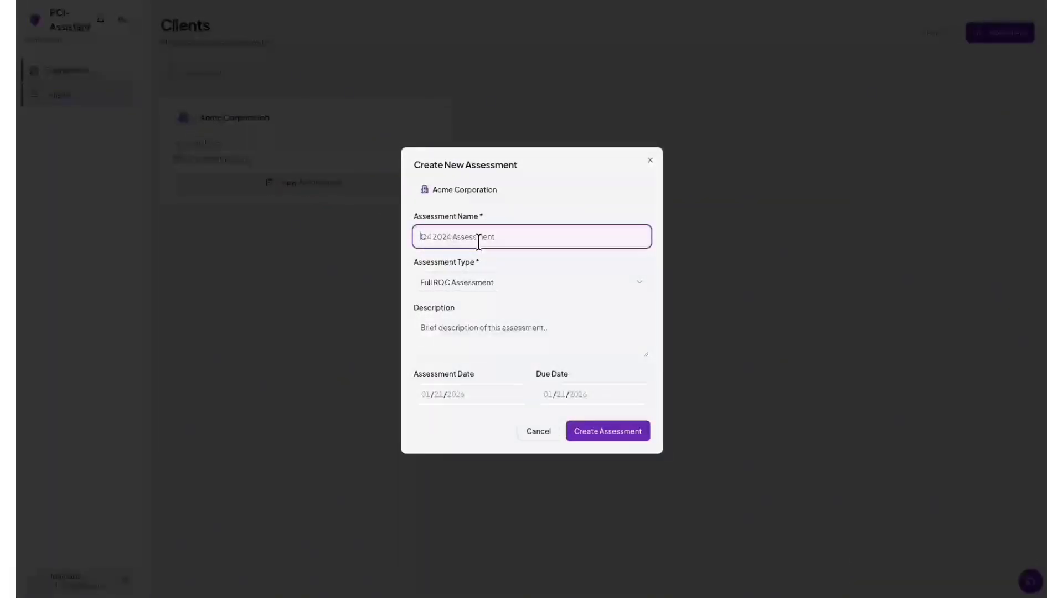
# Name the assessment '2025 Assessment' and set its type to SAQ D - Merchant.
pyautogui.write('2025 Assessment')
pyautogui.click(481, 281)
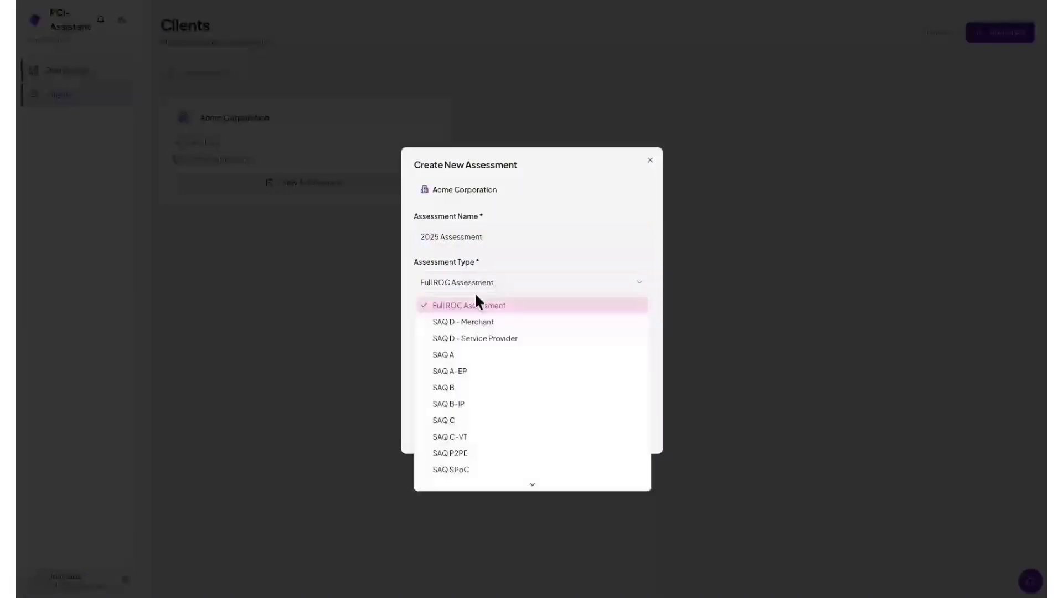
pyautogui.click(475, 322)
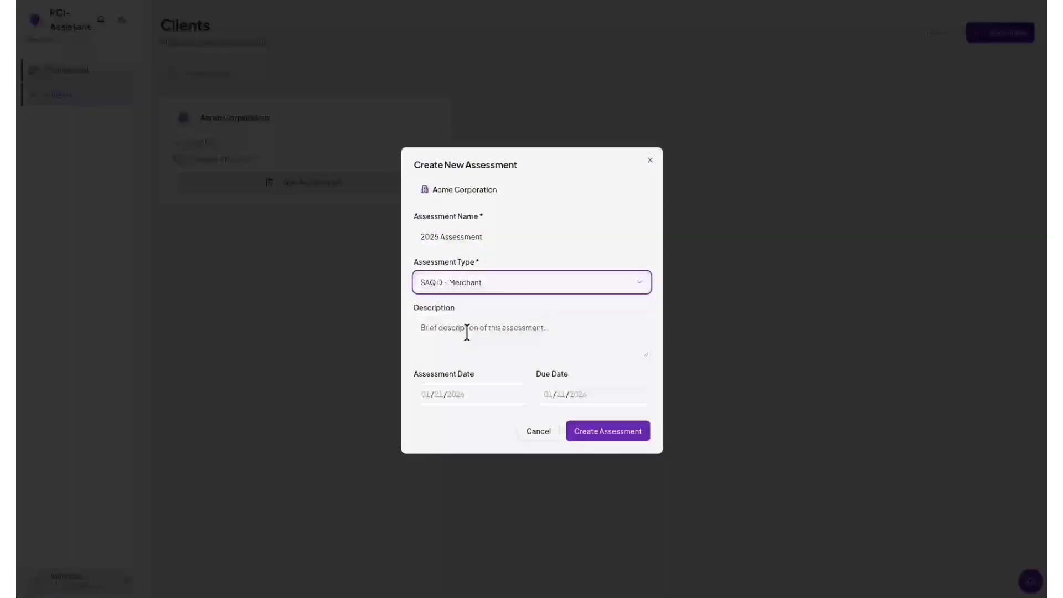
# Set assessment date 01/01/2026 and due date 03/31/2026, then create the assessment.
pyautogui.click(438, 394)
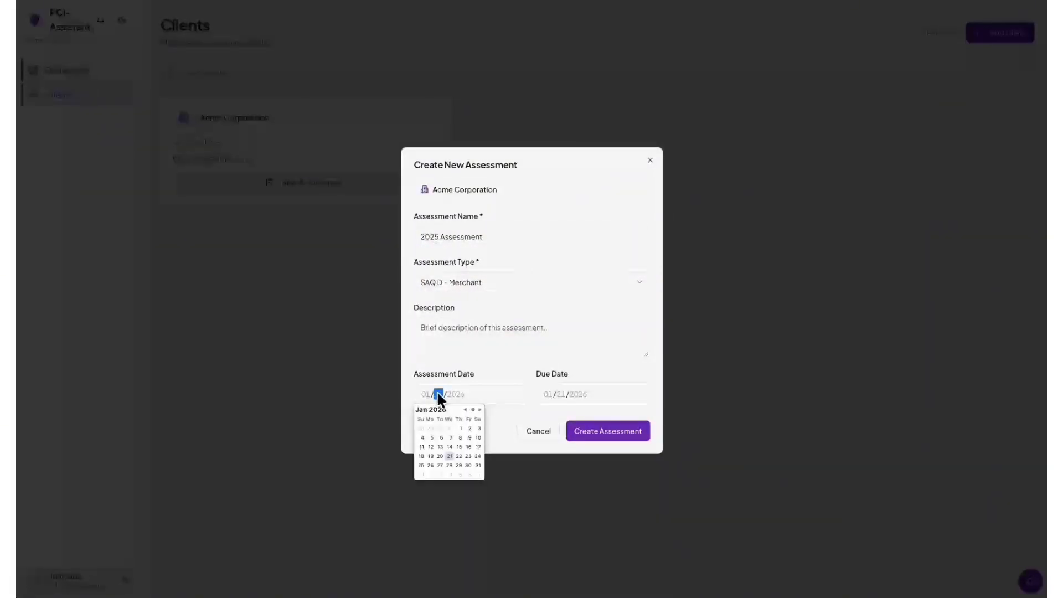
pyautogui.click(437, 393)
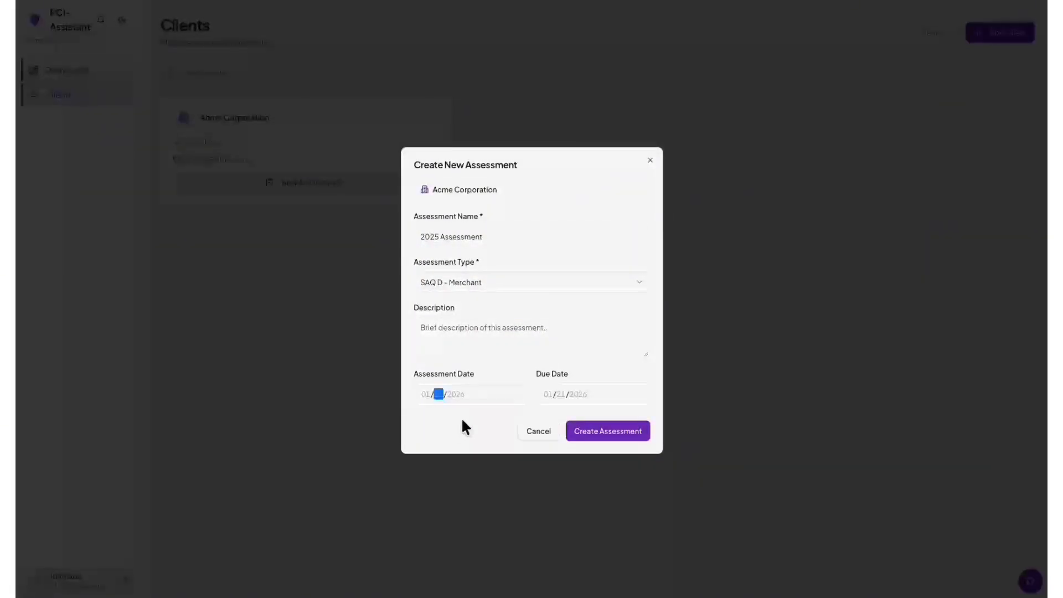
pyautogui.click(439, 394)
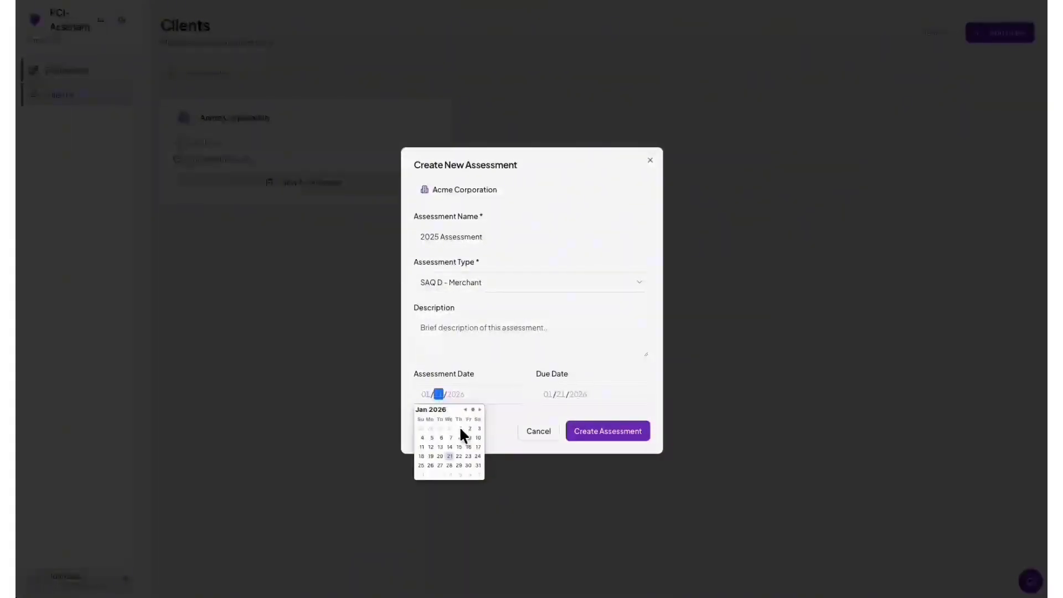
pyautogui.click(562, 393)
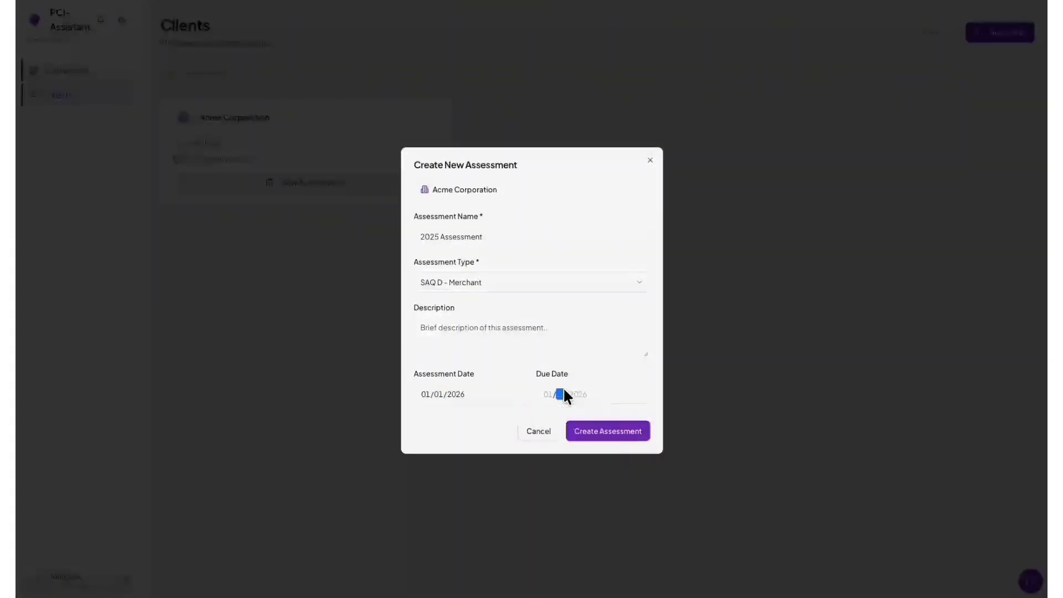
pyautogui.click(550, 393)
pyautogui.click(552, 392)
pyautogui.click(554, 392)
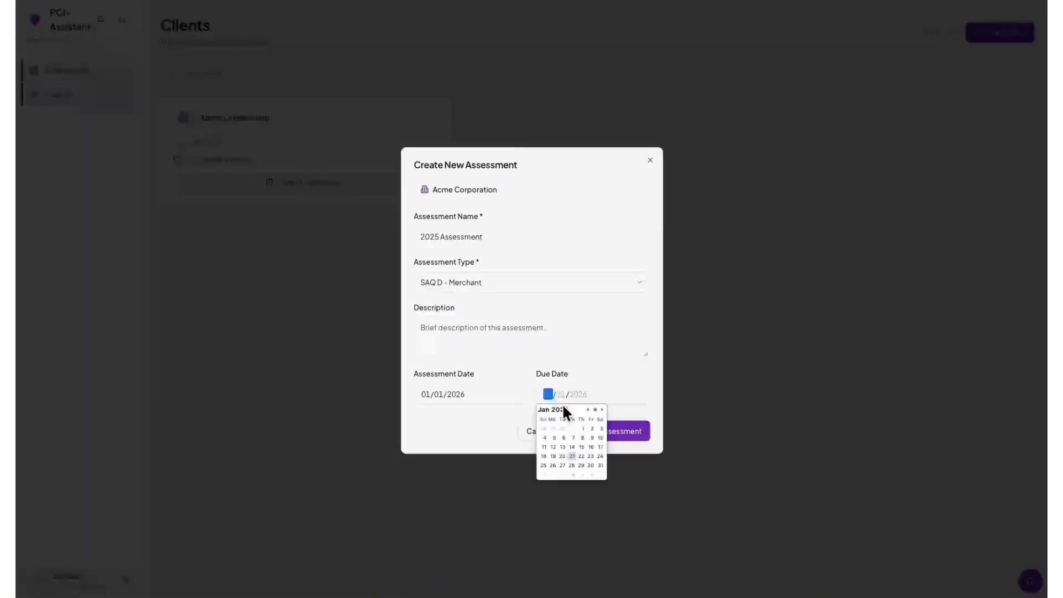
pyautogui.click(602, 410)
pyautogui.click(602, 410)
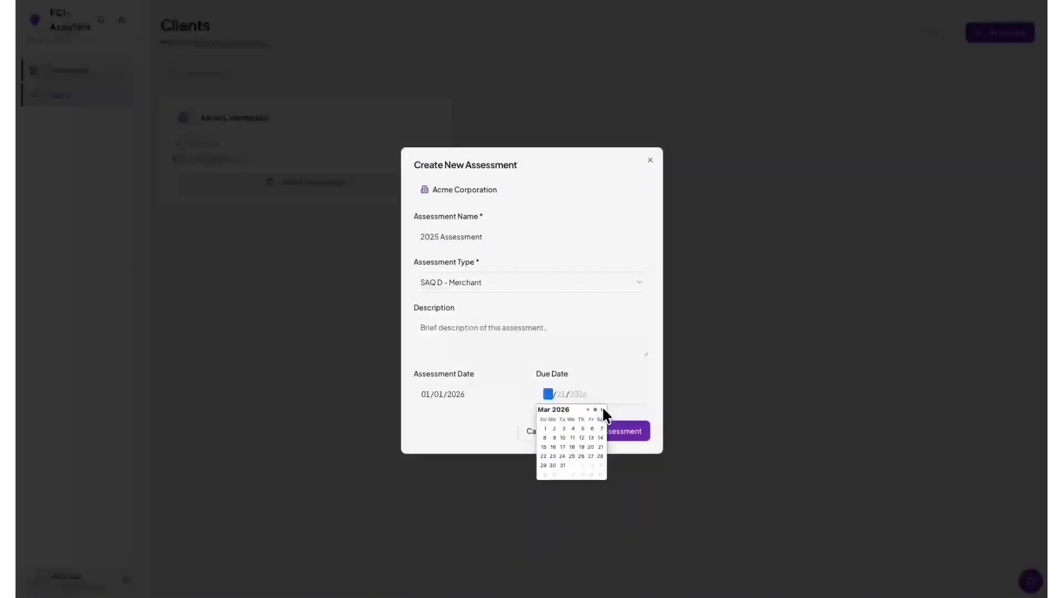
pyautogui.click(562, 464)
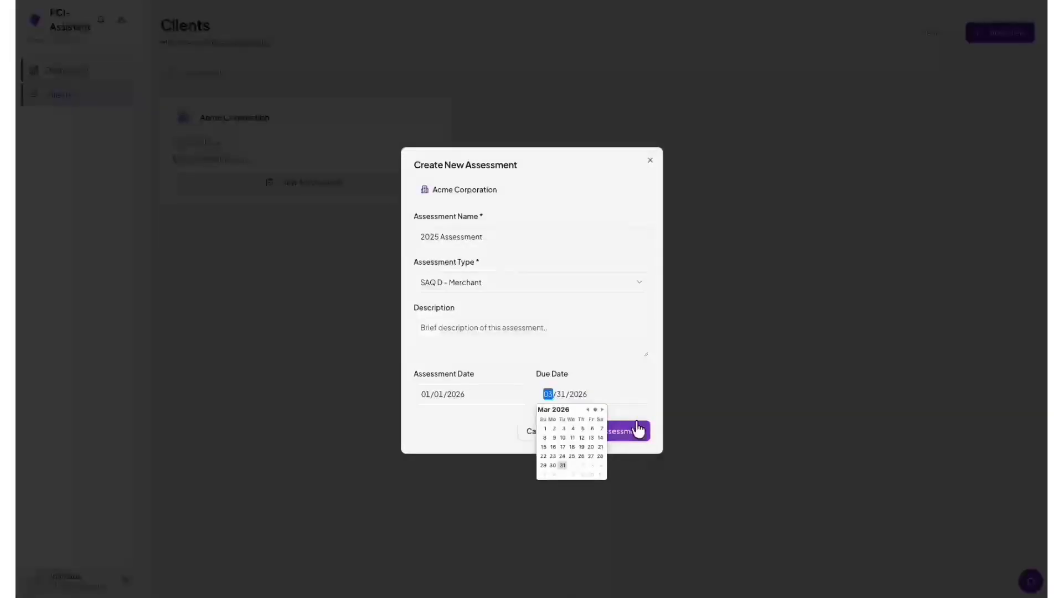
pyautogui.click(609, 433)
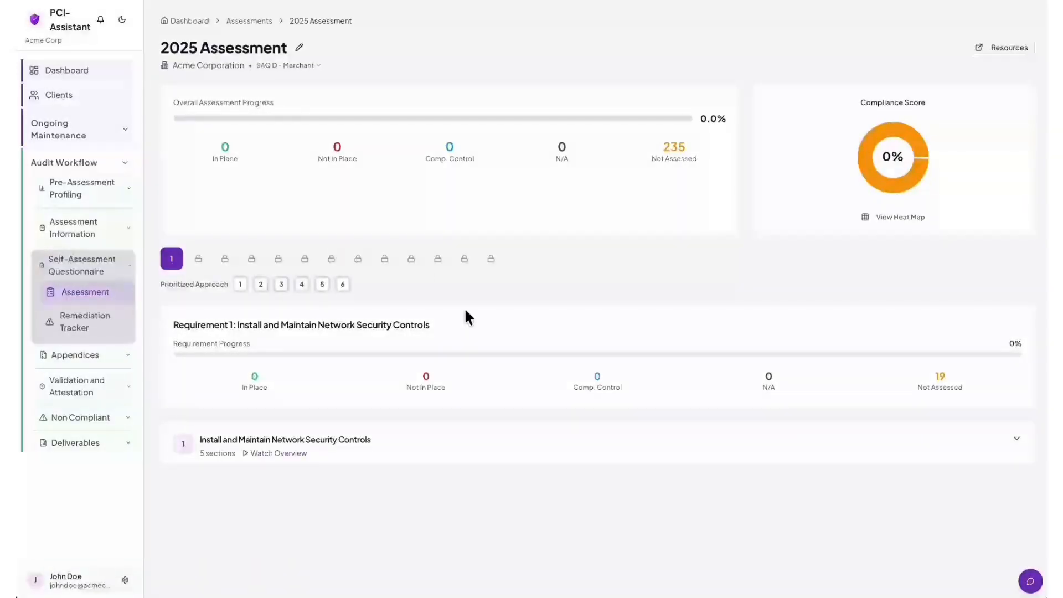
# Open the Billing page and highlight the note about the Client + Assessment package.
pyautogui.click(77, 583)
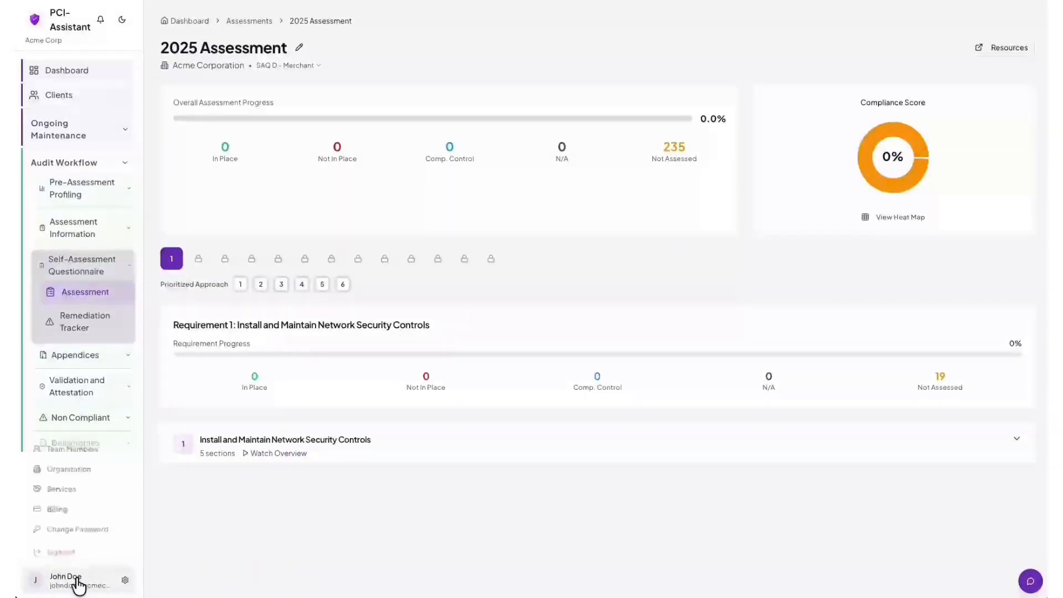
pyautogui.click(70, 510)
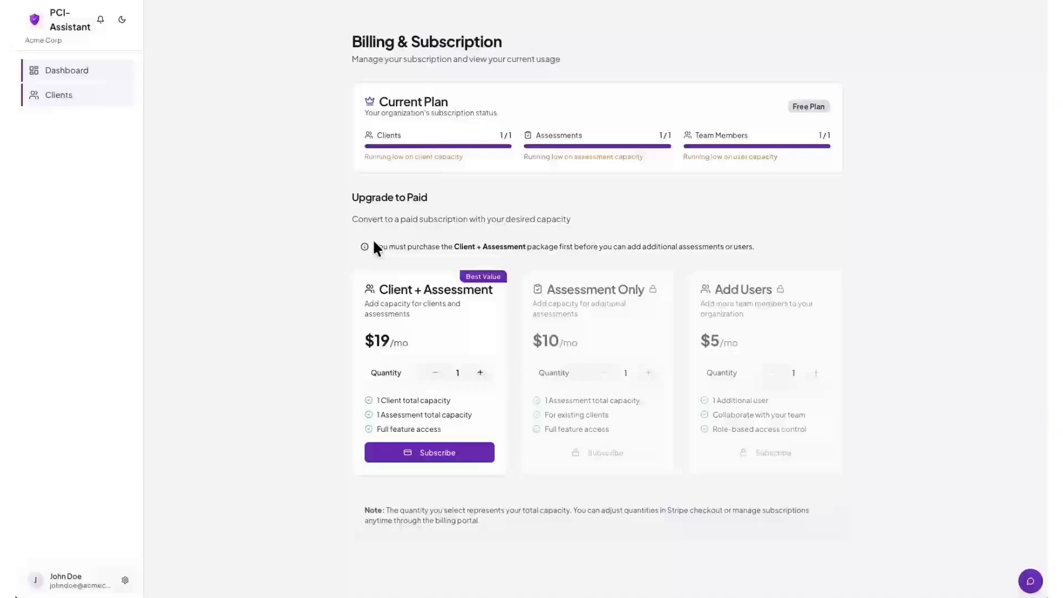
pyautogui.moveTo(374, 244); pyautogui.dragTo(758, 243)
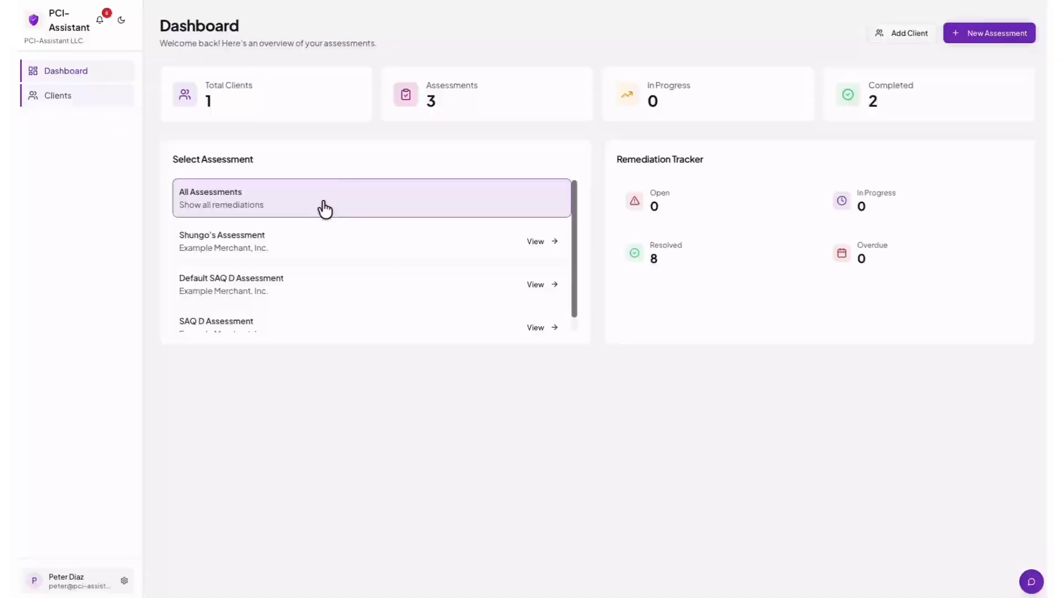
# Scroll through the Select Assessment list, then bring up the account menu.
pyautogui.scroll(-1, 309, 217)
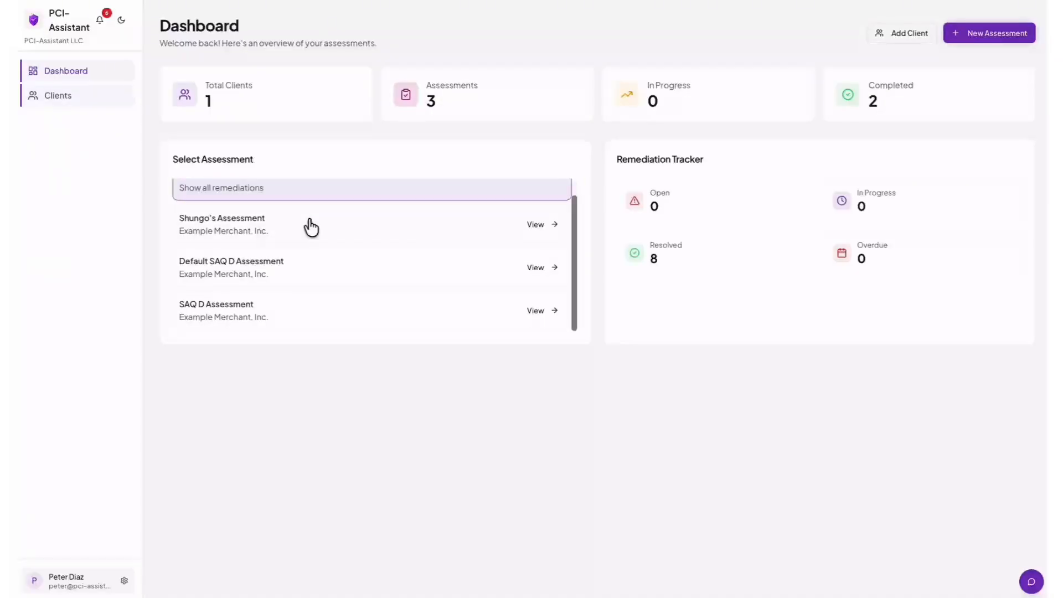
pyautogui.scroll(1, 309, 225)
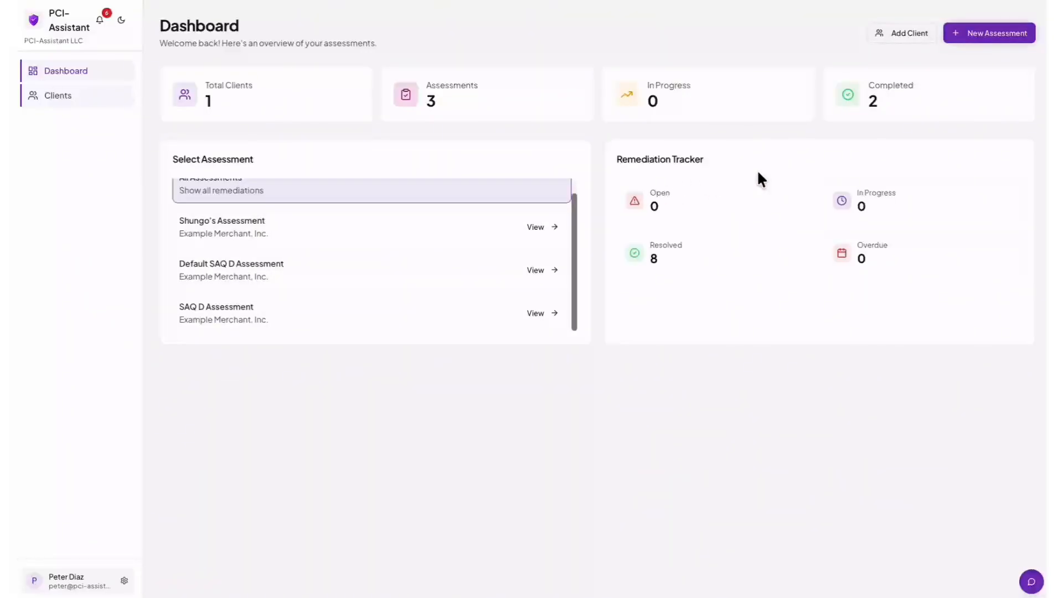
pyautogui.scroll(1, 481, 216)
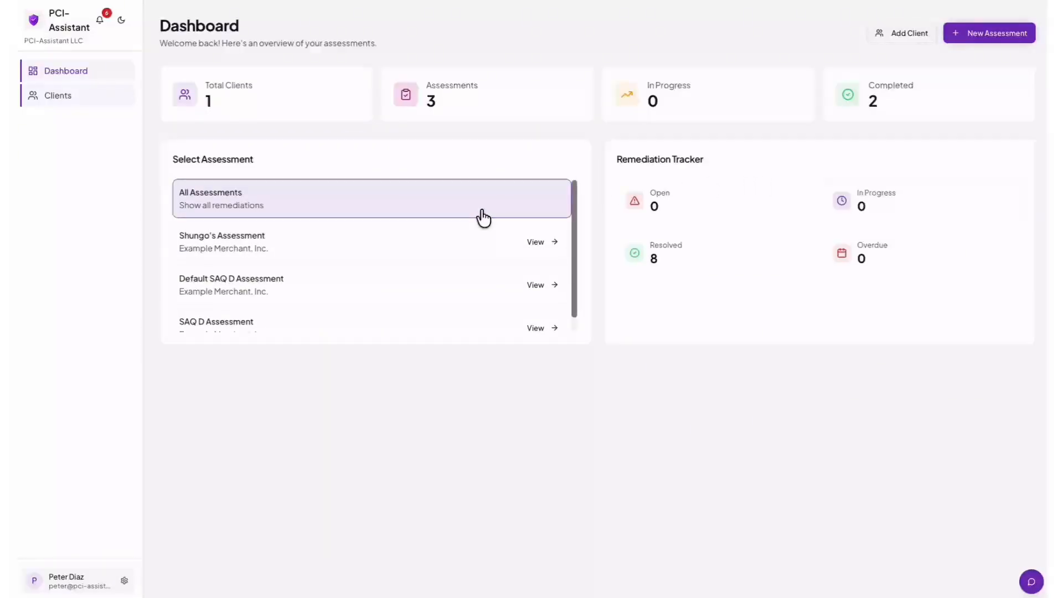
pyautogui.scroll(-1, 483, 218)
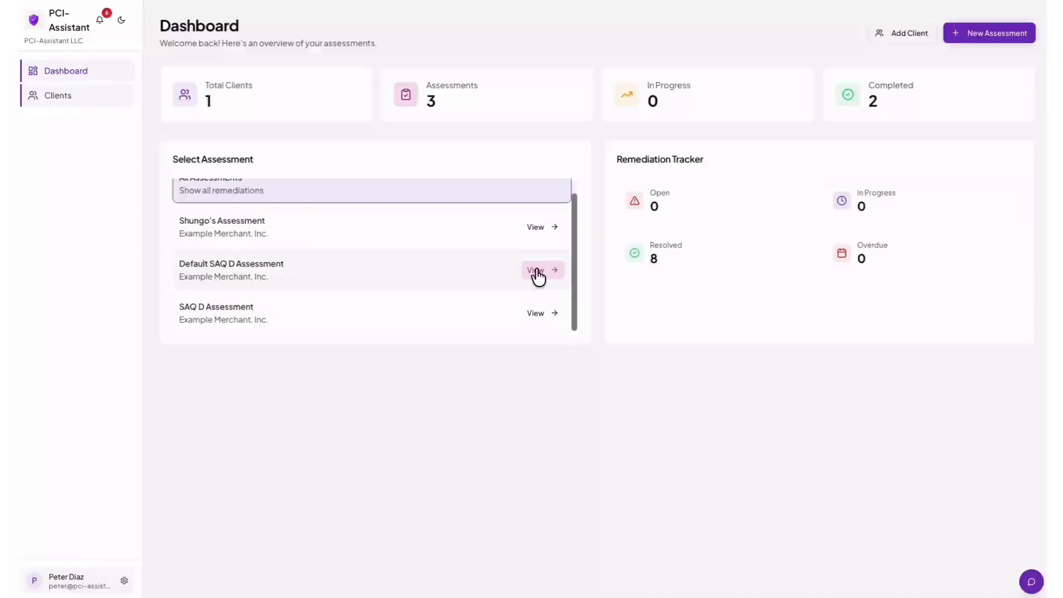
pyautogui.click(66, 581)
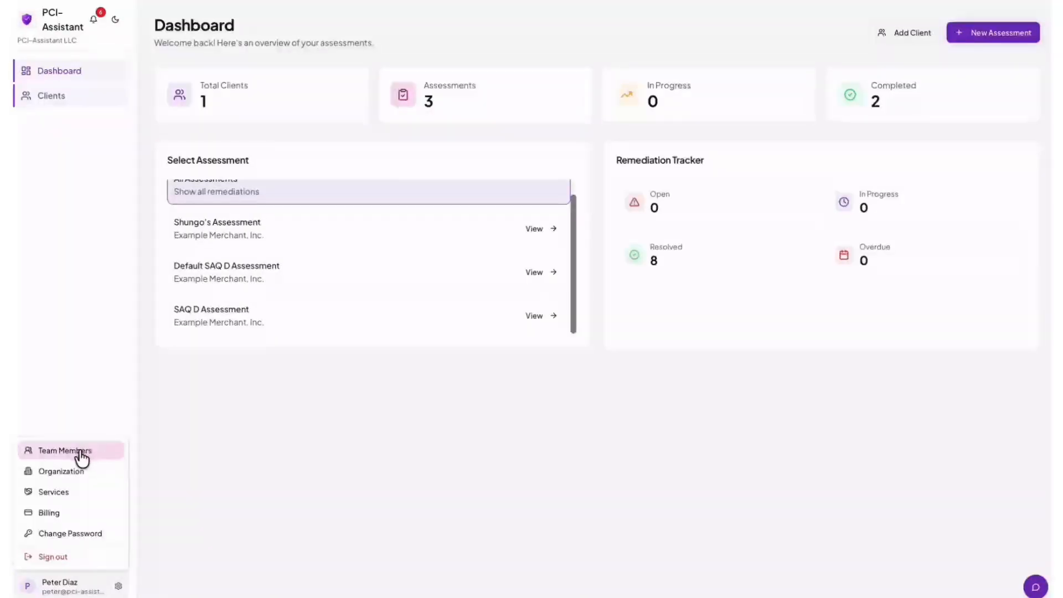
# View the team members page, then the PCI-Assistant LLC organization overview.
pyautogui.click(79, 450)
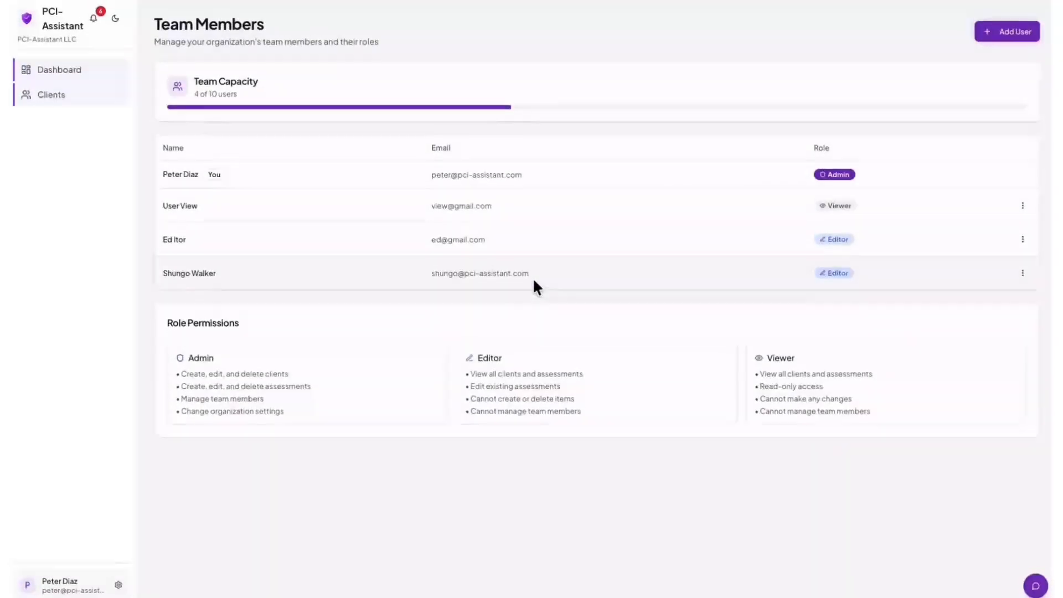
pyautogui.click(55, 589)
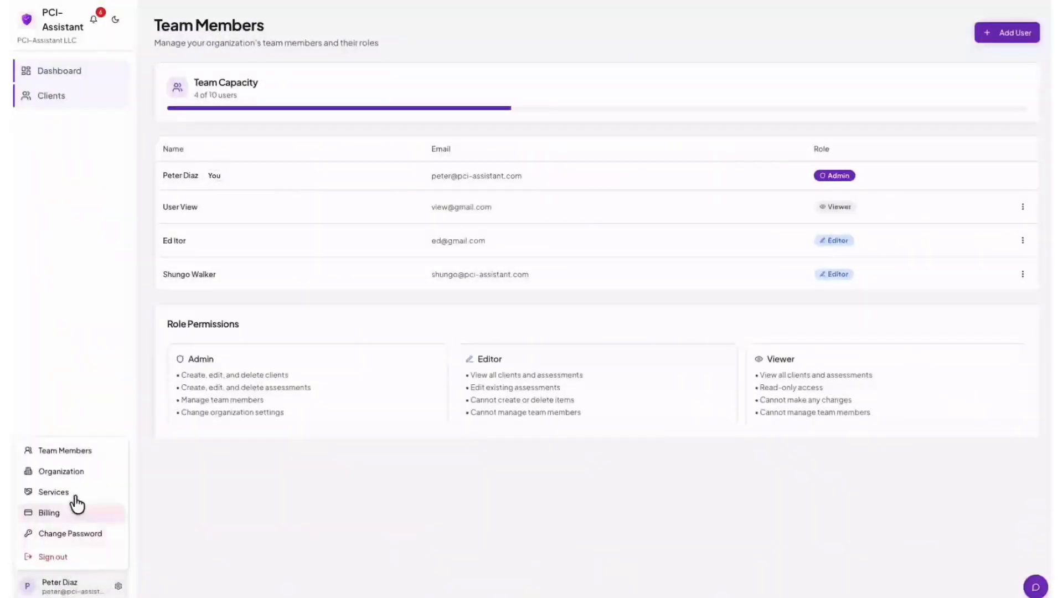
pyautogui.click(64, 476)
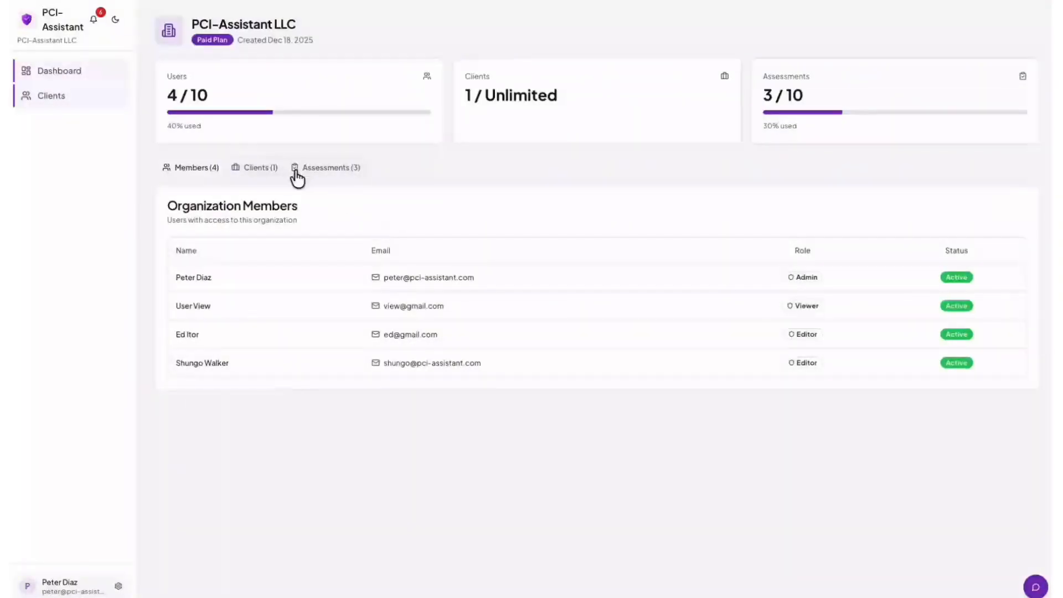
# Browse the organization's Clients, Assessments and Members tabs.
pyautogui.click(254, 173)
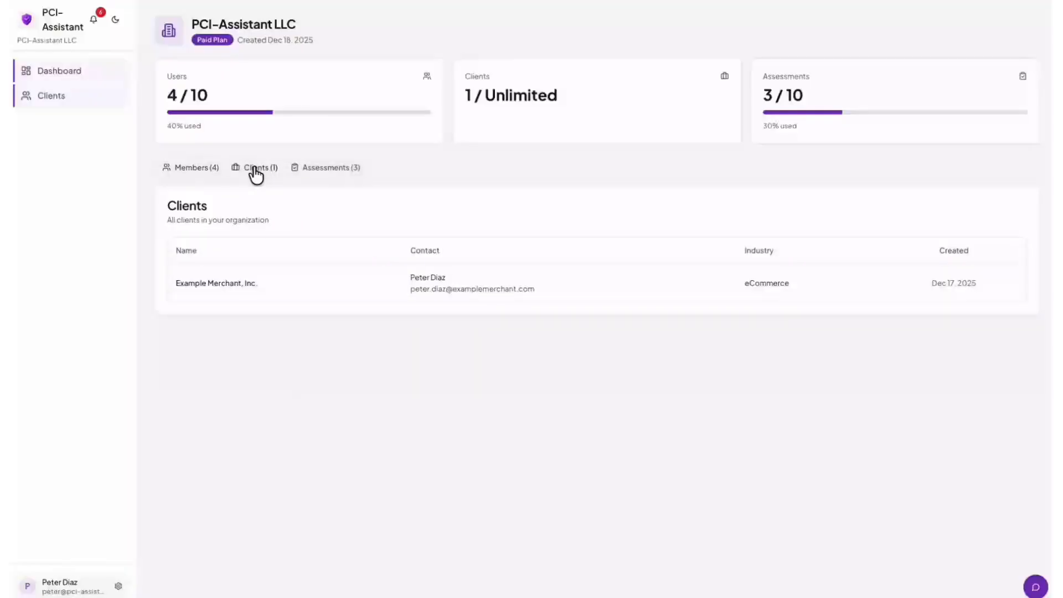
pyautogui.click(317, 173)
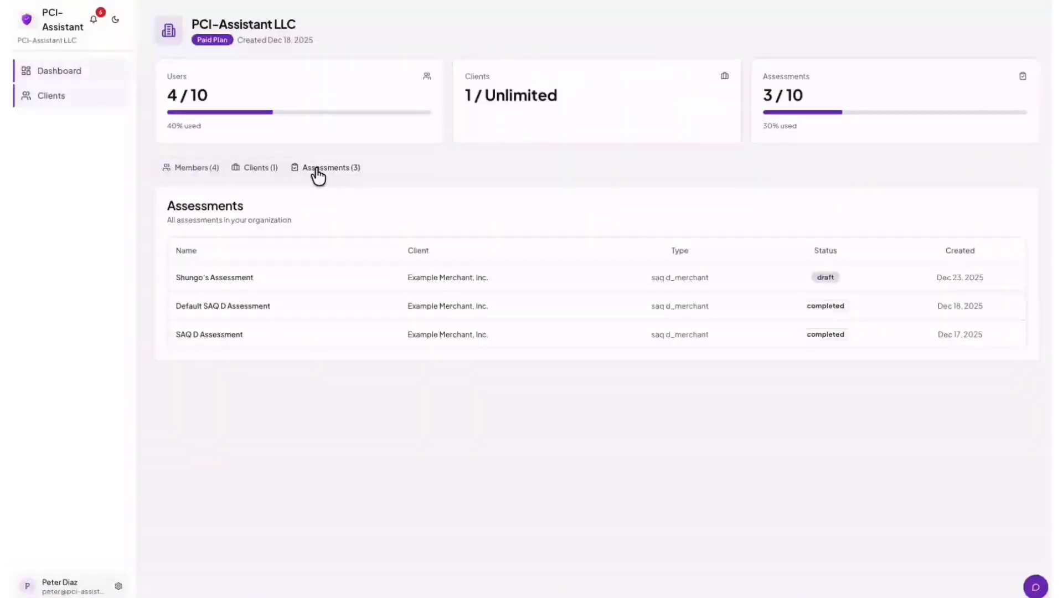
pyautogui.click(203, 172)
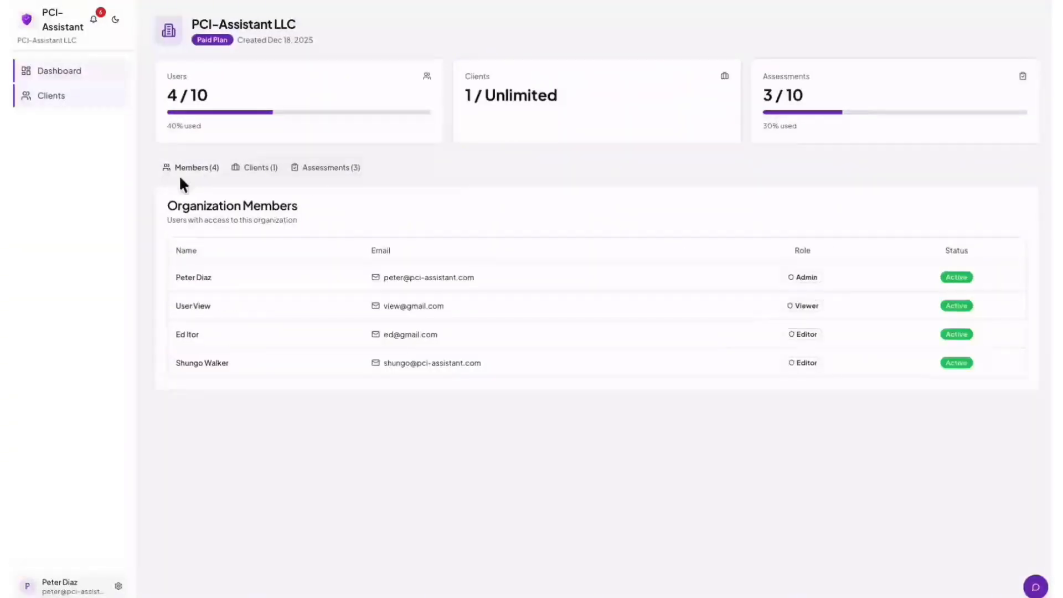
pyautogui.click(72, 588)
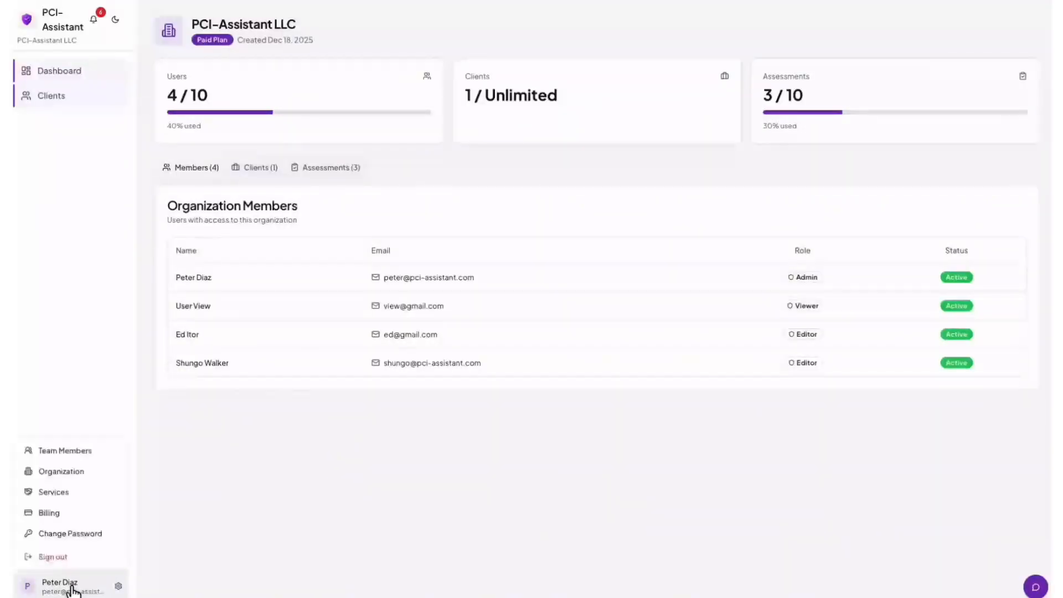
# View the partner Services page, then the Billing and Subscription page.
pyautogui.click(65, 496)
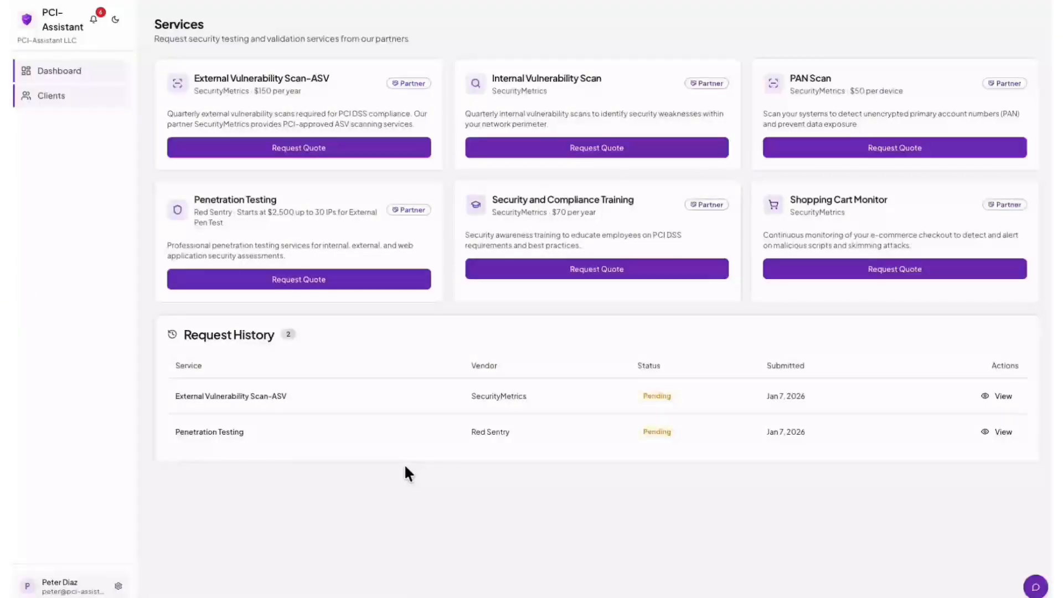
pyautogui.click(75, 586)
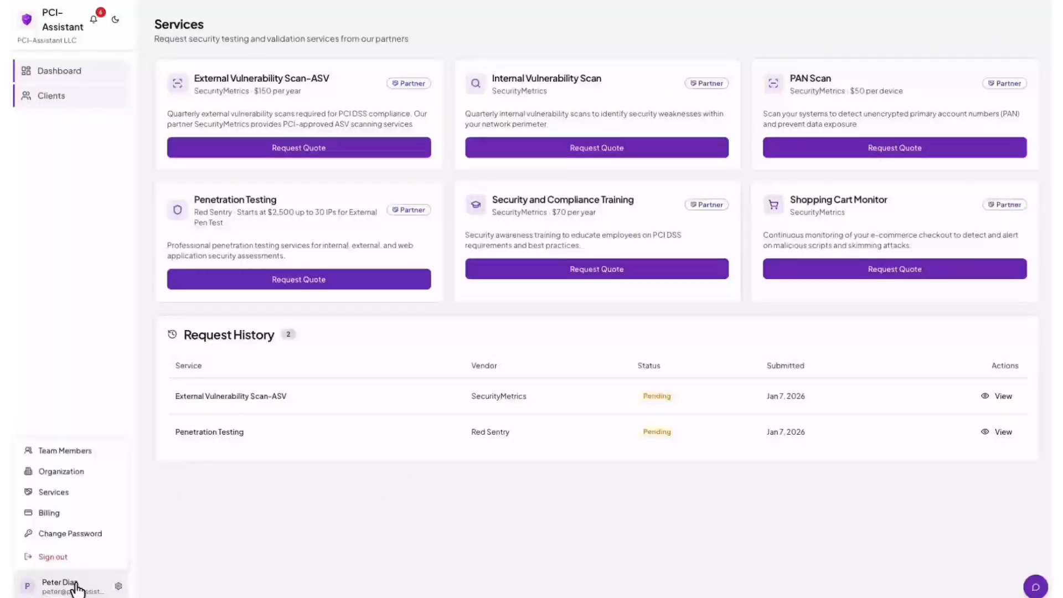
pyautogui.click(60, 513)
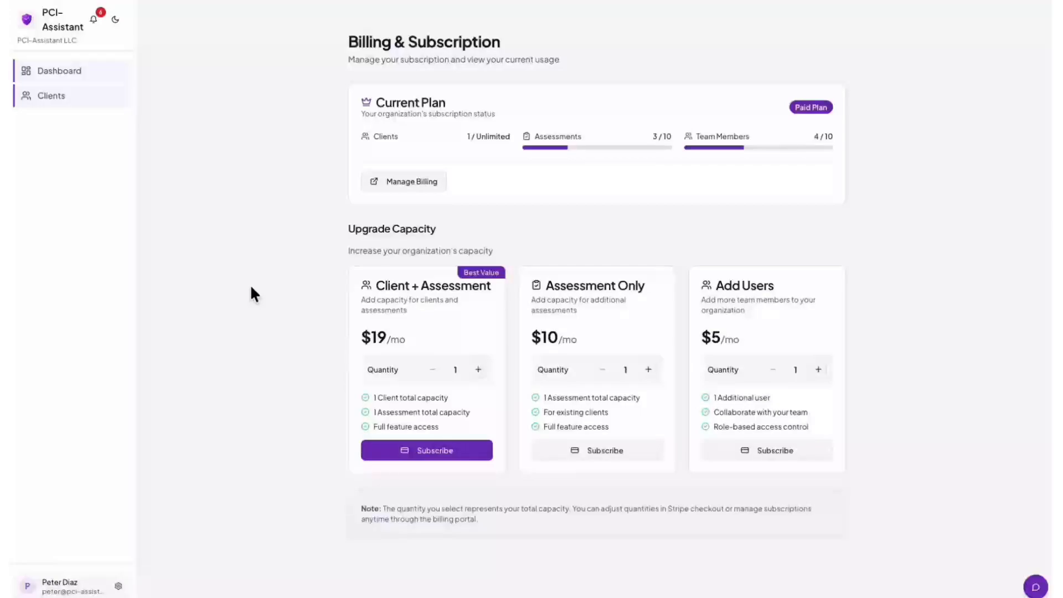
# Bring up the Change Password form, dismiss the password-manager suggestion, and cancel without saving.
pyautogui.click(53, 585)
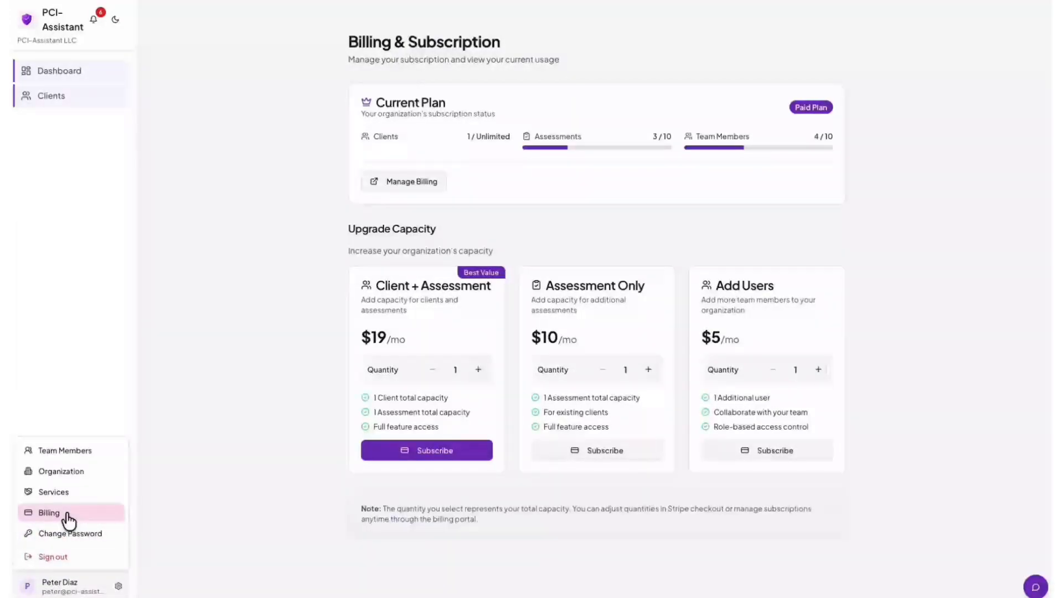
pyautogui.click(63, 535)
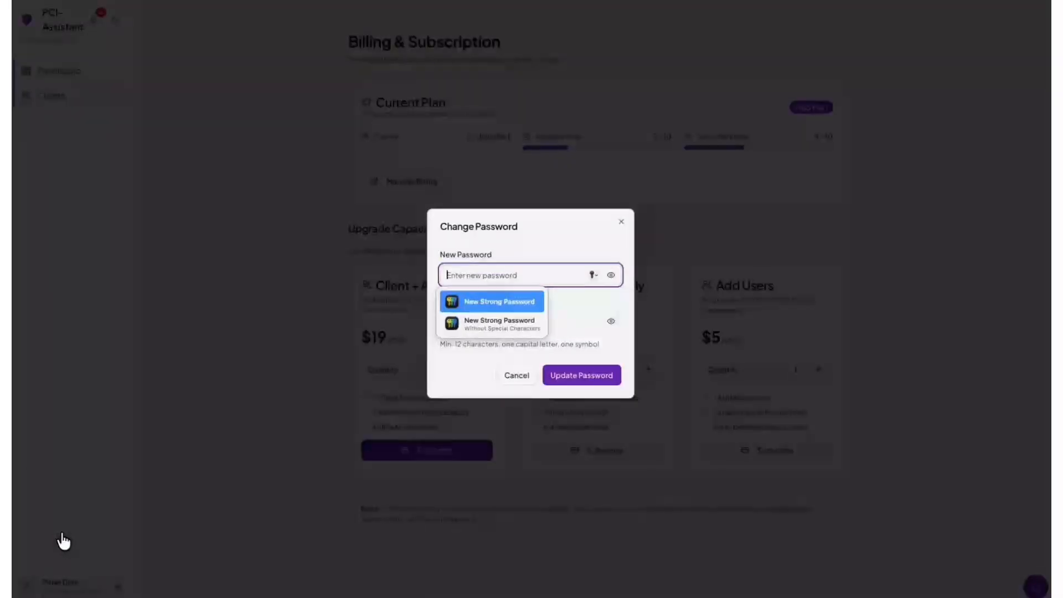
pyautogui.click(574, 306)
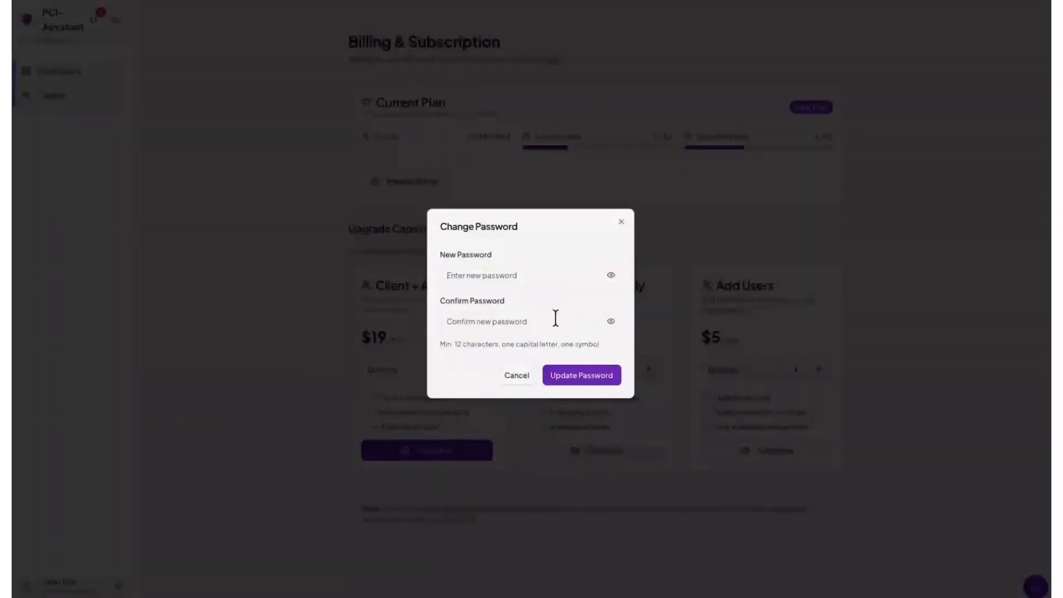
pyautogui.click(511, 375)
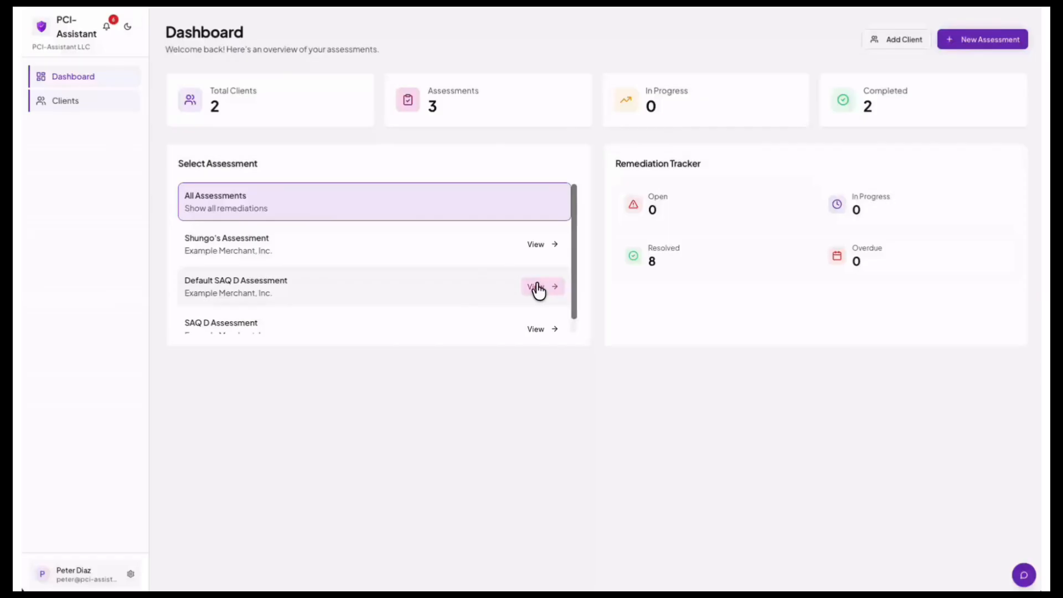
# Open the Default SAQ D Assessment from Clients and show all requirements.
pyautogui.click(67, 102)
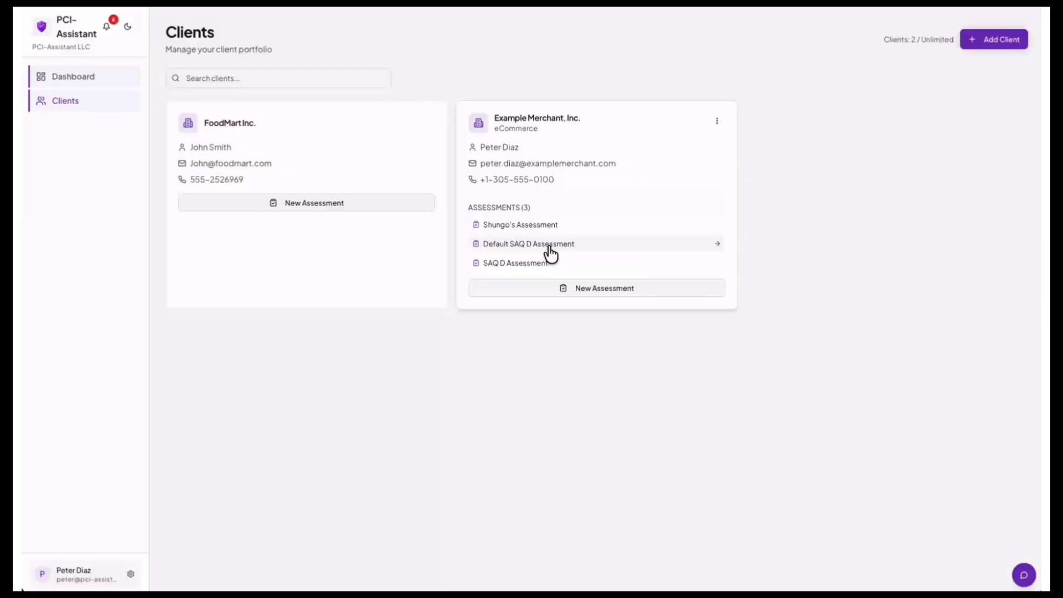
pyautogui.click(551, 254)
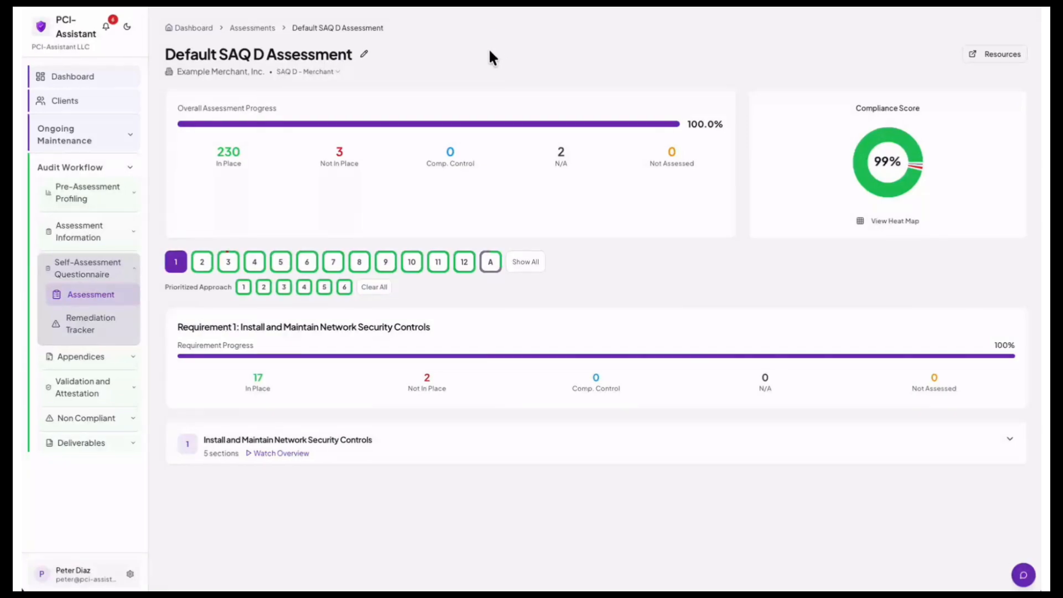
pyautogui.click(525, 263)
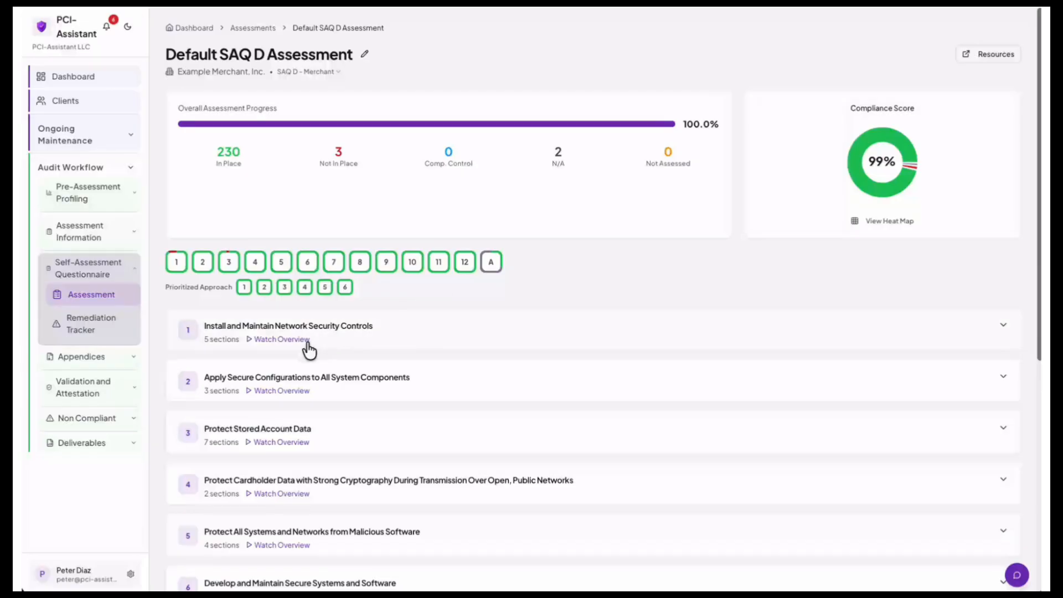
# Play the Requirement 1 overview video, skip ahead to about 01:55, then close it.
pyautogui.click(289, 340)
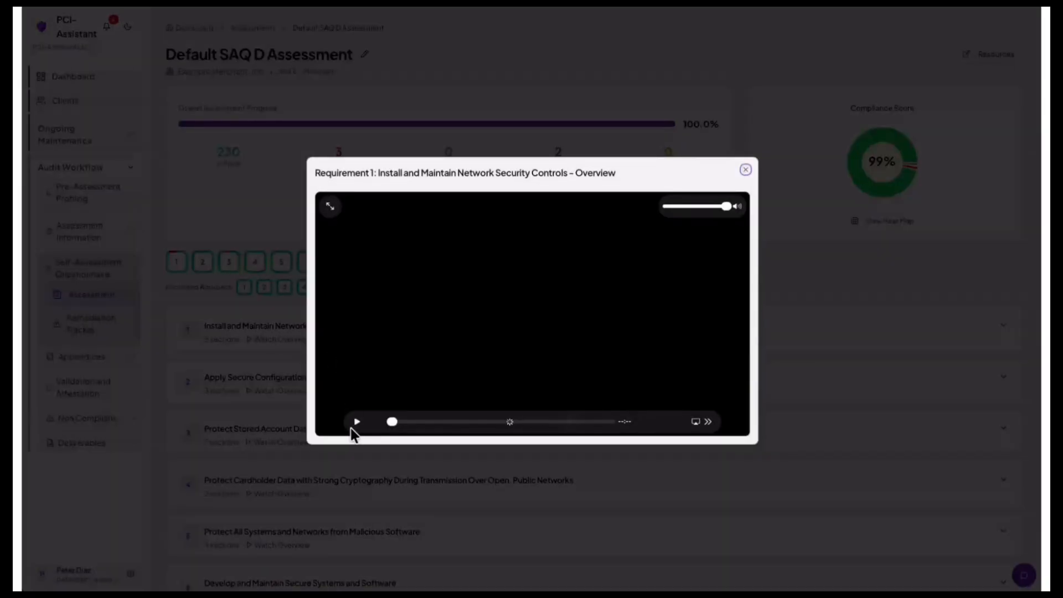
pyautogui.click(356, 421)
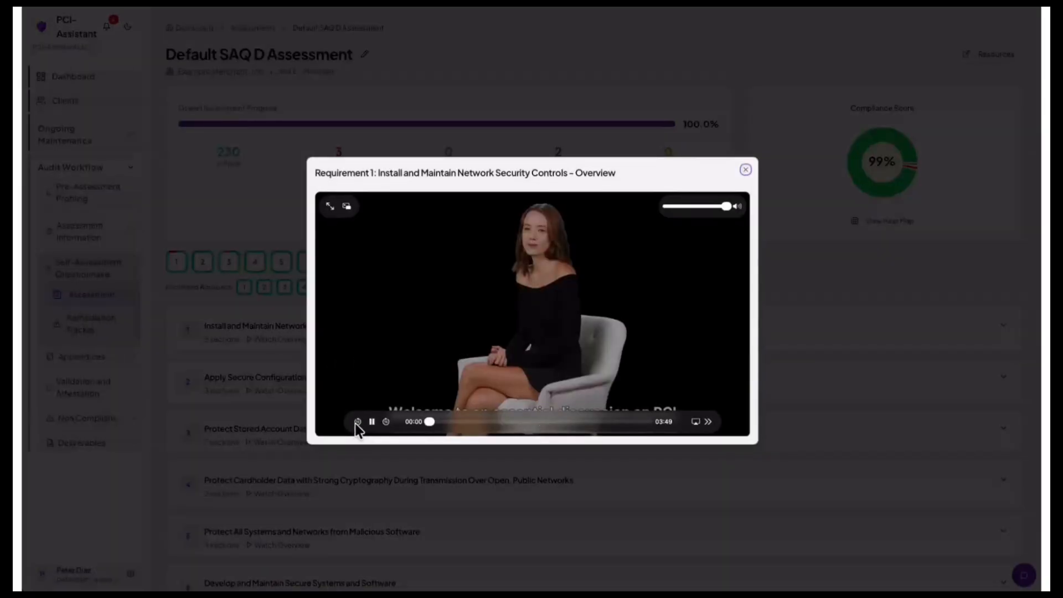
pyautogui.click(431, 422)
pyautogui.moveTo(431, 422); pyautogui.dragTo(640, 422)
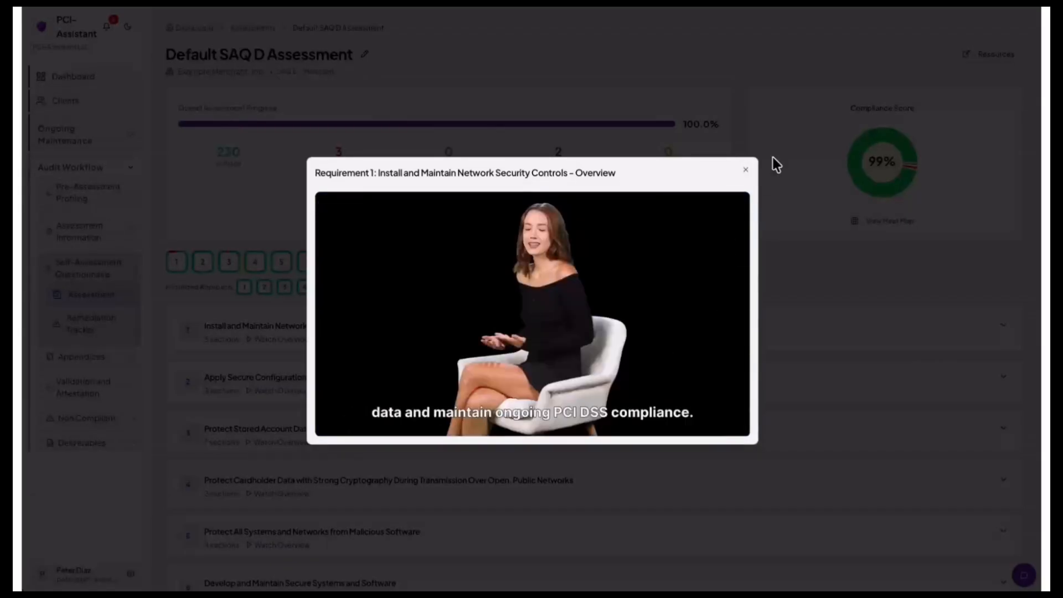
pyautogui.click(744, 172)
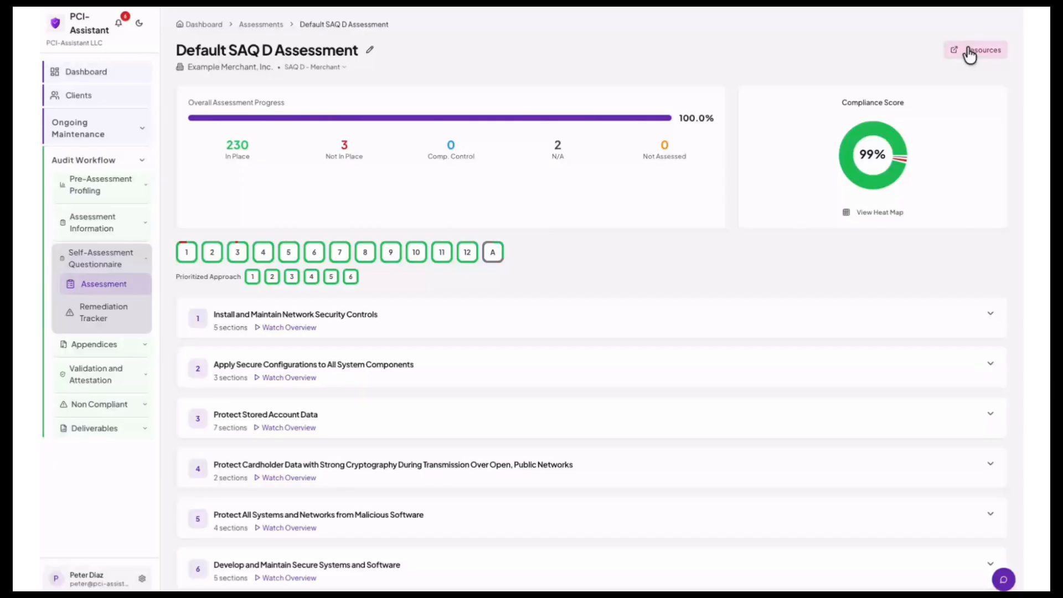
pyautogui.click(969, 52)
pyautogui.moveTo(916, 71)
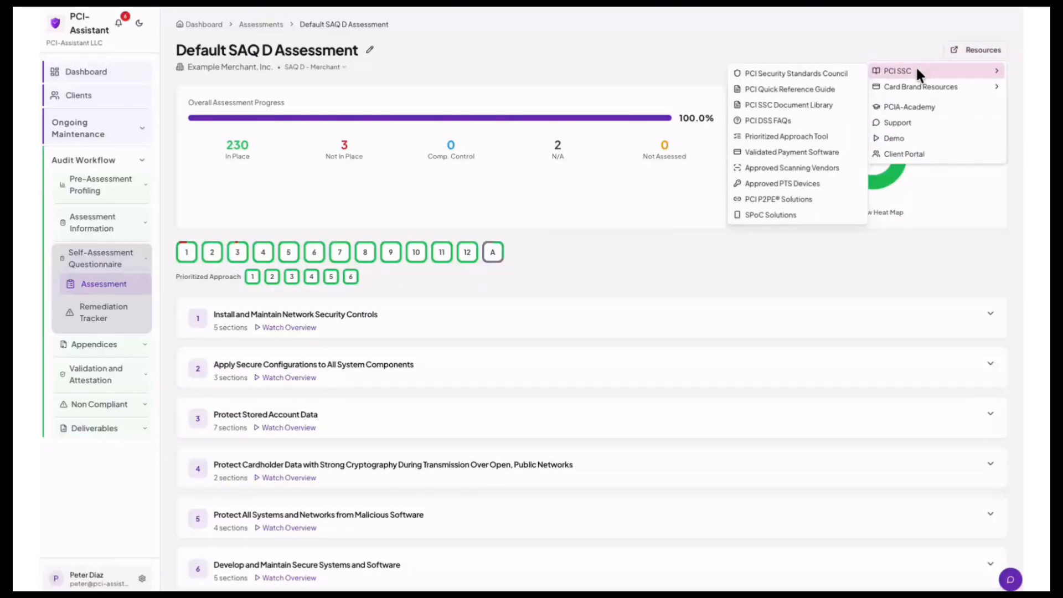
pyautogui.moveTo(909, 90)
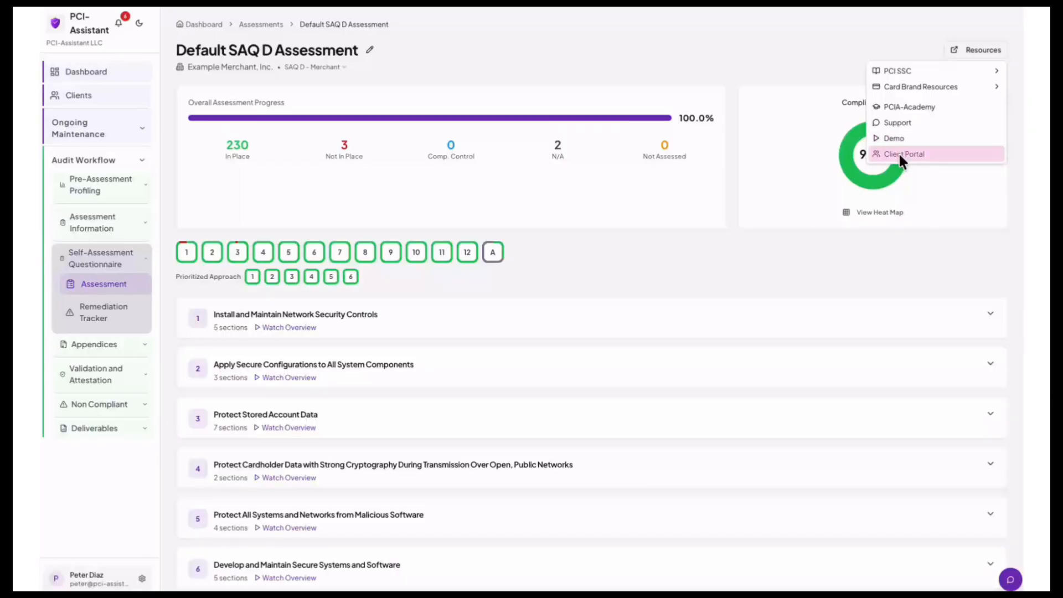
pyautogui.click(719, 33)
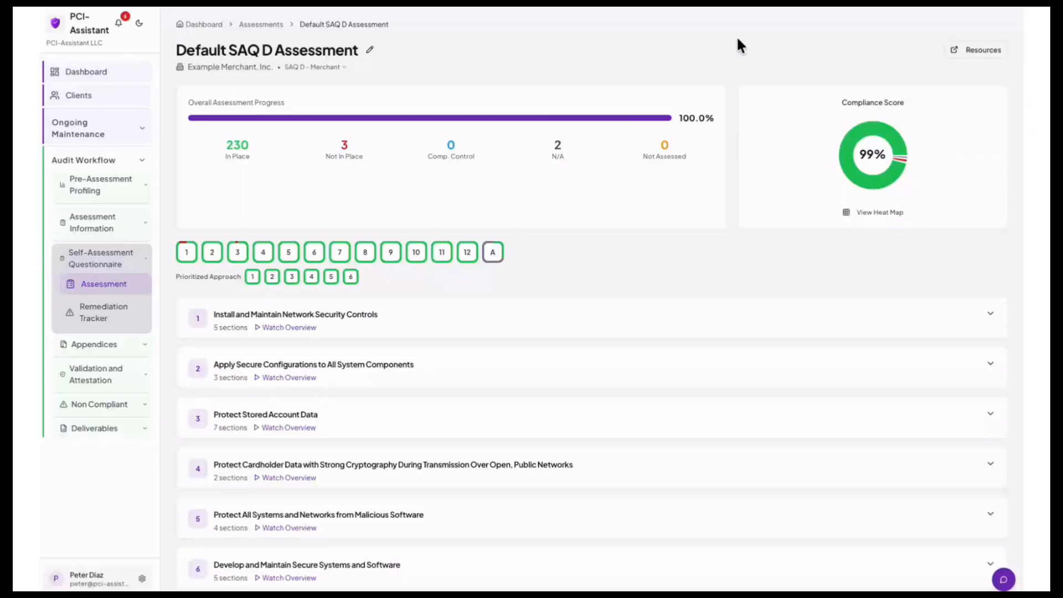
pyautogui.click(868, 216)
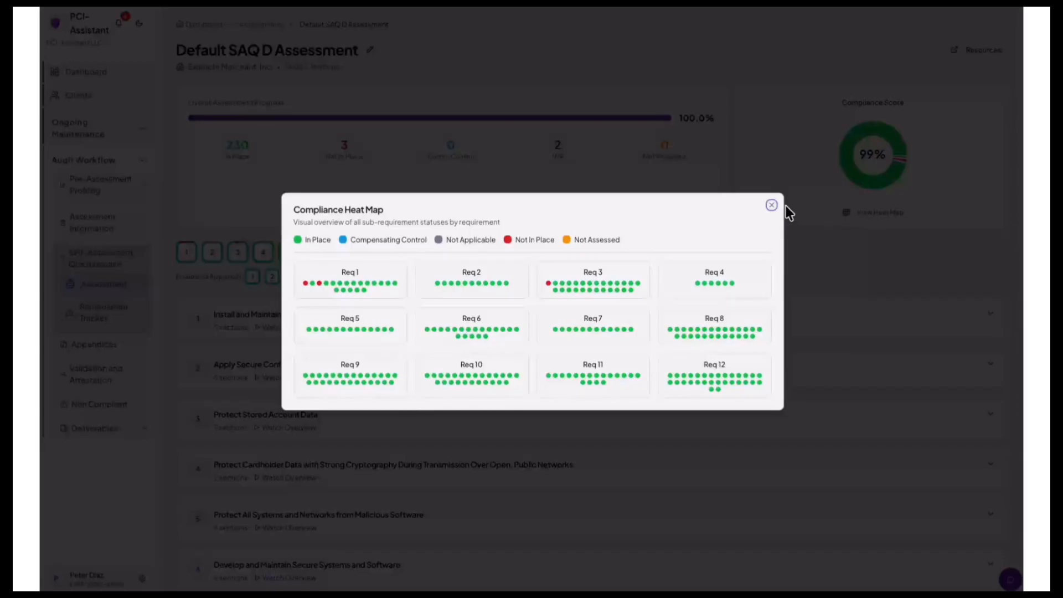
pyautogui.click(771, 207)
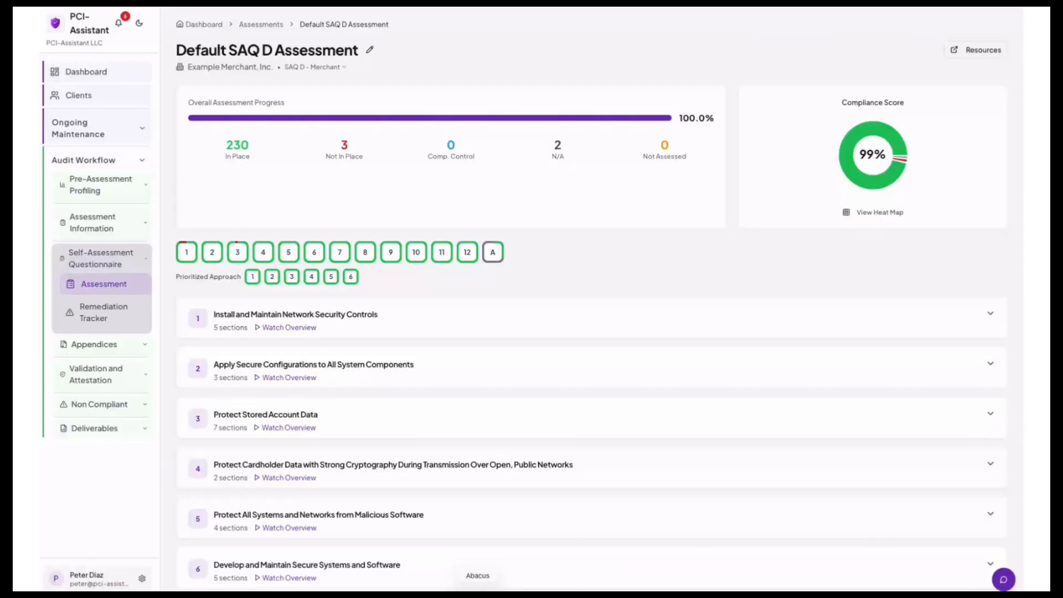
pyautogui.click(970, 53)
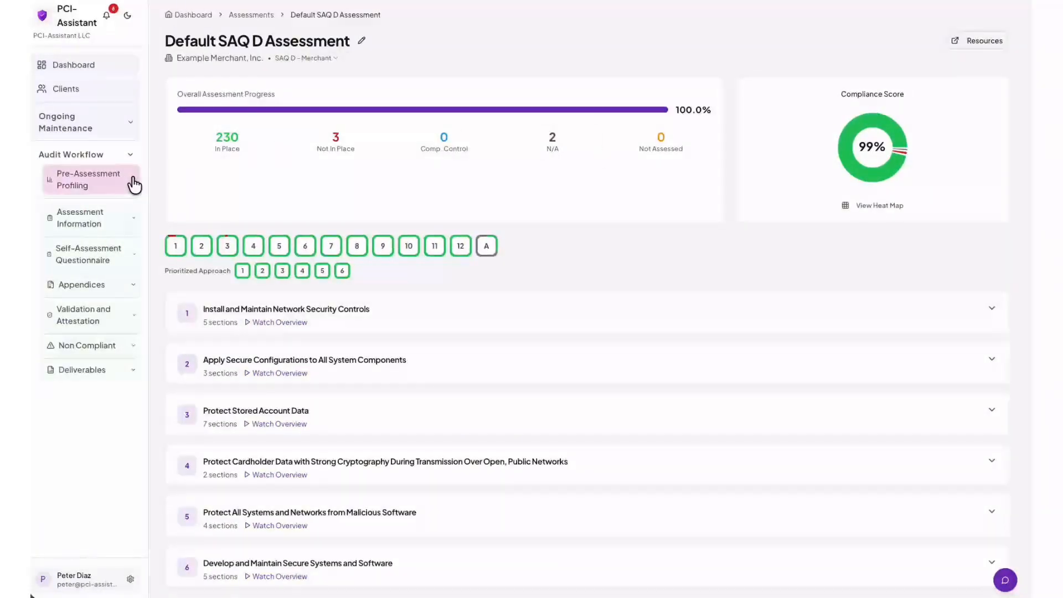
# Restart the compliance level questionnaire, answering No to the Visa, Mastercard, American Express and Discover volume questions.
pyautogui.click(133, 182)
pyautogui.click(100, 212)
pyautogui.click(640, 407)
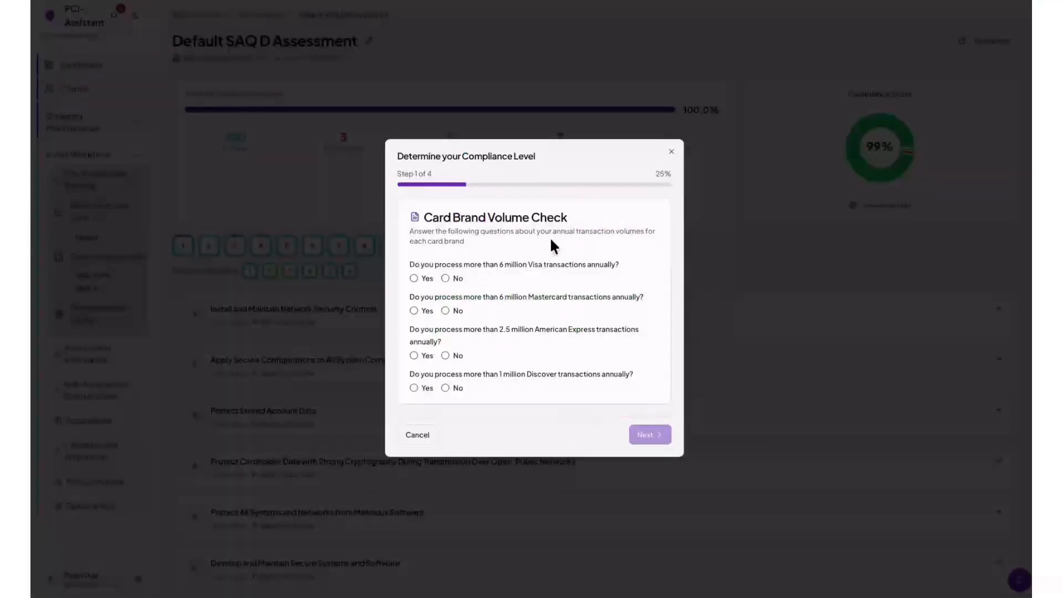
pyautogui.click(445, 278)
pyautogui.click(445, 310)
pyautogui.click(445, 355)
pyautogui.click(444, 388)
pyautogui.click(647, 435)
# Answer No to the breach and Level 1 questions, choose Level 3 Merchant, and save the result.
pyautogui.click(445, 311)
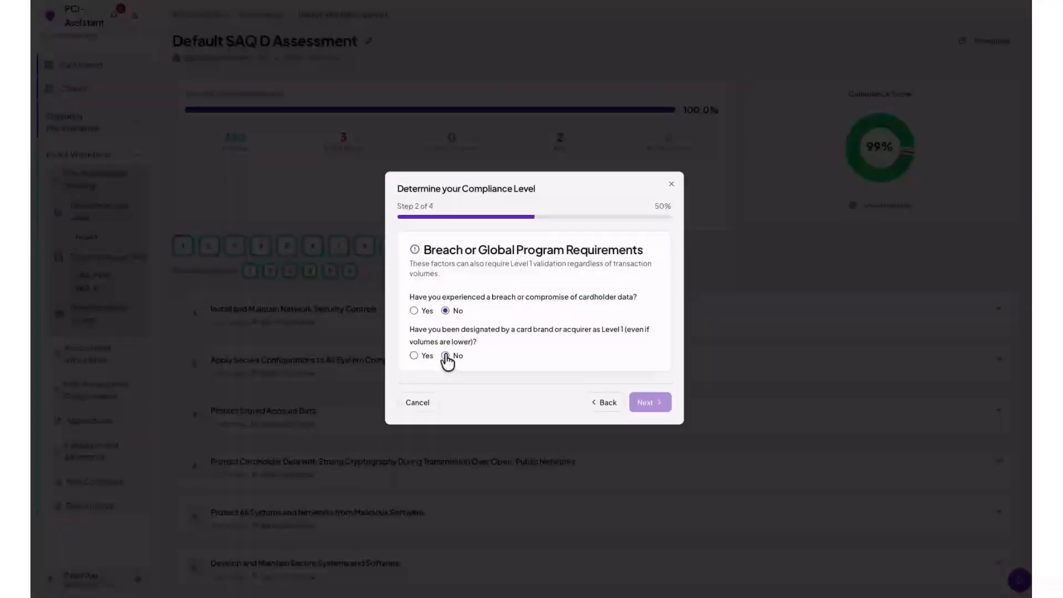
pyautogui.click(445, 355)
pyautogui.click(647, 402)
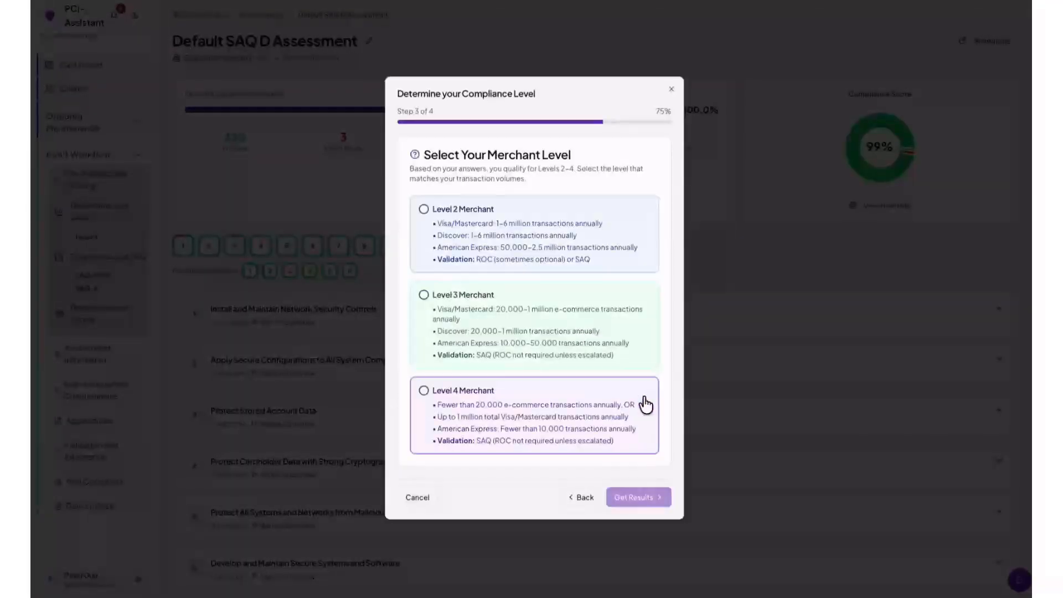
pyautogui.click(424, 296)
pyautogui.click(641, 498)
pyautogui.click(528, 367)
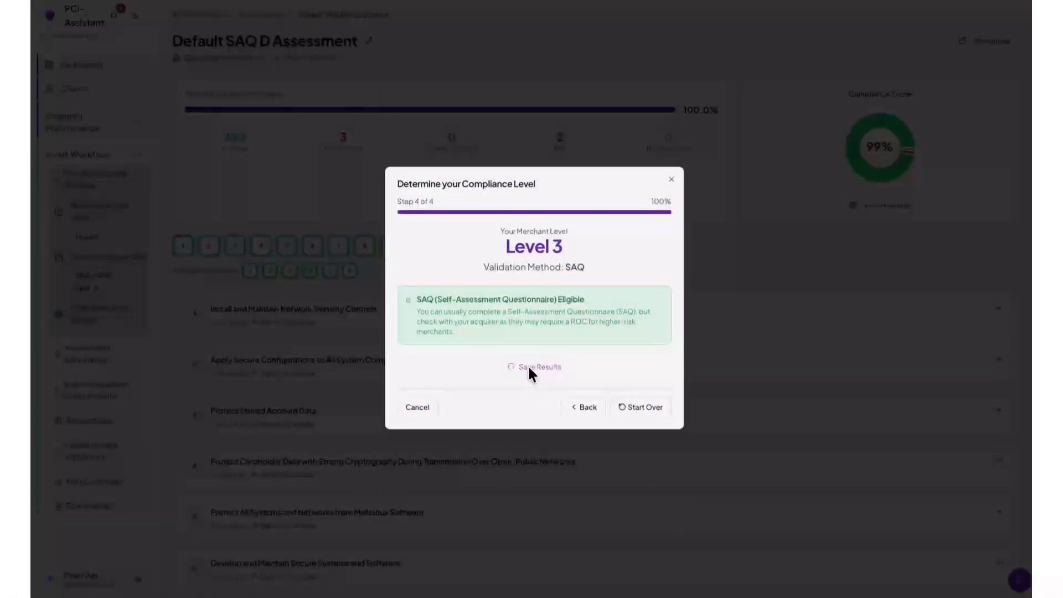
pyautogui.click(671, 179)
# Restart the SAQ type questionnaire: merchant, no stored payment data, P2PE yes, SPoC no.
pyautogui.scroll(-1, 110, 255)
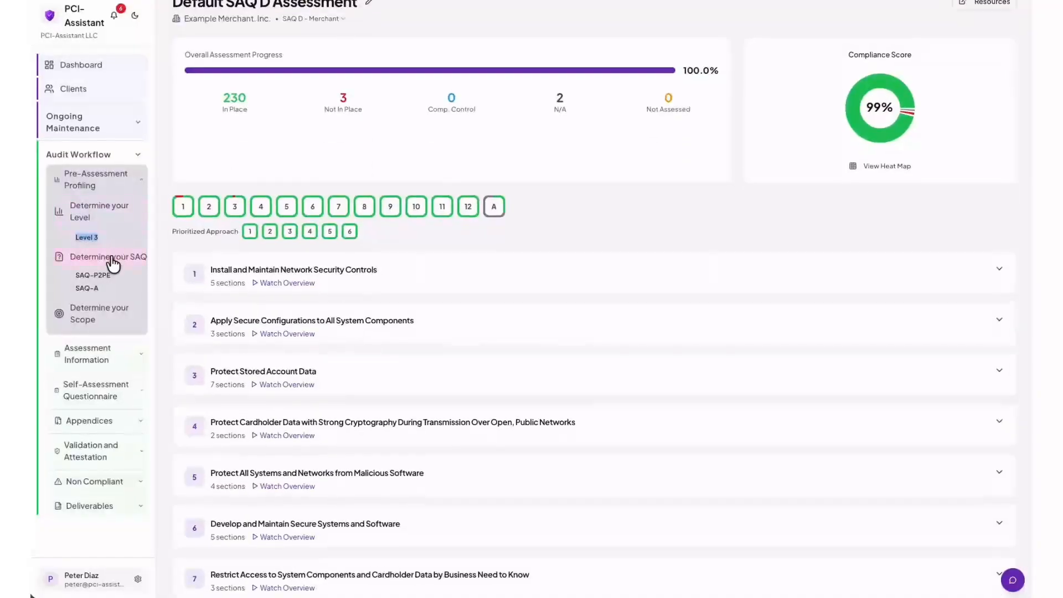
pyautogui.click(112, 263)
pyautogui.click(559, 531)
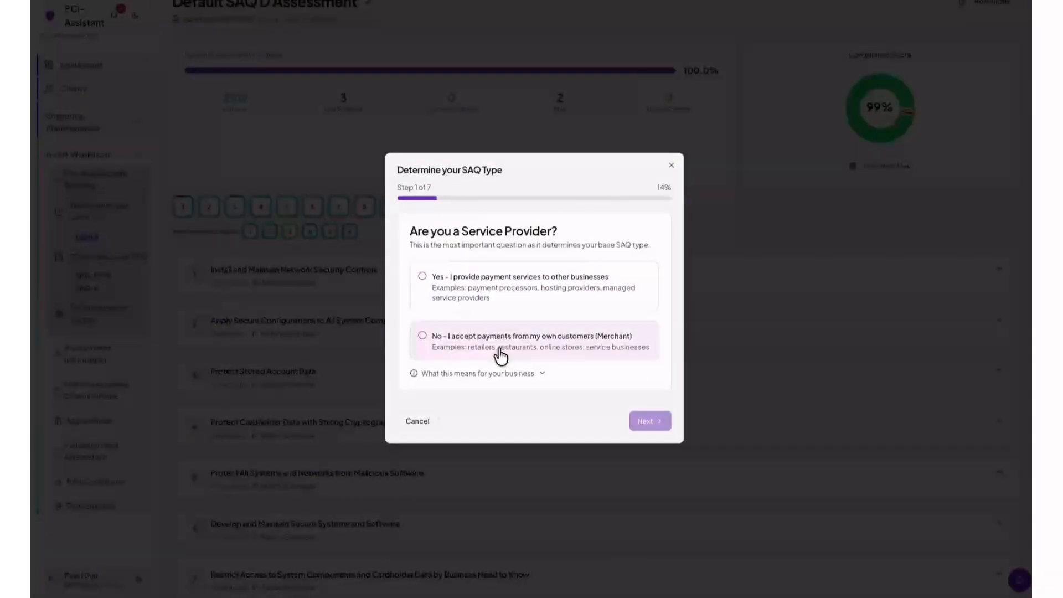
pyautogui.click(541, 375)
pyautogui.click(545, 329)
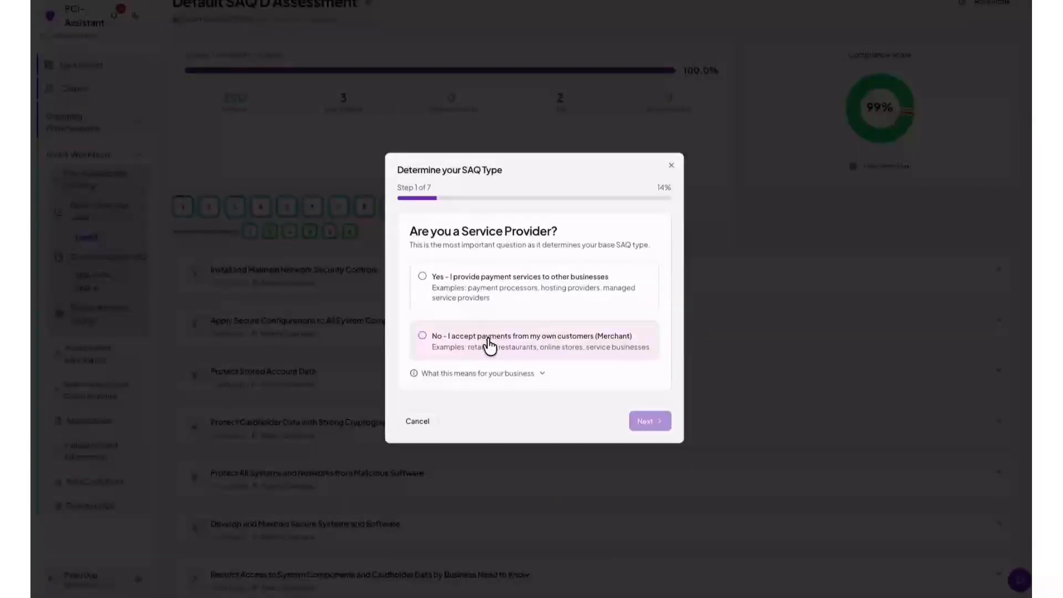
pyautogui.click(462, 345)
pyautogui.click(644, 421)
pyautogui.click(439, 339)
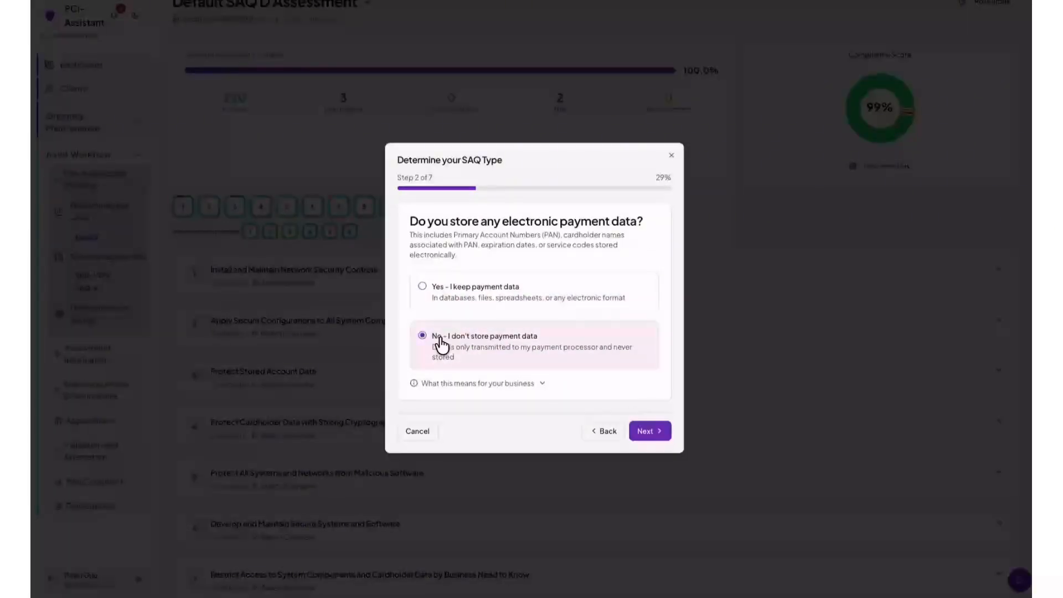
pyautogui.click(647, 430)
pyautogui.click(531, 297)
pyautogui.click(646, 429)
pyautogui.click(432, 342)
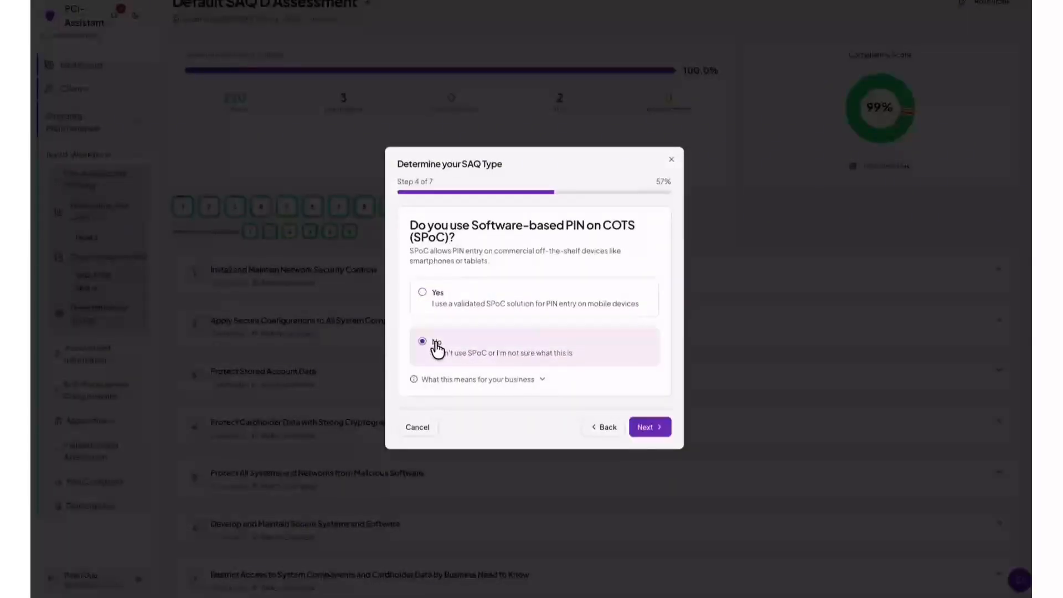
pyautogui.click(647, 426)
# Choose Card-Present and E-commerce channels, no card-present storage, and browser-based virtual terminal, then get the SAQ D recommendation.
pyautogui.click(549, 281)
pyautogui.click(481, 367)
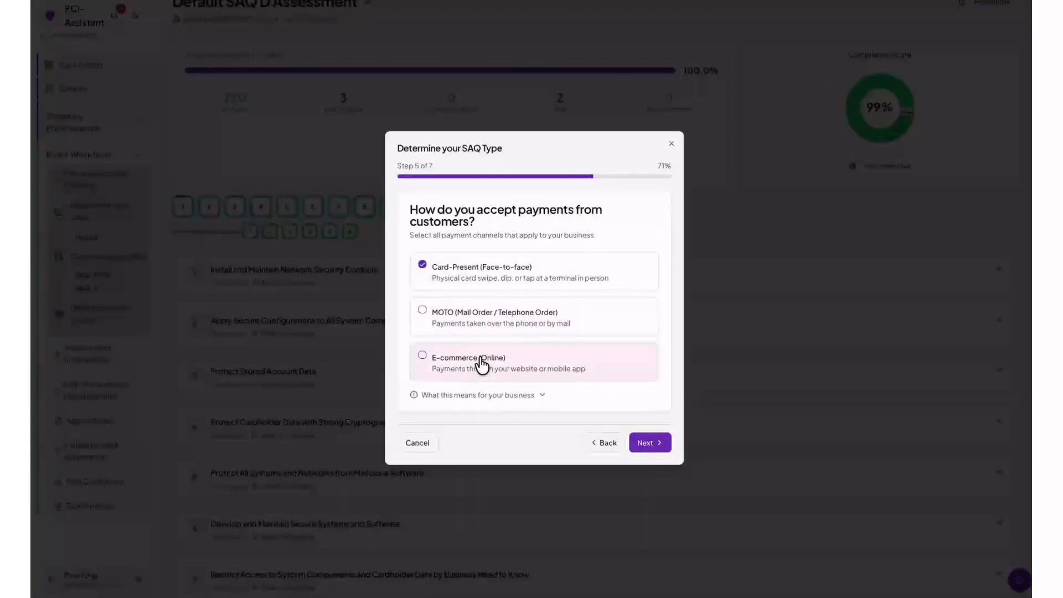
pyautogui.click(642, 443)
pyautogui.click(445, 330)
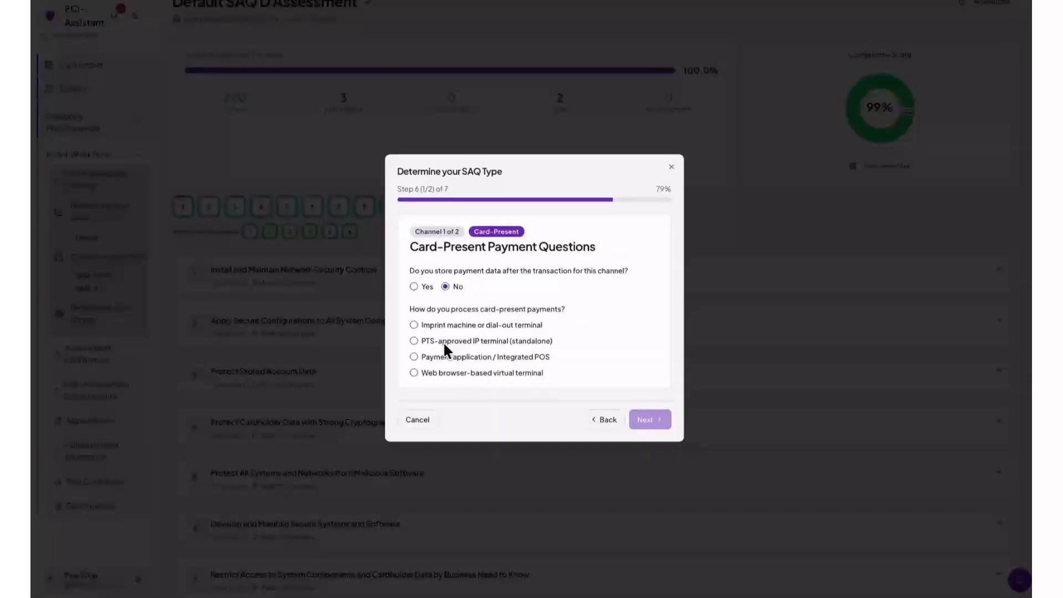
pyautogui.click(414, 373)
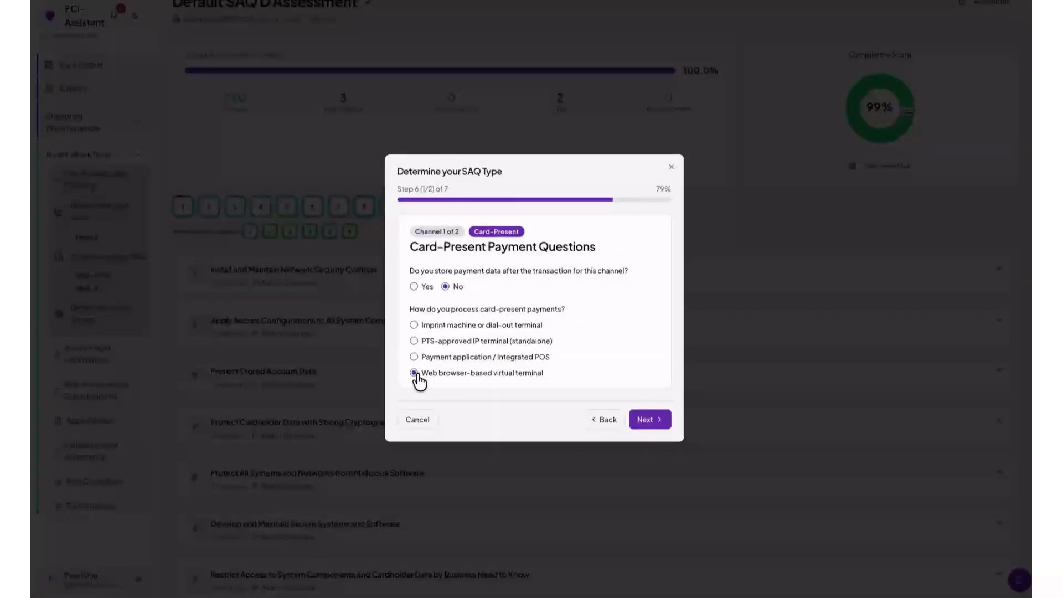
pyautogui.click(645, 421)
pyautogui.click(631, 382)
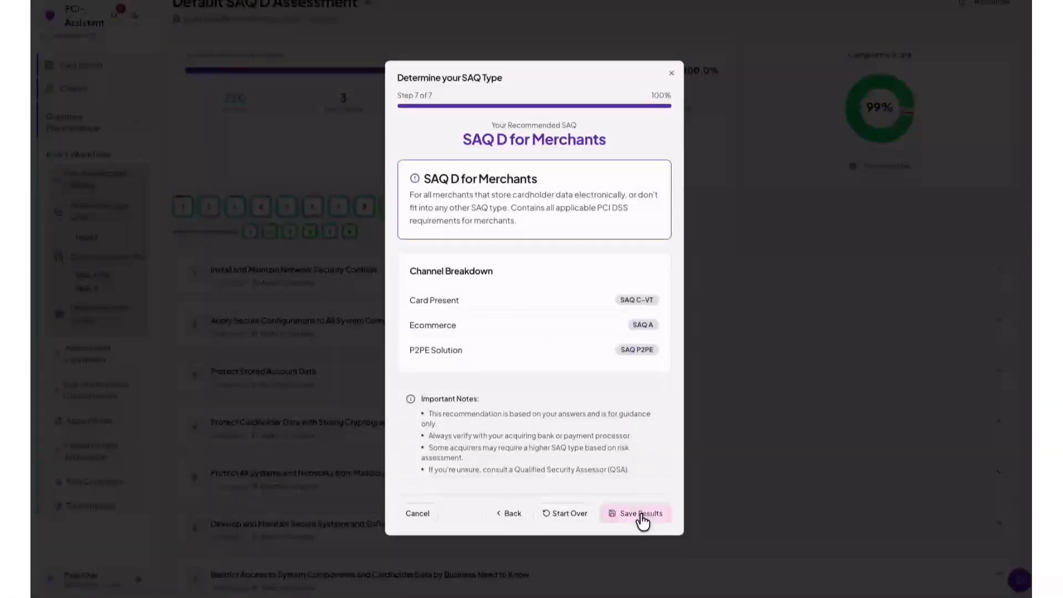
pyautogui.click(671, 74)
# Answer No to every PCI DSS scope question and save the Out of Scope result.
pyautogui.click(135, 287)
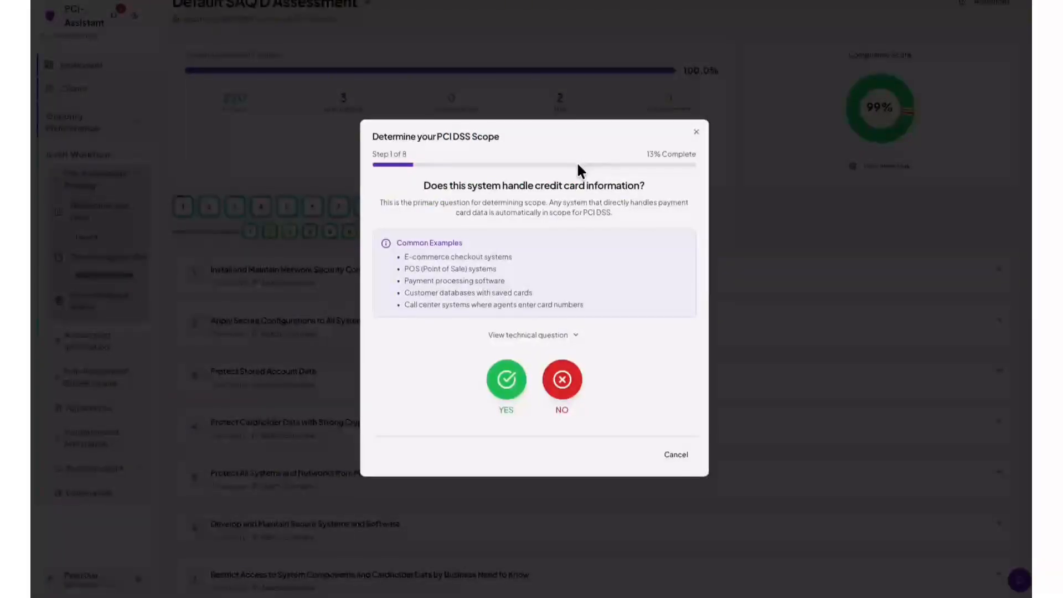
pyautogui.click(562, 381)
pyautogui.click(563, 381)
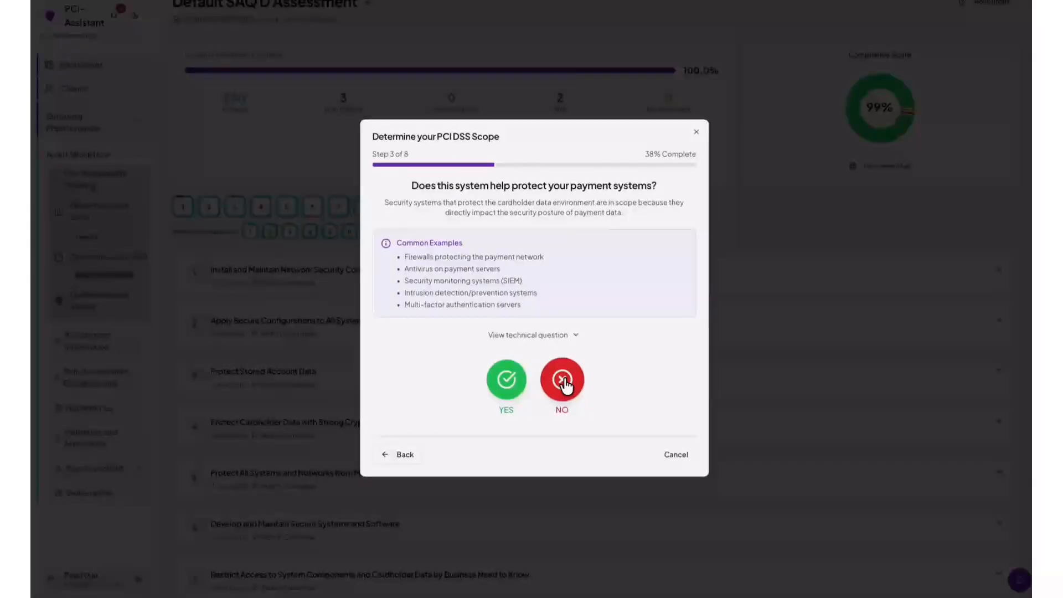
pyautogui.click(563, 381)
pyautogui.click(563, 381)
pyautogui.click(562, 381)
pyautogui.click(563, 381)
pyautogui.click(563, 381)
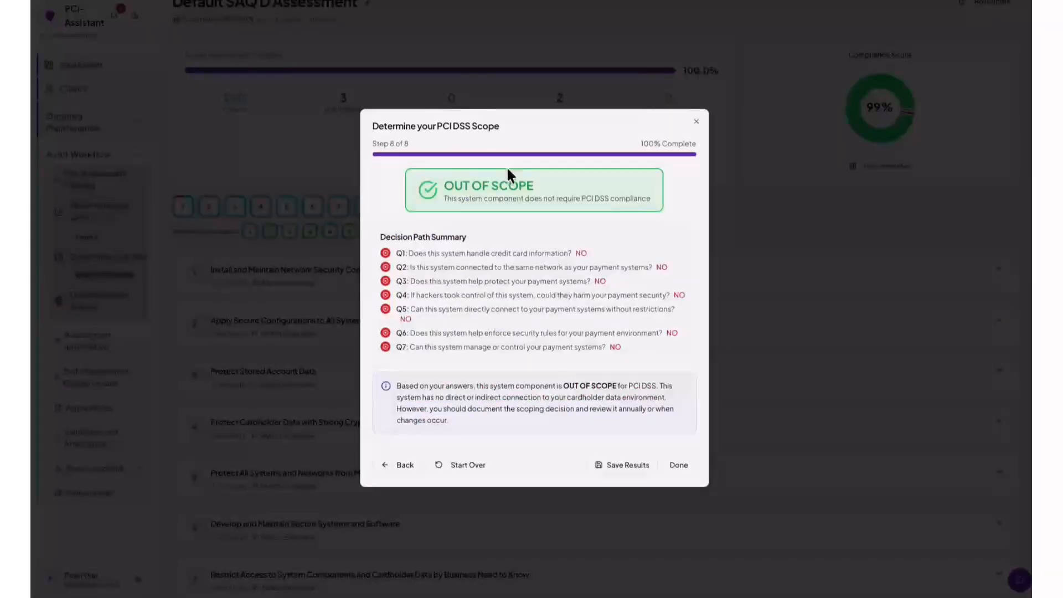
pyautogui.click(622, 465)
pyautogui.click(679, 465)
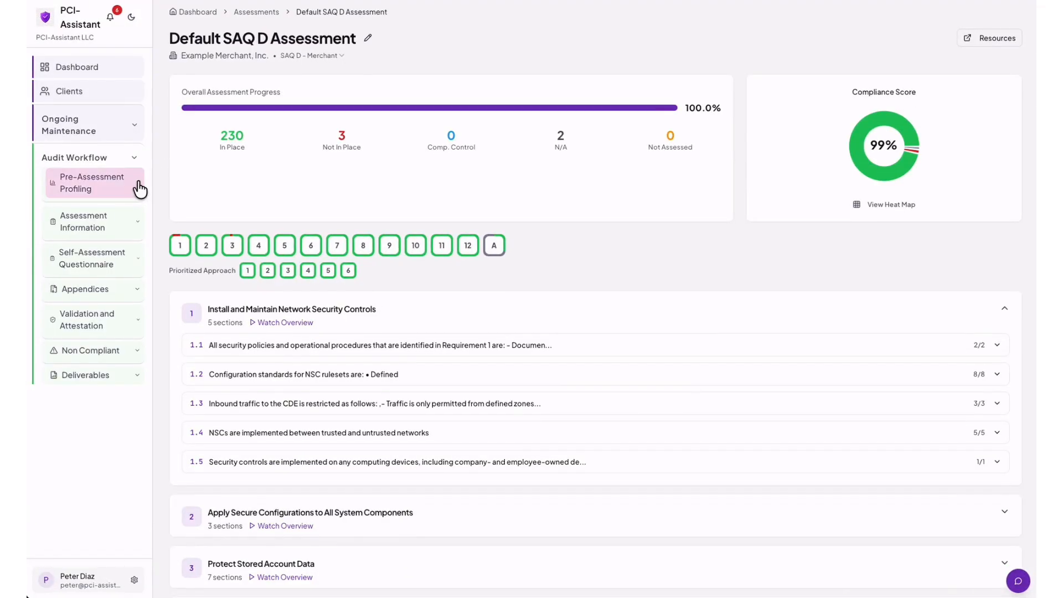
pyautogui.click(135, 228)
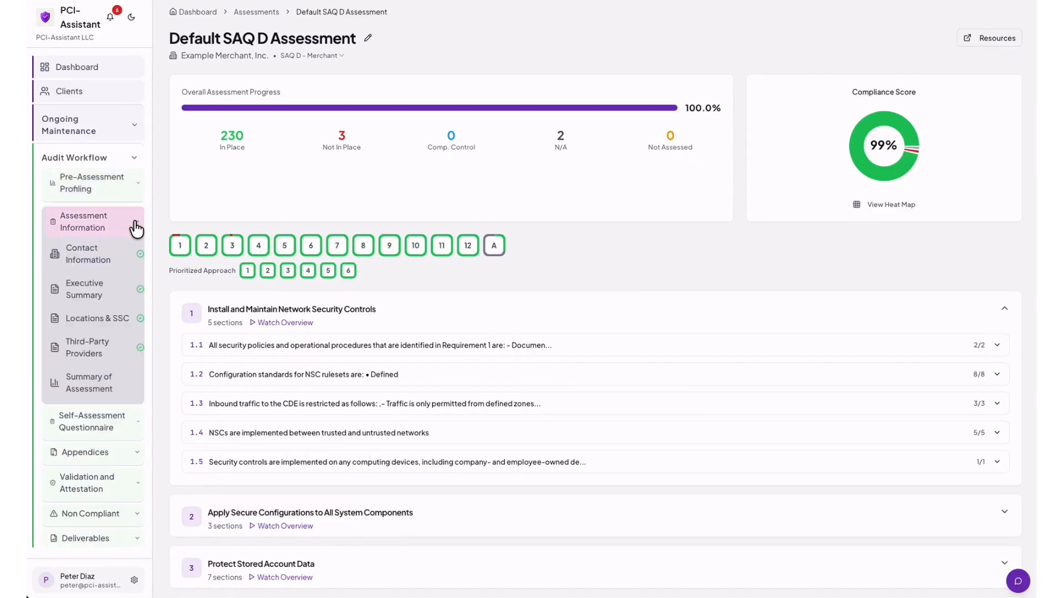
pyautogui.click(109, 260)
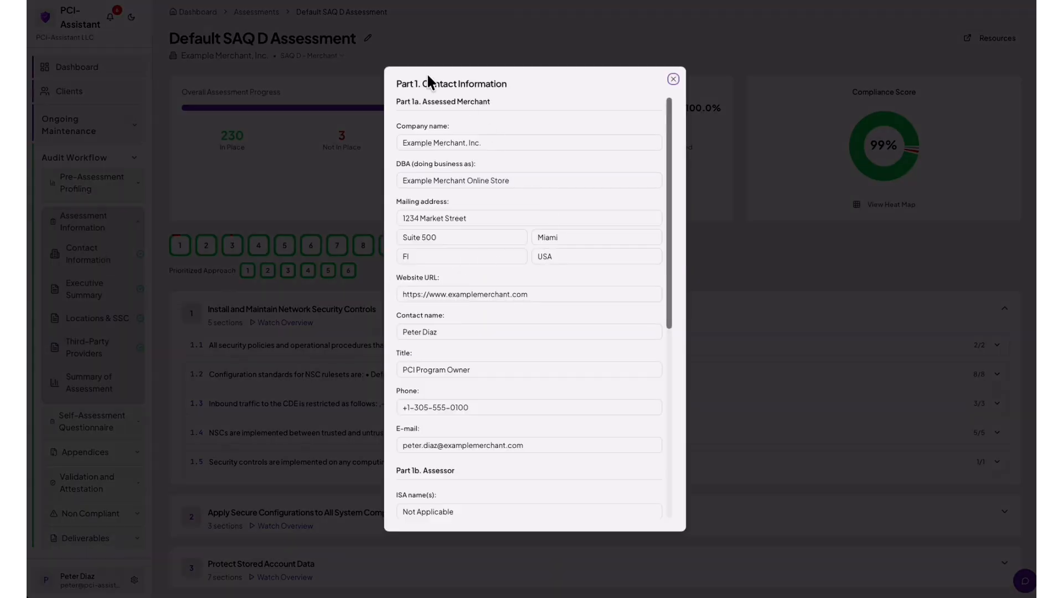
pyautogui.moveTo(421, 102); pyautogui.dragTo(393, 102)
pyautogui.scroll(-2, 470, 271)
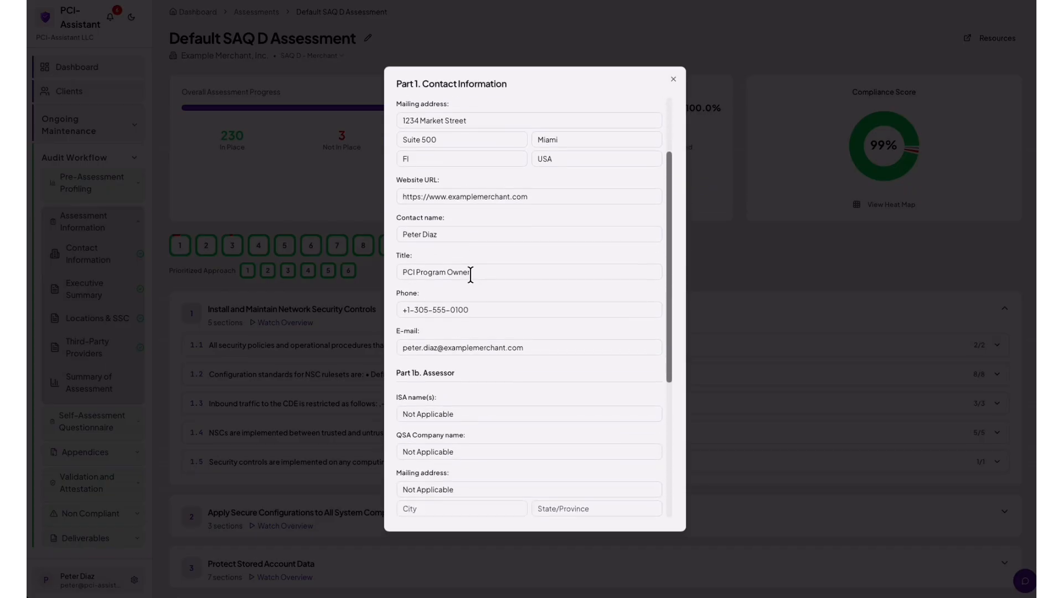
pyautogui.scroll(-3, 470, 271)
pyautogui.moveTo(426, 269); pyautogui.dragTo(393, 269)
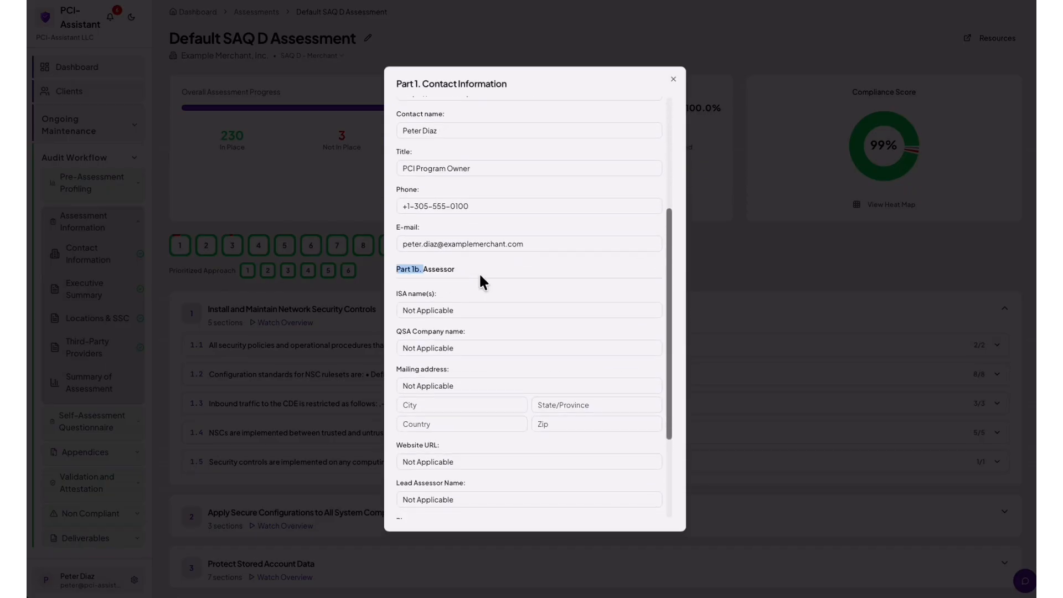
pyautogui.click(675, 82)
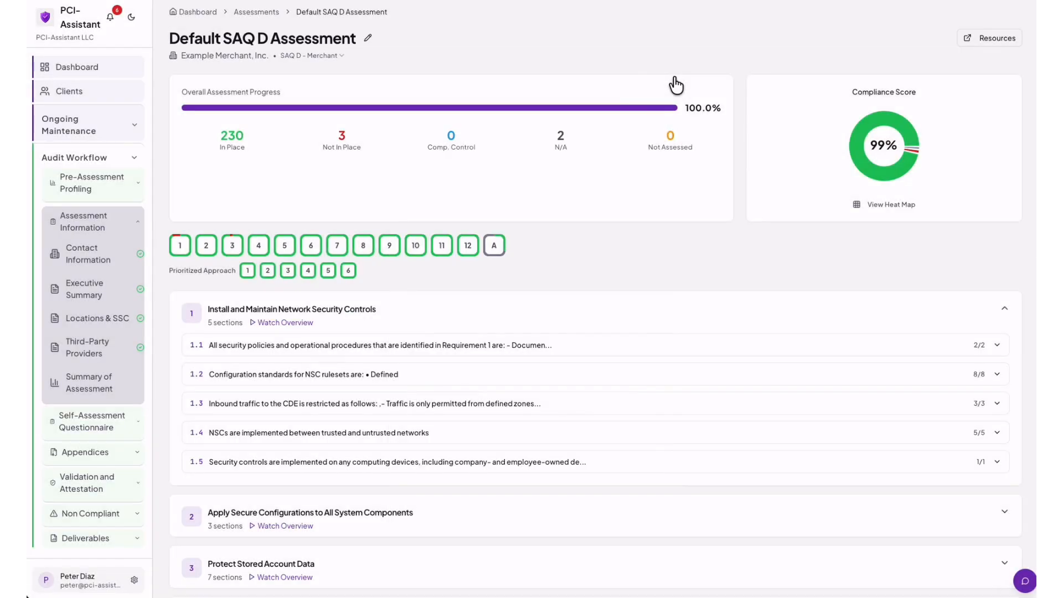
pyautogui.click(99, 292)
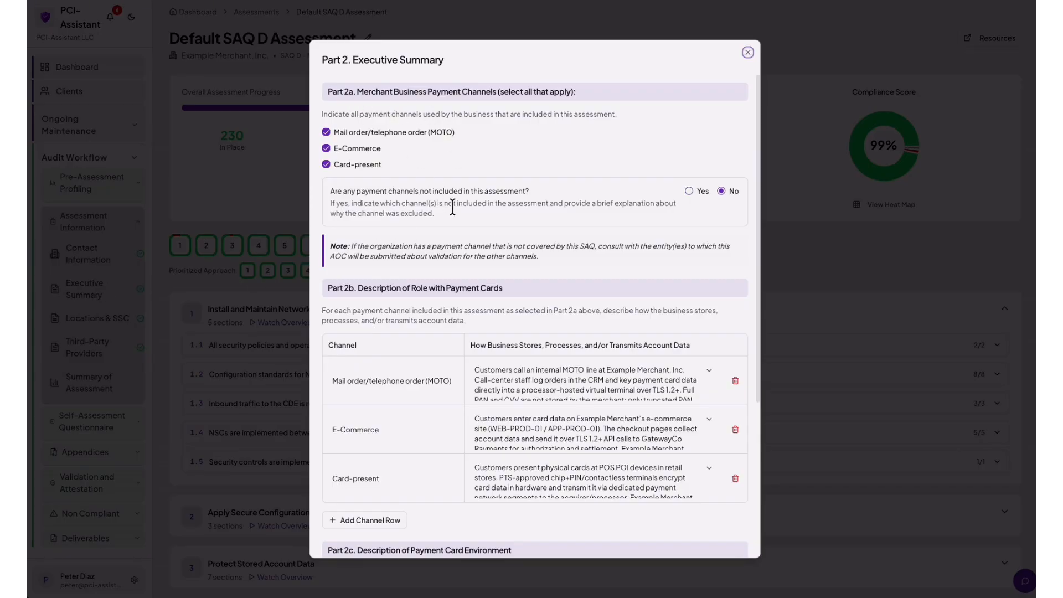
pyautogui.scroll(-3, 457, 210)
pyautogui.scroll(-3, 457, 213)
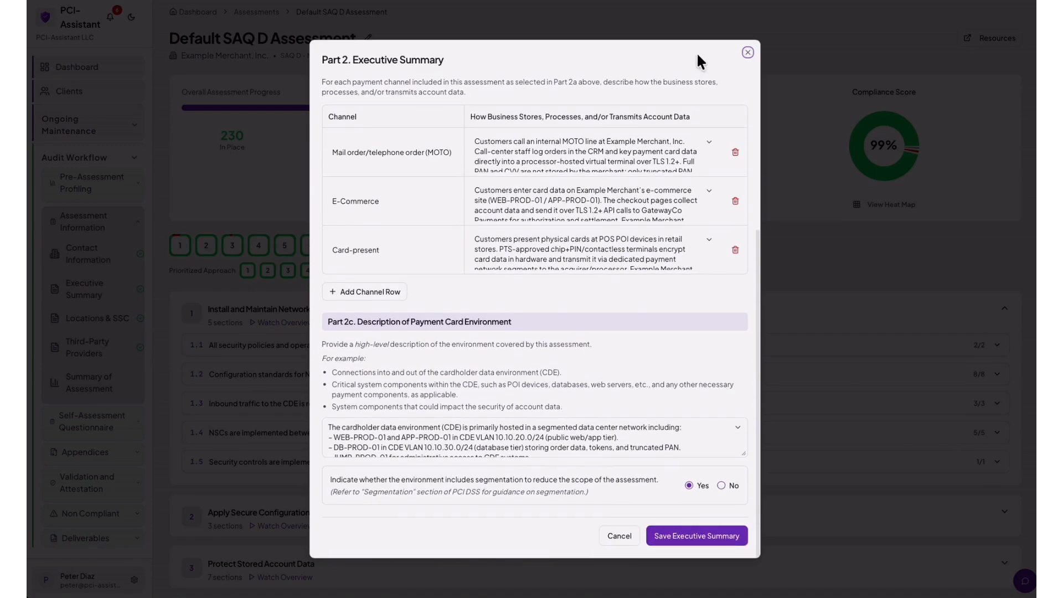
pyautogui.click(748, 53)
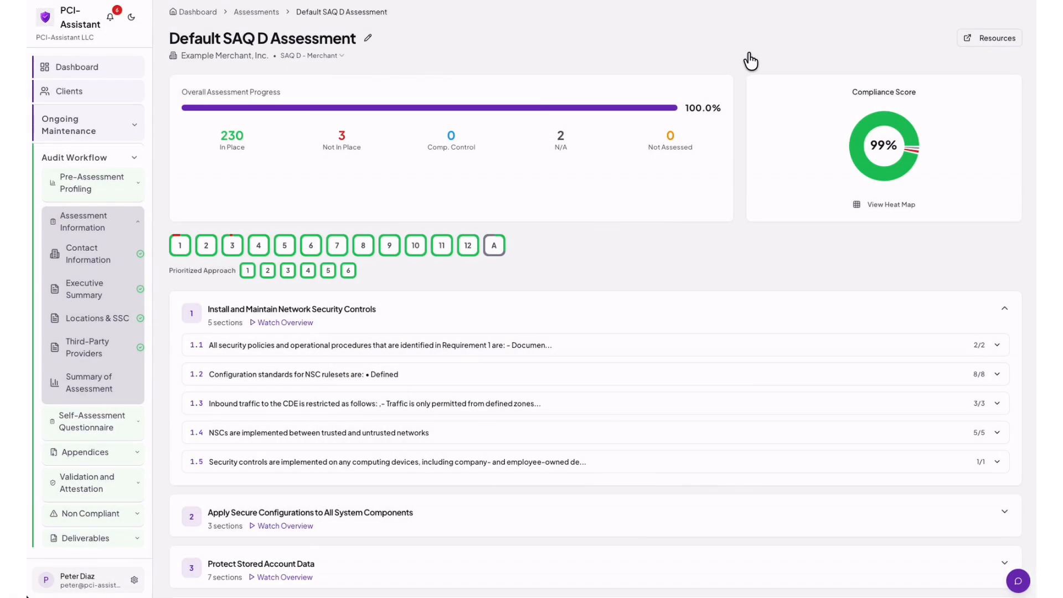
# Review the in-scope locations and the third-party service providers forms, closing each.
pyautogui.click(98, 320)
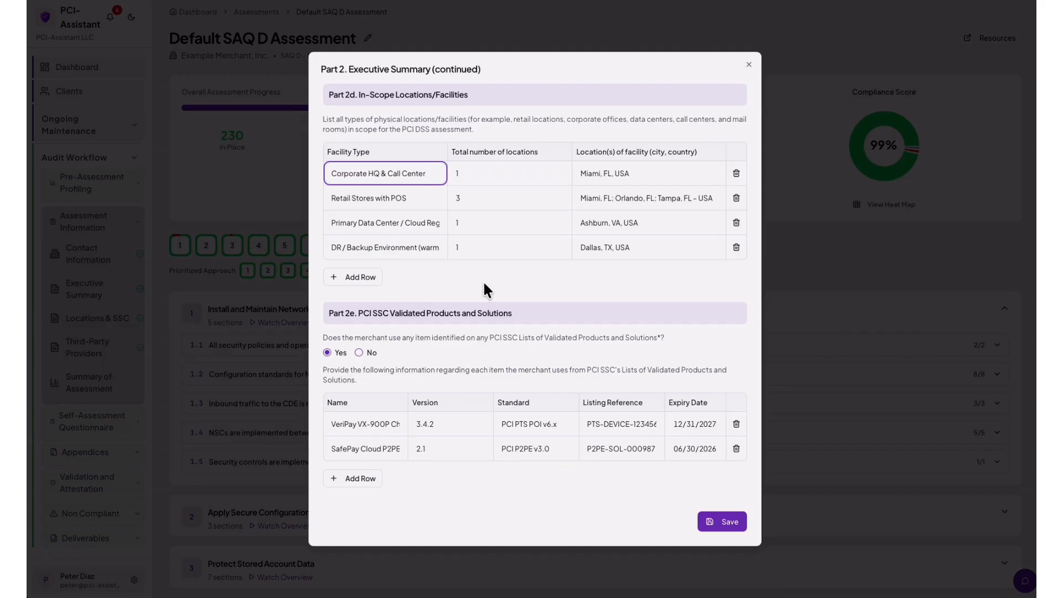
pyautogui.click(750, 69)
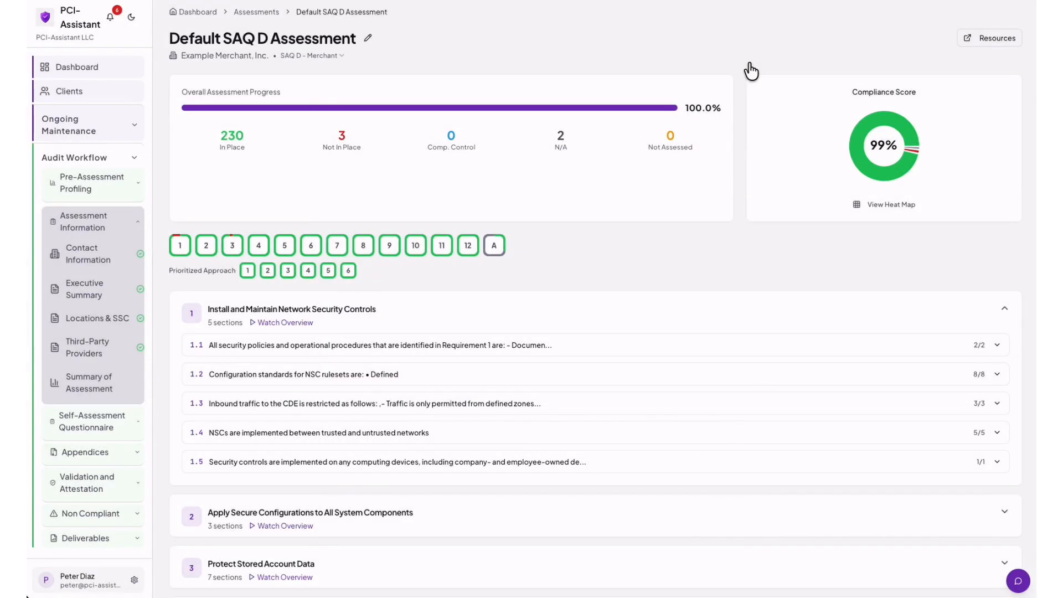
pyautogui.click(87, 353)
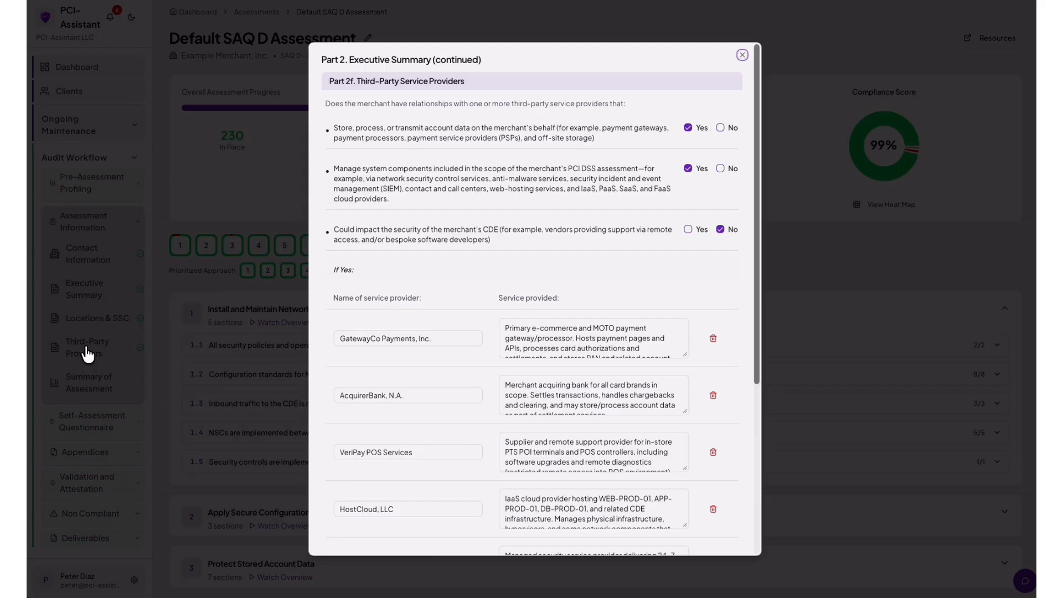
pyautogui.scroll(-4, 510, 267)
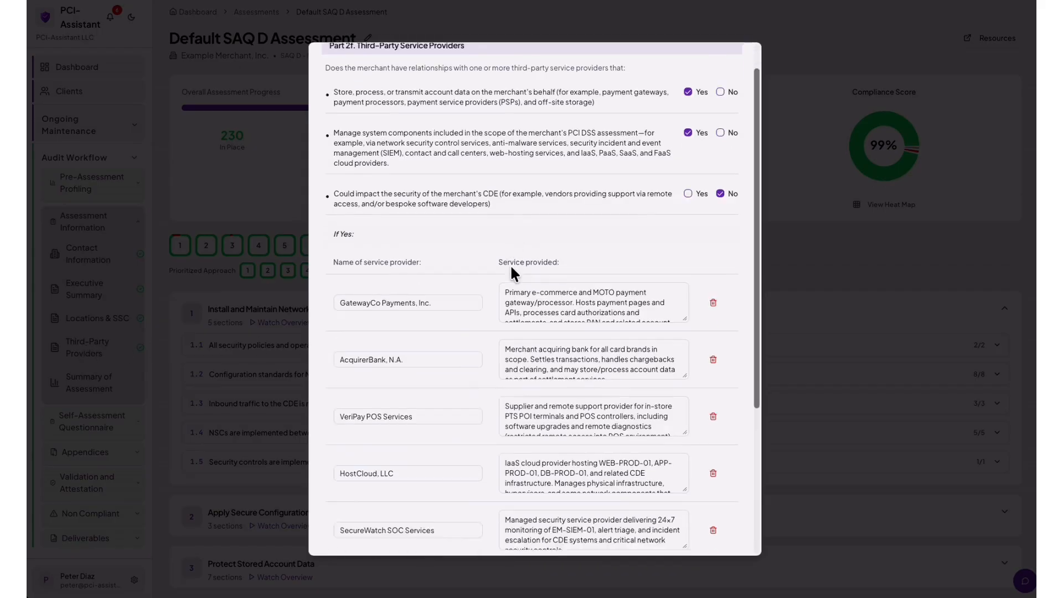
pyautogui.scroll(-1, 509, 264)
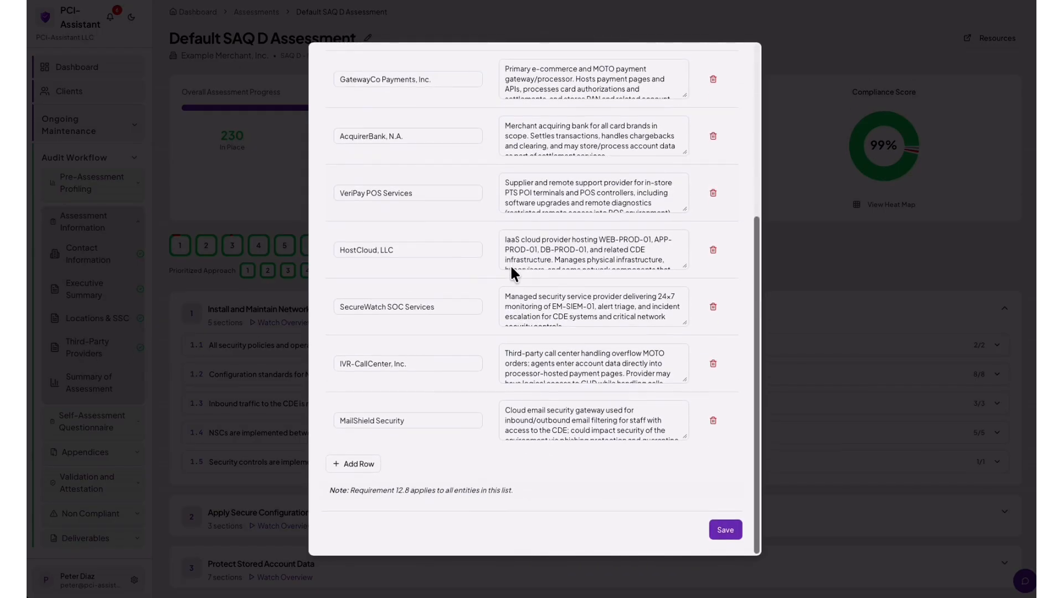
pyautogui.scroll(3, 509, 264)
pyautogui.scroll(3, 510, 268)
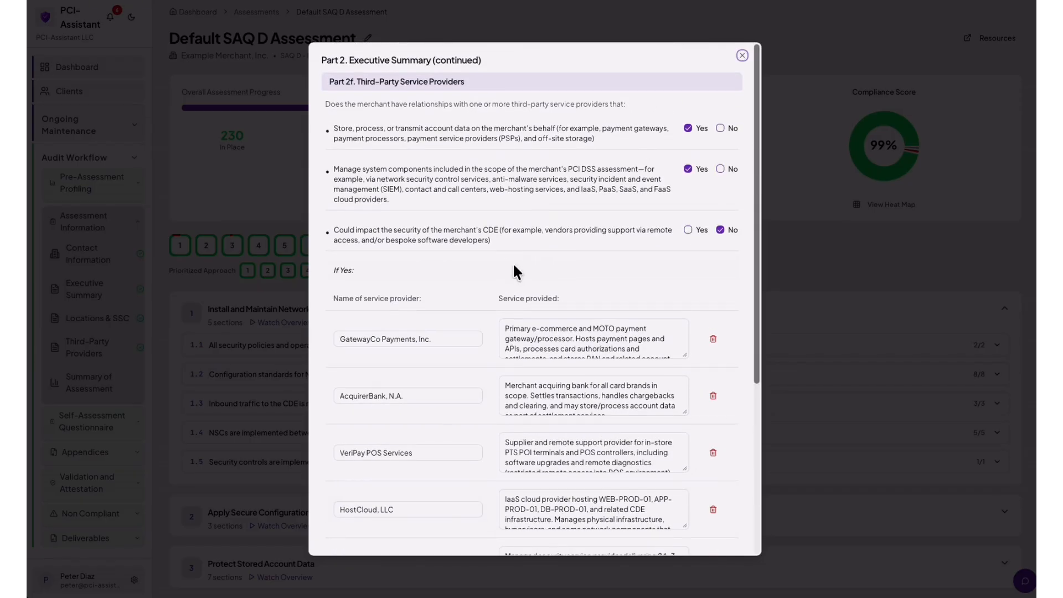
pyautogui.click(742, 55)
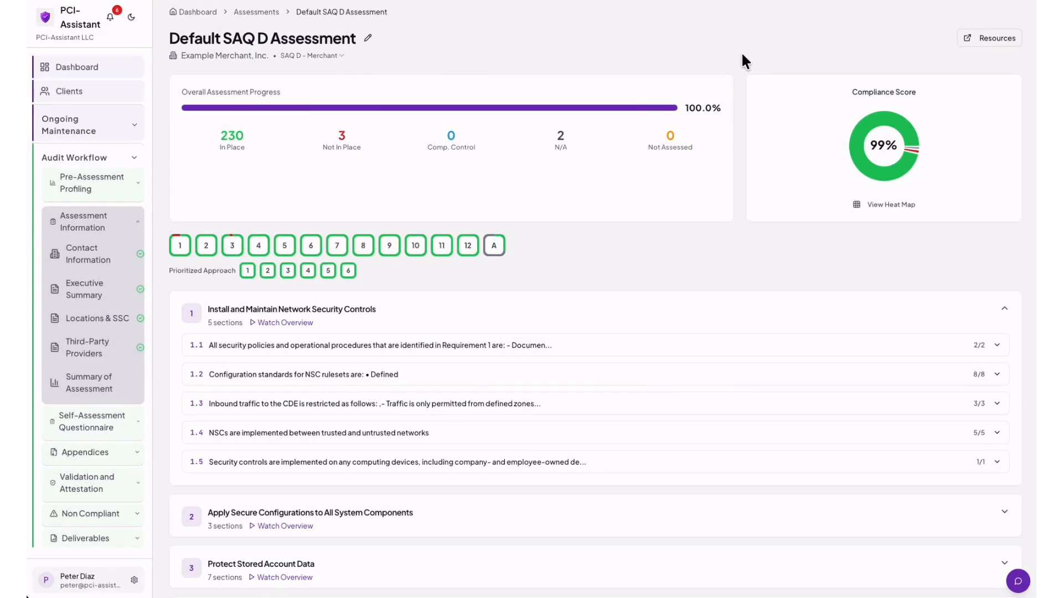
# Open the Summary of Assessment, acknowledge the auto-generated data notice, and close it.
pyautogui.click(93, 392)
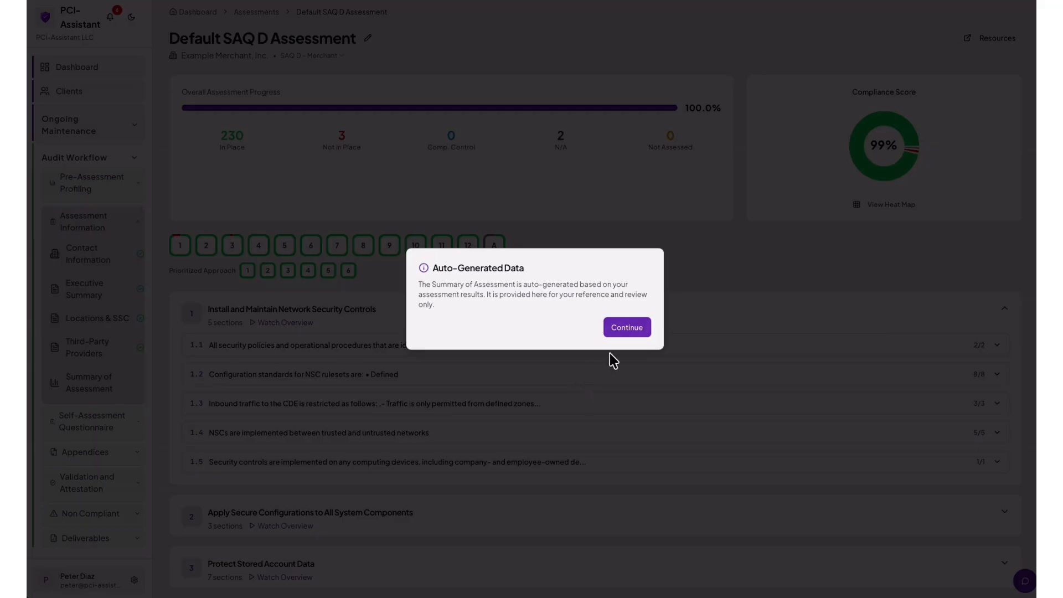
pyautogui.click(627, 329)
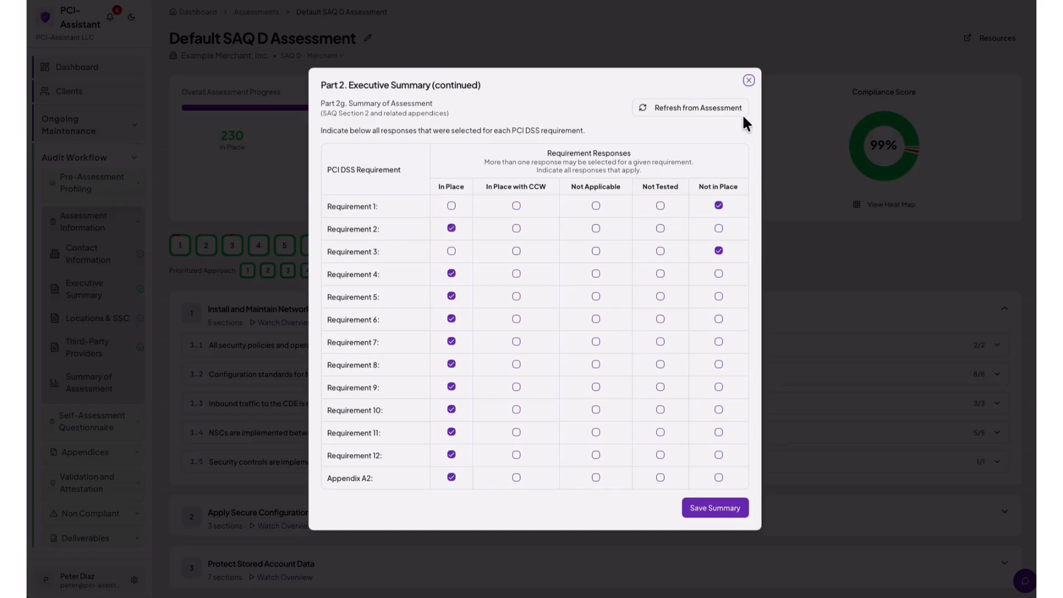
pyautogui.click(748, 84)
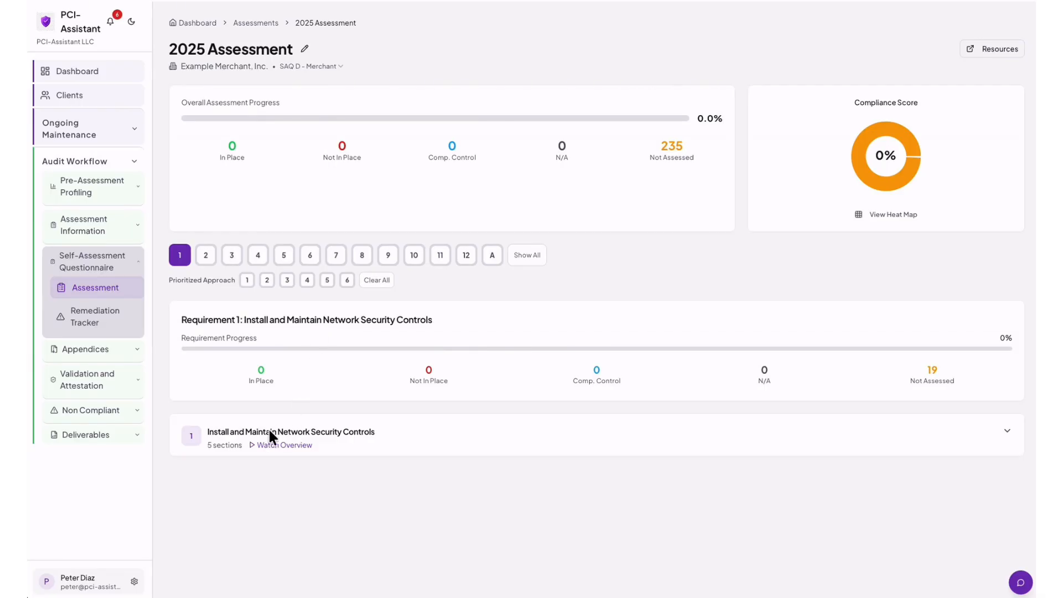
# Expand Requirement 1, section 1.1, and requirement 1.1.1 to show its assessment fields.
pyautogui.click(247, 440)
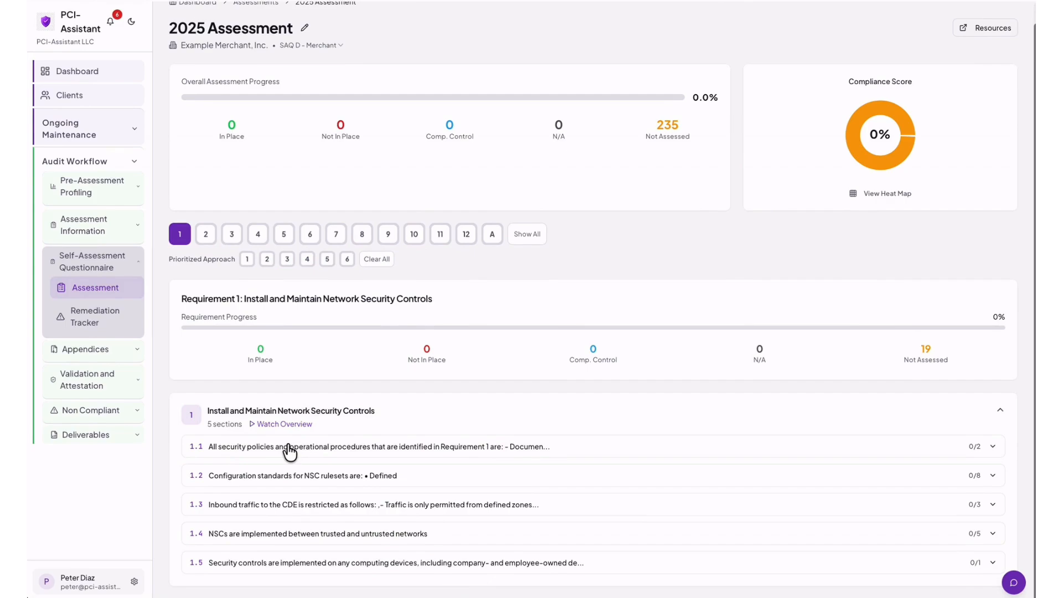
pyautogui.click(289, 451)
pyautogui.scroll(-2, 289, 451)
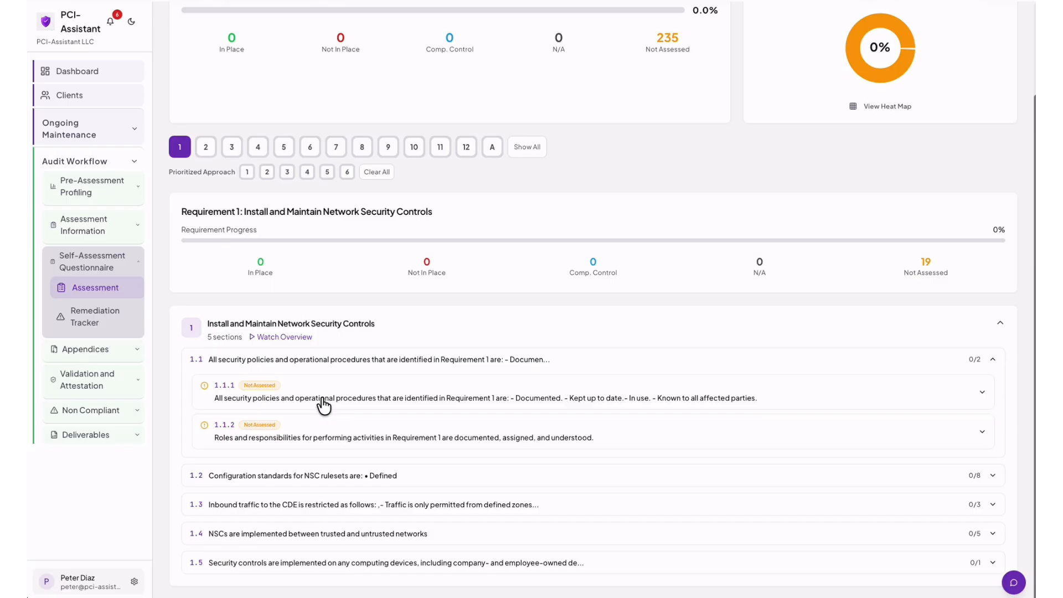
pyautogui.click(323, 405)
pyautogui.scroll(-2, 326, 404)
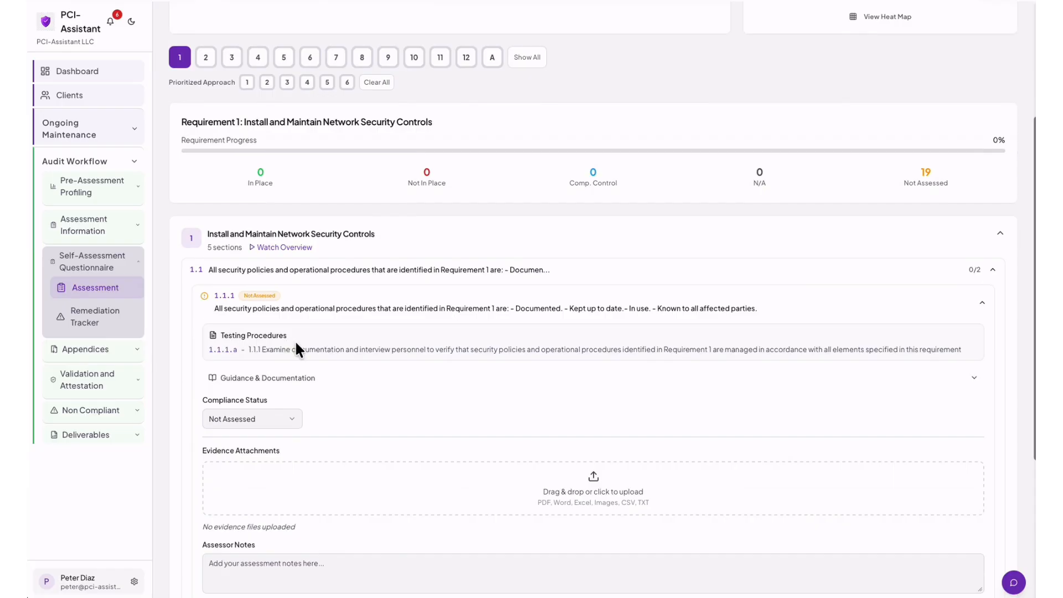
pyautogui.scroll(-1, 296, 348)
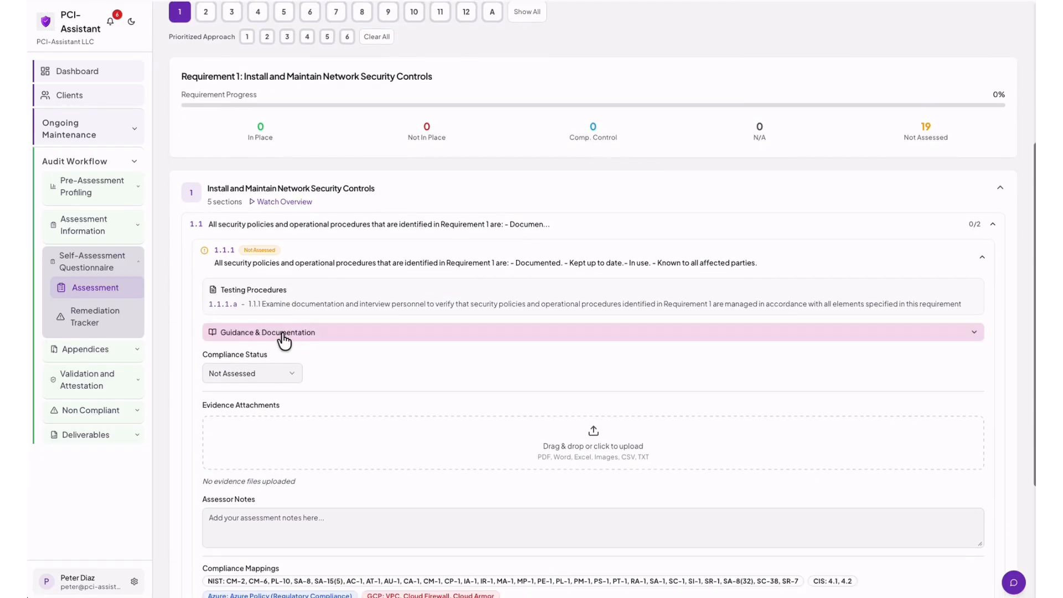
# Read 1.1.1's guidance: purpose, good practice, definitions, customized approach objective and suggested evidence.
pyautogui.click(282, 333)
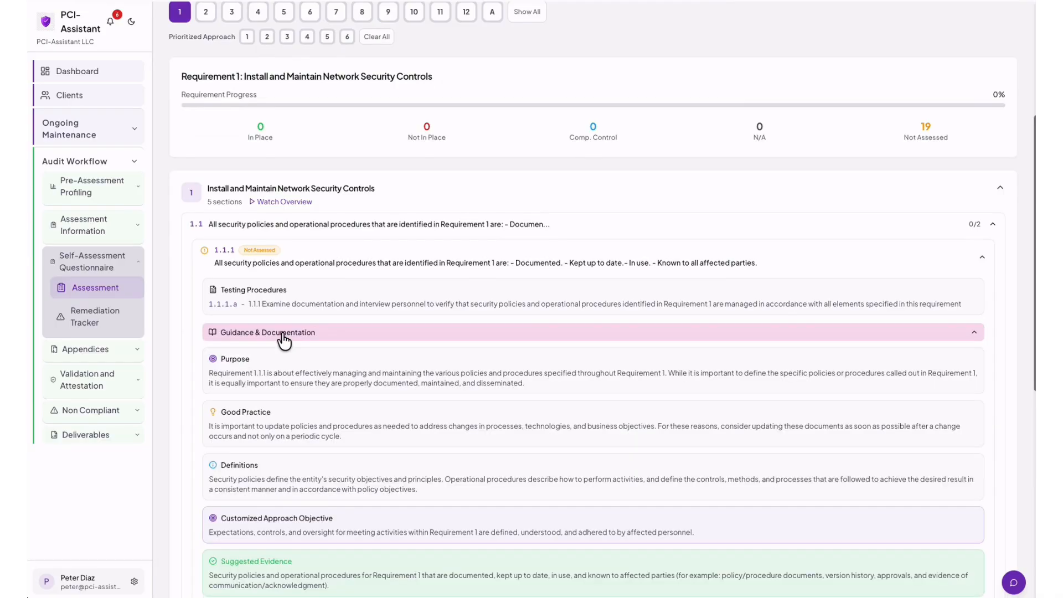
pyautogui.scroll(-2, 285, 339)
pyautogui.scroll(-3, 286, 343)
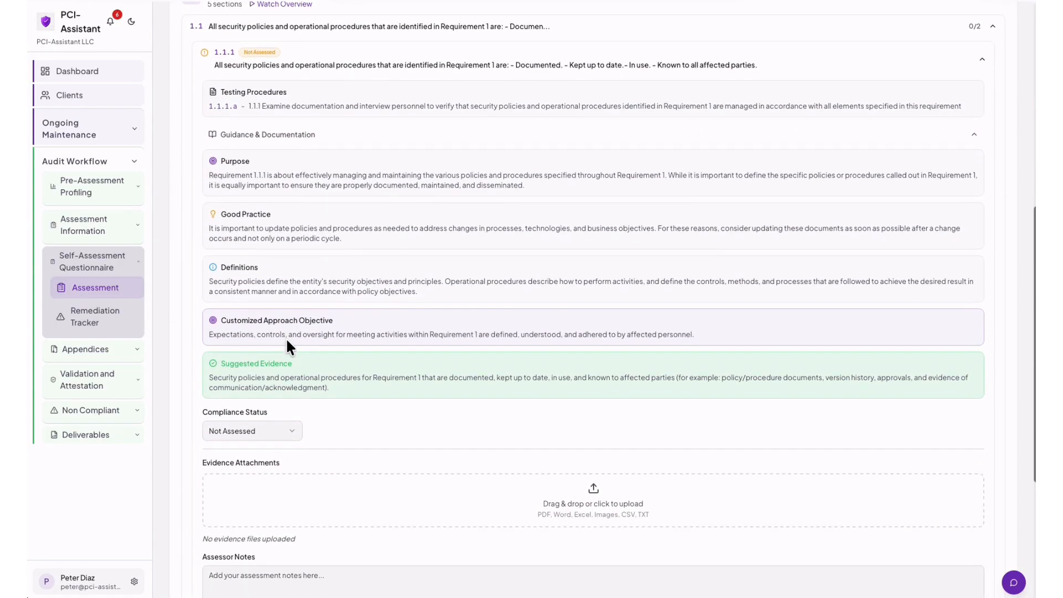
pyautogui.scroll(-2, 285, 337)
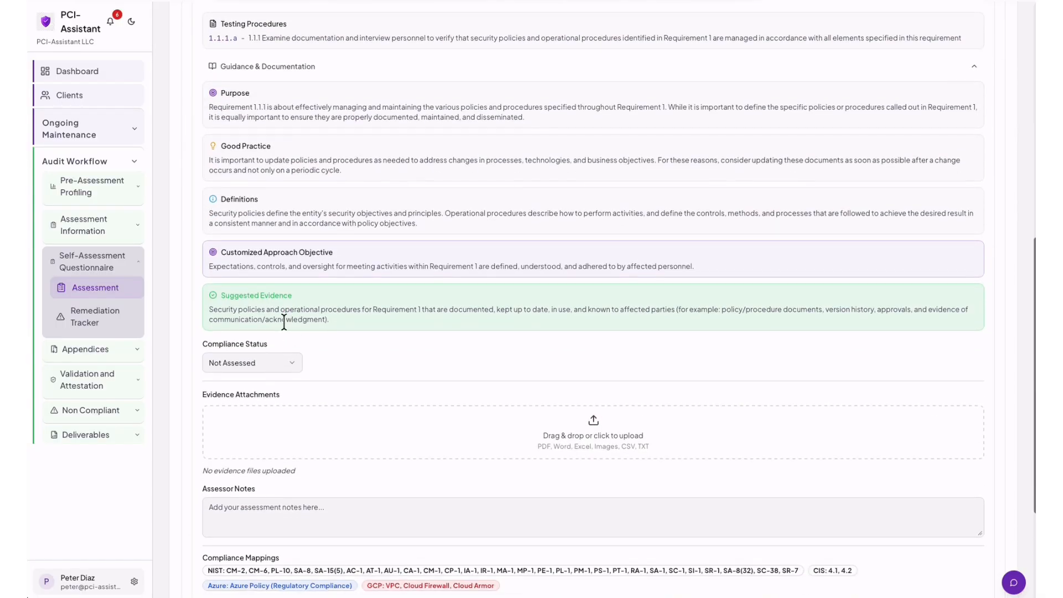
pyautogui.scroll(-2, 332, 332)
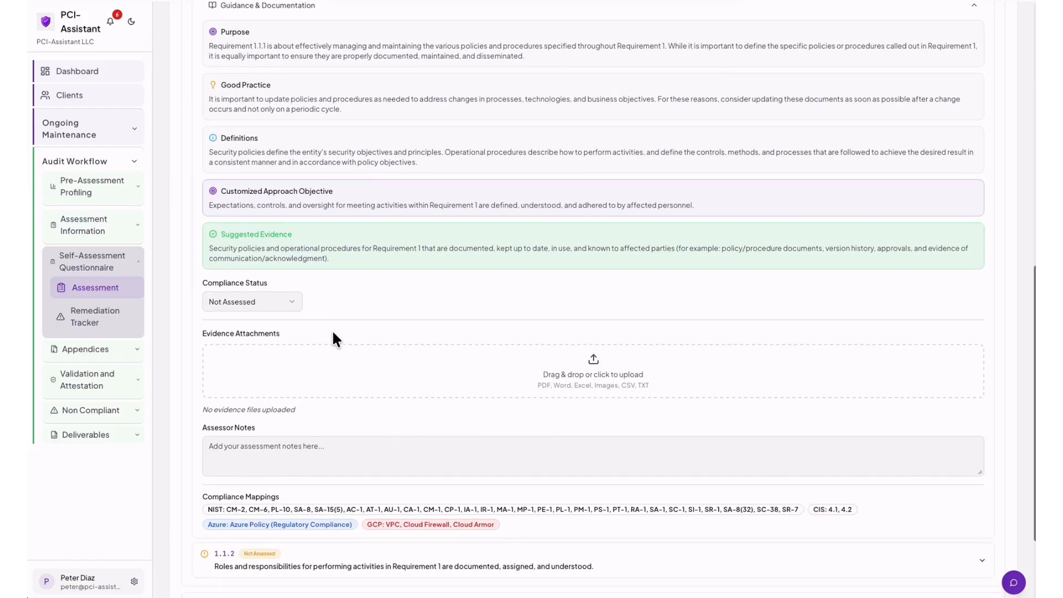
# Mark 1.1.1 In Place and attach four .docx evidence files, including NSC-POLICY-SCR-001.docx.
pyautogui.click(293, 308)
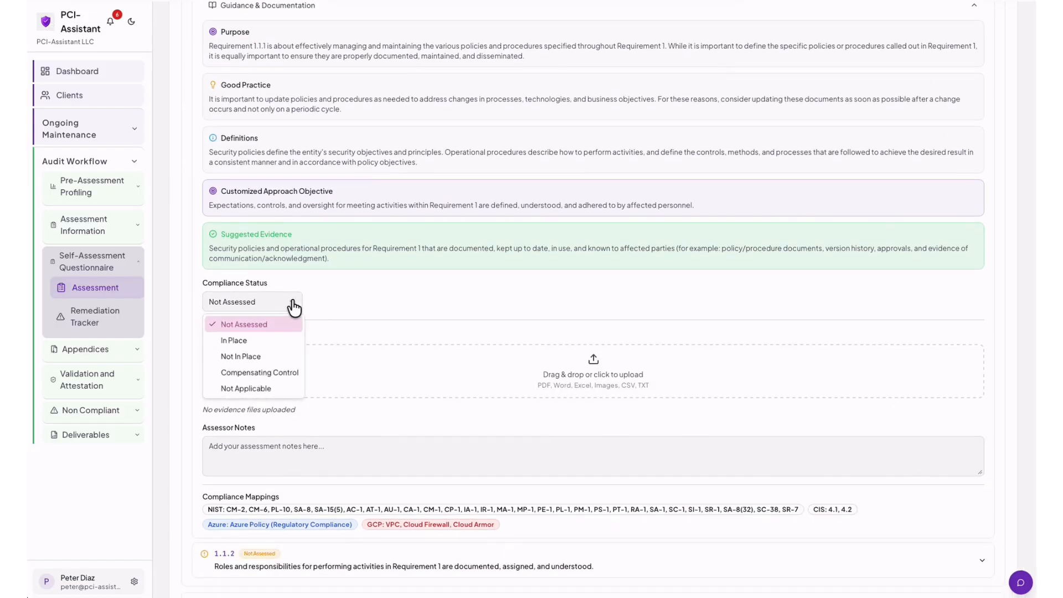
pyautogui.click(244, 339)
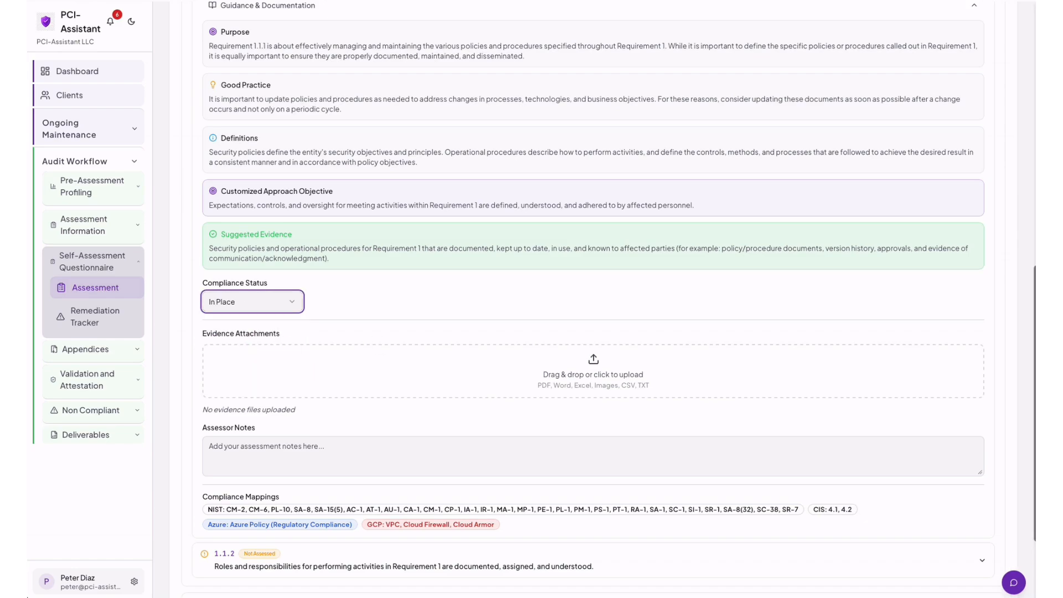
pyautogui.moveTo(990, 282); pyautogui.dragTo(650, 365)
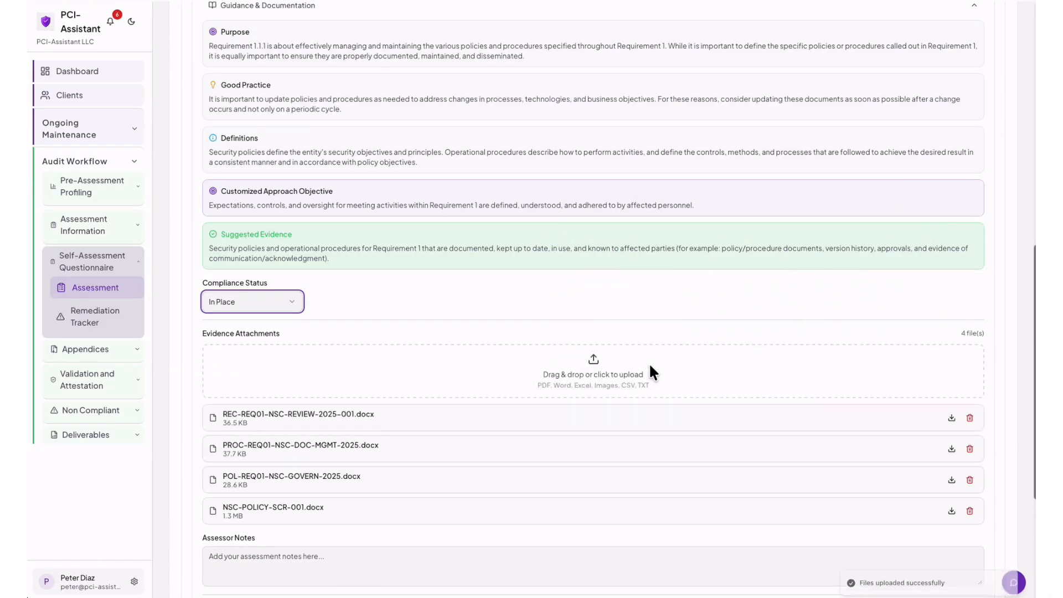
pyautogui.scroll(-3, 648, 364)
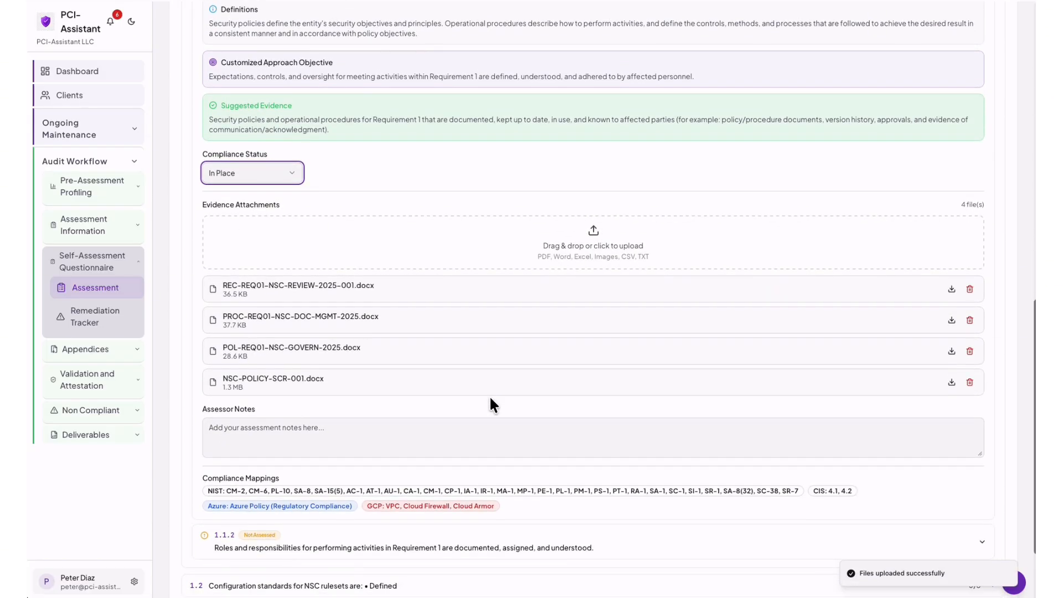
pyautogui.scroll(-1, 489, 394)
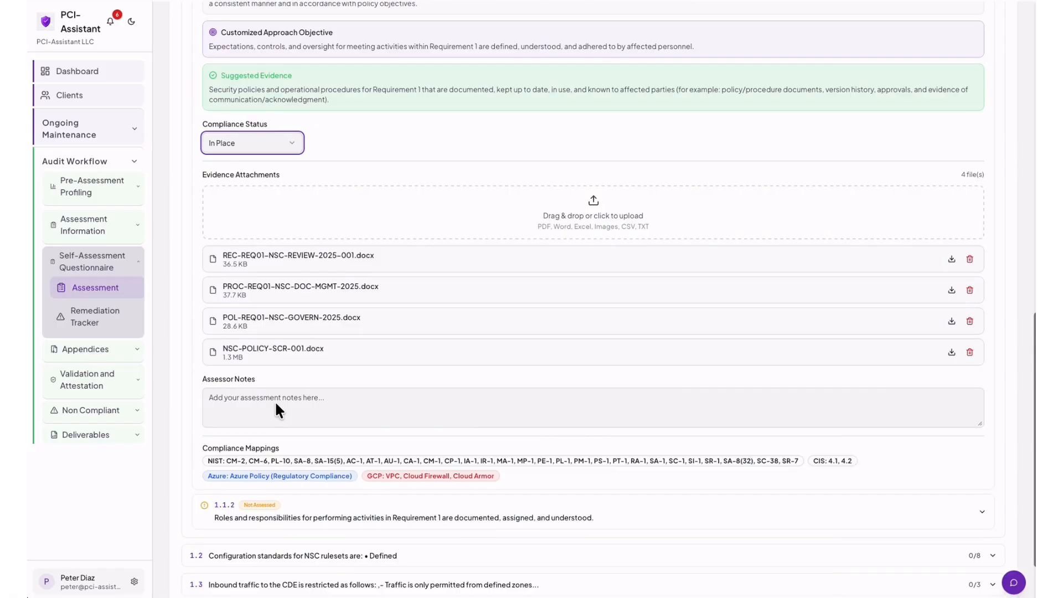
pyautogui.scroll(-1, 276, 403)
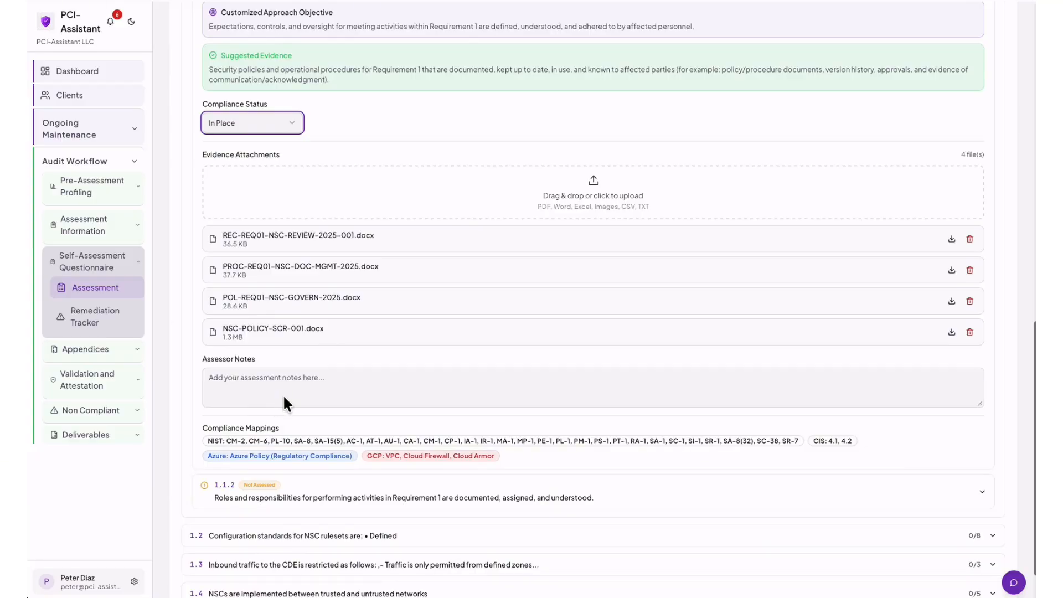
pyautogui.scroll(-1, 262, 424)
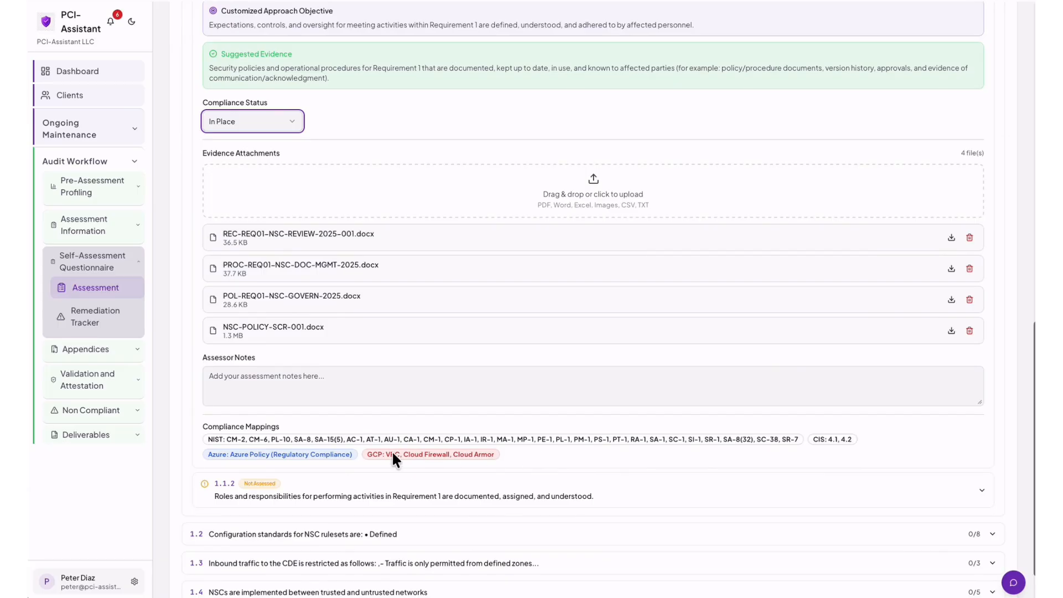
pyautogui.scroll(5, 391, 458)
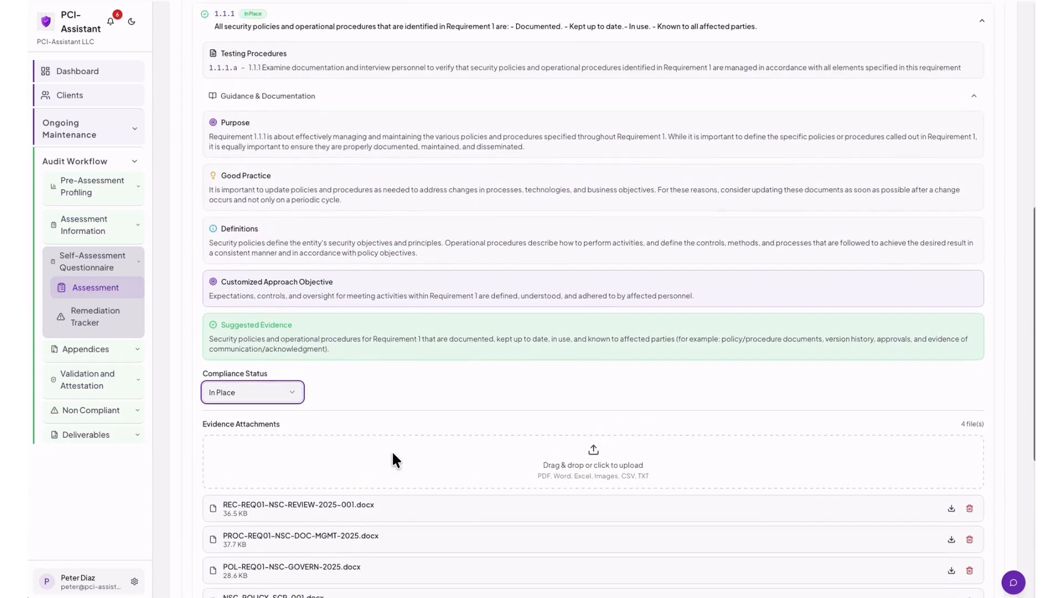
pyautogui.scroll(3, 390, 459)
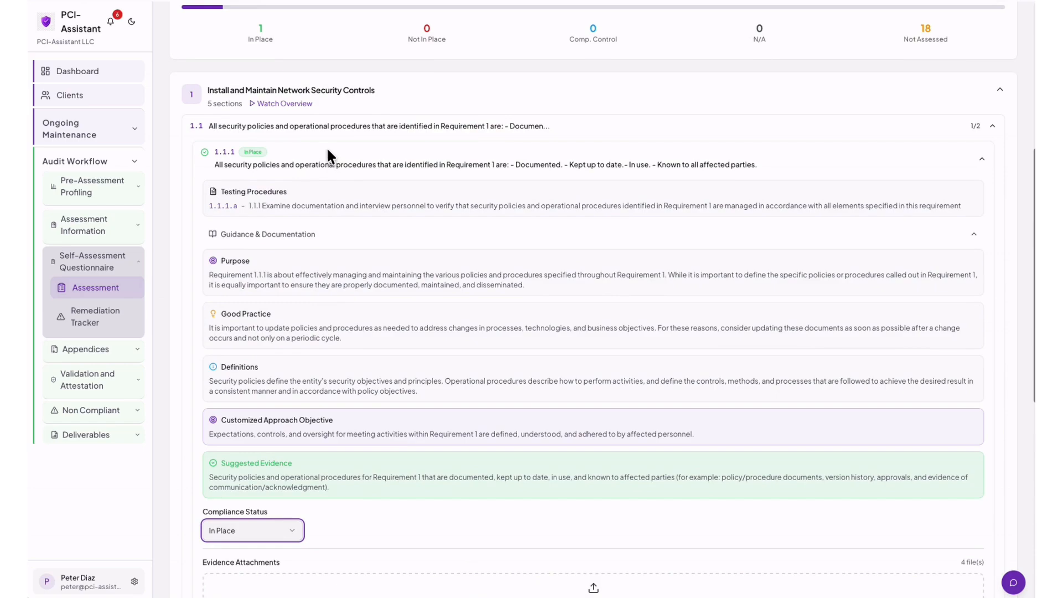
# Collapse requirement 1.1.1 and expand requirement 1.1.2's assessment fields.
pyautogui.click(312, 168)
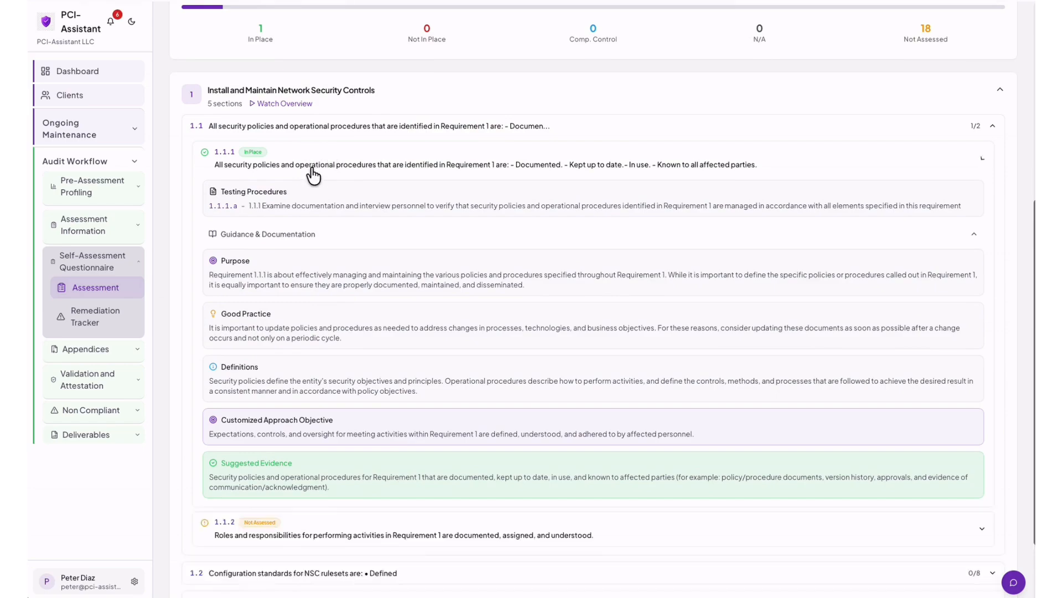
pyautogui.scroll(1, 326, 273)
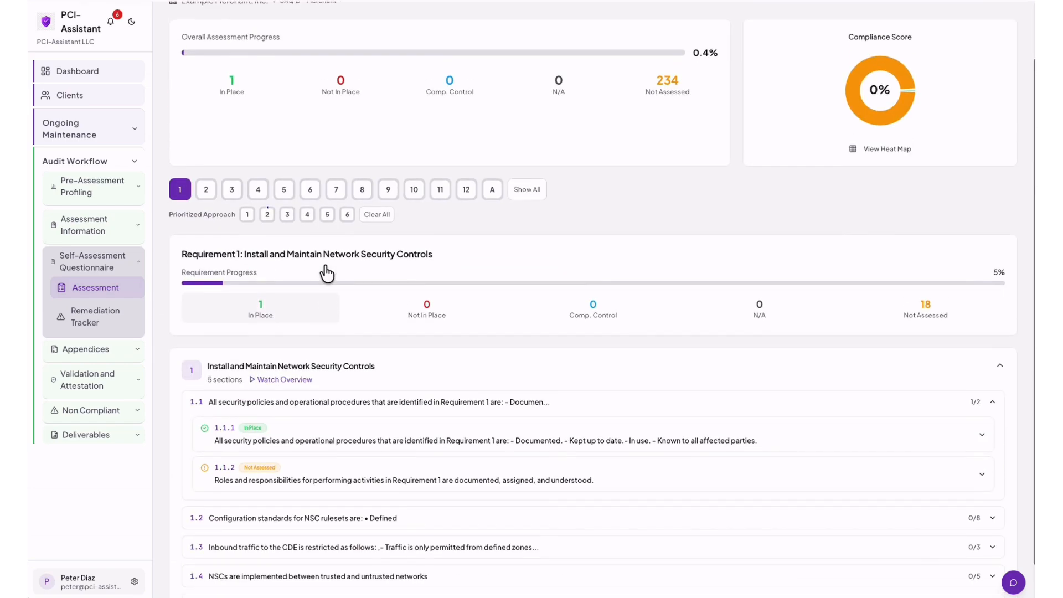
pyautogui.scroll(1, 263, 118)
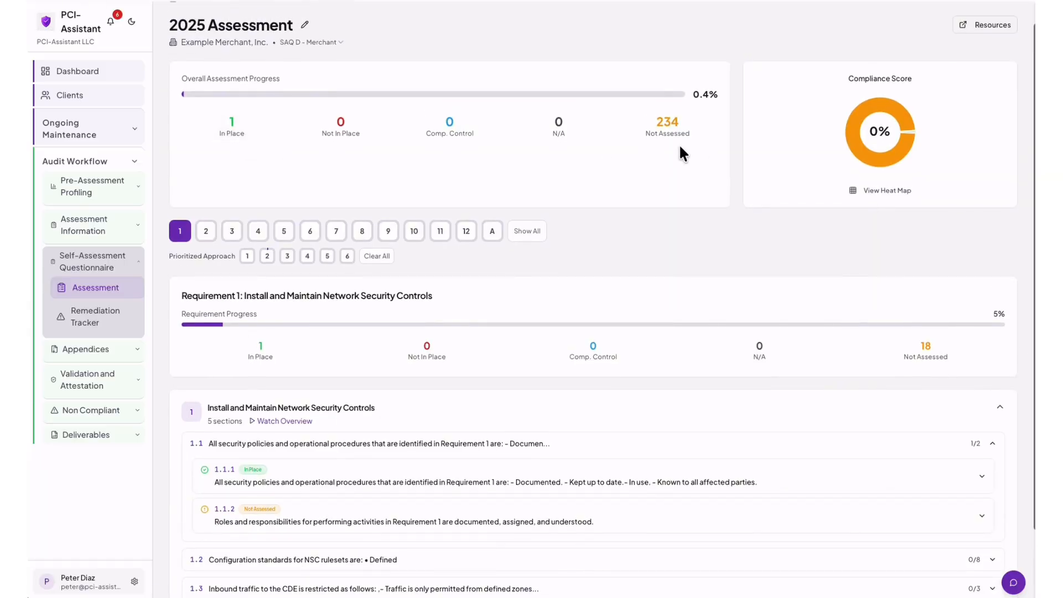
pyautogui.scroll(-2, 480, 360)
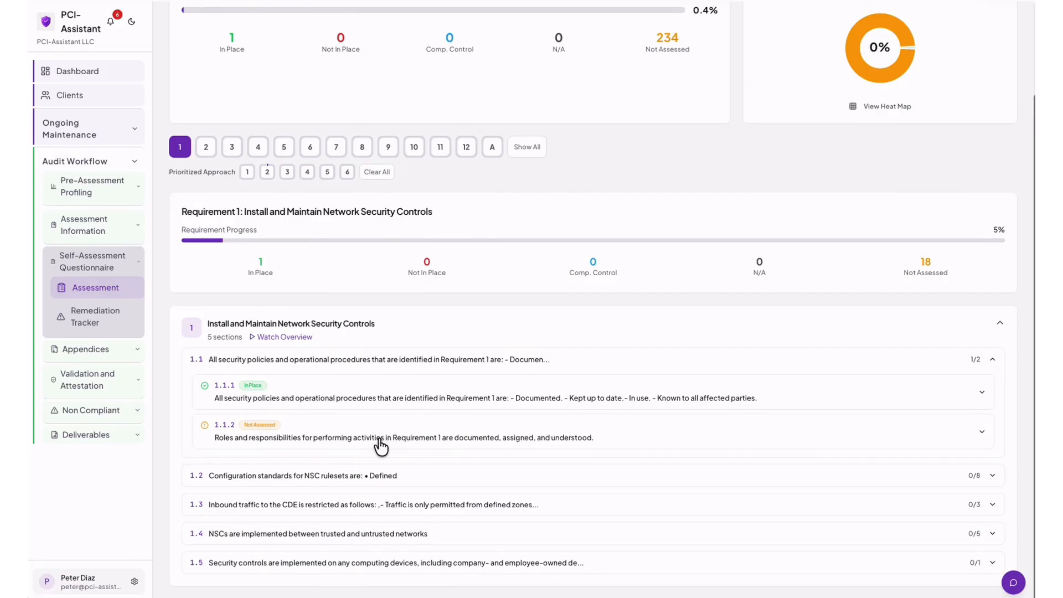
pyautogui.click(381, 440)
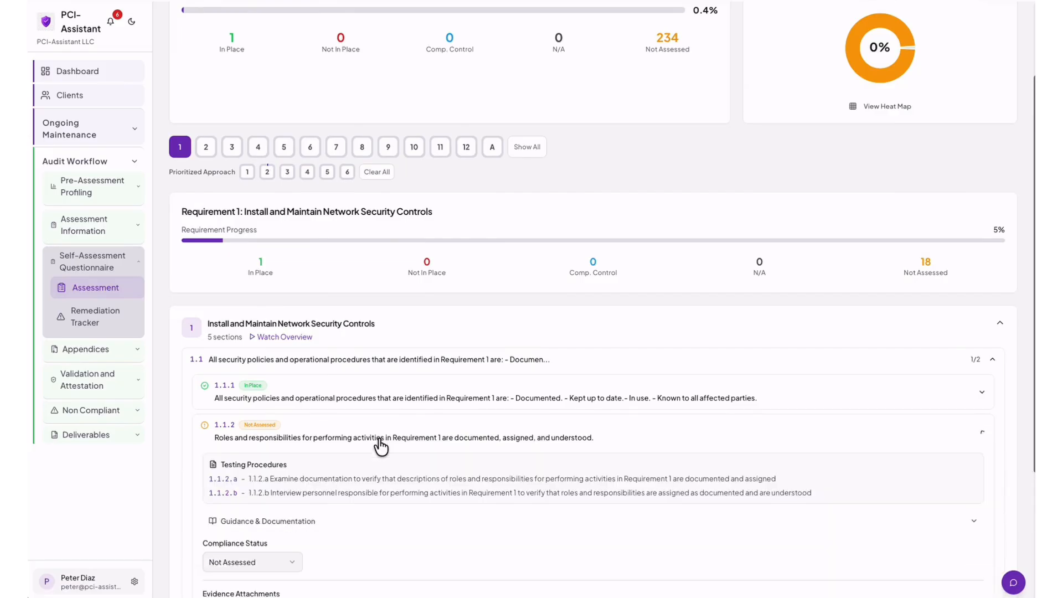
pyautogui.scroll(-4, 381, 445)
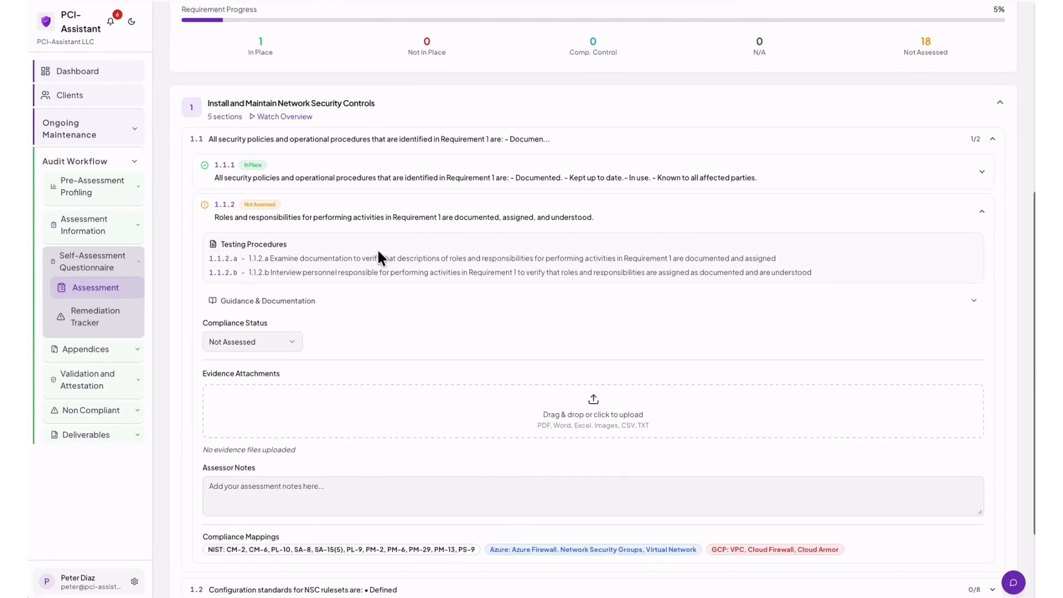
pyautogui.scroll(-1, 370, 286)
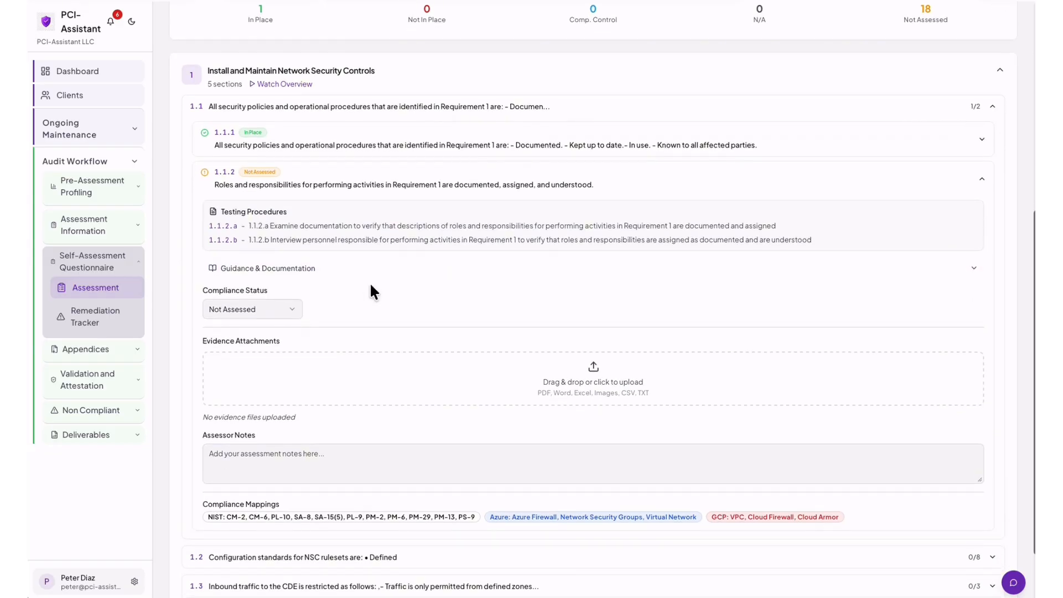
# Review 1.1.2's guidance and documentation notes, then hide them again.
pyautogui.click(310, 275)
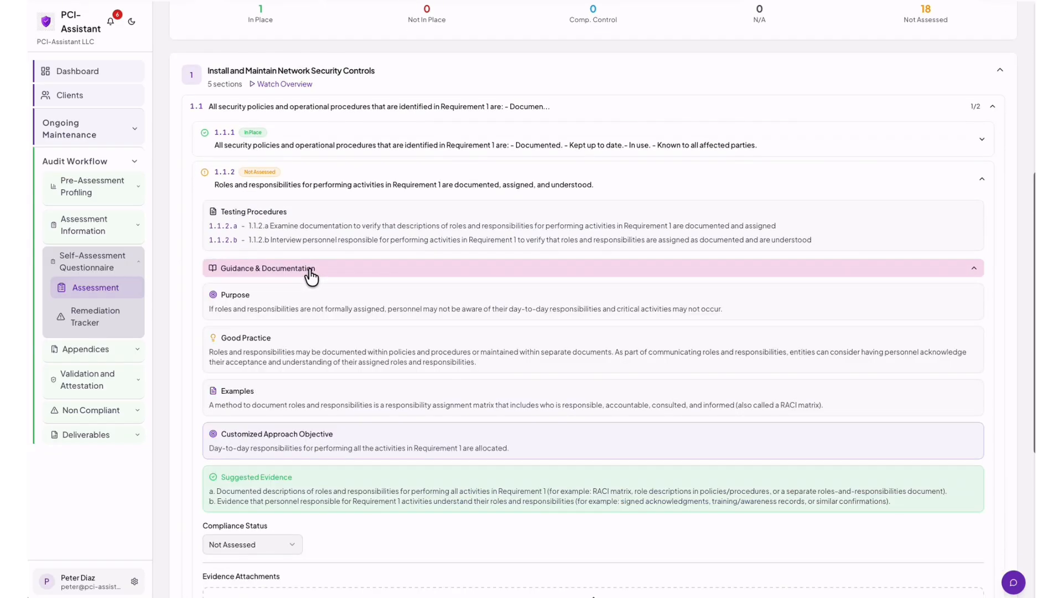
pyautogui.scroll(-2, 309, 276)
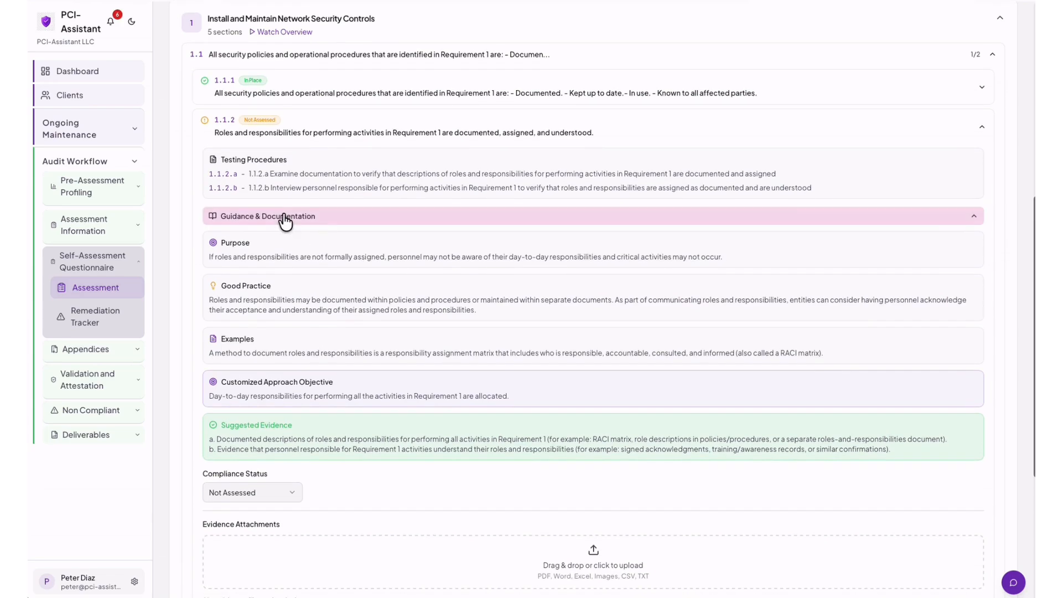
pyautogui.click(283, 217)
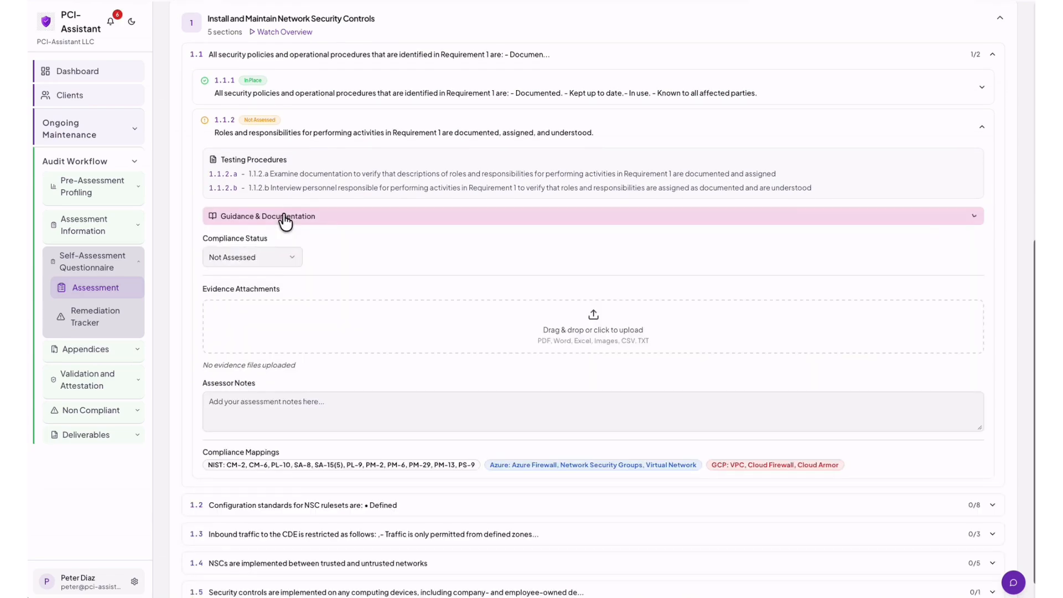
# Mark 1.1.2 Not Applicable and save the reason 'Does not stored card holder data.'.
pyautogui.click(295, 260)
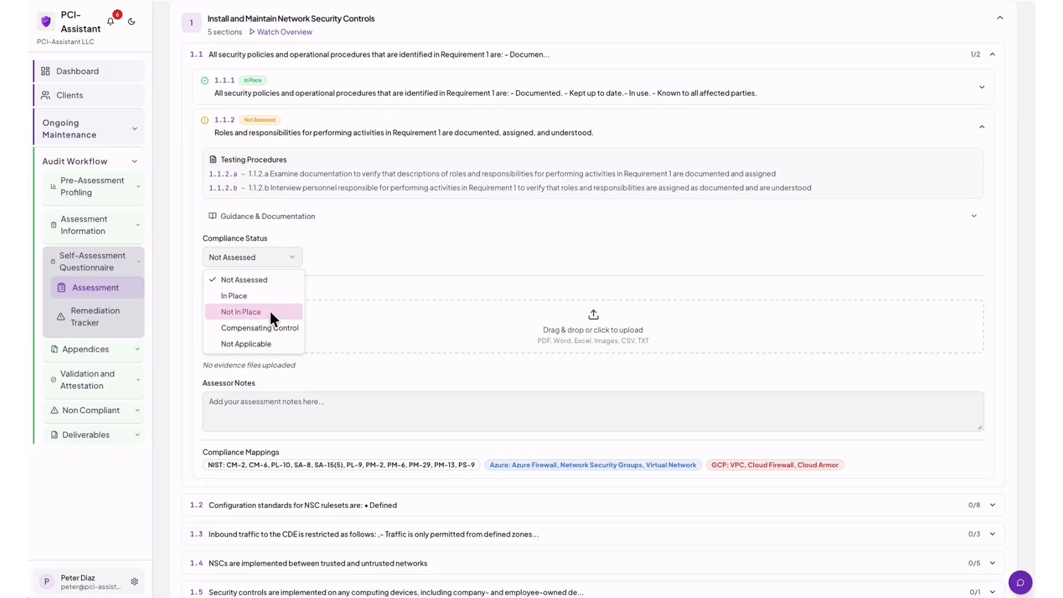
pyautogui.click(261, 342)
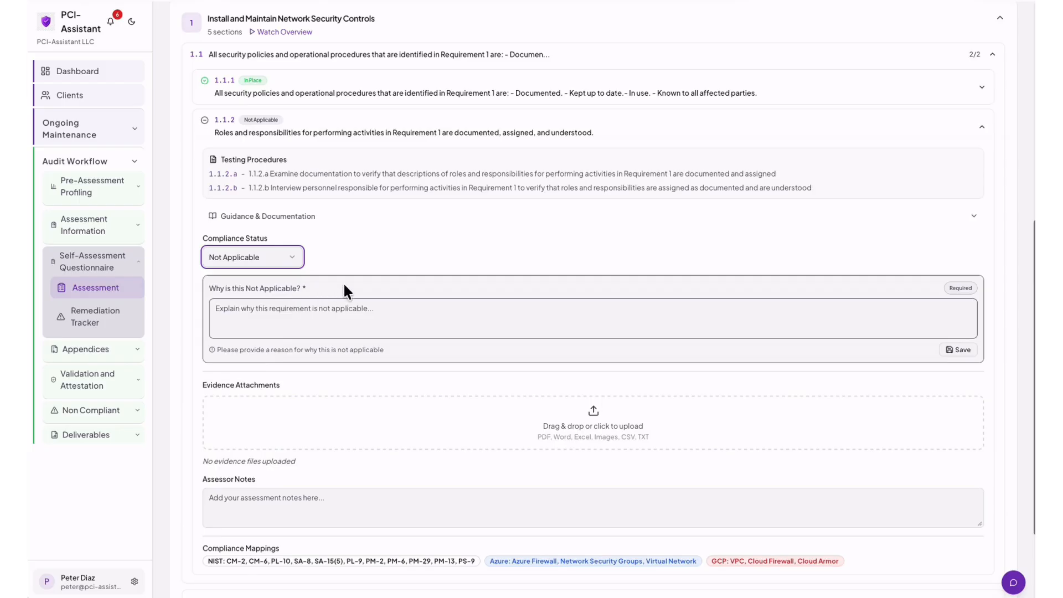
pyautogui.scroll(1, 345, 291)
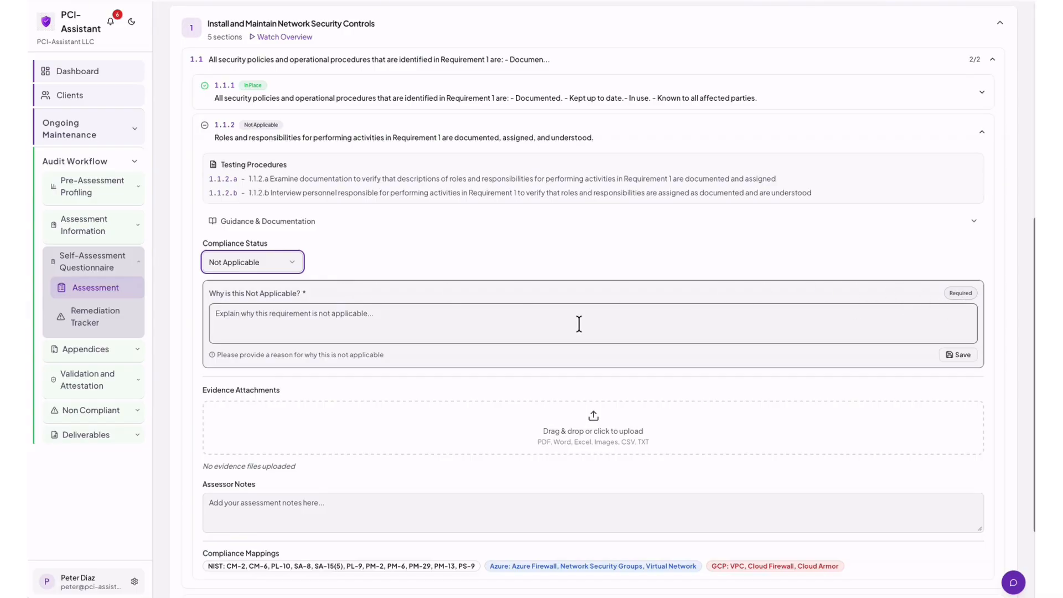
pyautogui.click(221, 312)
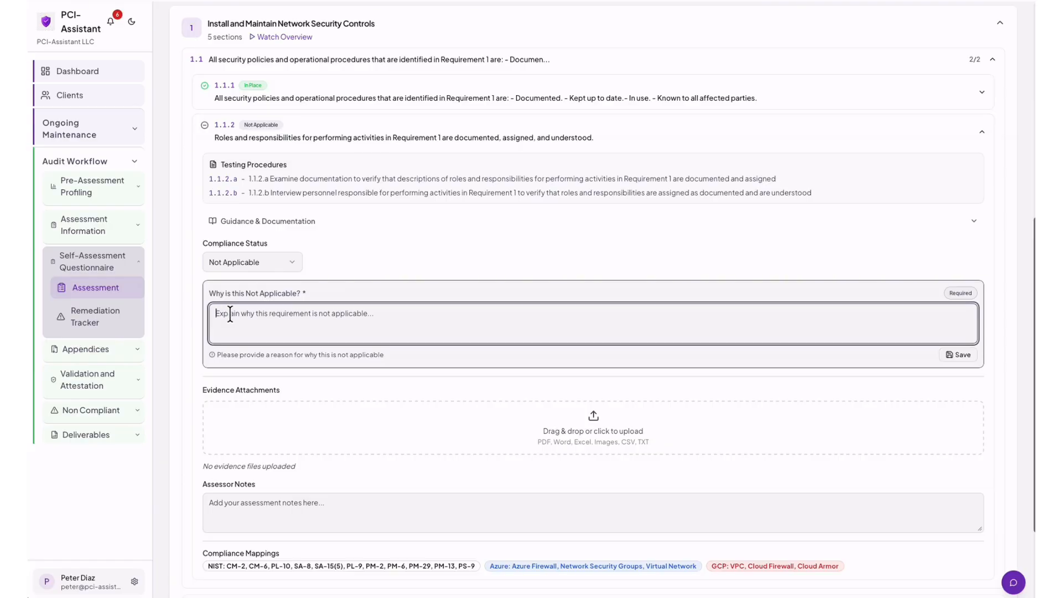
pyautogui.write('Does')
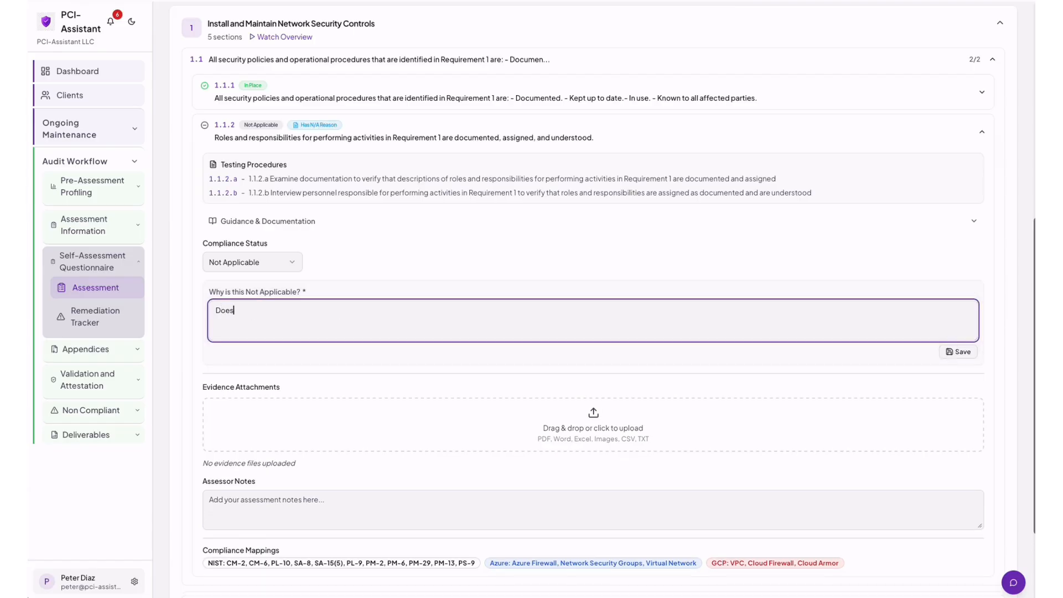
pyautogui.write(' not stored card holder data.')
pyautogui.click(958, 355)
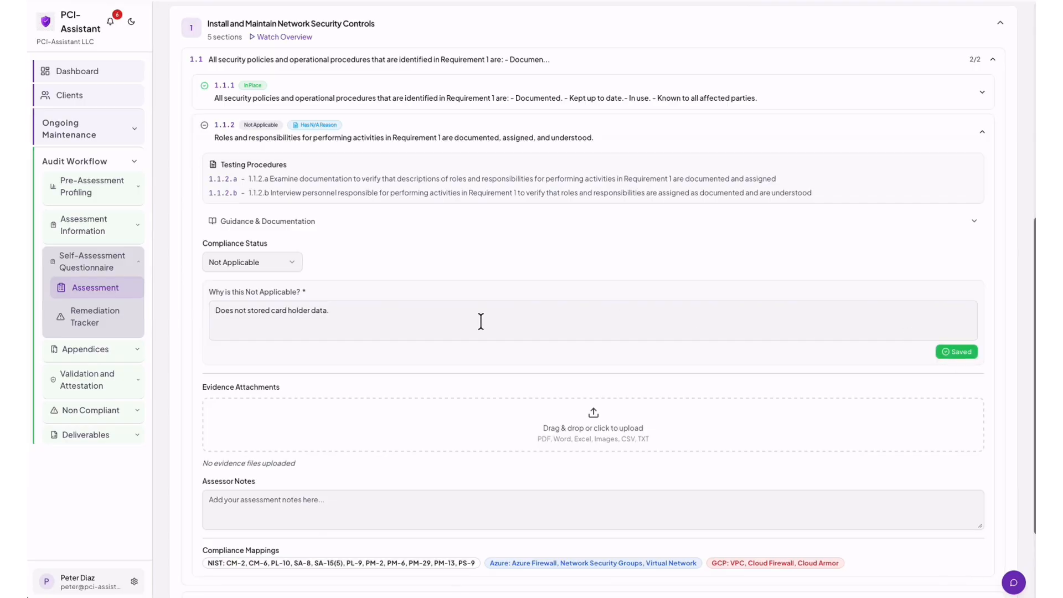
pyautogui.scroll(-1, 479, 321)
pyautogui.scroll(-1, 481, 321)
pyautogui.scroll(3, 481, 321)
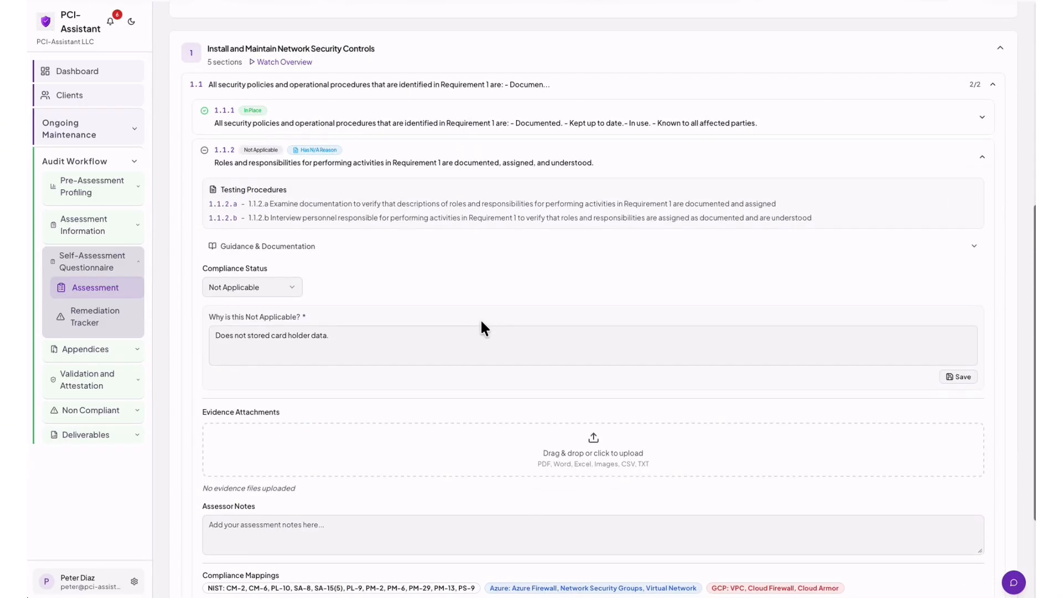
# Collapse 1.1.2, then expand section 1.2 and requirement 1.2.1 on NSC ruleset standards.
pyautogui.click(368, 158)
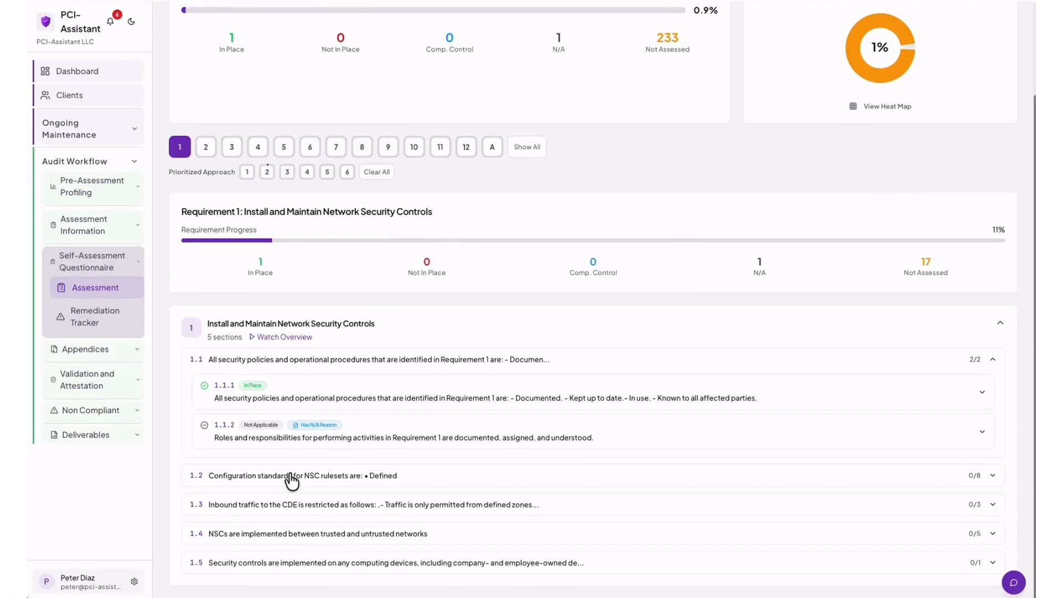
pyautogui.click(290, 479)
pyautogui.scroll(-2, 339, 417)
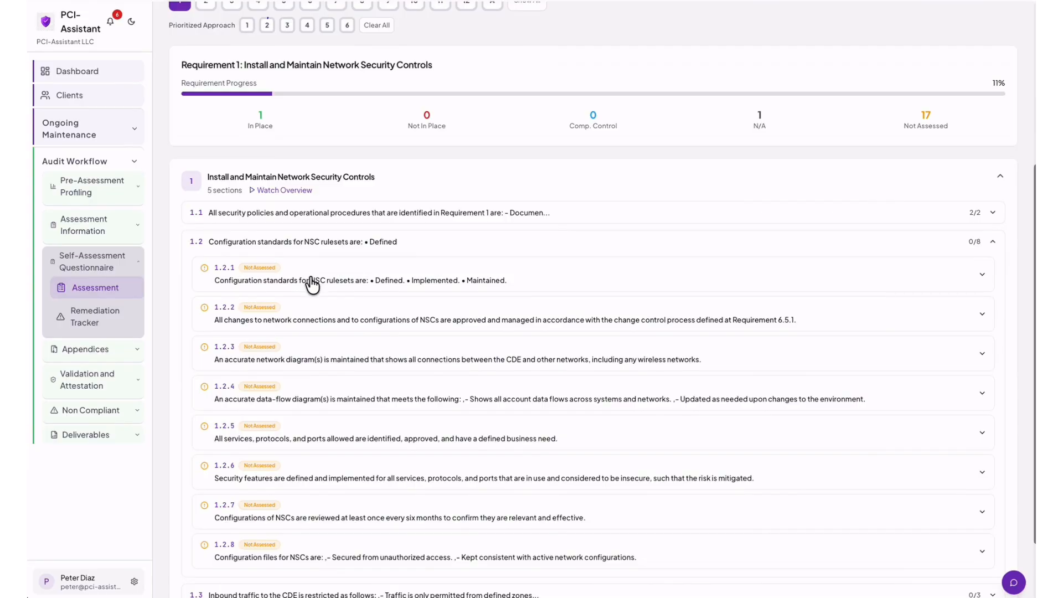
pyautogui.click(312, 285)
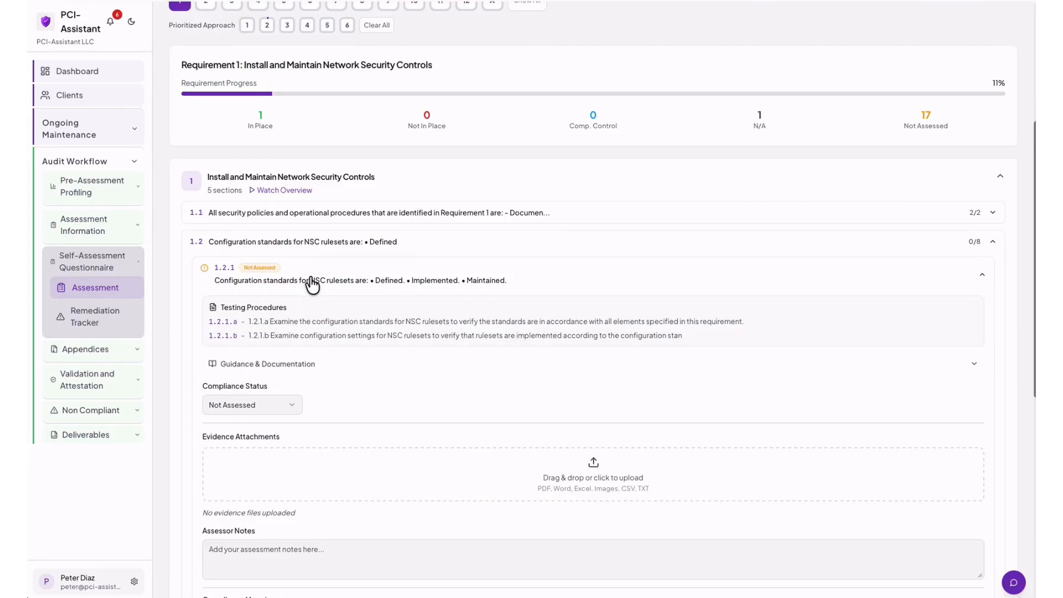
pyautogui.scroll(-1, 314, 289)
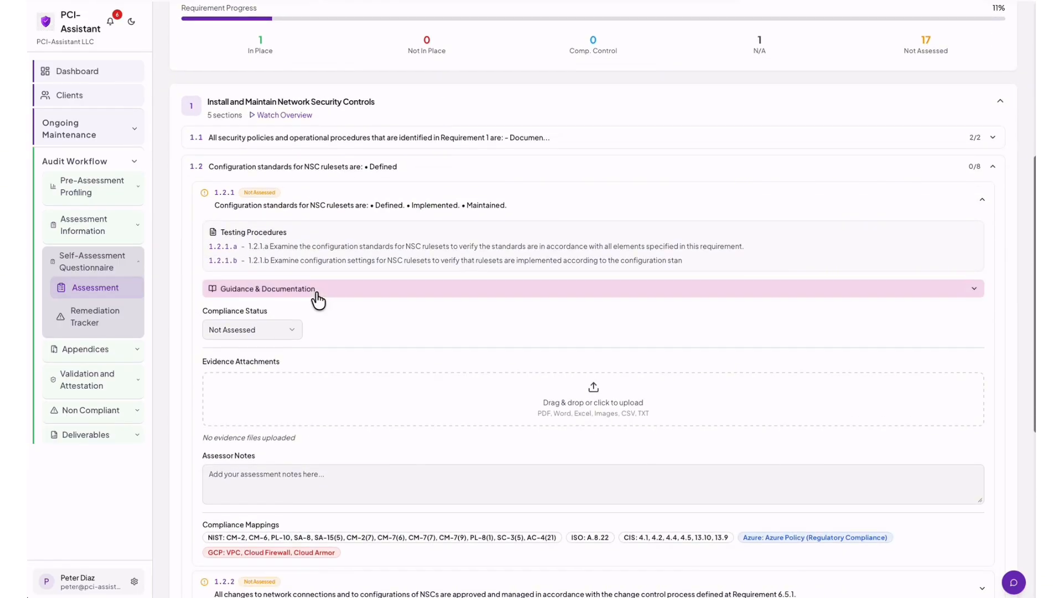
# Review and hide 1.2.1's guidance, then open its Compliance Status choices.
pyautogui.click(290, 289)
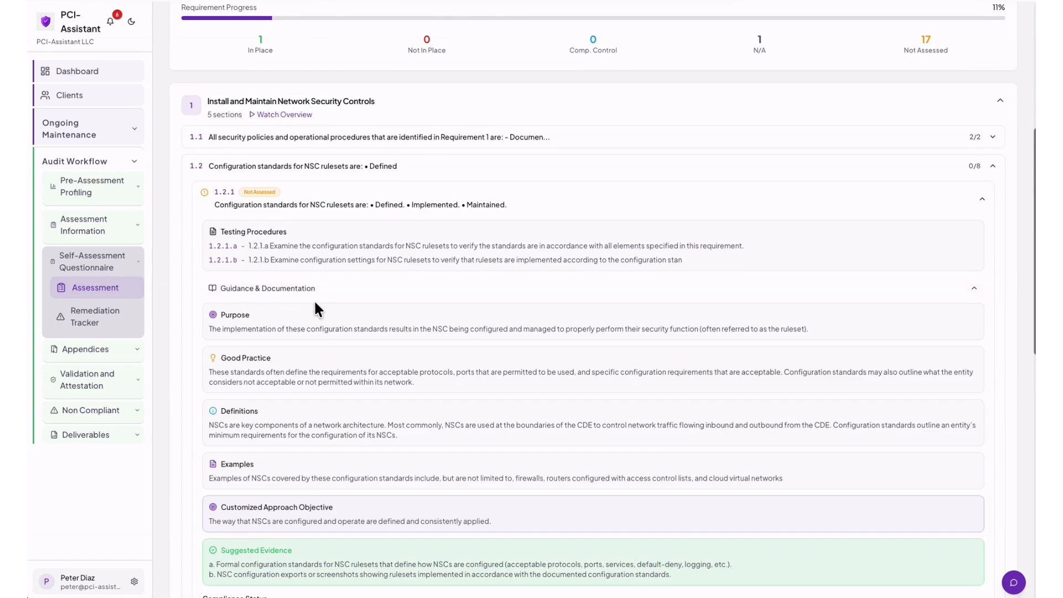
pyautogui.scroll(-2, 314, 300)
pyautogui.scroll(1, 314, 300)
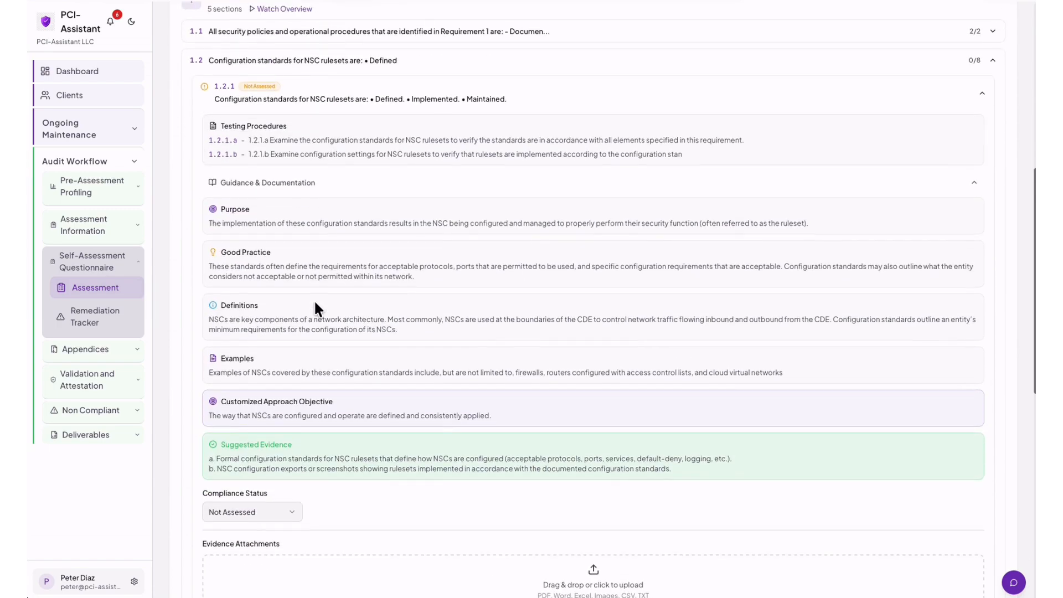
pyautogui.click(292, 216)
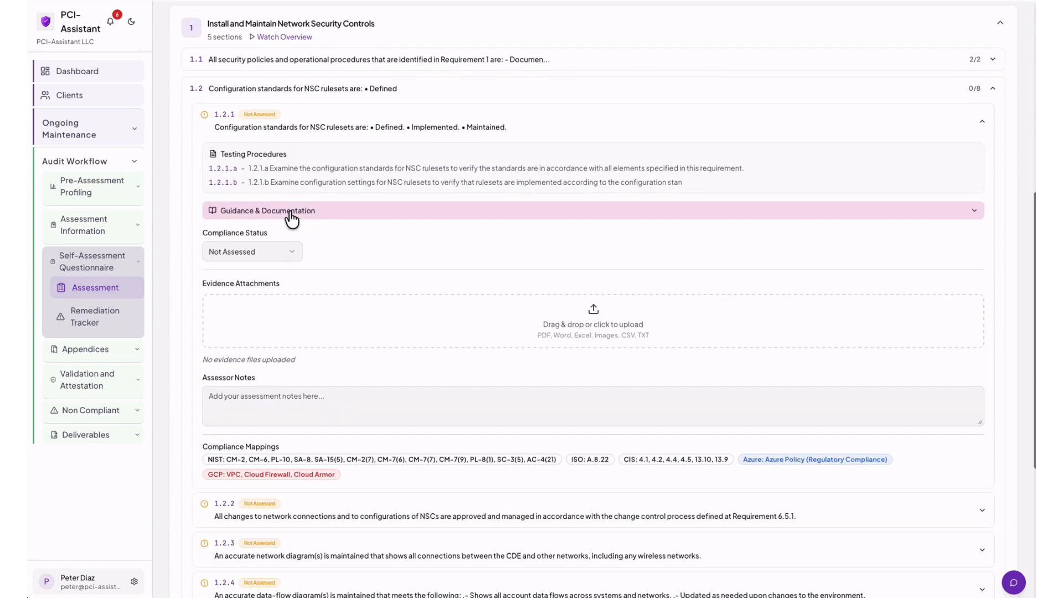
pyautogui.click(293, 254)
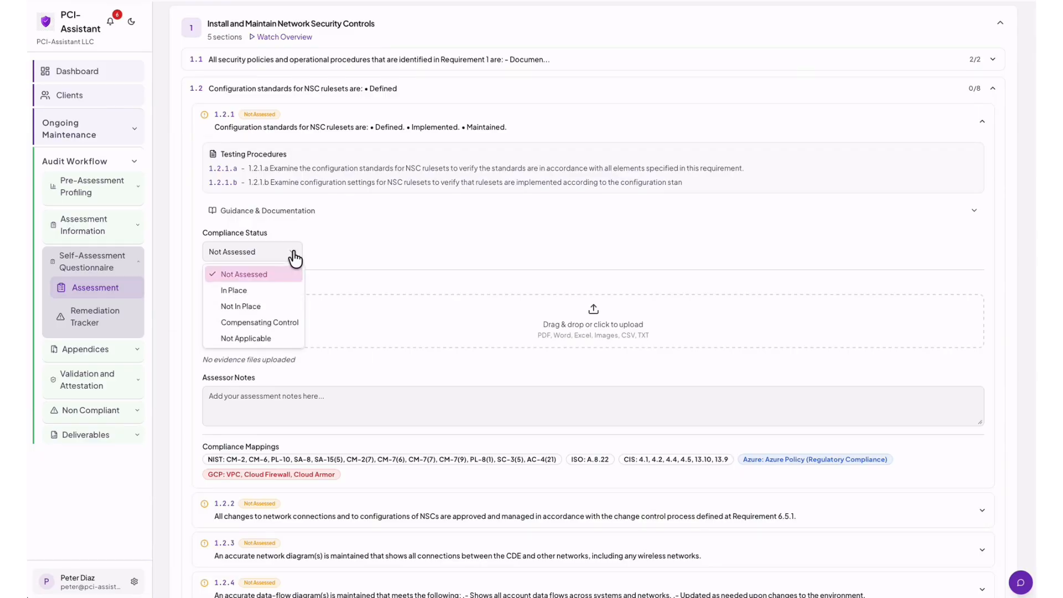
# Set 1.2.1 to Compensating Control, with Constraints explanation 'here you will write your notes'.
pyautogui.click(273, 320)
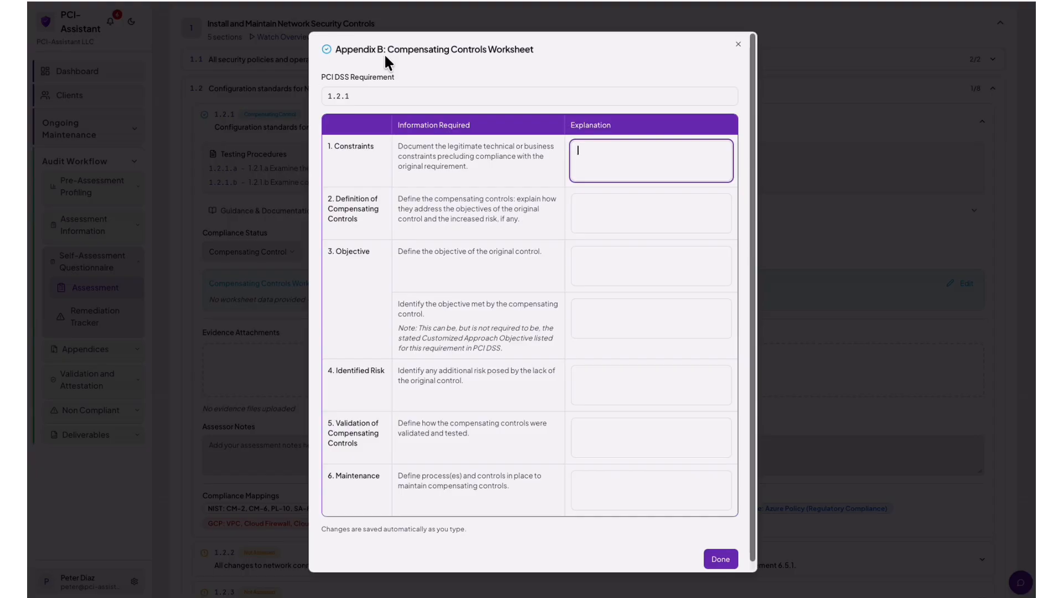
pyautogui.write('here you will write your')
pyautogui.write('notes')
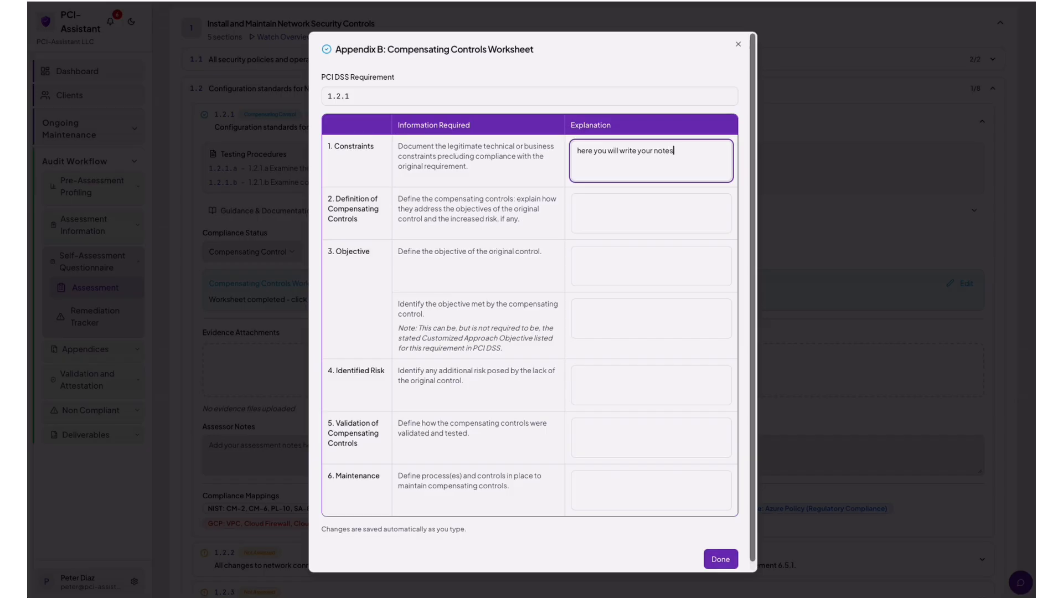
pyautogui.click(721, 560)
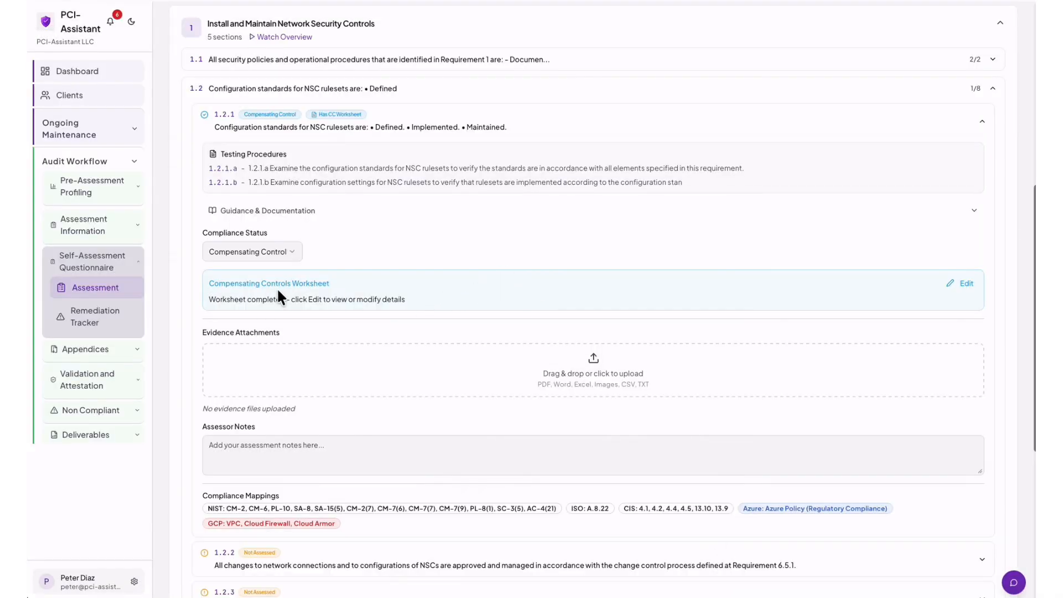
# Collapse 1.2.1 and expand requirement 1.2.3 on the accurate network diagram.
pyautogui.scroll(-1, 378, 320)
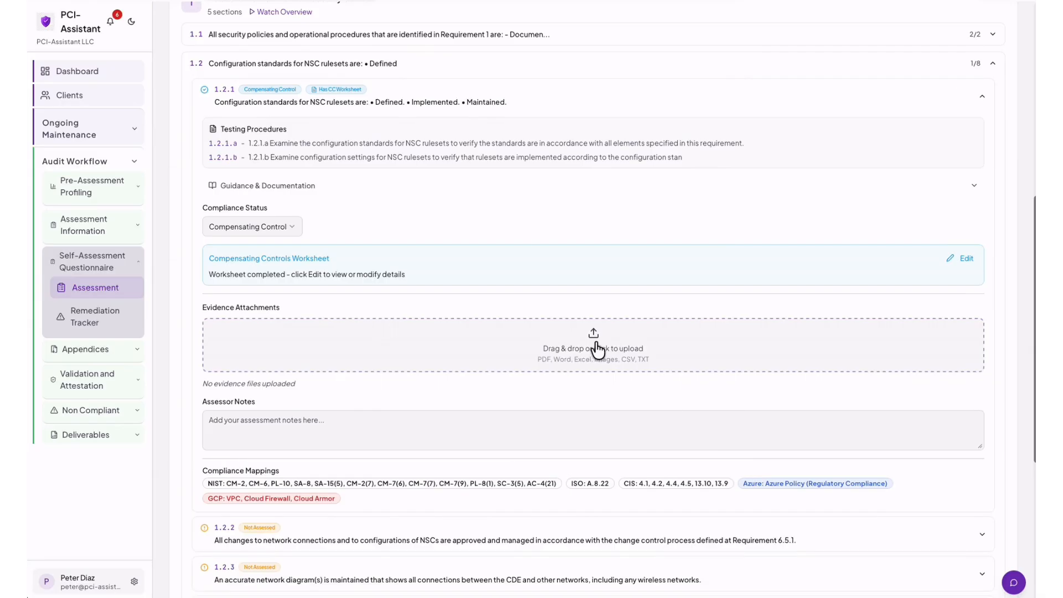
pyautogui.scroll(2, 475, 304)
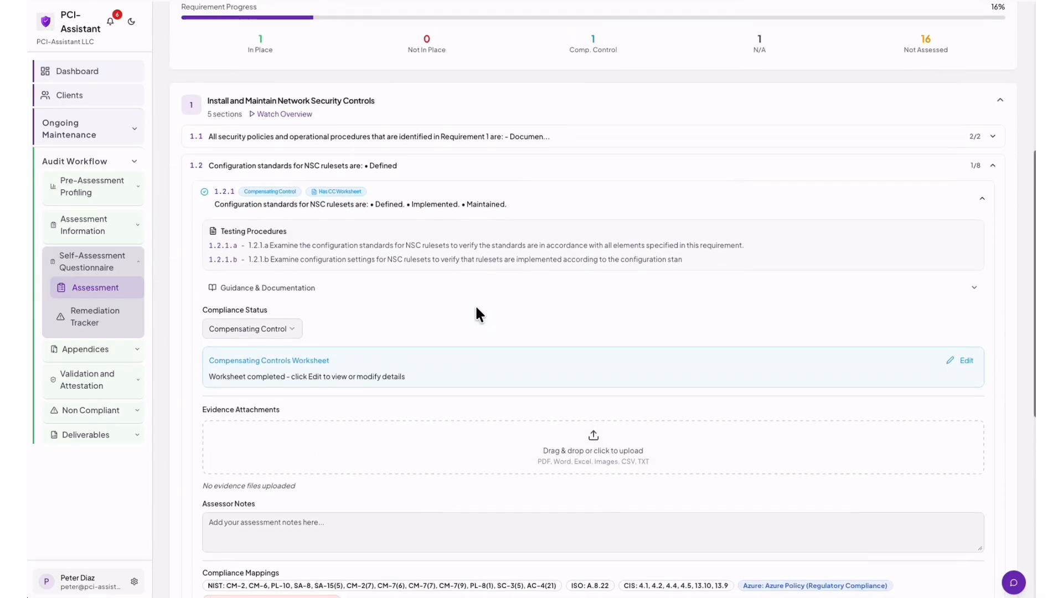
pyautogui.click(406, 205)
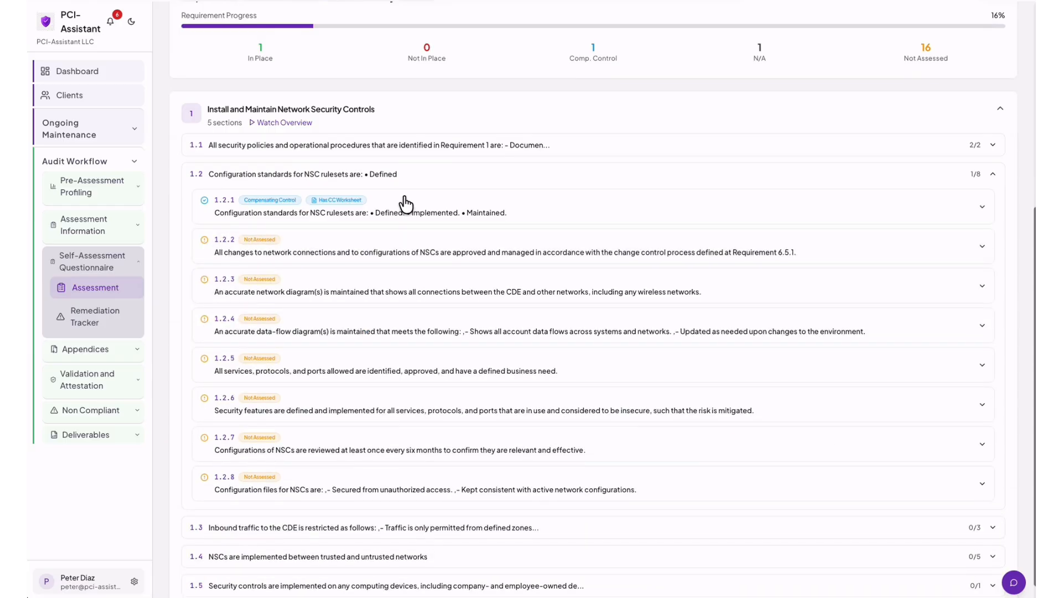
pyautogui.scroll(1, 405, 205)
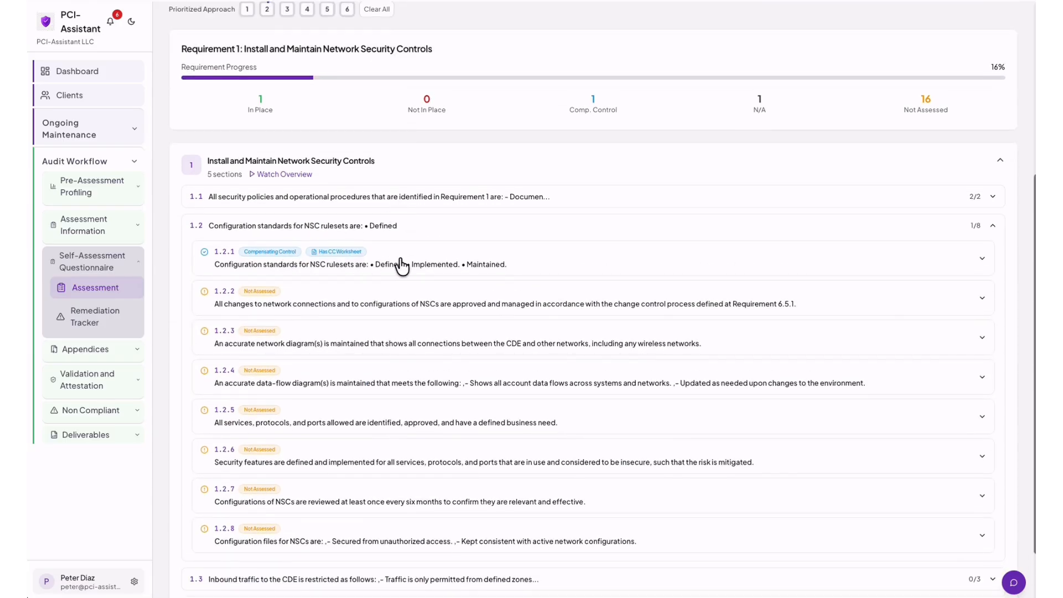
pyautogui.scroll(1, 402, 266)
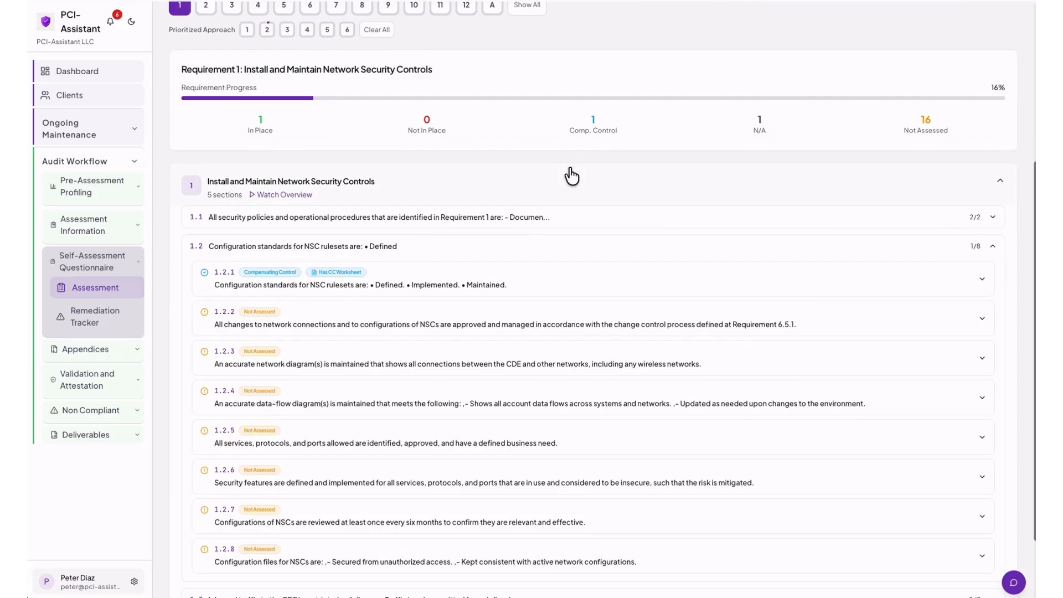
pyautogui.scroll(2, 569, 171)
pyautogui.scroll(2, 570, 175)
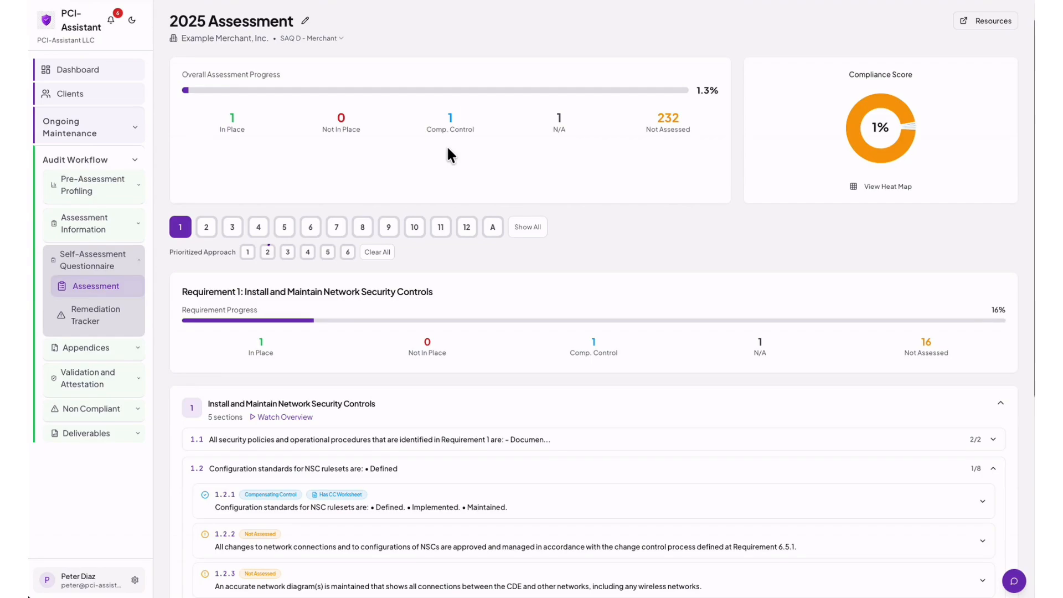
pyautogui.scroll(-1, 451, 154)
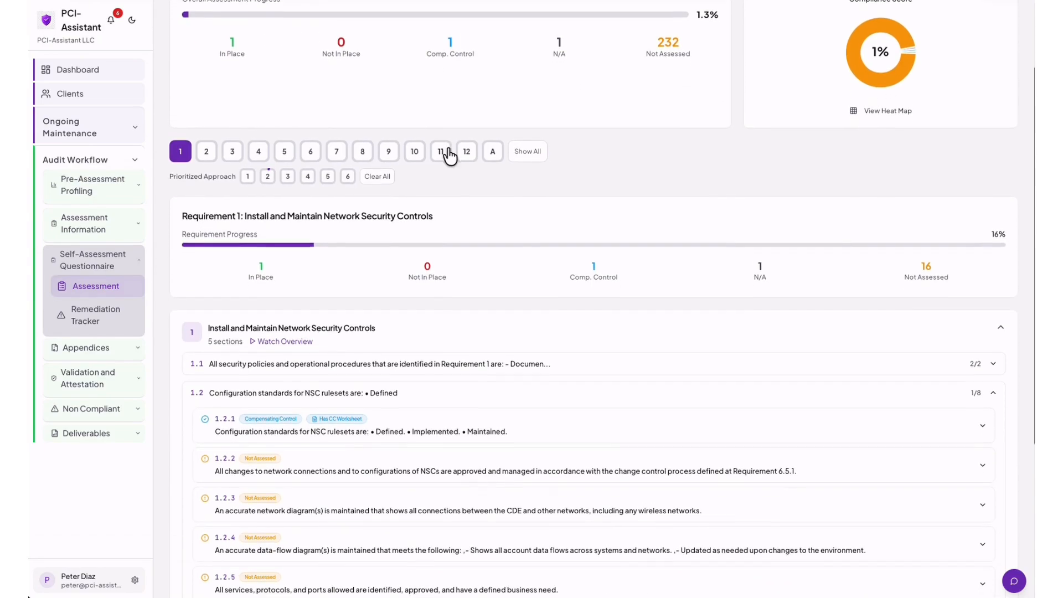
pyautogui.scroll(-1, 449, 155)
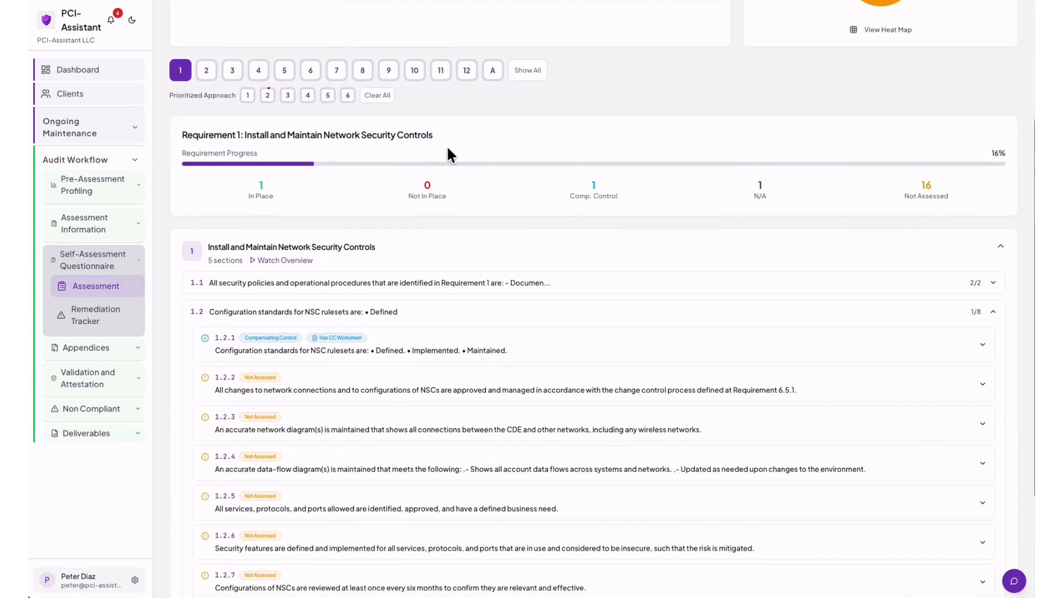
pyautogui.scroll(-1, 448, 155)
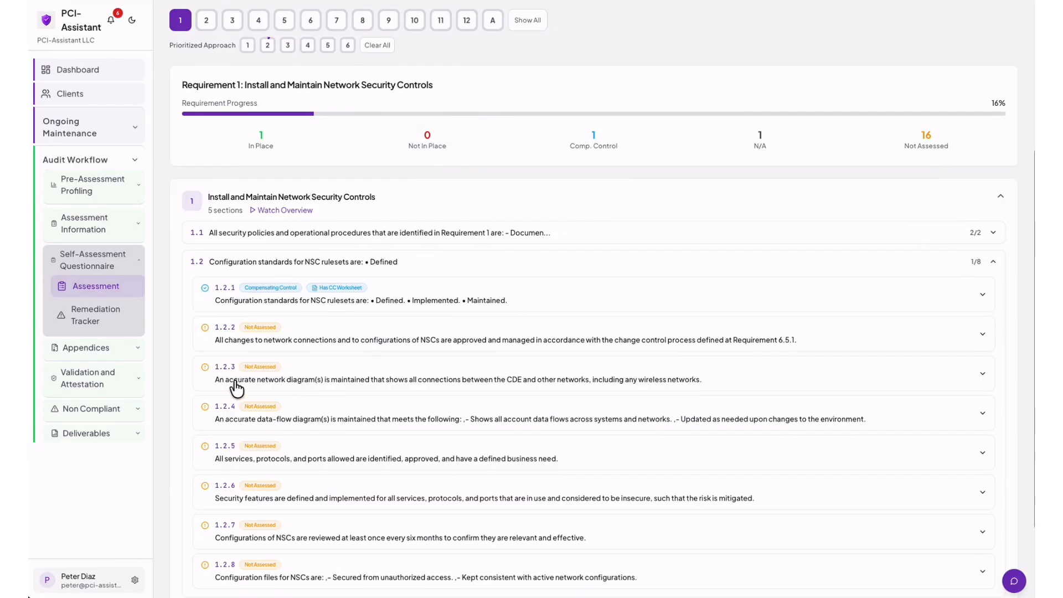
pyautogui.click(228, 375)
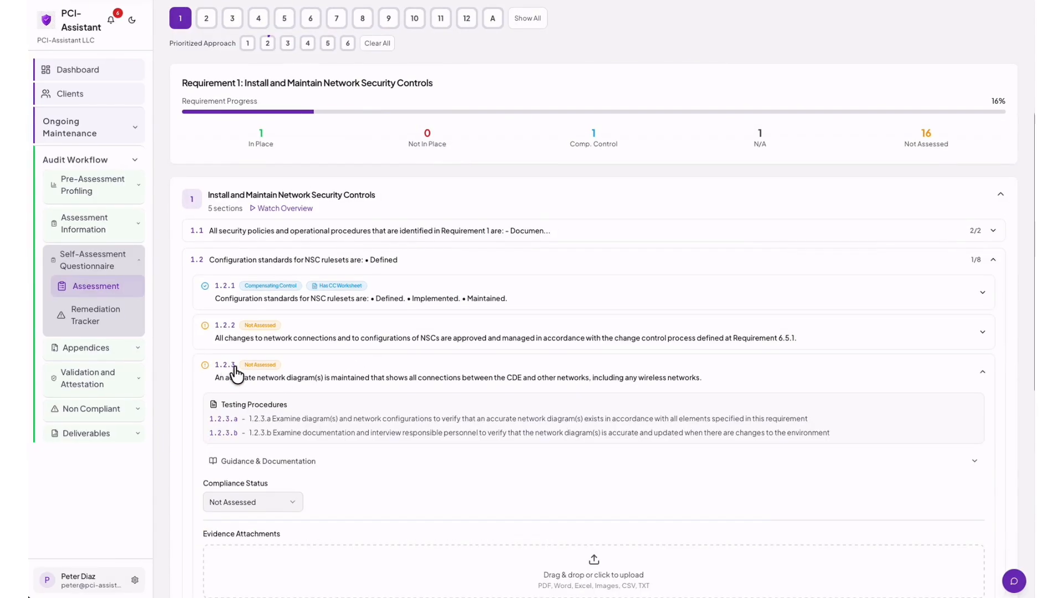
# Set requirement 1.2.3's compliance status to Not In Place.
pyautogui.scroll(-2, 423, 339)
pyautogui.scroll(-1, 424, 339)
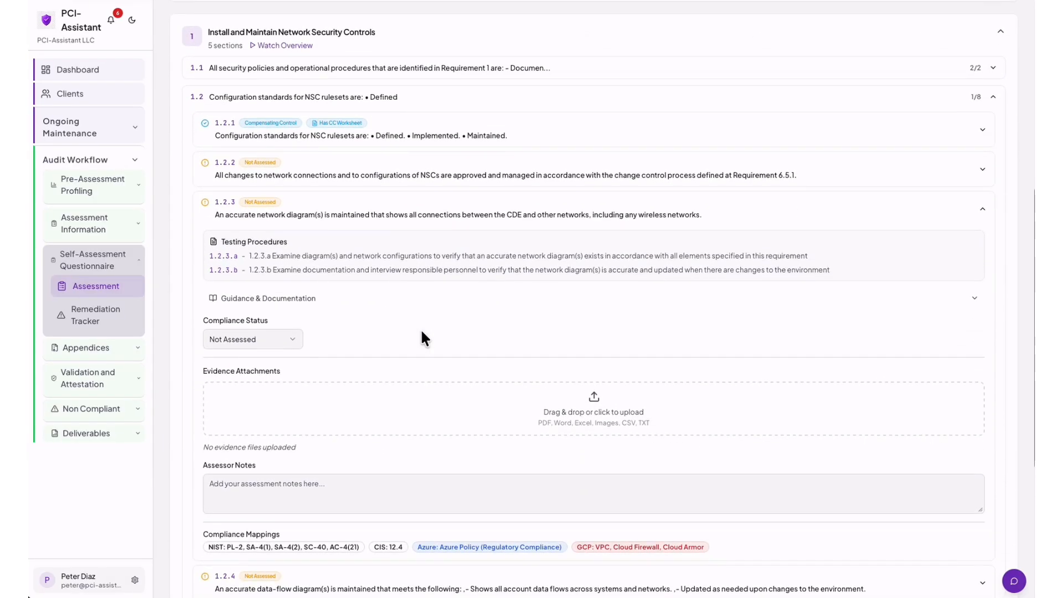
pyautogui.click(292, 344)
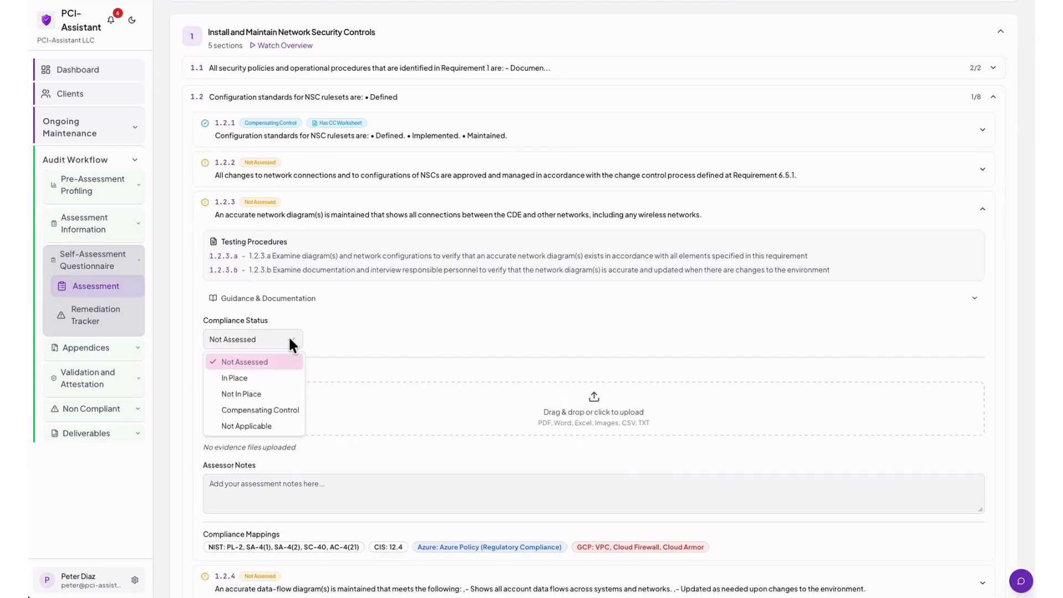
pyautogui.click(254, 395)
pyautogui.scroll(-1, 433, 326)
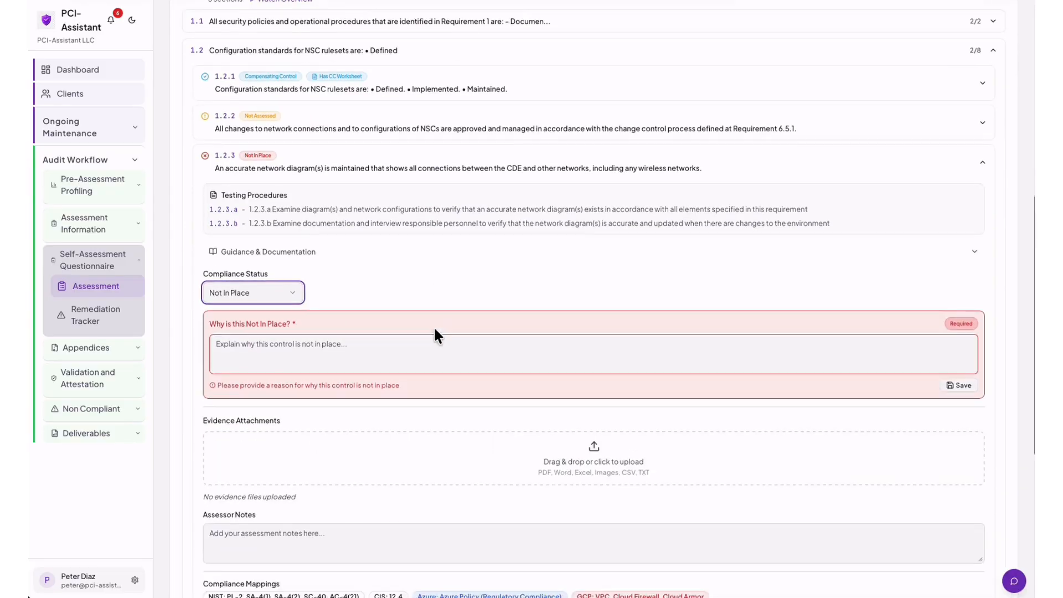
pyautogui.scroll(-1, 434, 335)
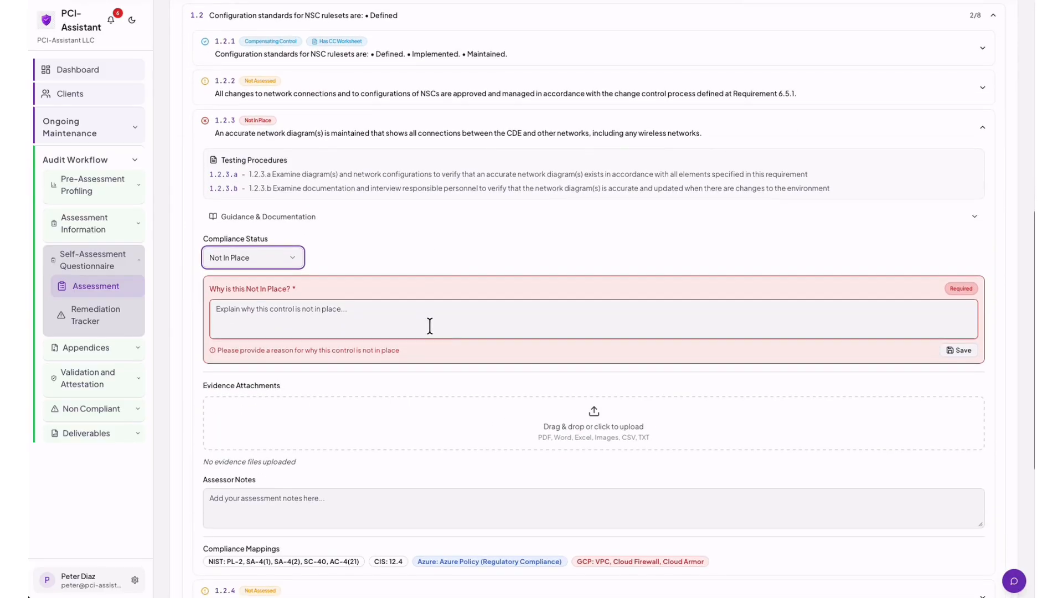
# Save the reason 'network diagrams are dated 2024, we need updated network diagrams.'.
pyautogui.click(273, 314)
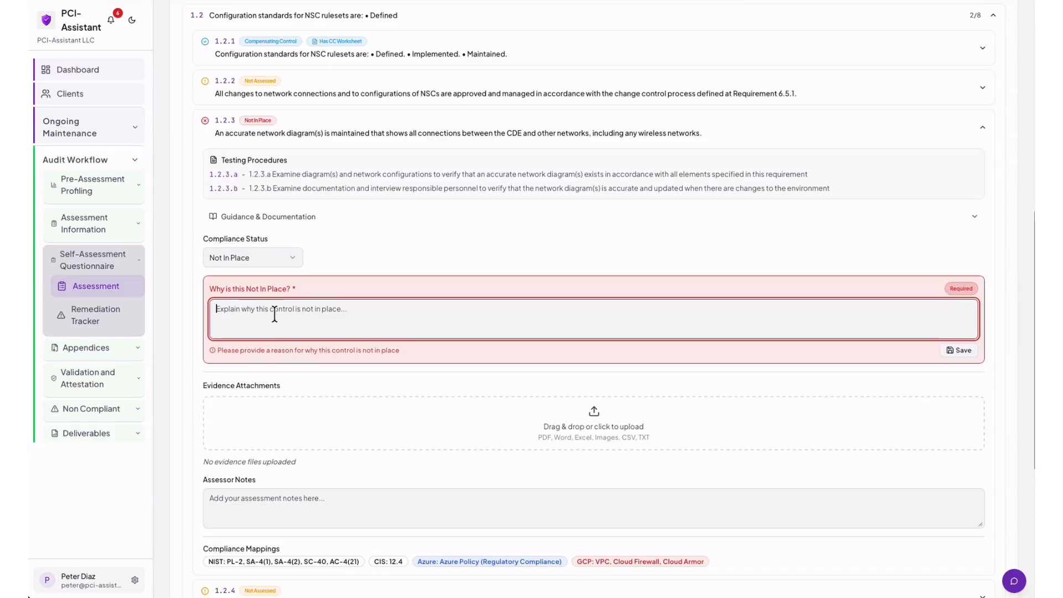
pyautogui.write('network')
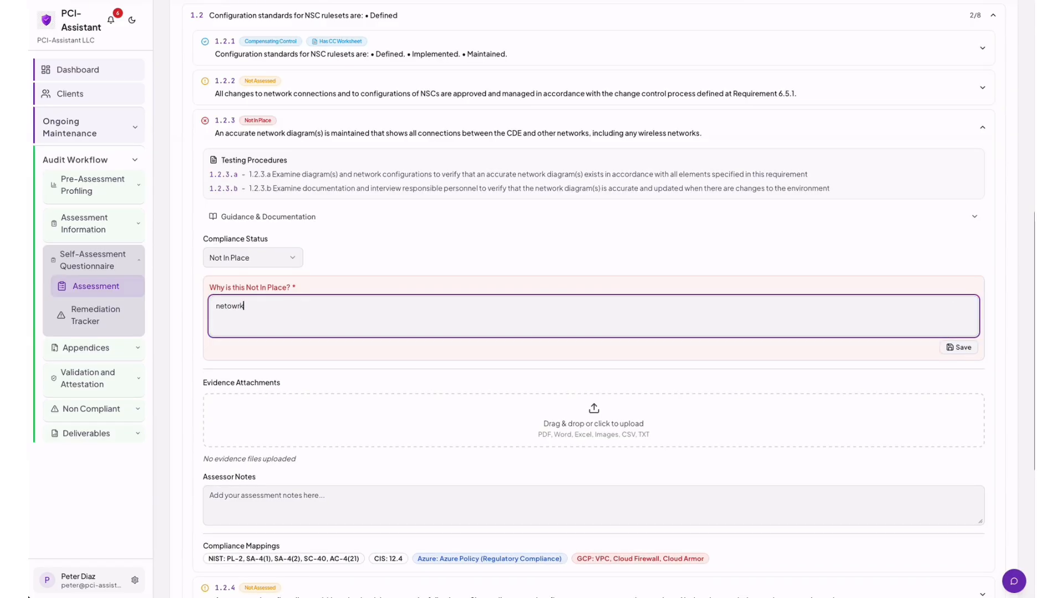
pyautogui.write(' diagrams are dated')
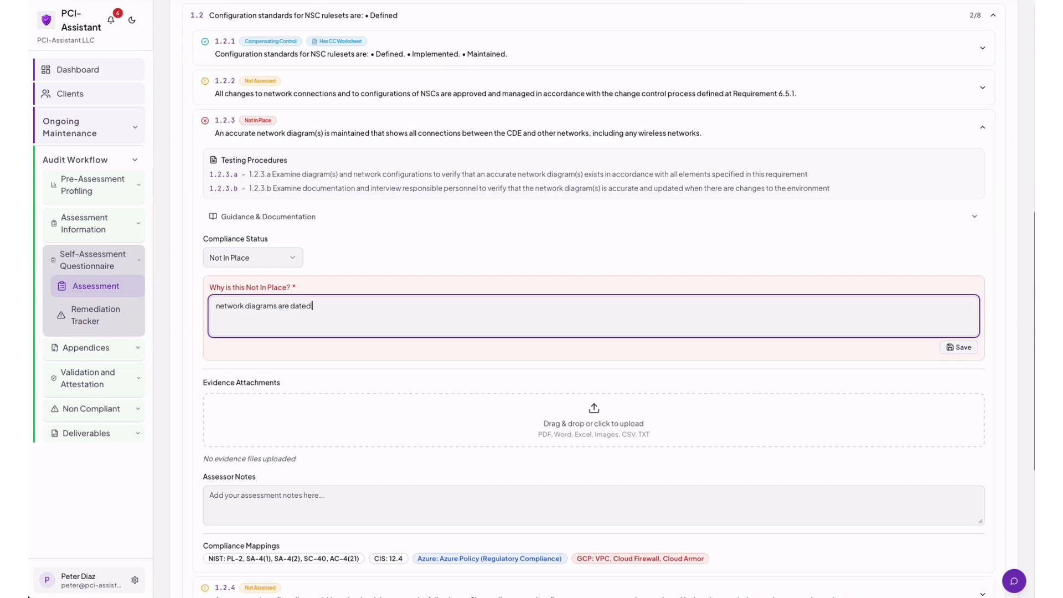
pyautogui.write(' 202')
pyautogui.write('1')
pyautogui.press('BackSpace')
pyautogui.write('4')
pyautogui.write(', se')
pyautogui.press('BackSpace')
pyautogui.press('BackSpace')
pyautogui.write('we need updated')
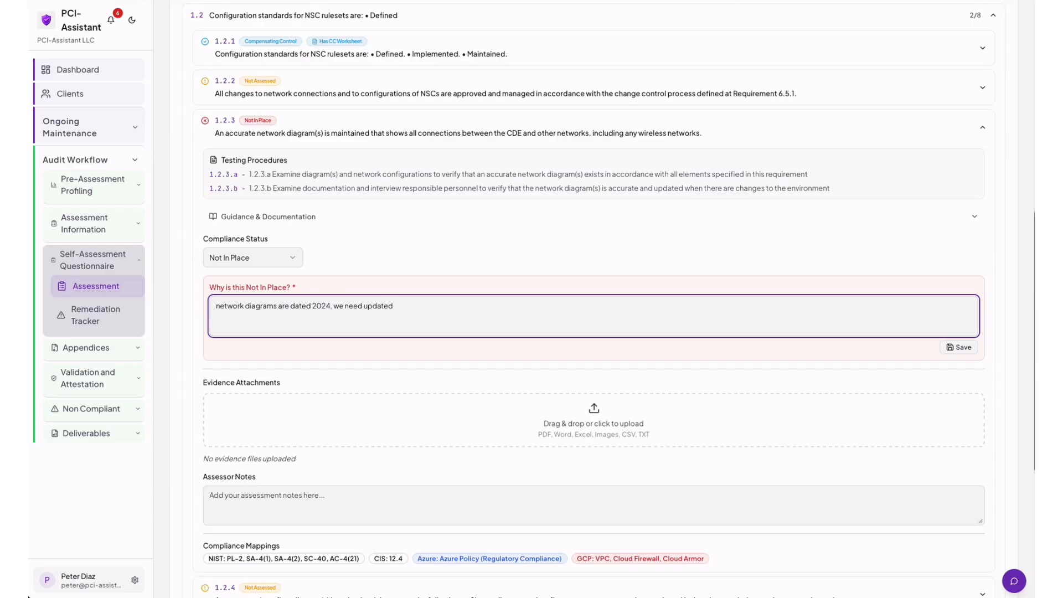
pyautogui.write(' network diagrams.')
pyautogui.click(958, 348)
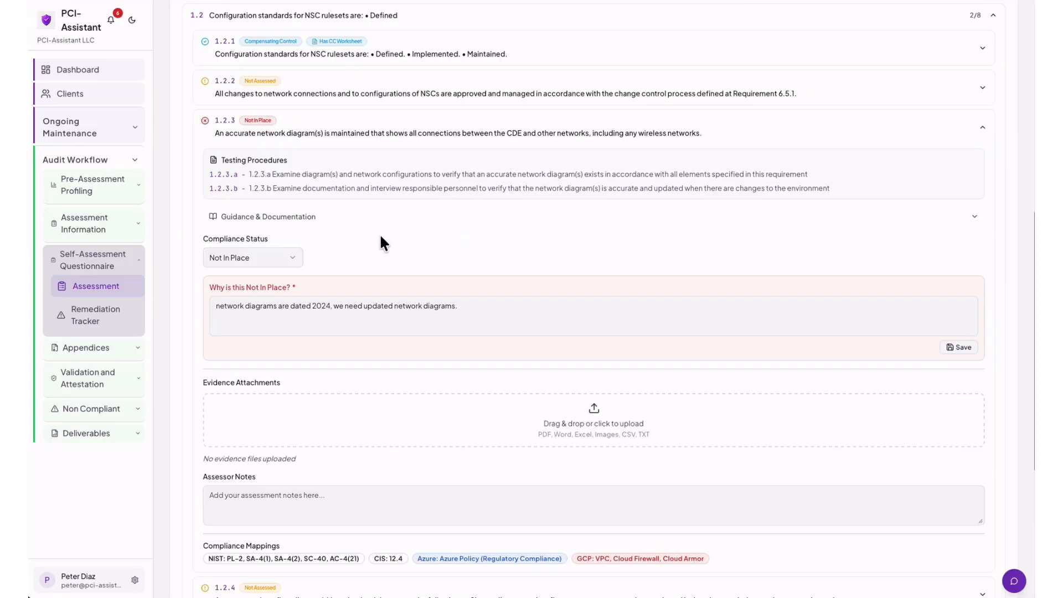
pyautogui.click(96, 319)
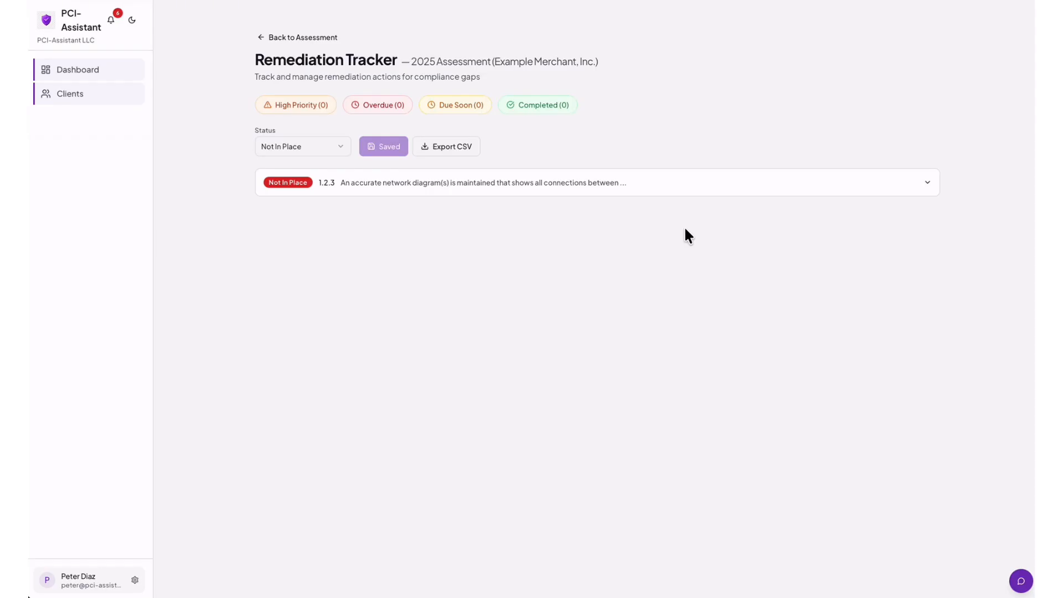
# Expand the 1.2.3 entry in the Remediation Tracker to show its full gap description.
pyautogui.click(929, 187)
pyautogui.scroll(-2, 729, 200)
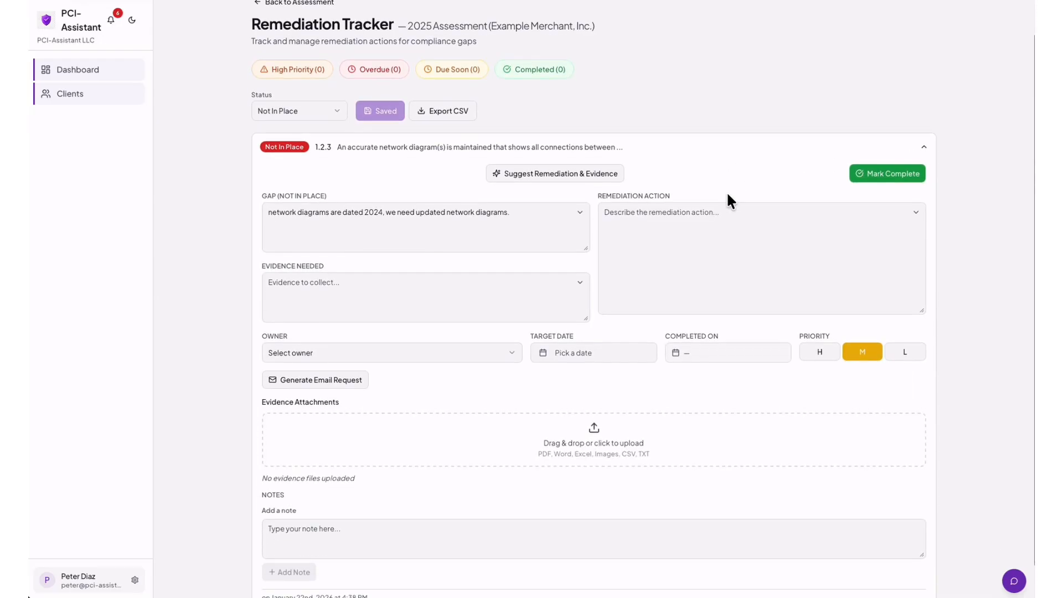
pyautogui.scroll(-1, 727, 194)
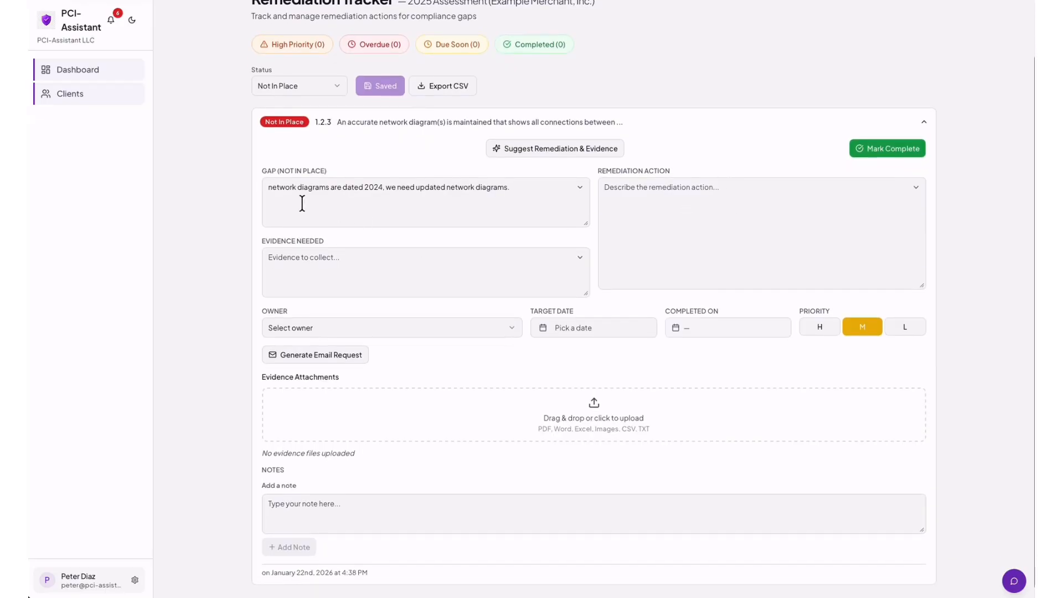
pyautogui.moveTo(268, 187); pyautogui.dragTo(510, 186)
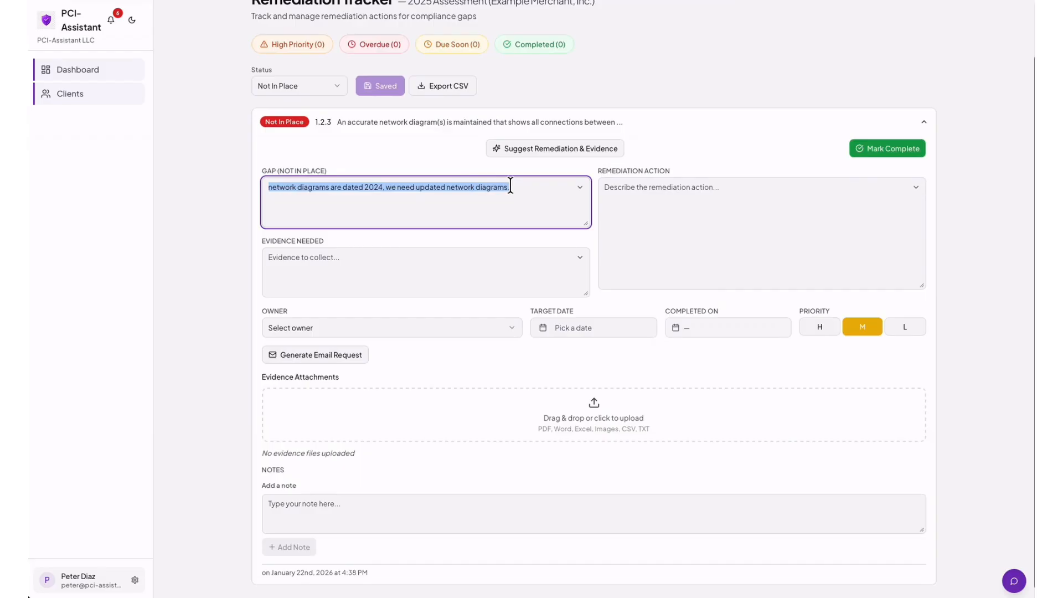
pyautogui.click(439, 217)
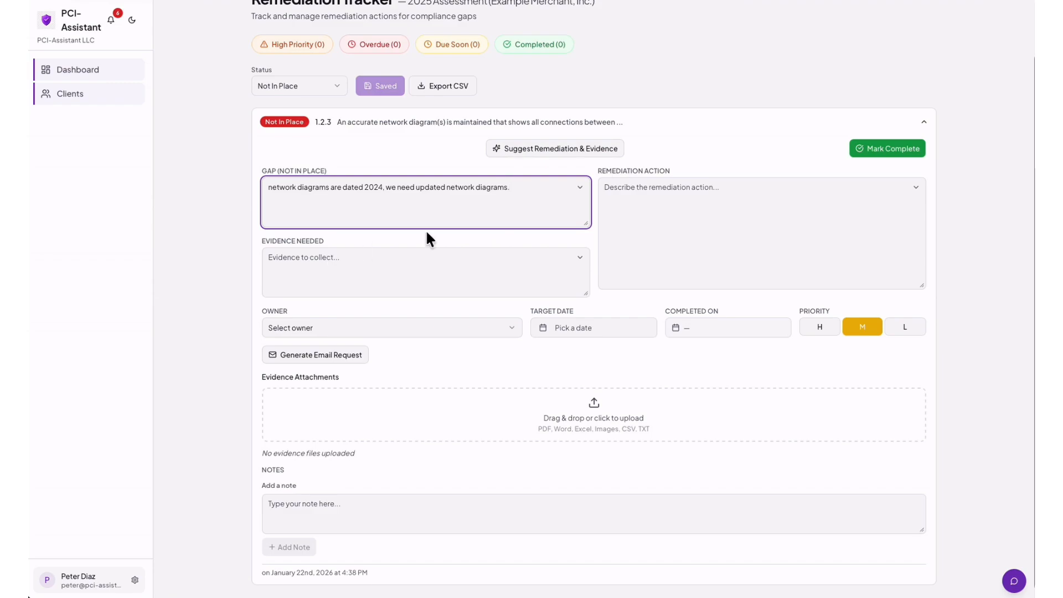
# Generate suggested remediation actions and evidence needed for 1.2.3, and expand both texts.
pyautogui.click(553, 153)
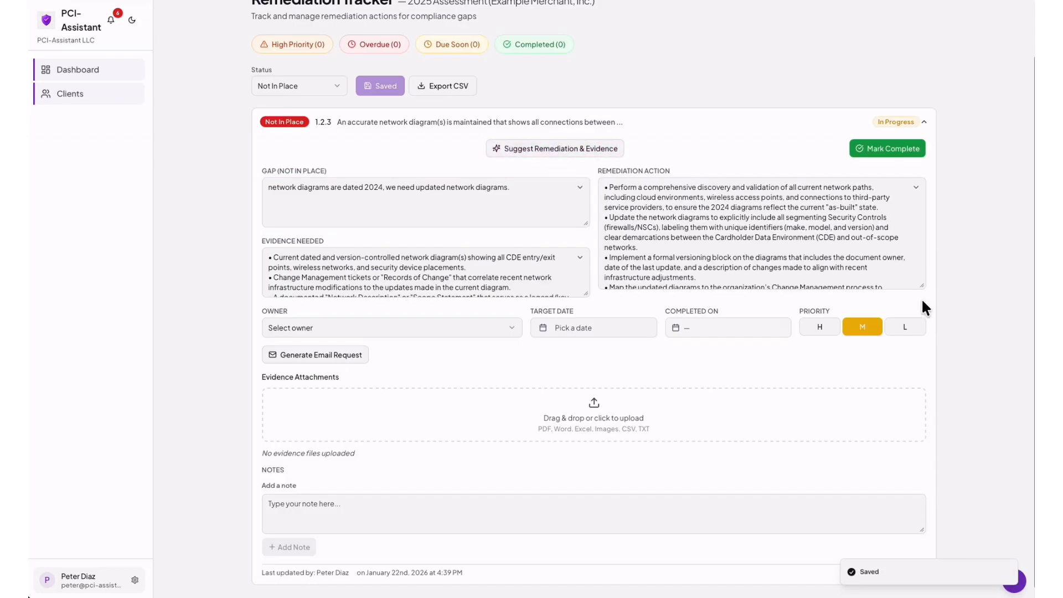
pyautogui.moveTo(921, 286); pyautogui.dragTo(922, 304)
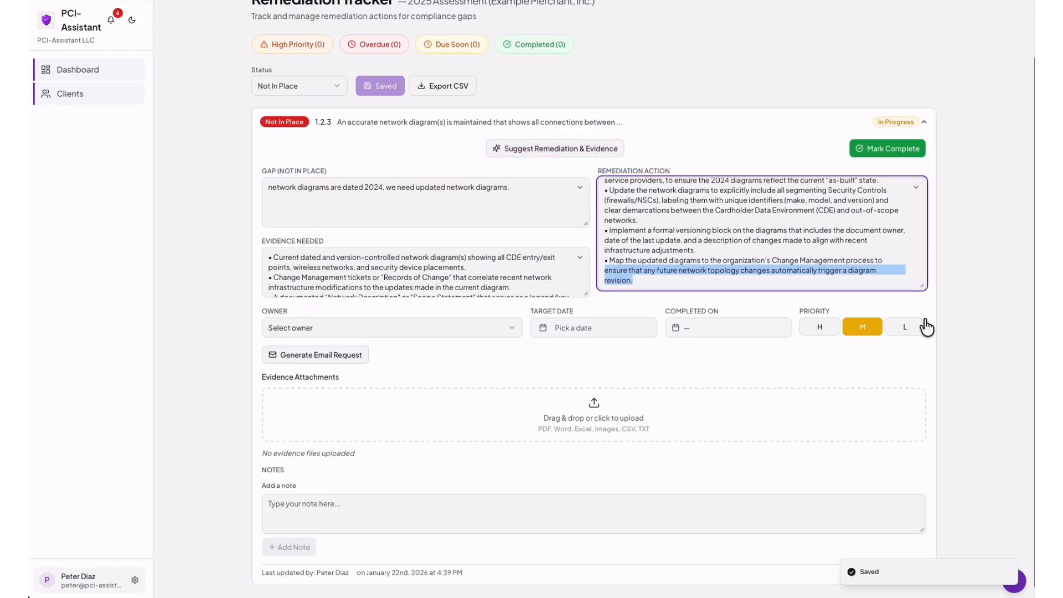
pyautogui.scroll(1, 865, 279)
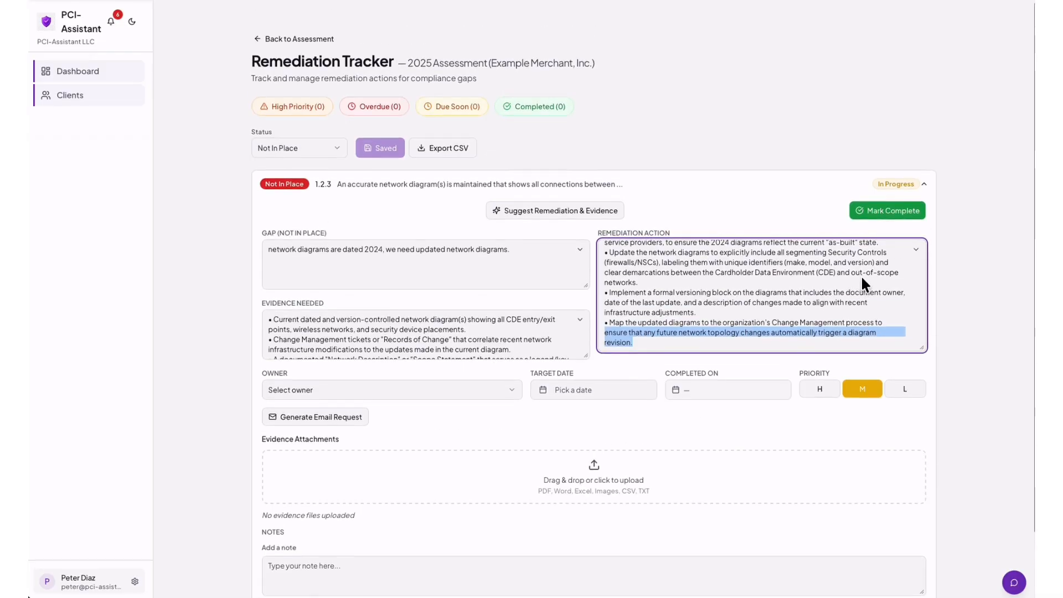
pyautogui.click(767, 271)
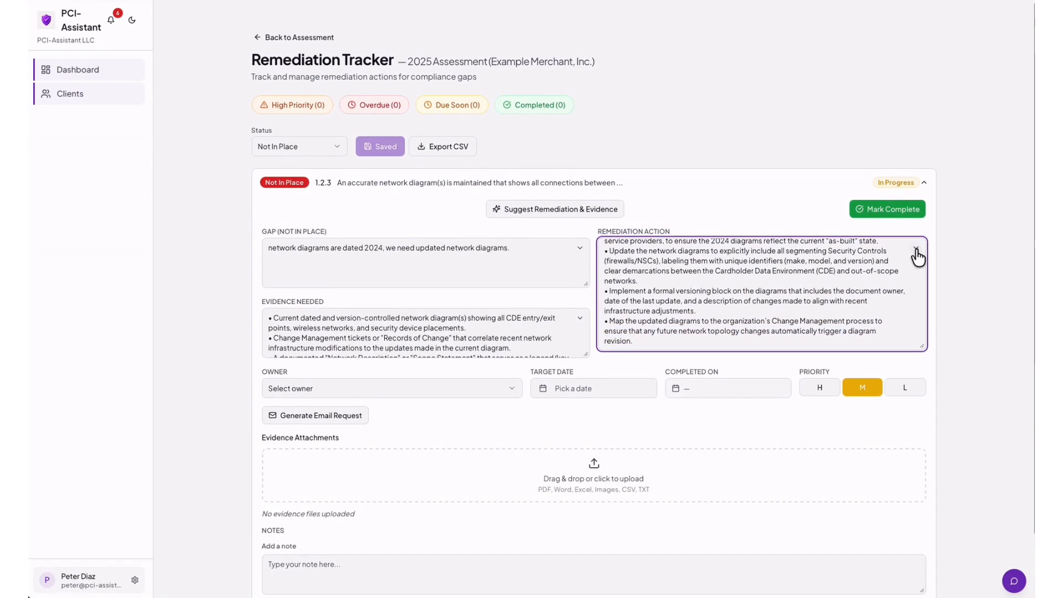
pyautogui.click(916, 248)
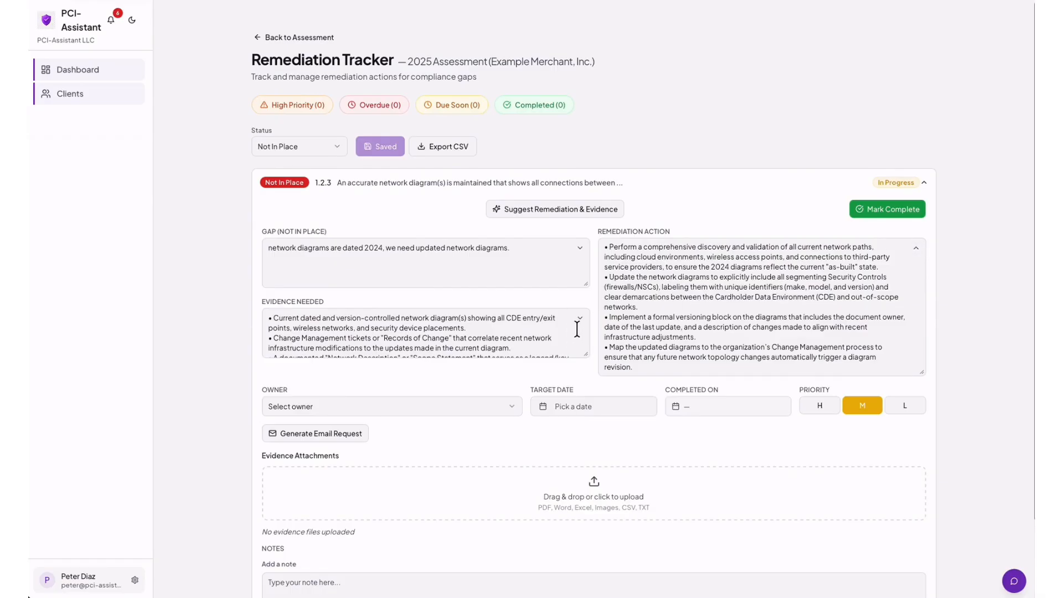
pyautogui.click(580, 320)
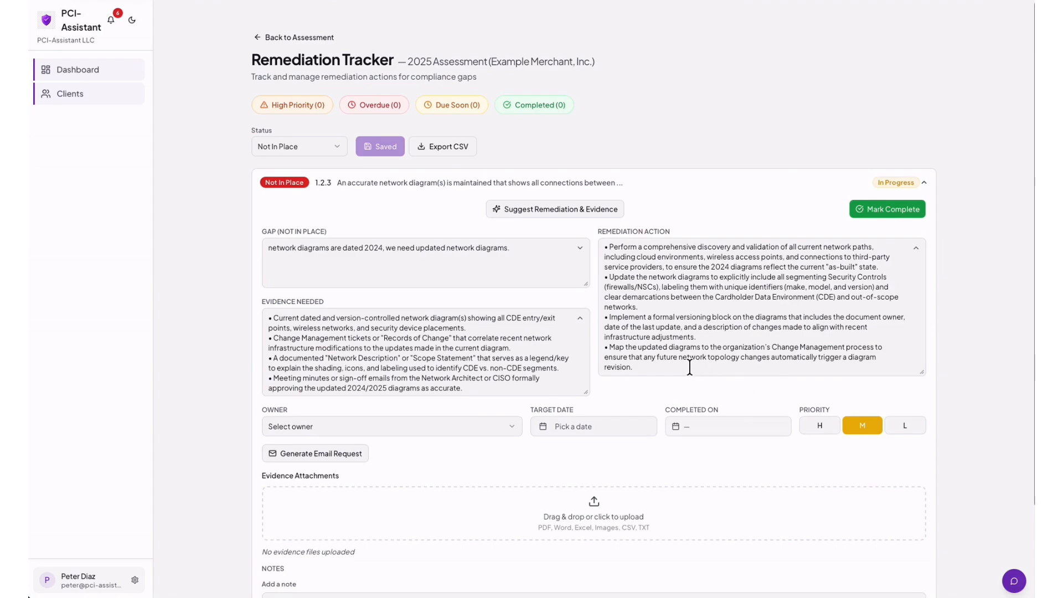
pyautogui.scroll(-1, 649, 398)
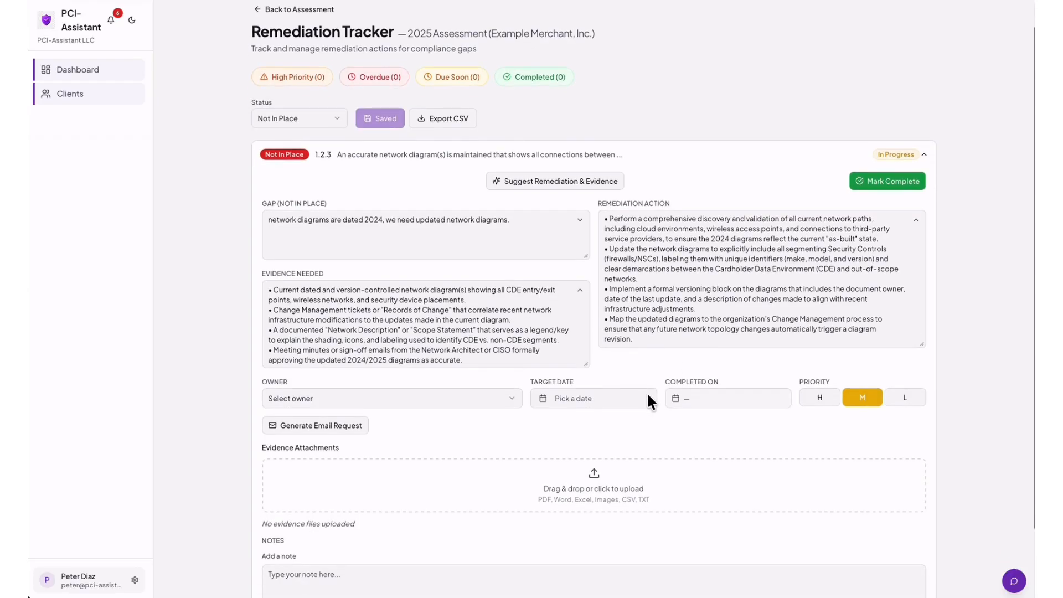
pyautogui.scroll(-1, 647, 394)
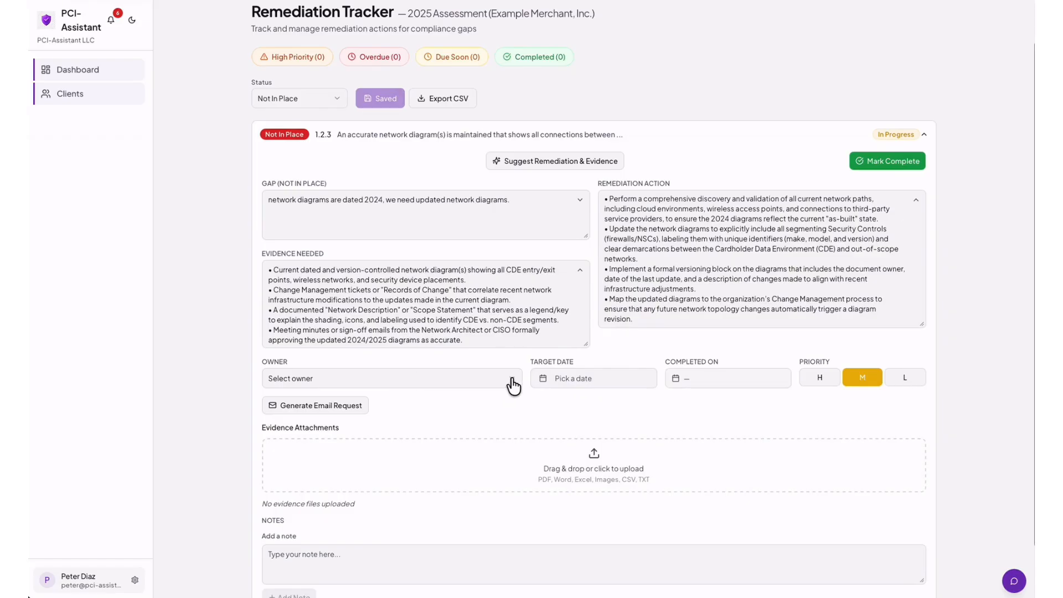
# Make the network admin owner of the 1.2.3 remediation, target January 30, 2026, priority High.
pyautogui.click(511, 382)
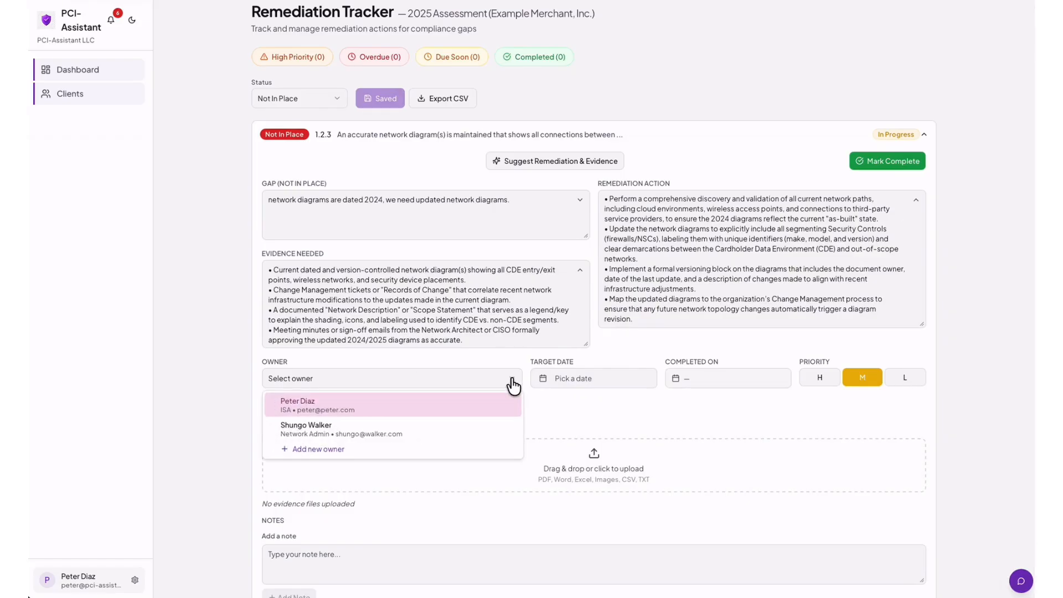
pyautogui.click(352, 437)
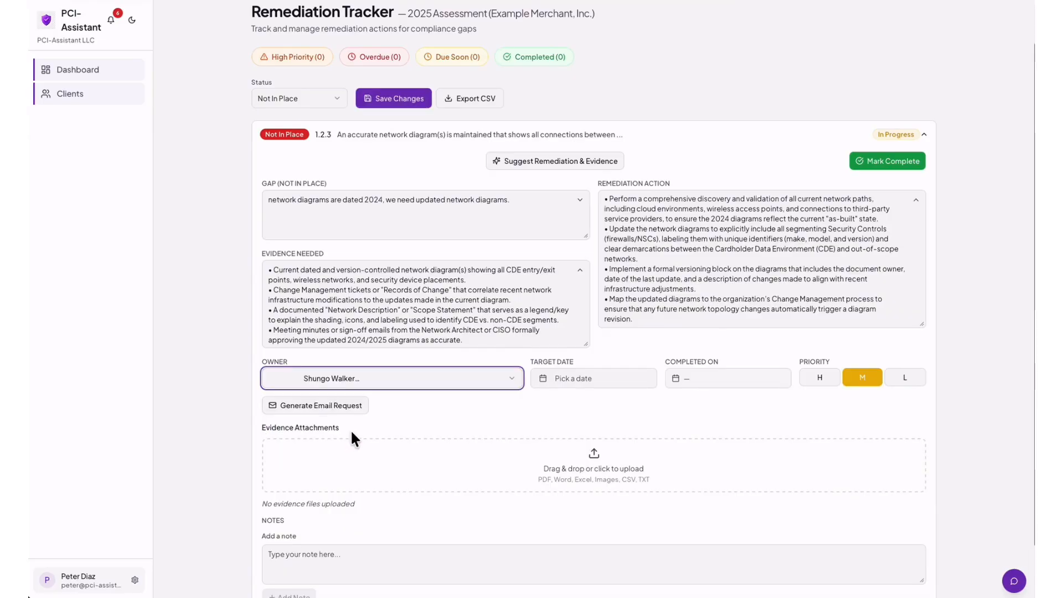
pyautogui.click(576, 387)
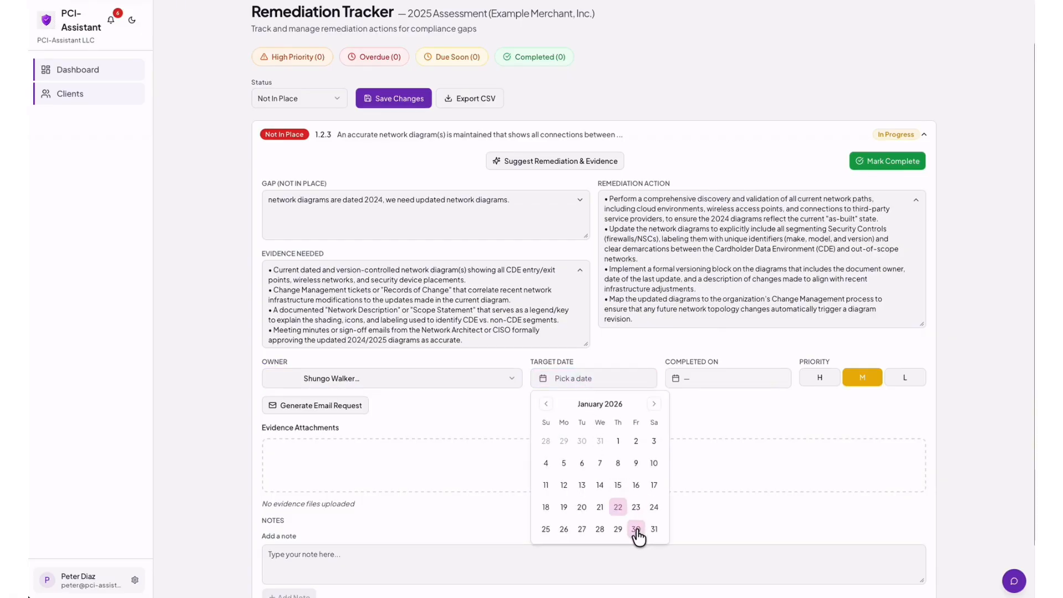
pyautogui.click(637, 529)
pyautogui.click(696, 416)
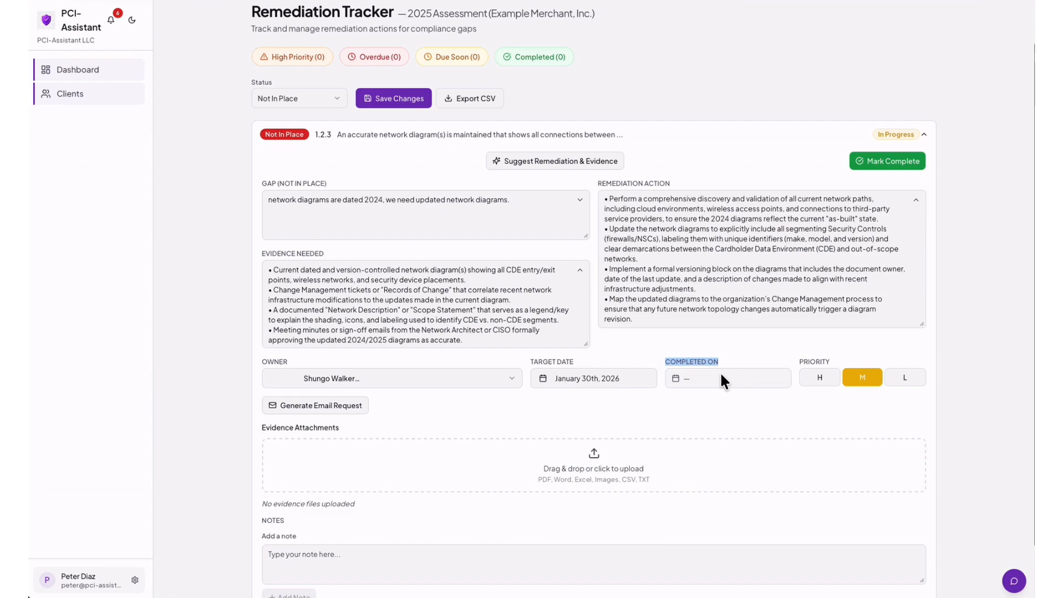
pyautogui.scroll(1, 720, 373)
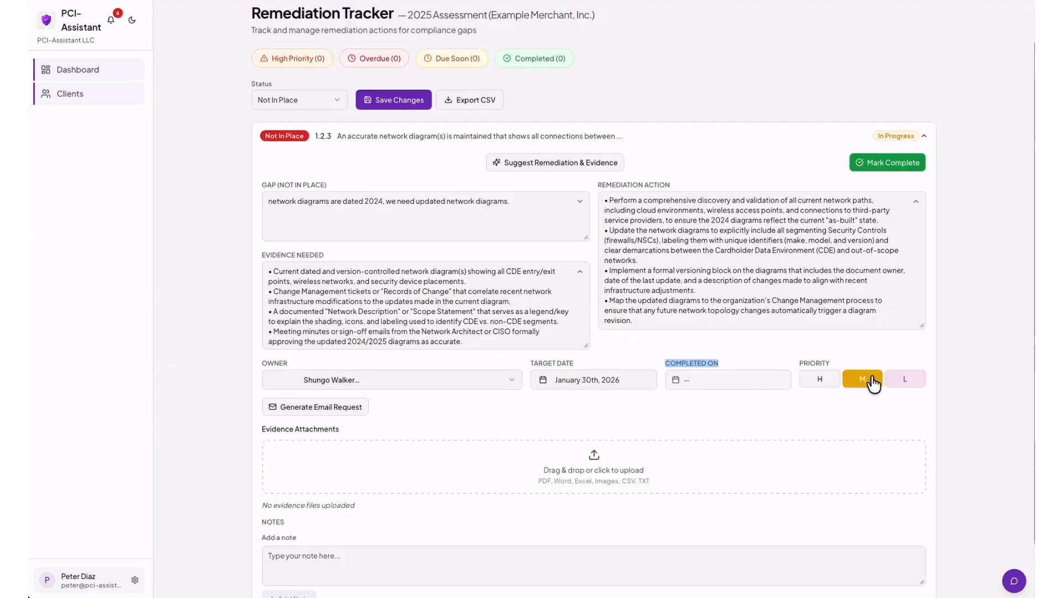
pyautogui.click(819, 382)
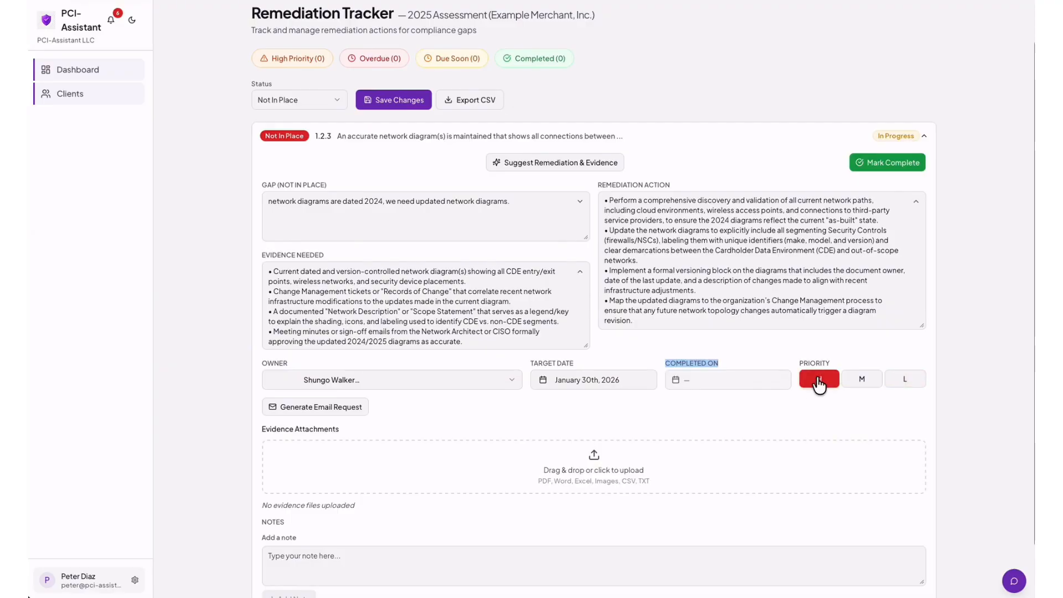
pyautogui.scroll(-1, 509, 416)
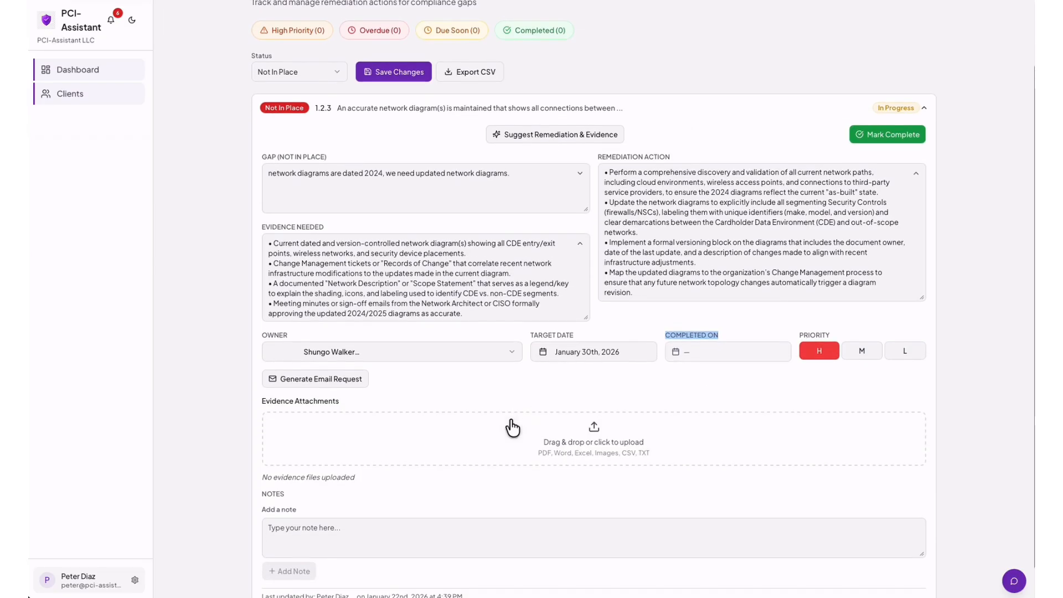
pyautogui.scroll(1, 509, 419)
pyautogui.scroll(-1, 343, 385)
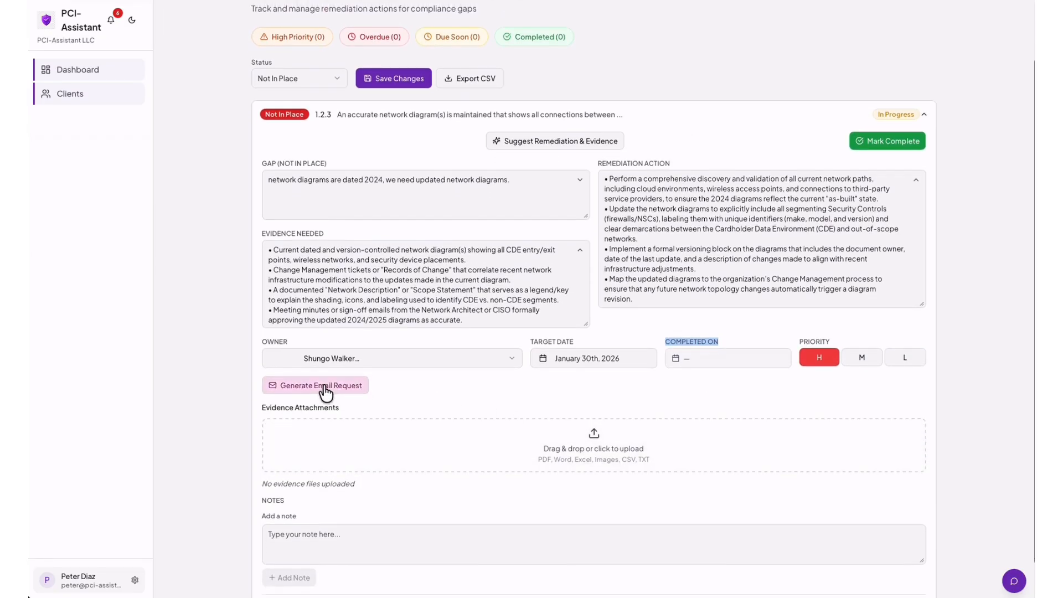
pyautogui.click(323, 386)
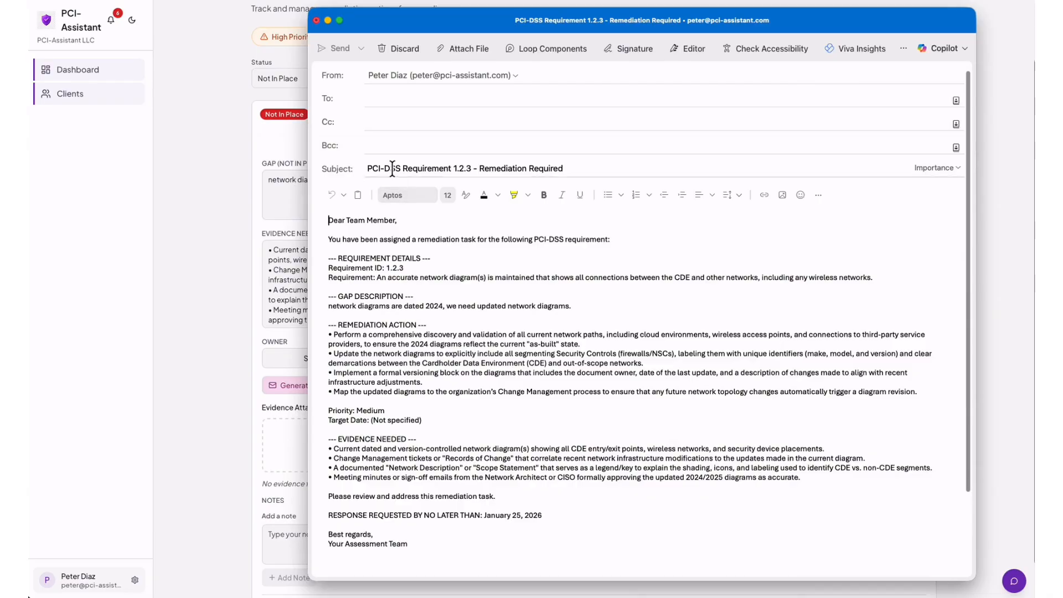
pyautogui.moveTo(366, 168); pyautogui.dragTo(579, 177)
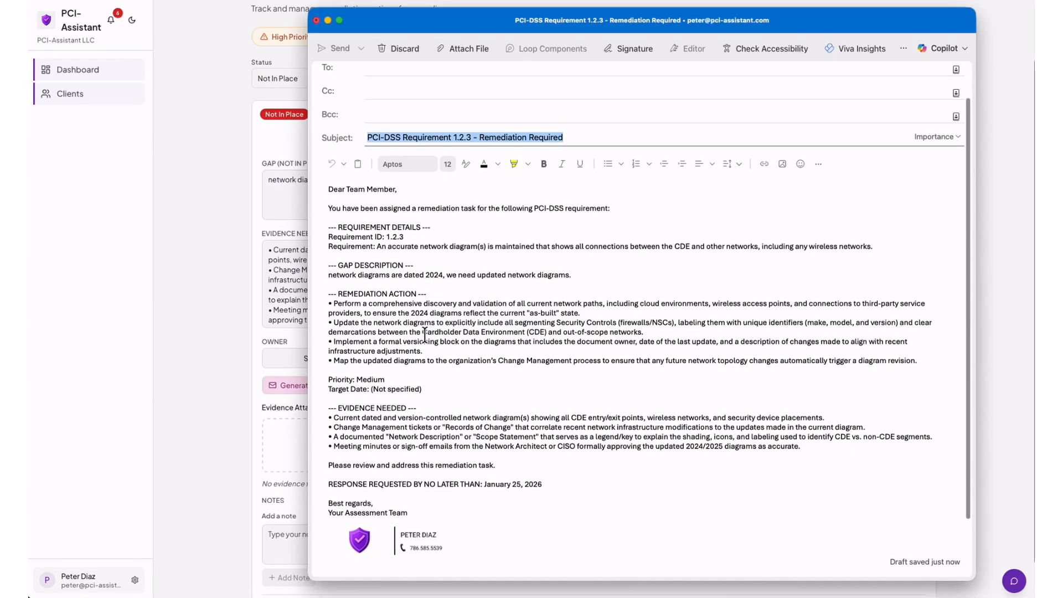
pyautogui.scroll(1, 435, 543)
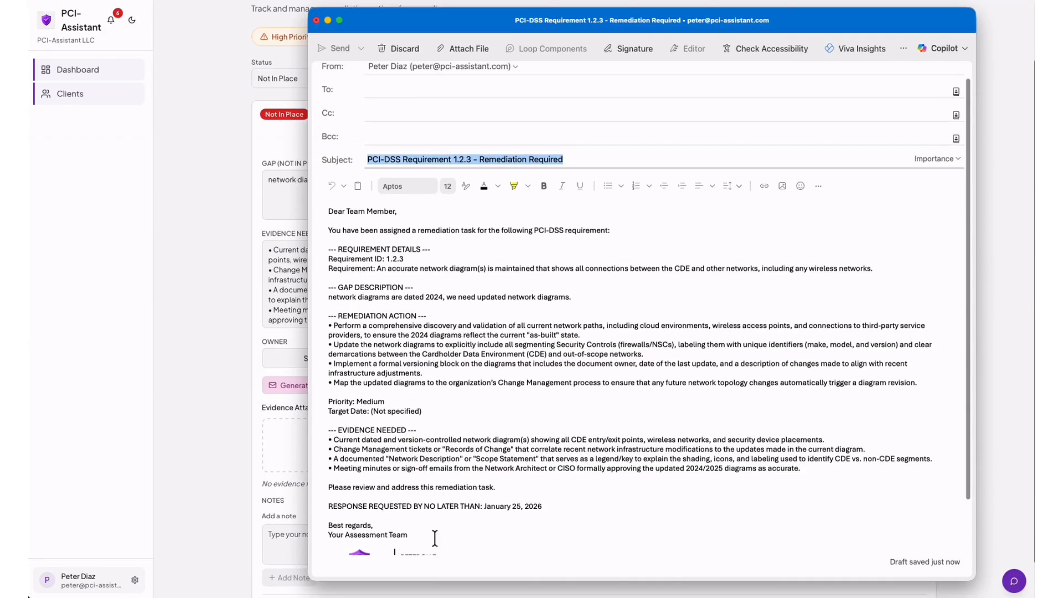
pyautogui.click(398, 50)
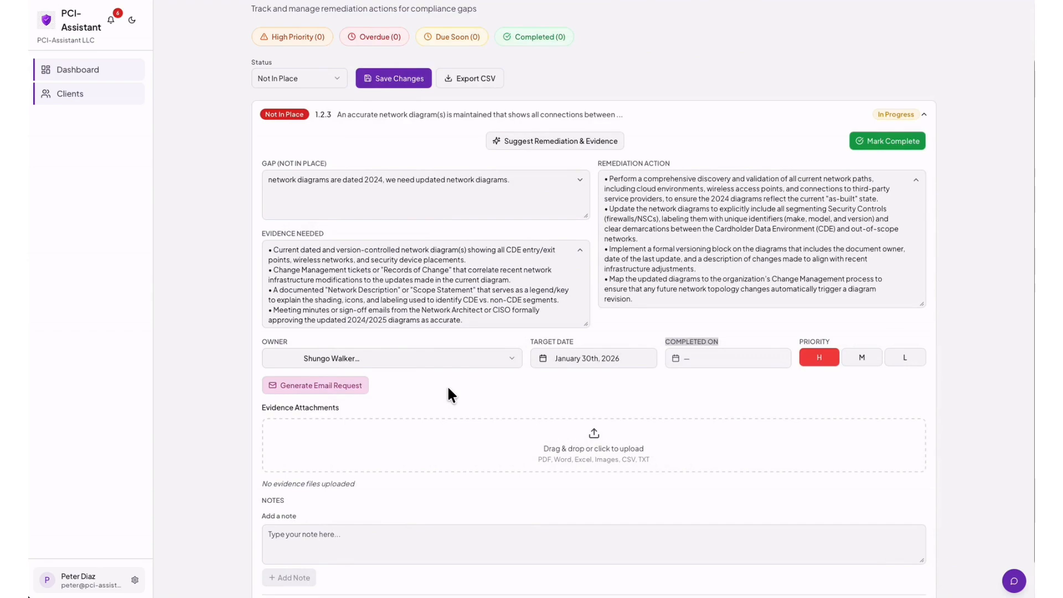
# Save a note on 1.2.3 reading 'sent email to network admin' followed by the admin's name.
pyautogui.scroll(-1, 448, 387)
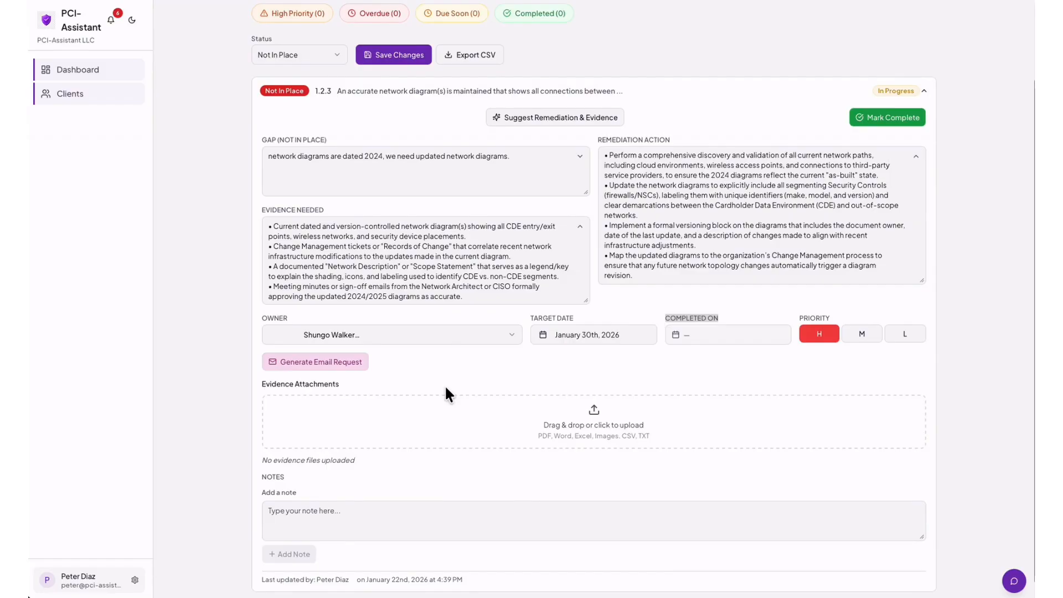
pyautogui.click(295, 509)
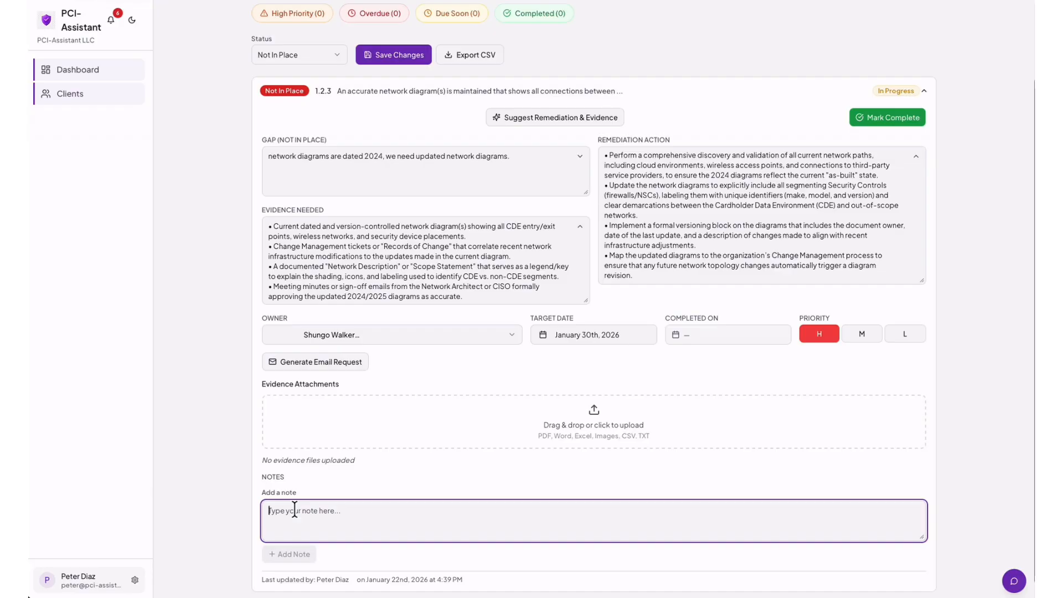
pyautogui.write('sent')
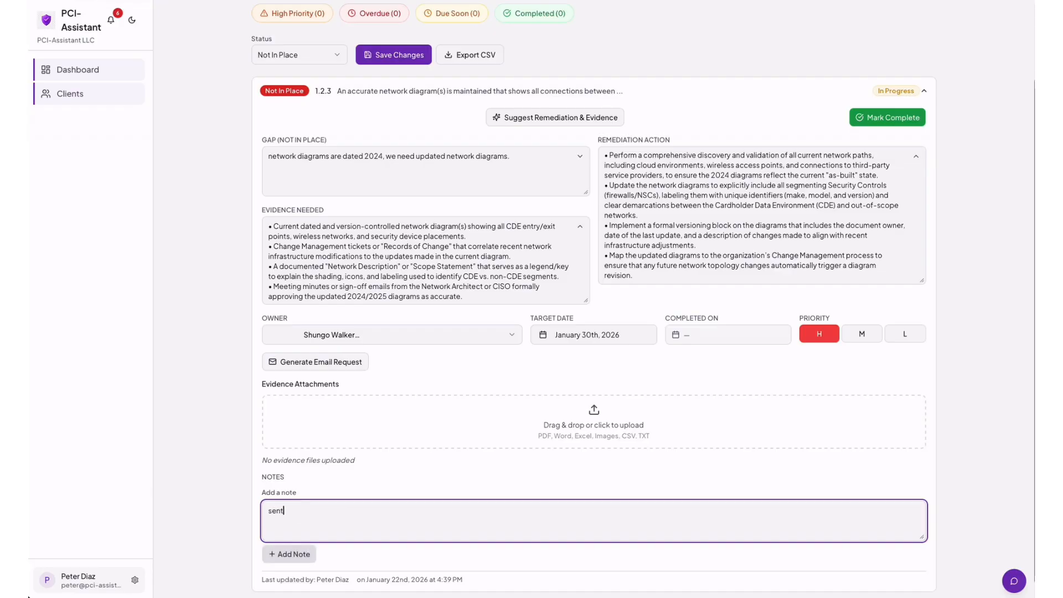
pyautogui.write(' email to networ')
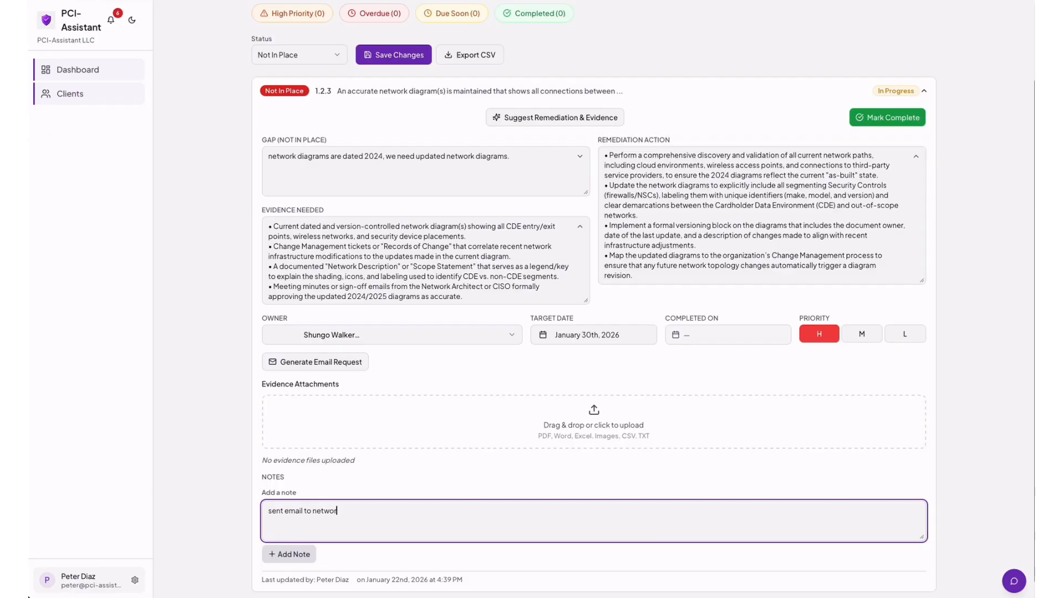
pyautogui.write('k admin')
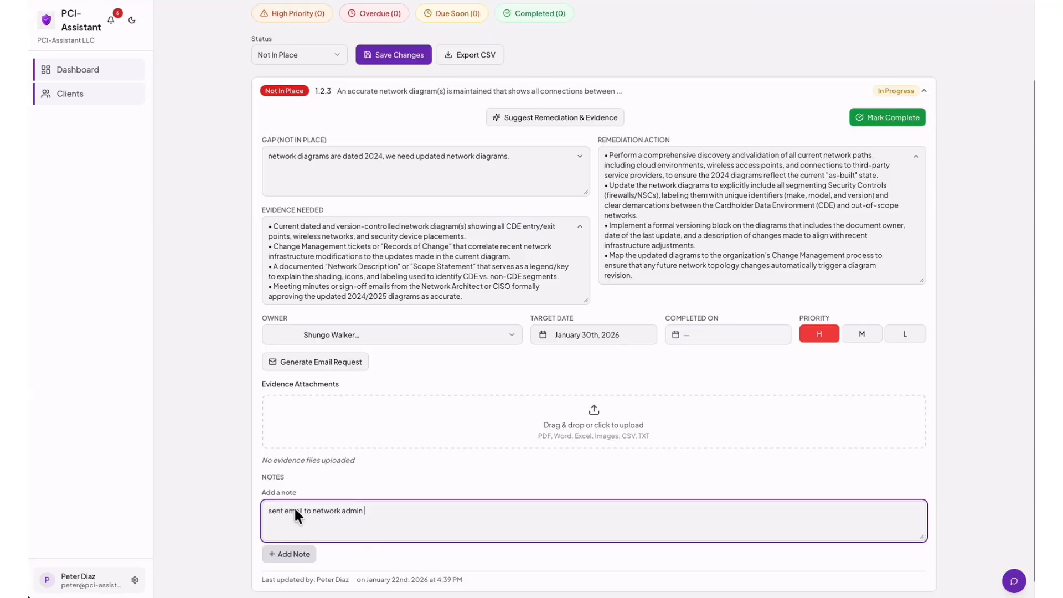
pyautogui.click(293, 554)
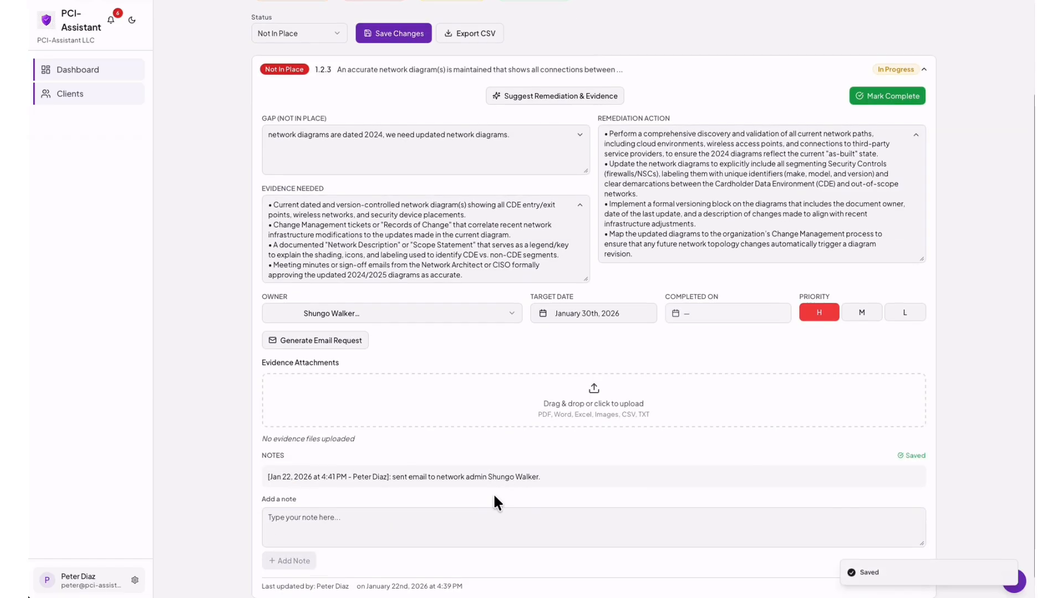
# Expand Requirement 1, section 1.2 and item 1.2.3 to review it, then return to the Remediation Tracker.
pyautogui.scroll(-1, 494, 494)
pyautogui.scroll(1, 493, 494)
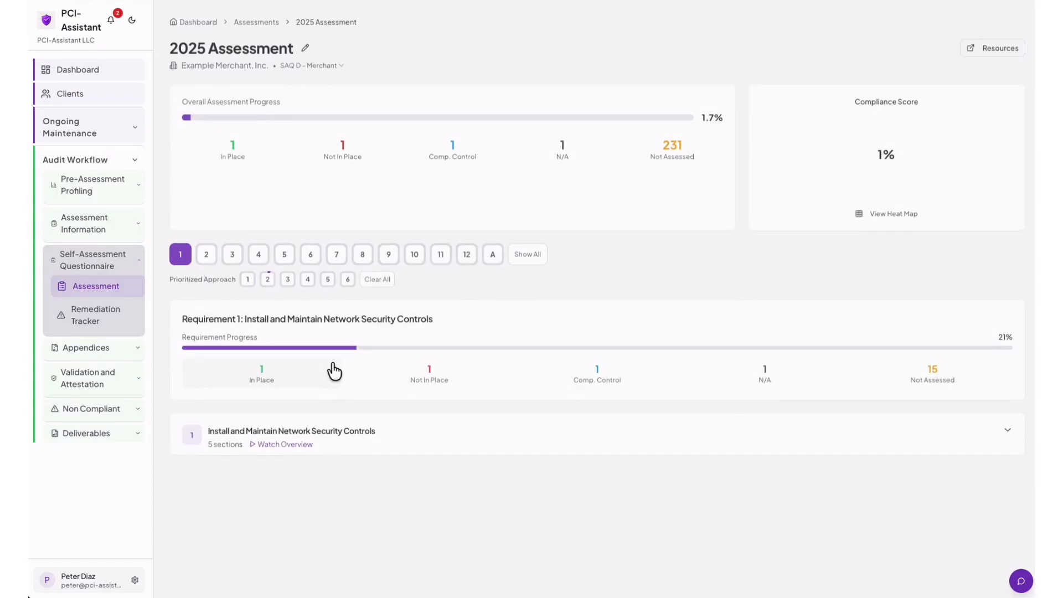
pyautogui.click(296, 442)
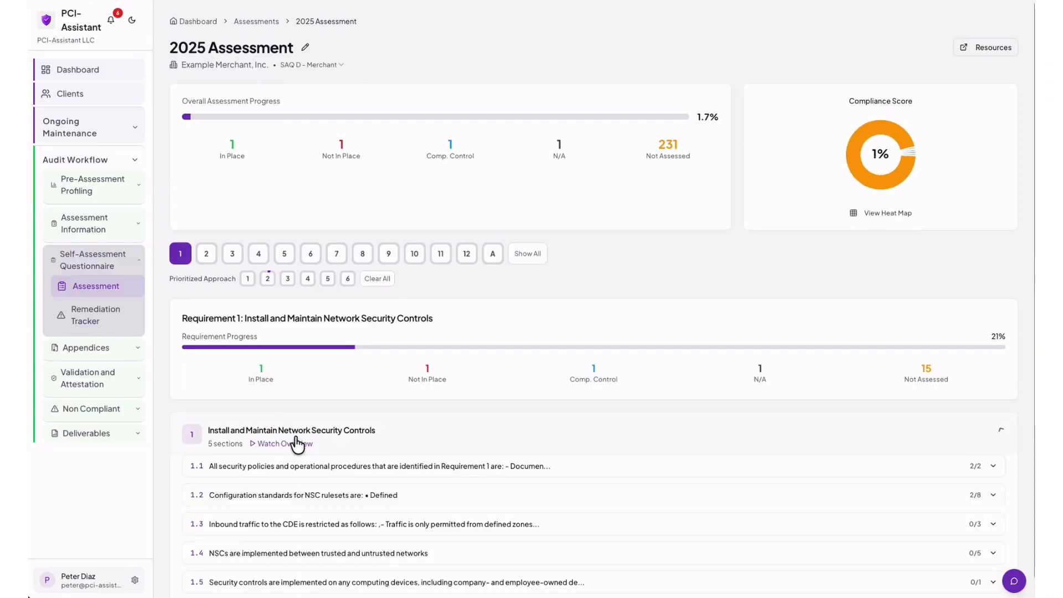
pyautogui.scroll(-1, 309, 441)
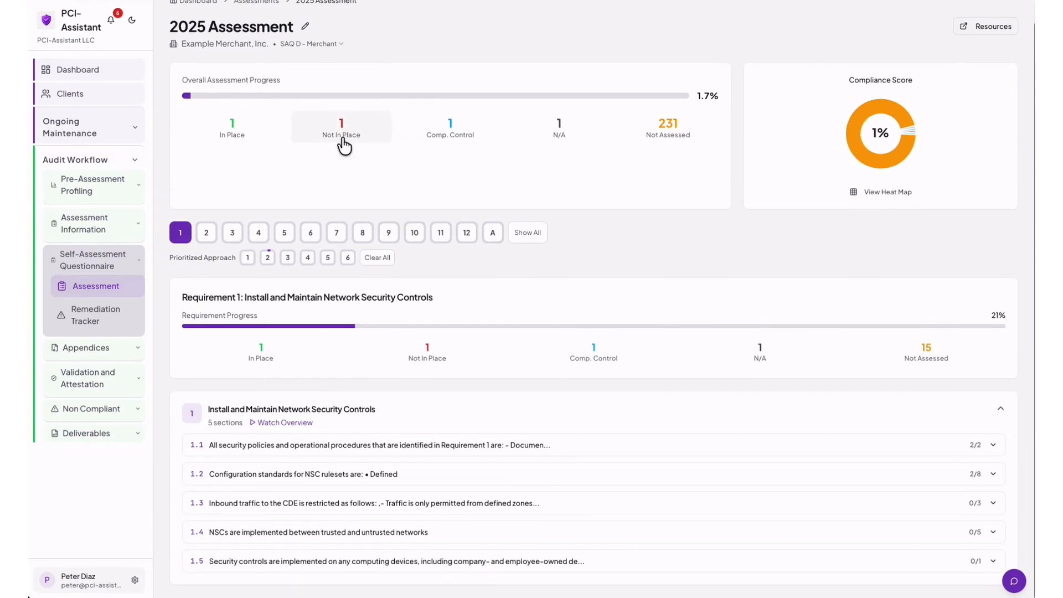
pyautogui.click(270, 476)
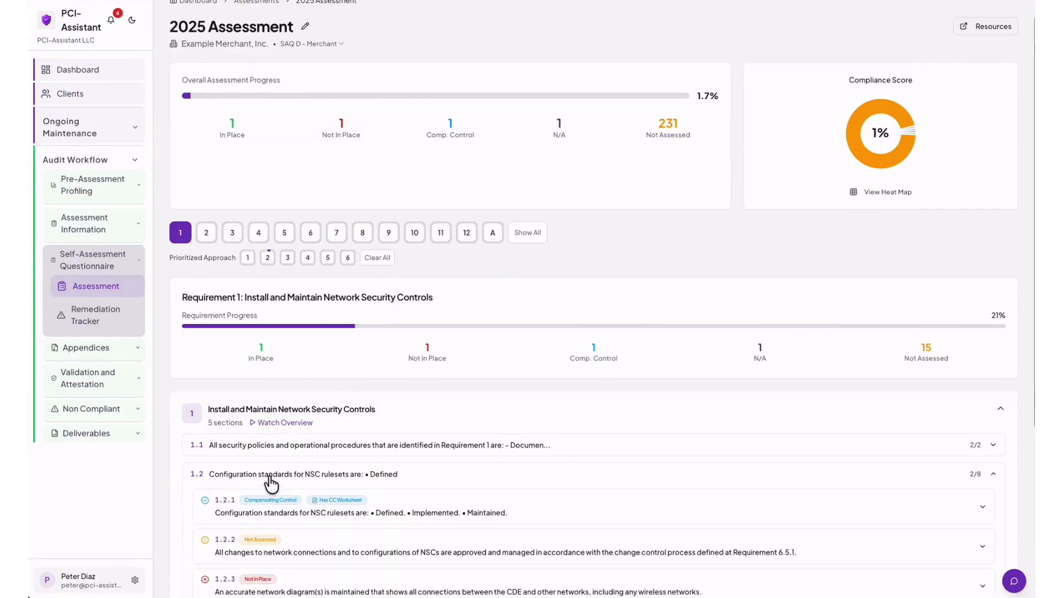
pyautogui.scroll(-2, 271, 476)
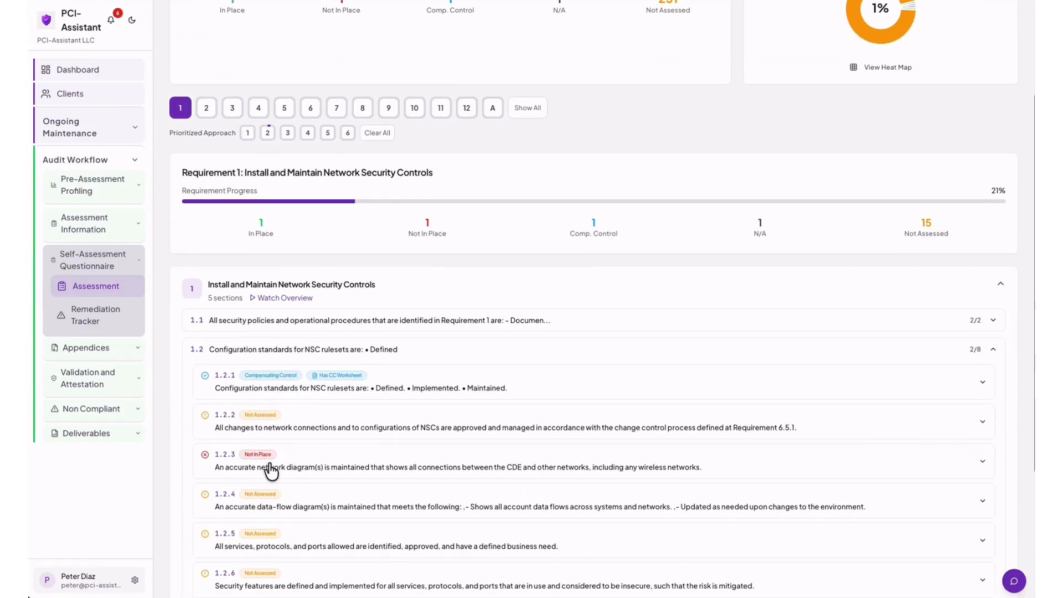
pyautogui.click(270, 468)
pyautogui.scroll(-5, 322, 462)
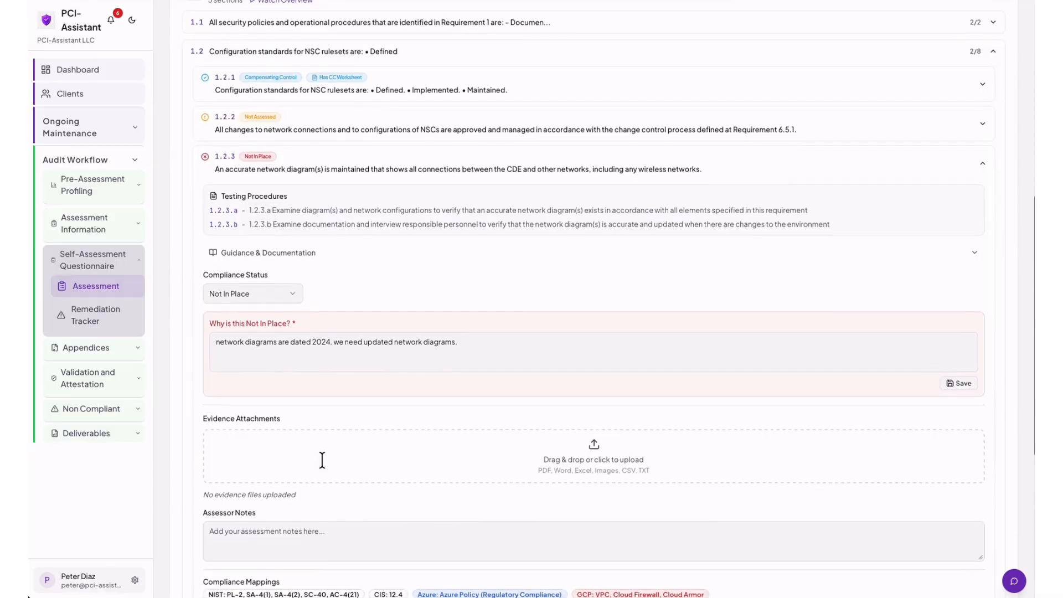
pyautogui.scroll(2, 325, 468)
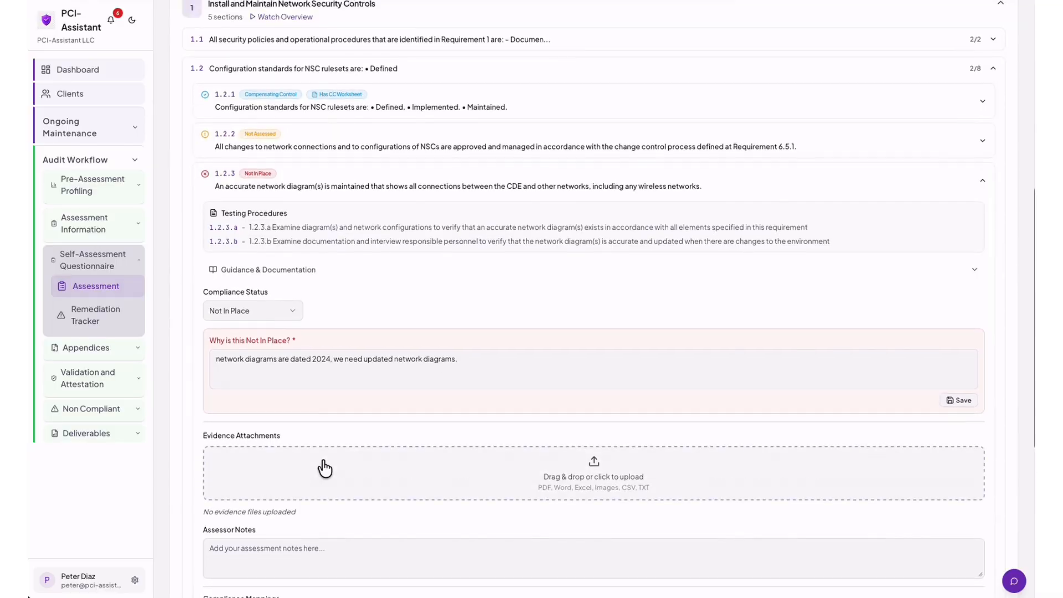
pyautogui.scroll(2, 327, 396)
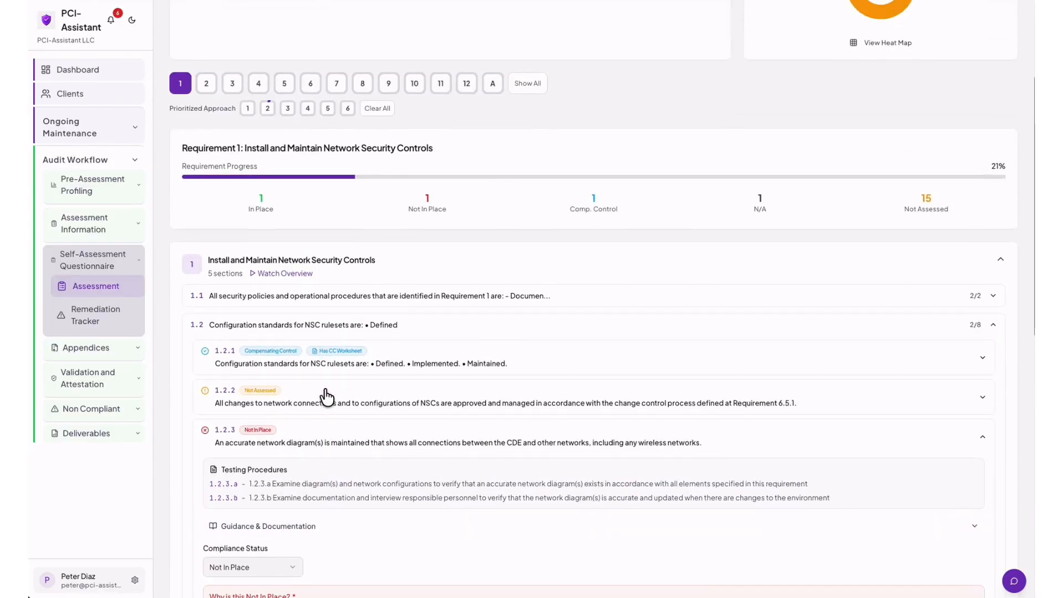
pyautogui.scroll(3, 326, 396)
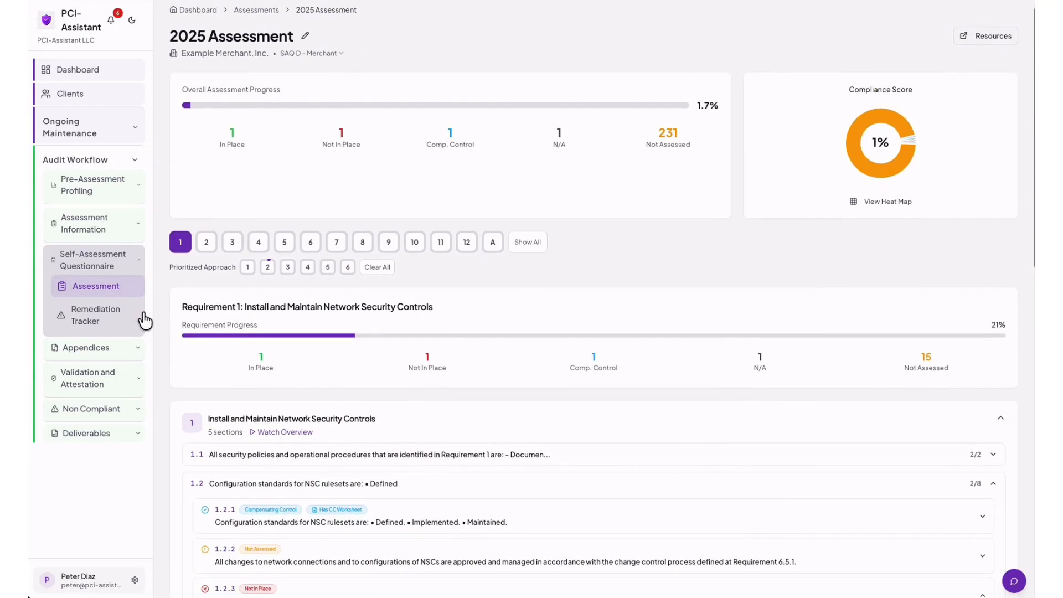
pyautogui.click(99, 315)
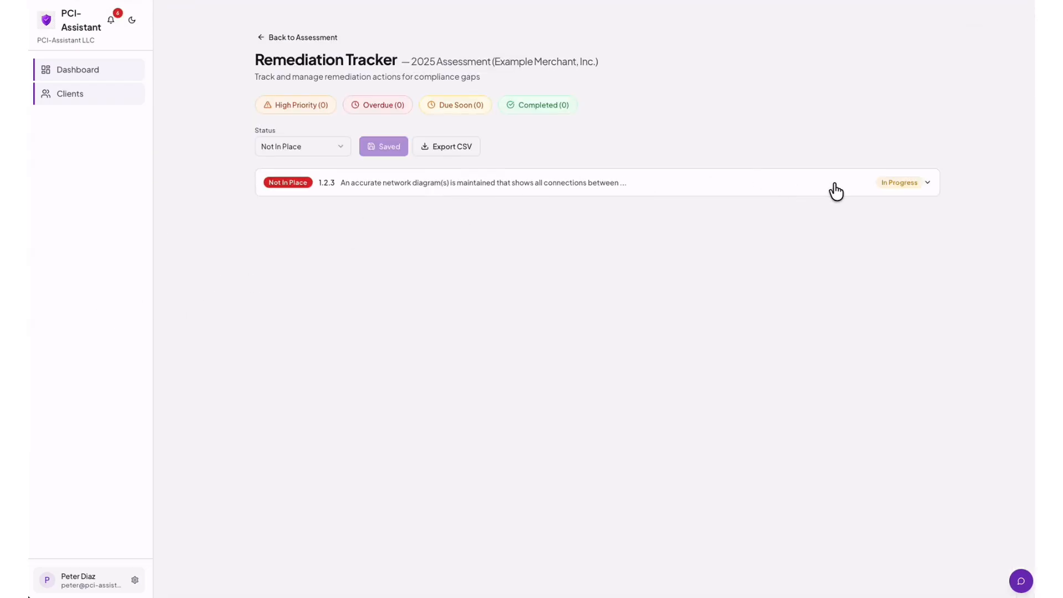
# Upload DGM-NET-001.docx and REC-REQ01-NET-DIAG-2025-001.docx as evidence on the 1.2.3 remediation.
pyautogui.click(926, 188)
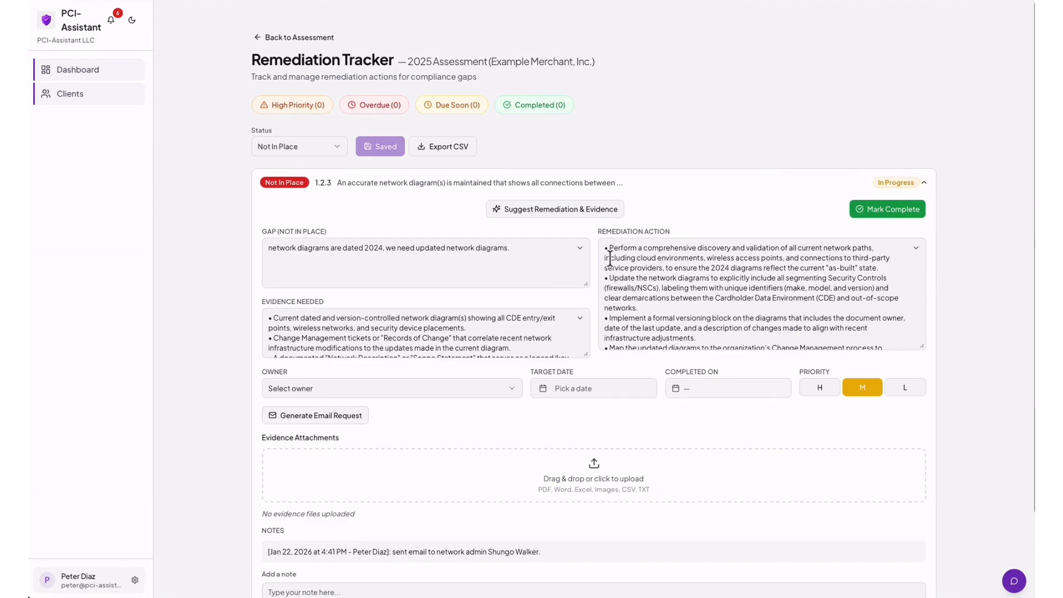
pyautogui.scroll(-2, 617, 227)
pyautogui.scroll(-1, 618, 226)
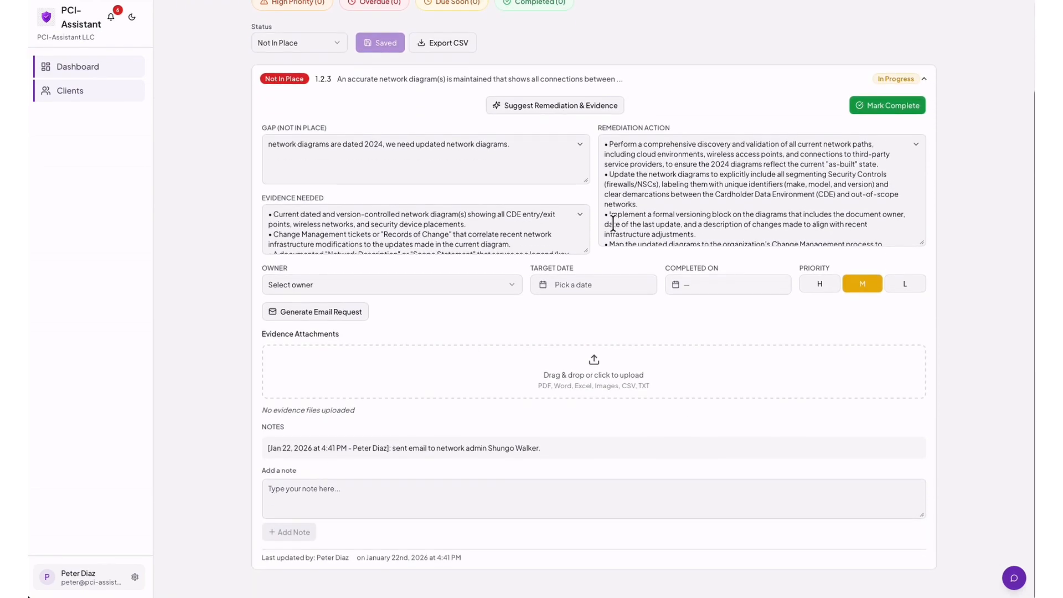
pyautogui.scroll(1, 613, 223)
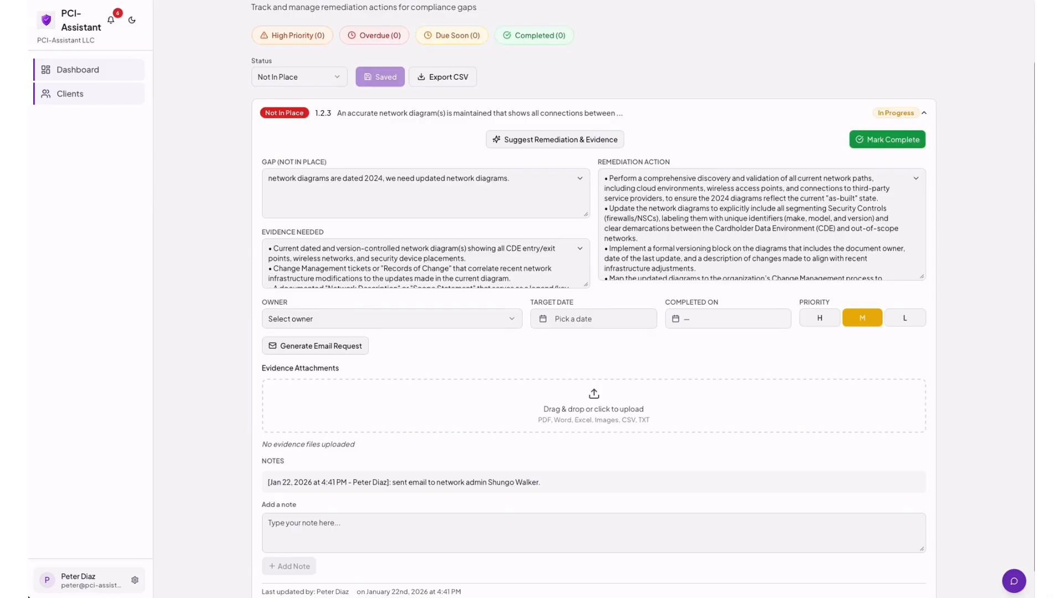
pyautogui.moveTo(600, 357); pyautogui.dragTo(580, 414)
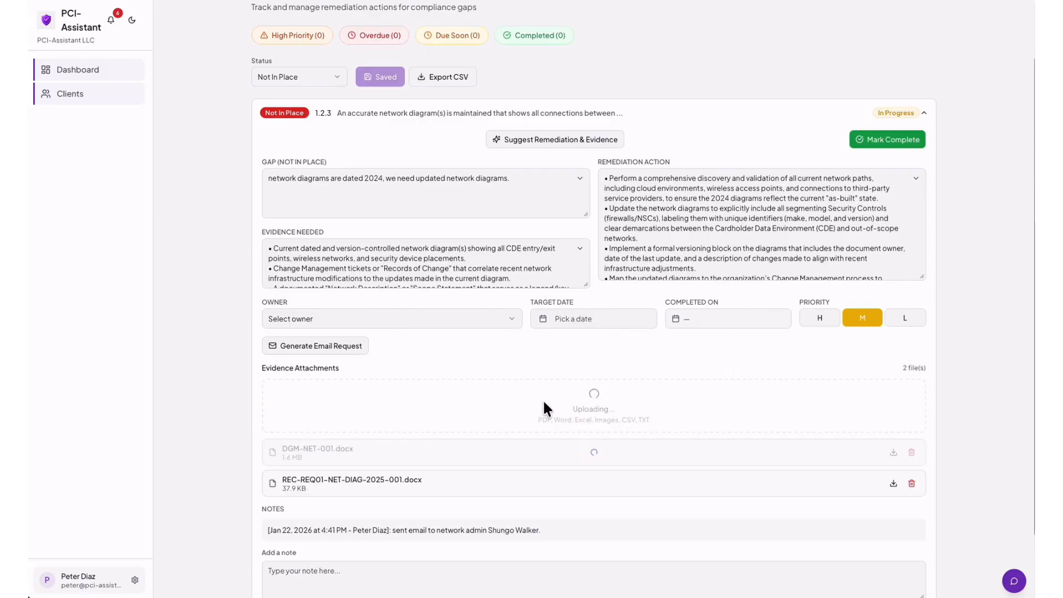
# Add the note 'Received updated network diagram.' to the 1.2.3 remediation.
pyautogui.scroll(-3, 544, 403)
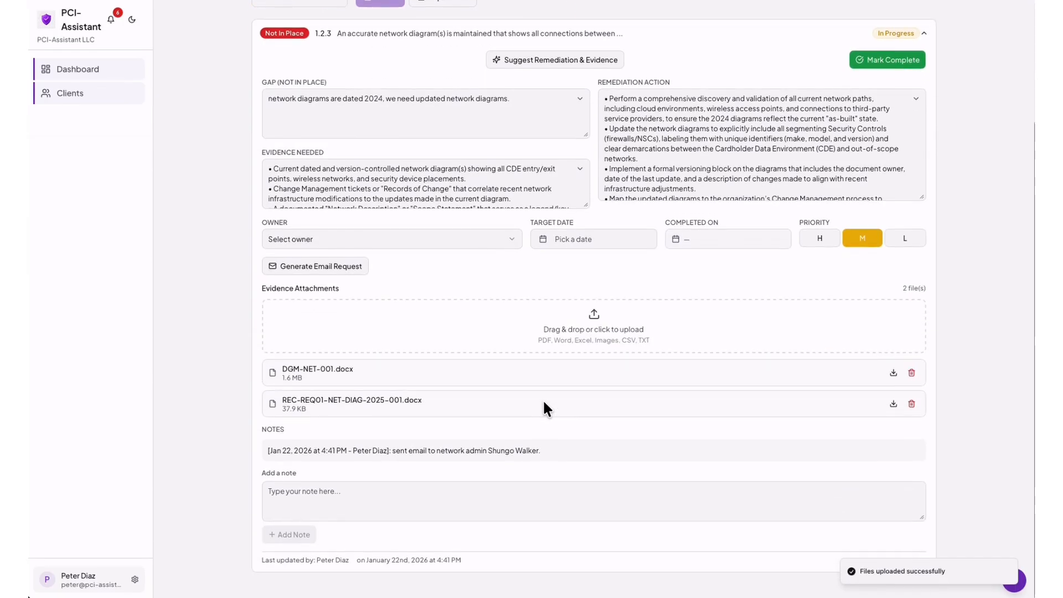
pyautogui.click(293, 492)
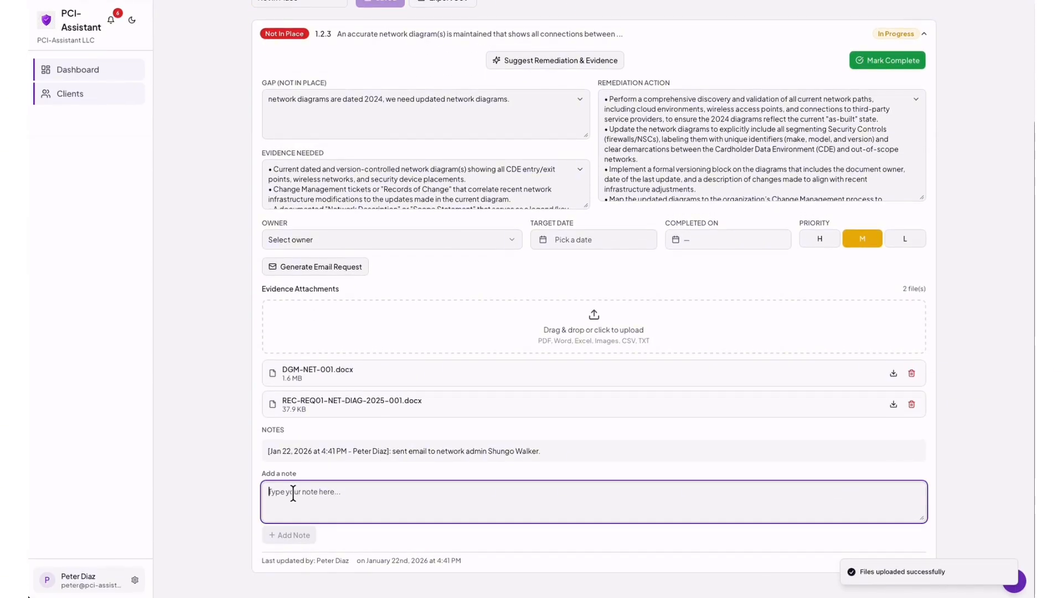
pyautogui.write('Recei')
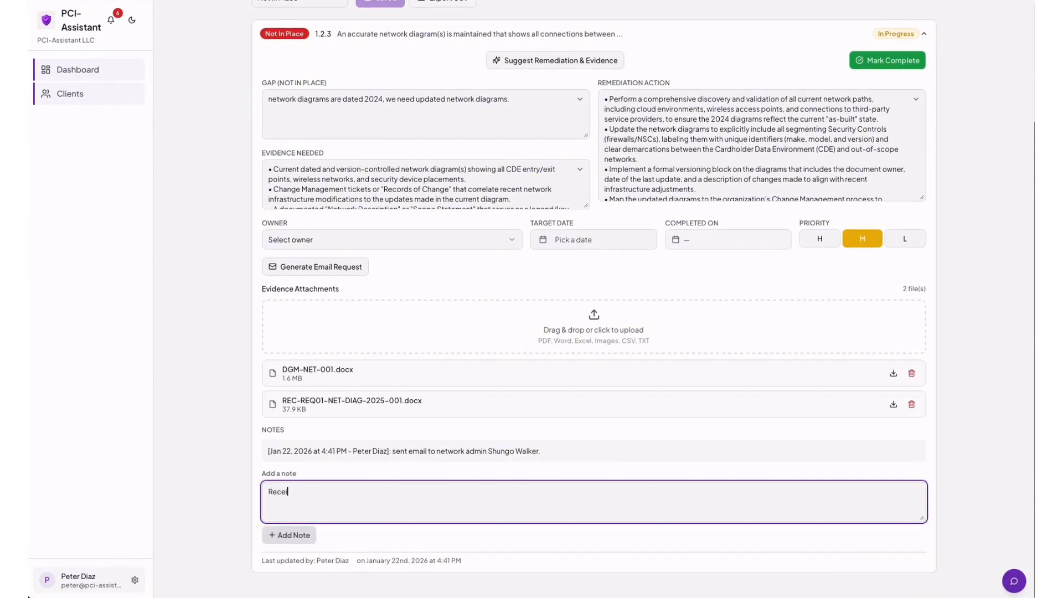
pyautogui.write('ved ne')
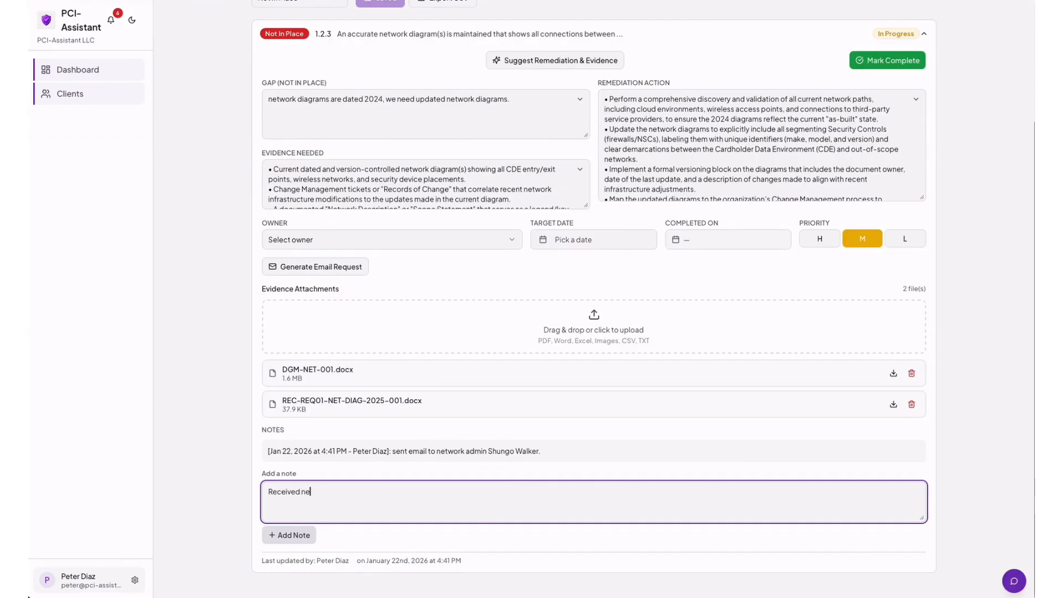
pyautogui.press('BackSpace')
pyautogui.press('BackSpace')
pyautogui.write('updated network diagram.')
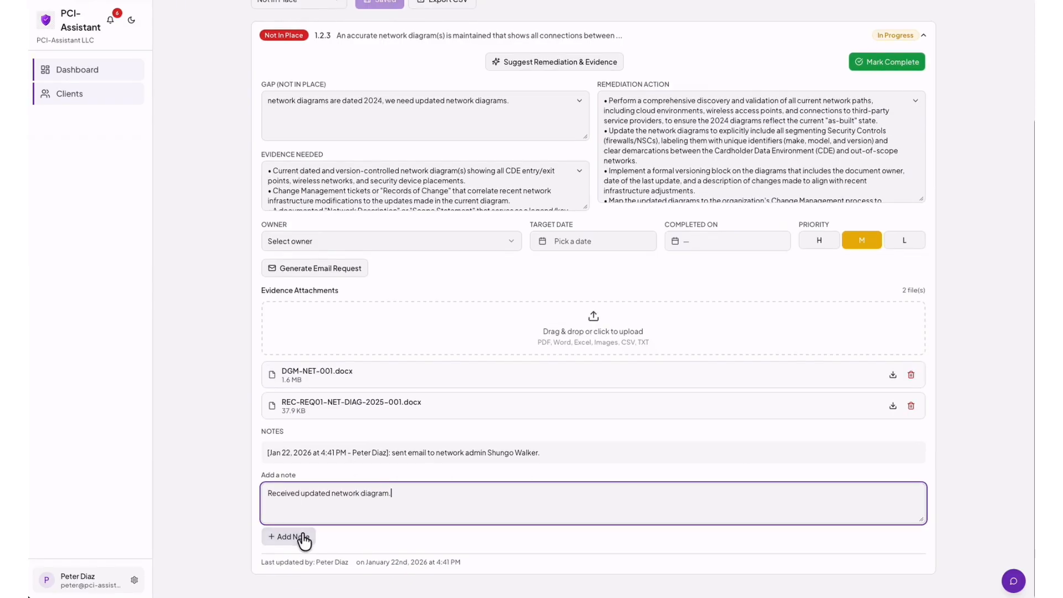
pyautogui.click(299, 535)
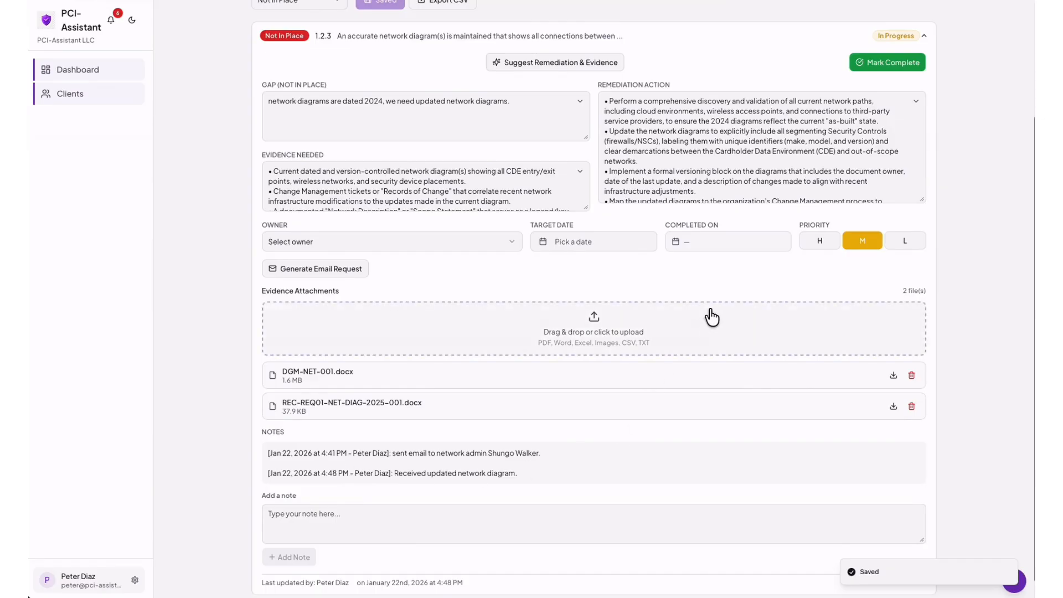
# Mark 1.2.3 complete, confirm it under the Completed filter, then clear the filter.
pyautogui.scroll(2, 709, 314)
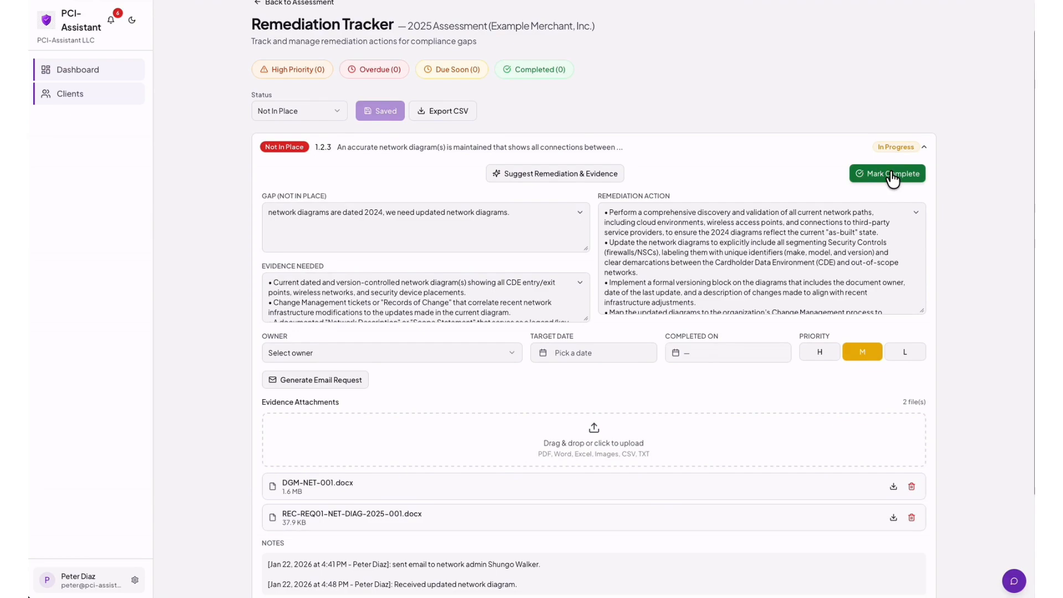
pyautogui.click(892, 176)
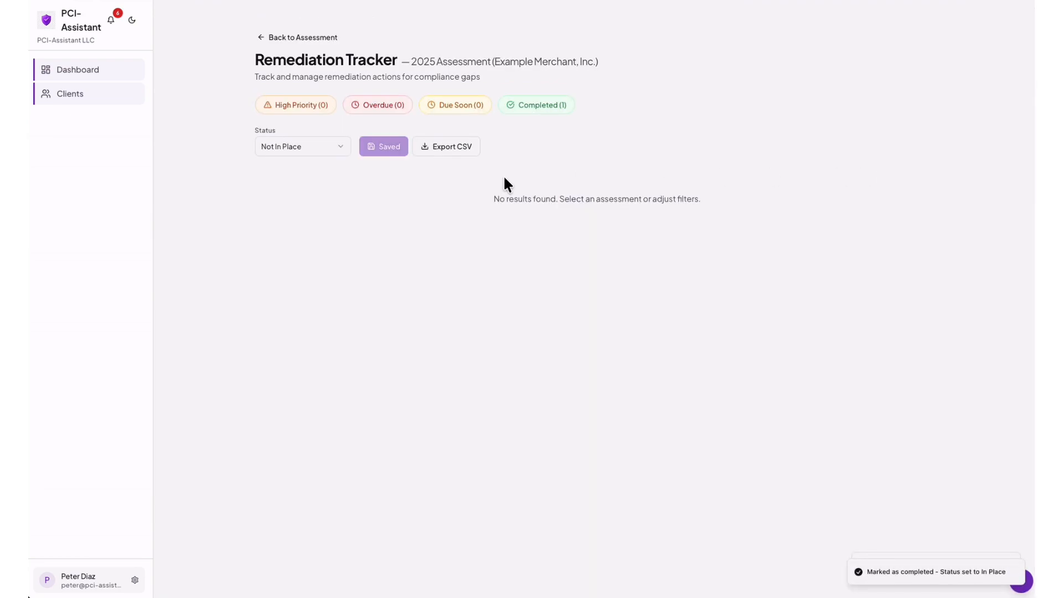
pyautogui.click(534, 111)
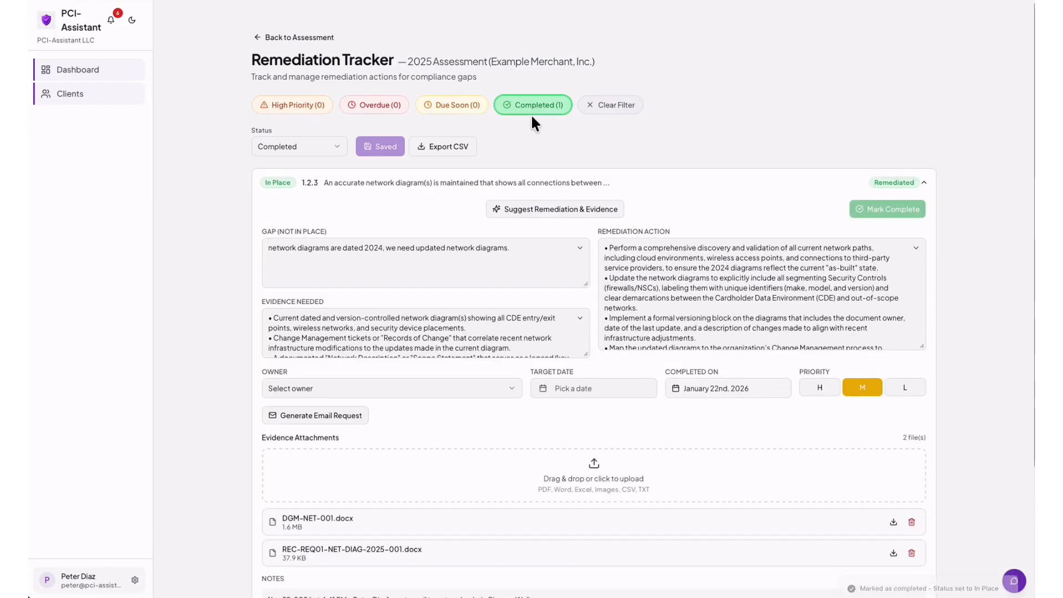
pyautogui.scroll(-3, 569, 190)
pyautogui.scroll(3, 570, 190)
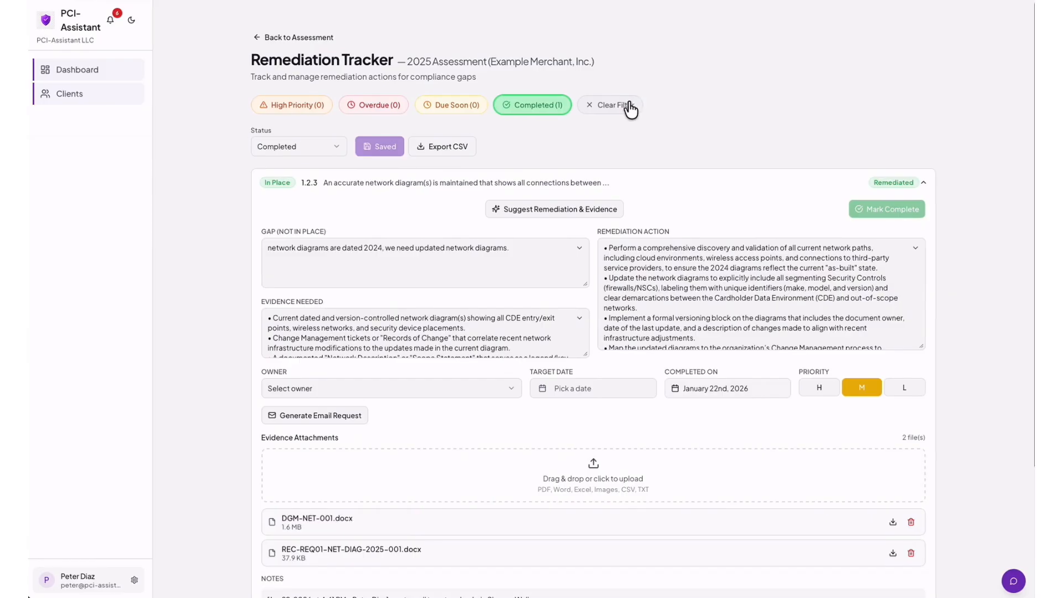
pyautogui.click(622, 109)
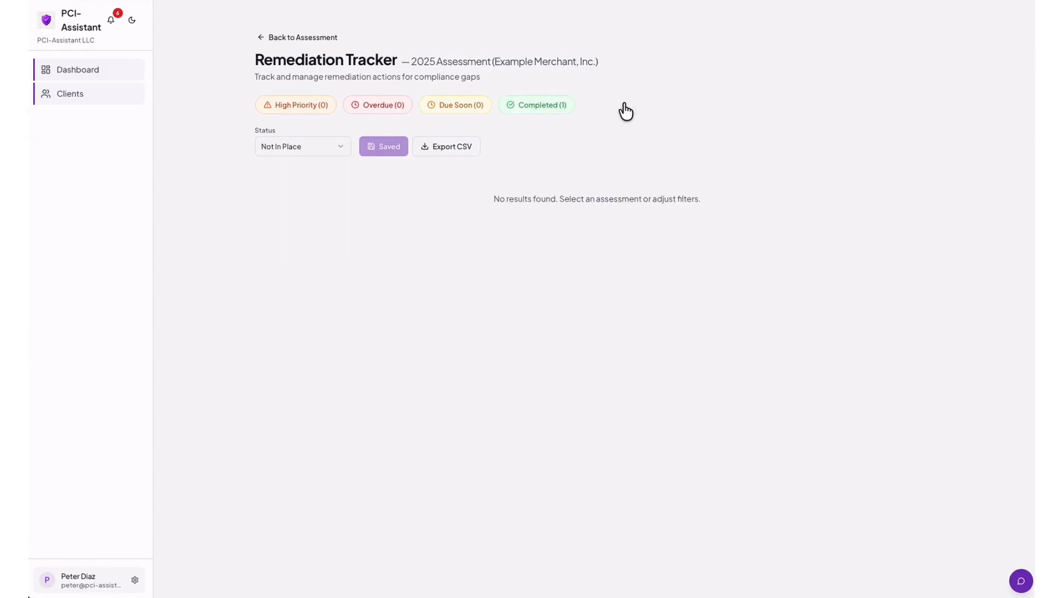
# Back on the assessment, expand Requirement 1 > 1.2 > 1.2.3 to verify In Place with two evidence files.
pyautogui.click(316, 37)
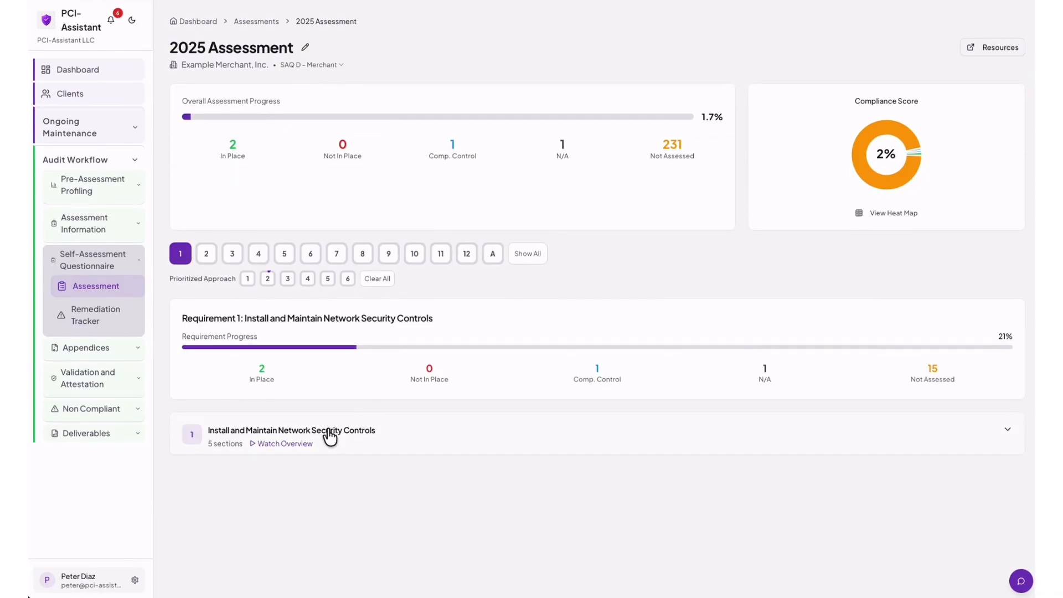
pyautogui.click(334, 433)
pyautogui.scroll(-1, 338, 432)
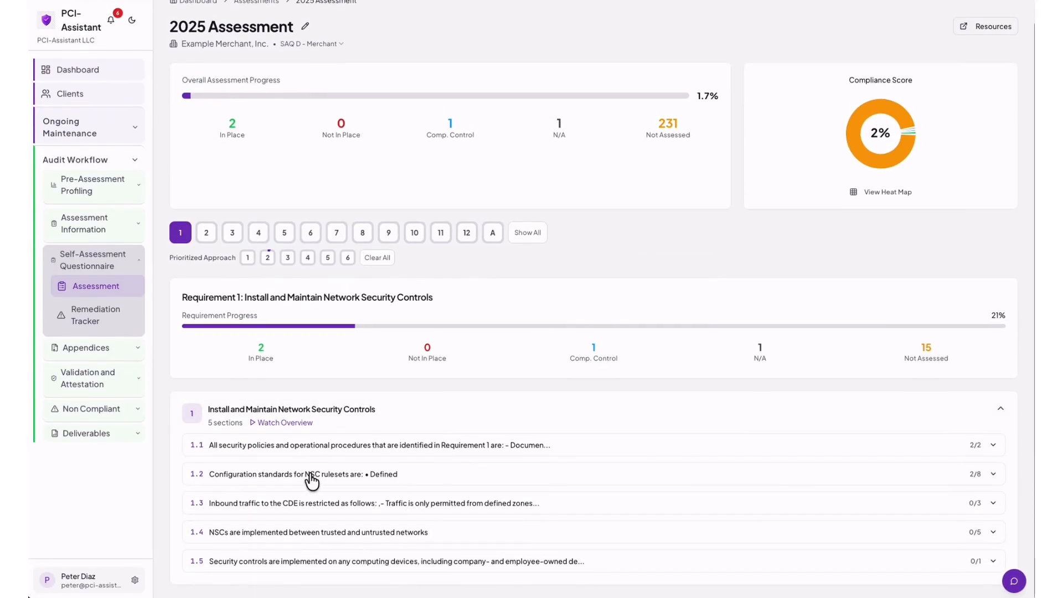
pyautogui.click(313, 470)
pyautogui.scroll(-4, 312, 475)
pyautogui.scroll(-2, 313, 477)
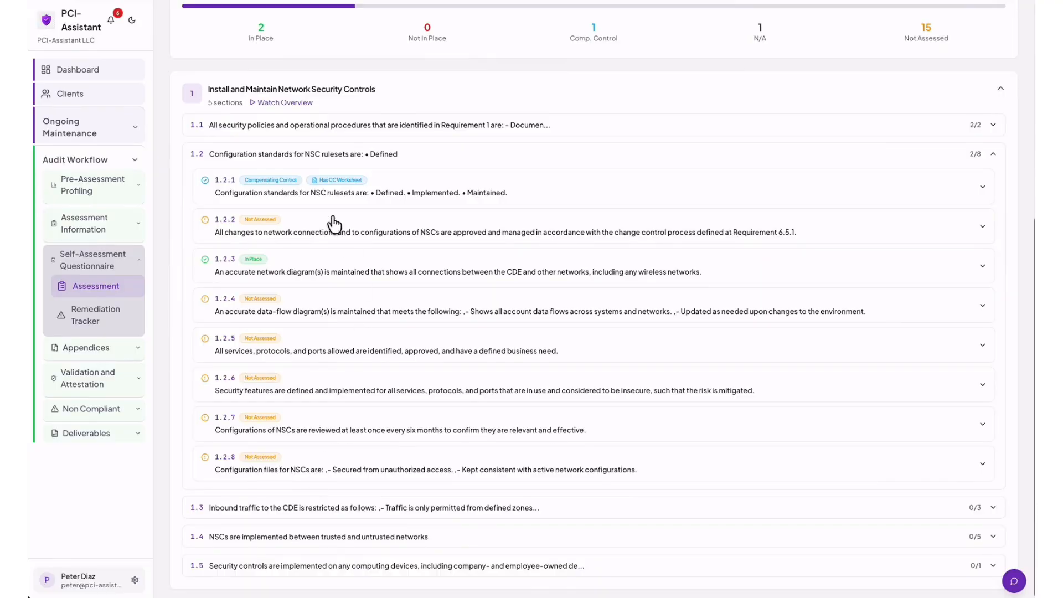
pyautogui.click(305, 272)
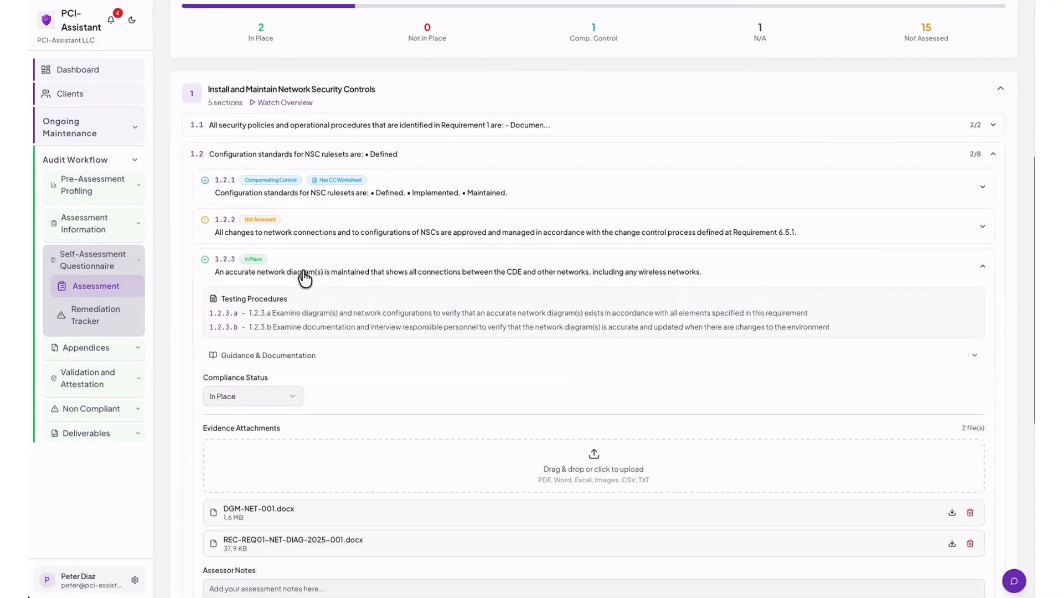
pyautogui.scroll(-2, 305, 278)
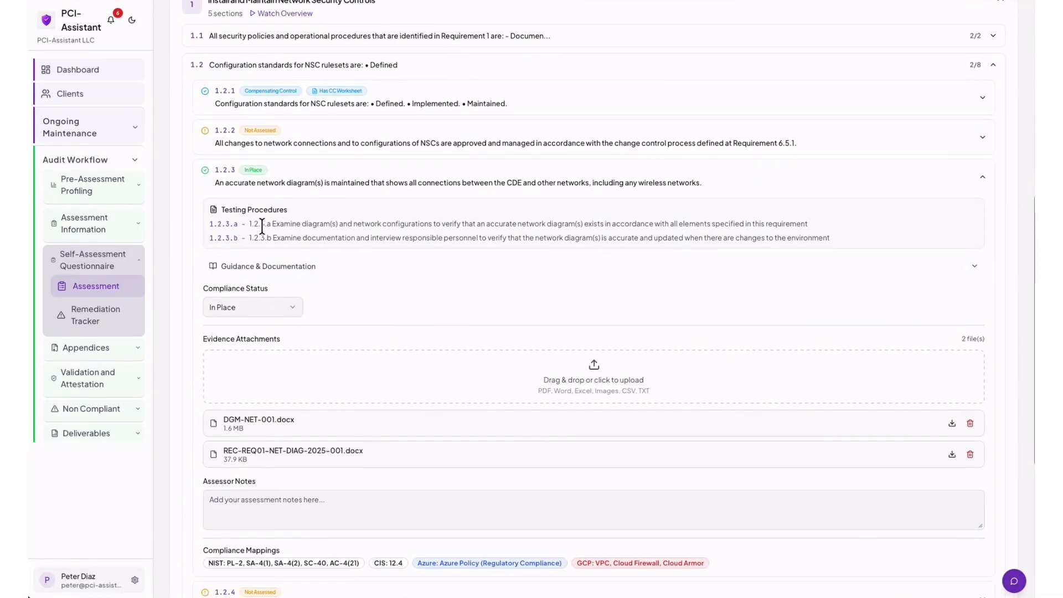
pyautogui.scroll(-2, 407, 321)
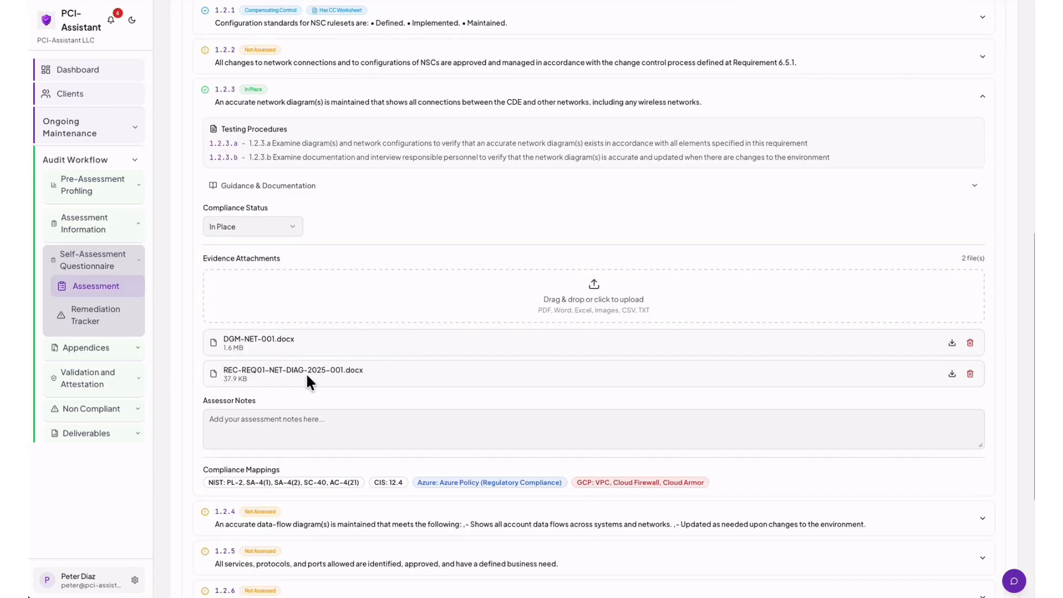
pyautogui.scroll(3, 391, 348)
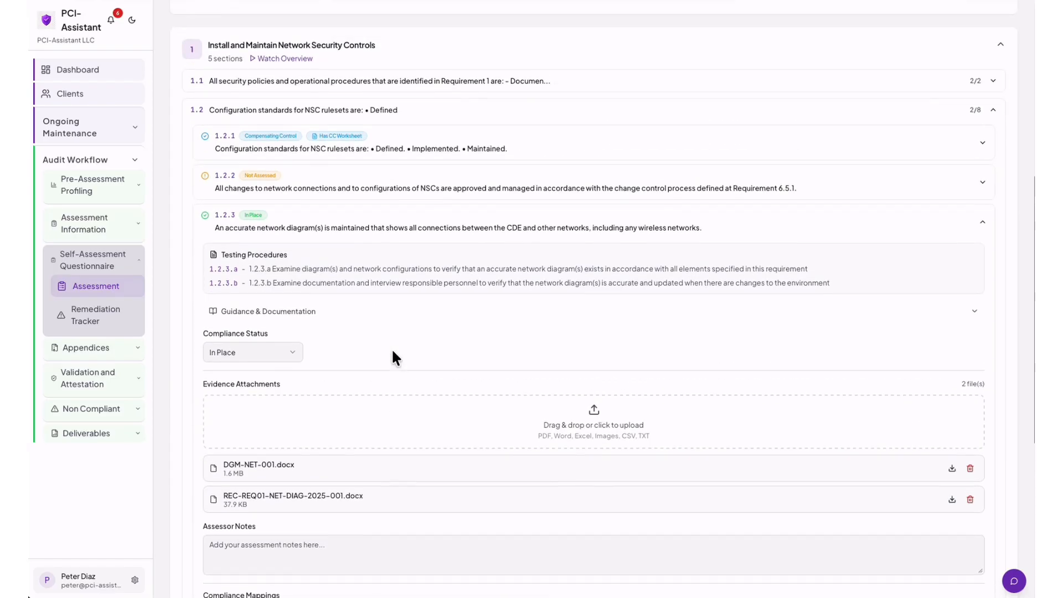
pyautogui.scroll(1, 390, 348)
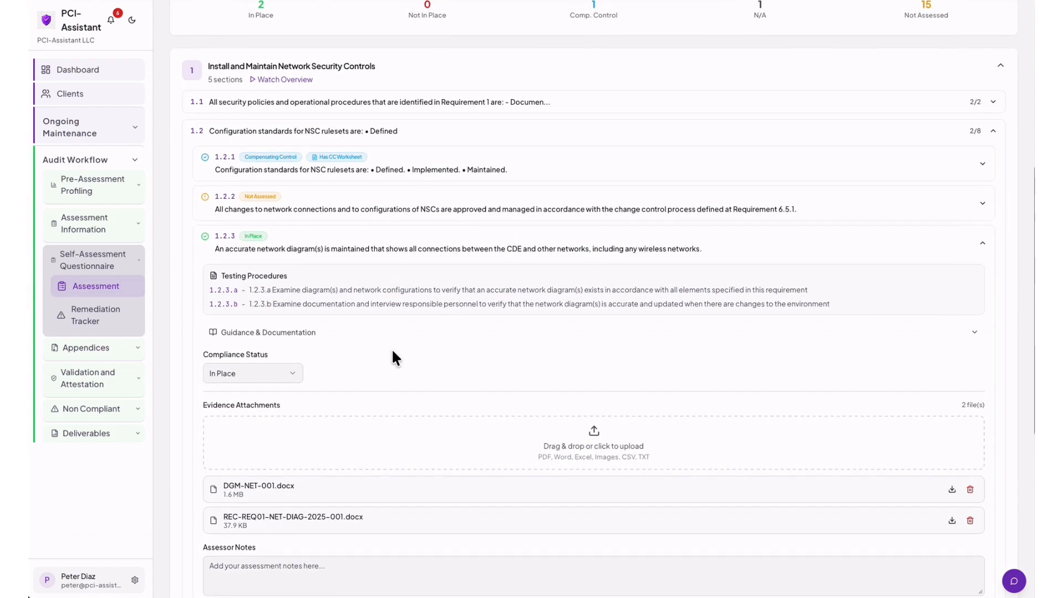
pyautogui.scroll(2, 391, 347)
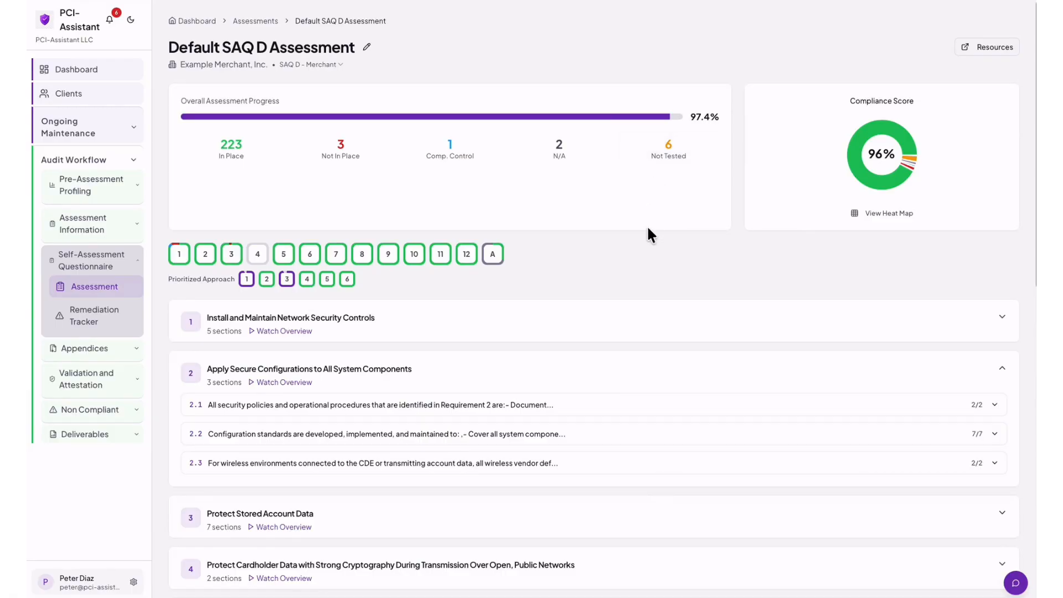
# Expand Appendices and filter to Appendix A to list the A2.1.1–A2.1.3 SSL/Early TLS items.
pyautogui.click(136, 350)
pyautogui.scroll(-1, 134, 343)
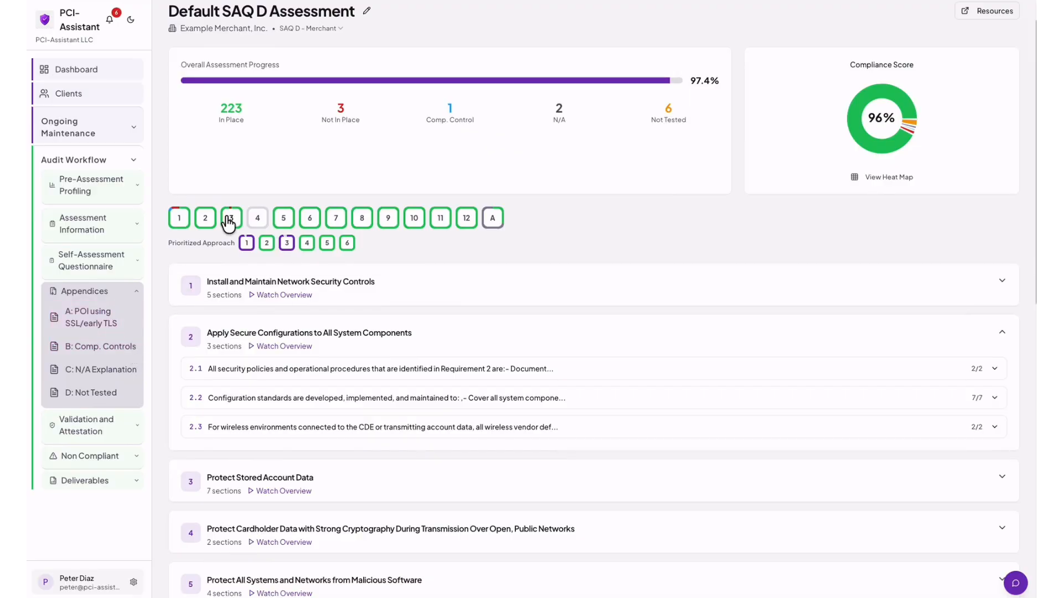
pyautogui.click(492, 217)
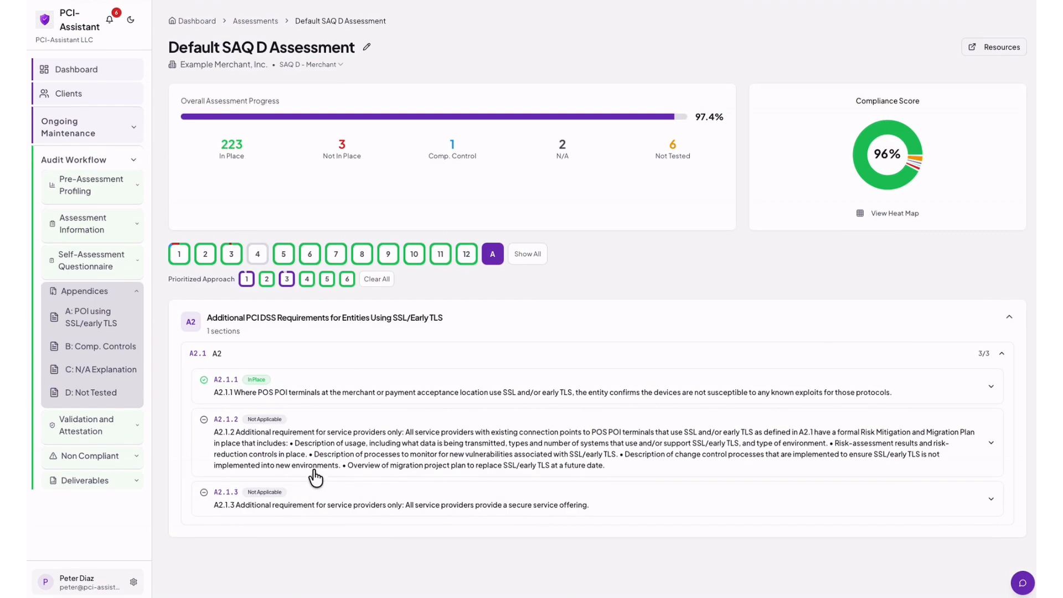
# Review the Appendix A SSL/early TLS, B compensating controls and C N/A explanation worksheets, closing each.
pyautogui.click(95, 325)
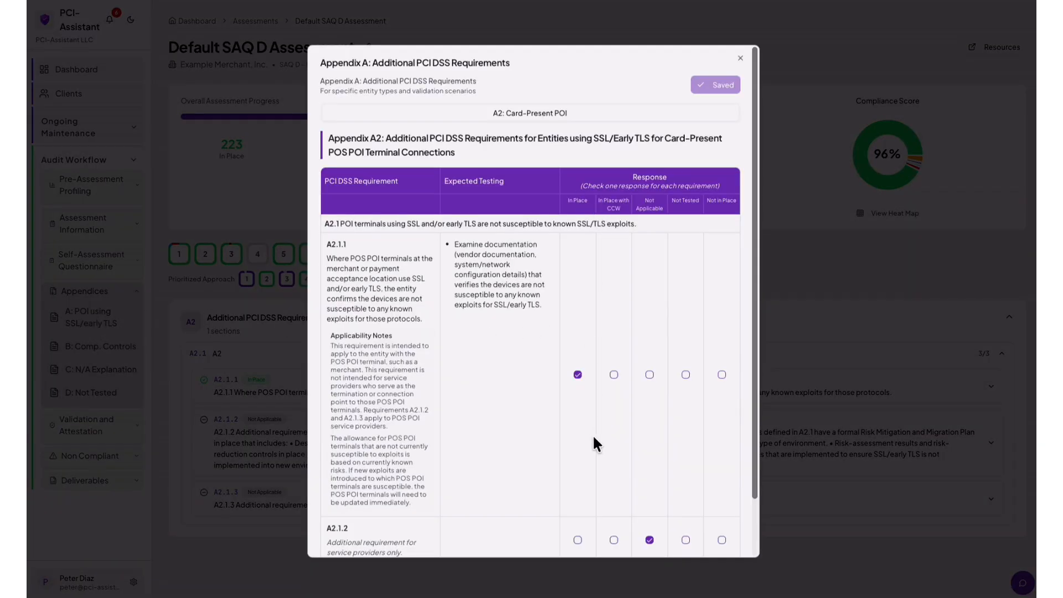
pyautogui.scroll(-1, 591, 437)
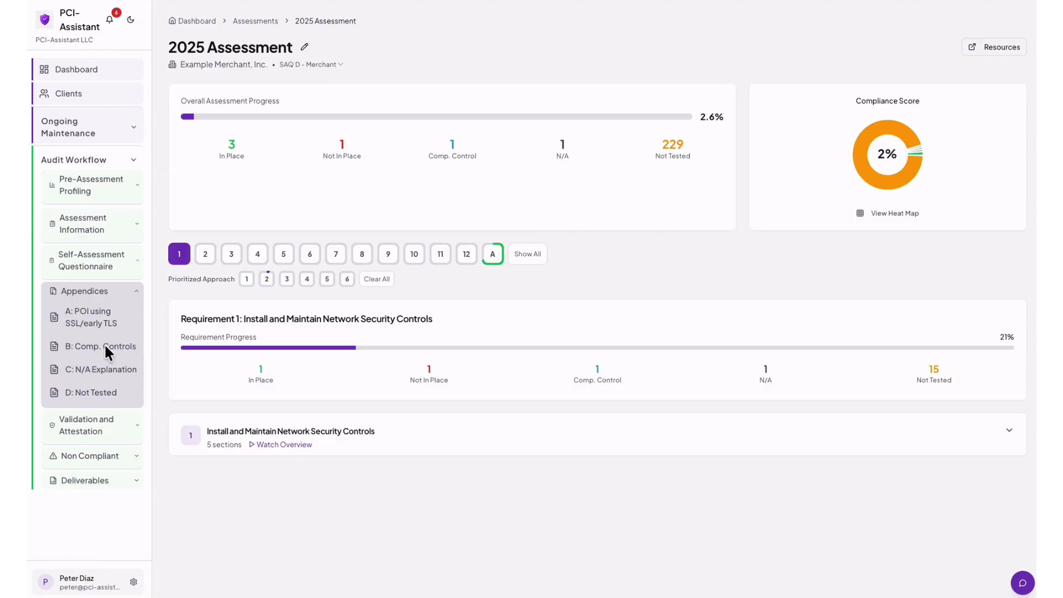
pyautogui.click(103, 348)
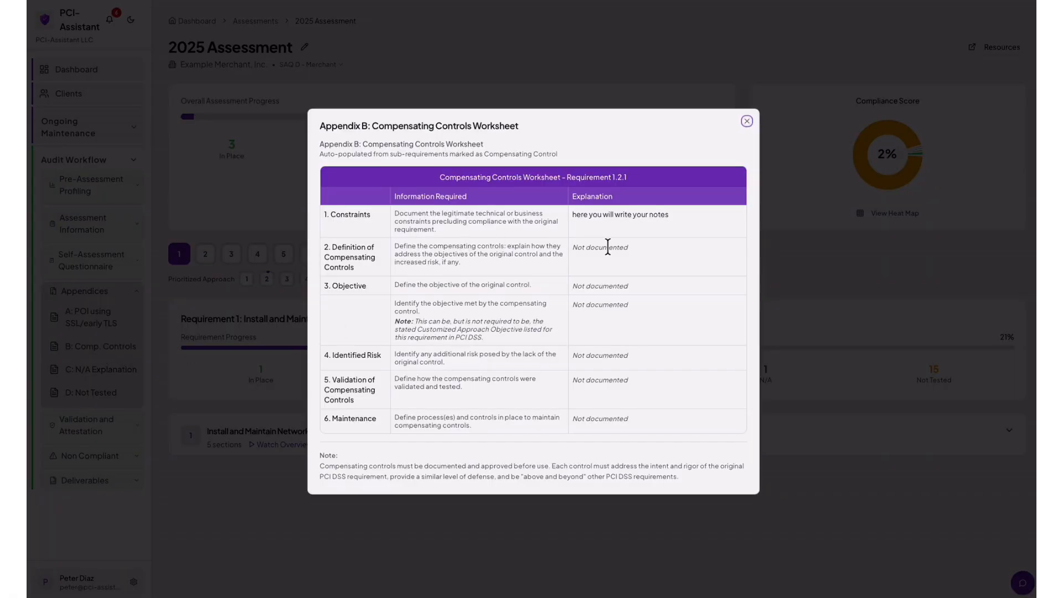
pyautogui.click(747, 121)
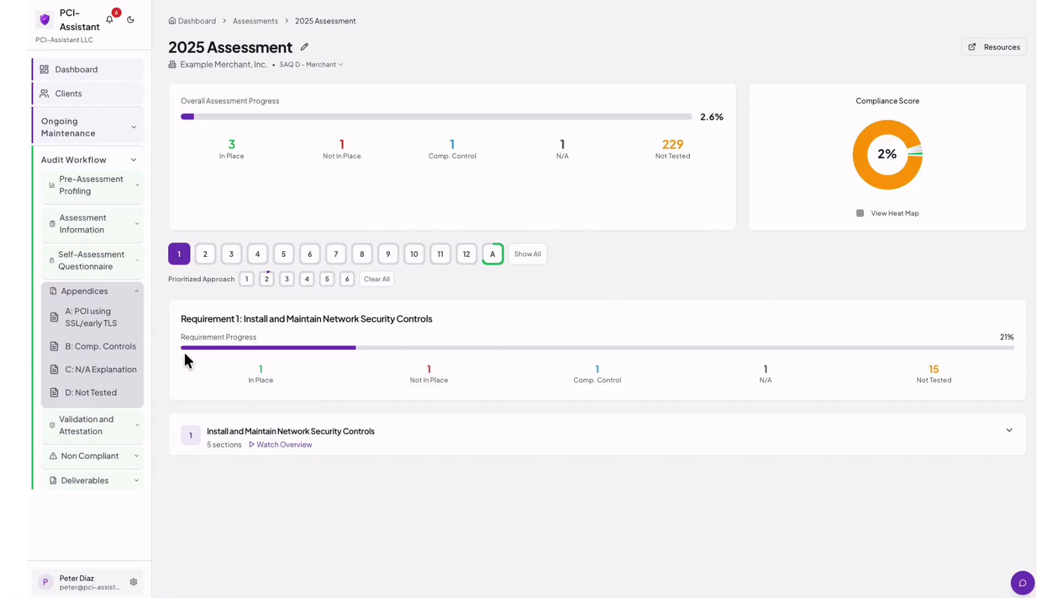
pyautogui.click(102, 376)
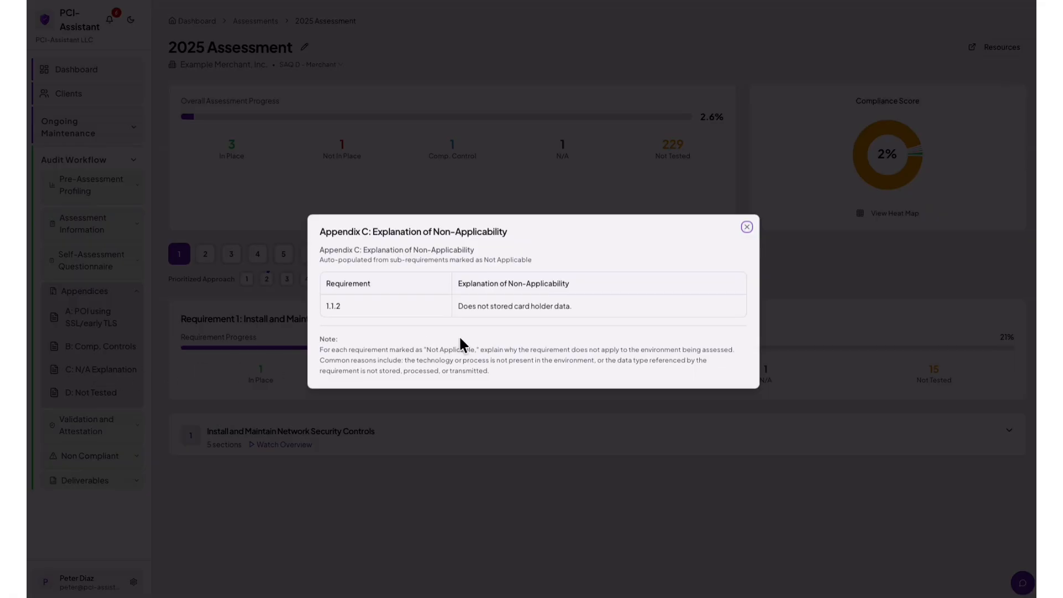
pyautogui.click(747, 227)
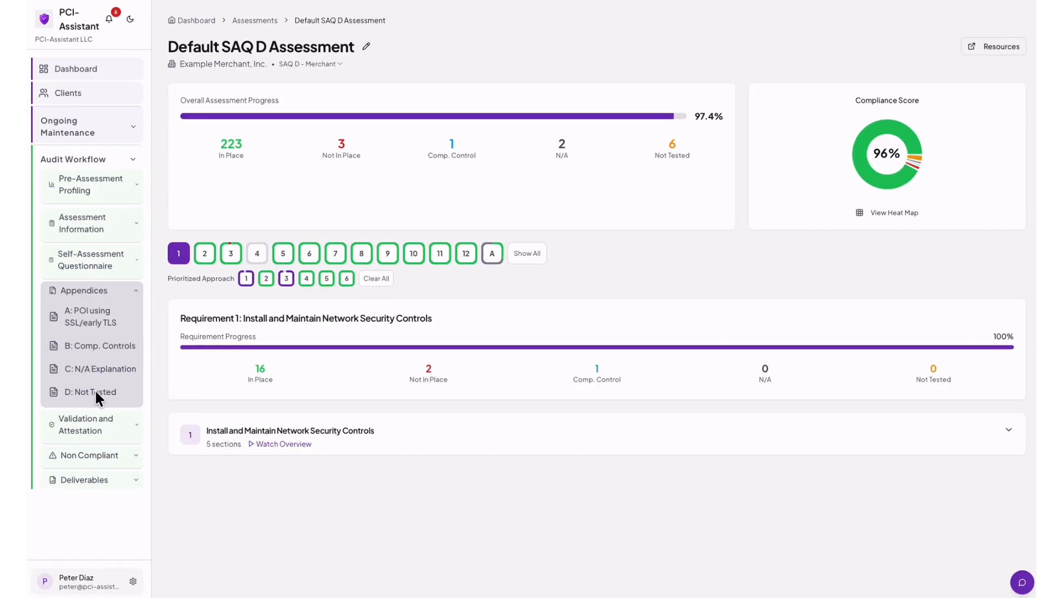
# Show Requirement 4 and expand its sections 4.1 and 4.2 to see the Not Tested items.
pyautogui.click(258, 255)
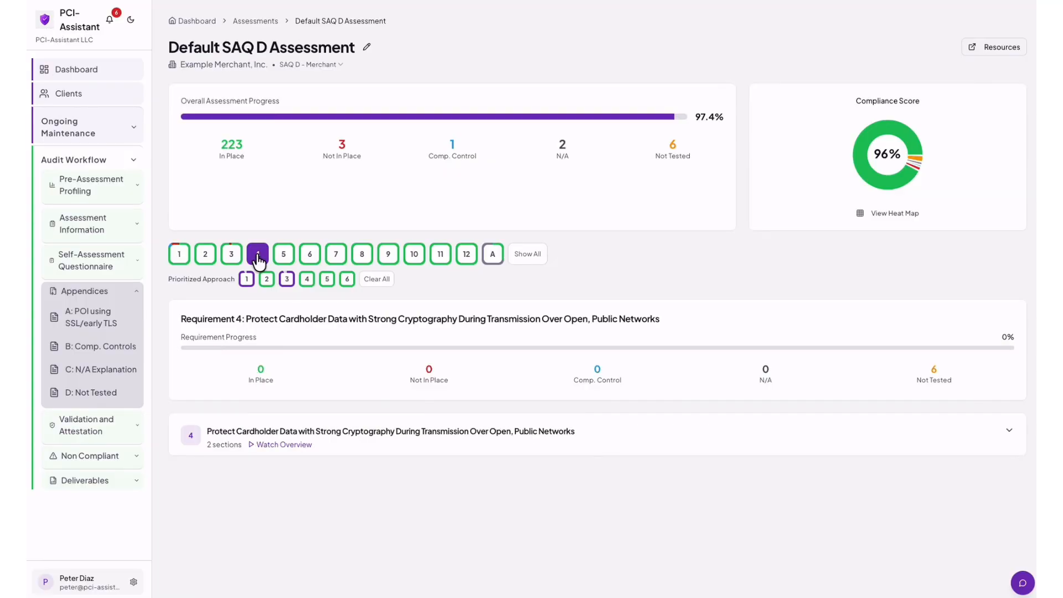
pyautogui.click(294, 440)
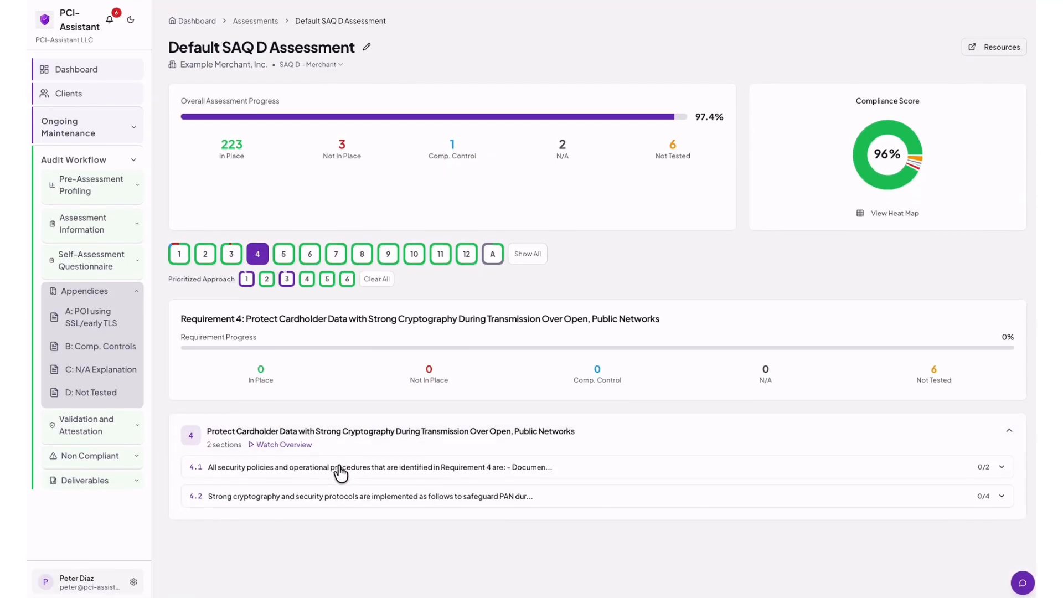
pyautogui.click(339, 463)
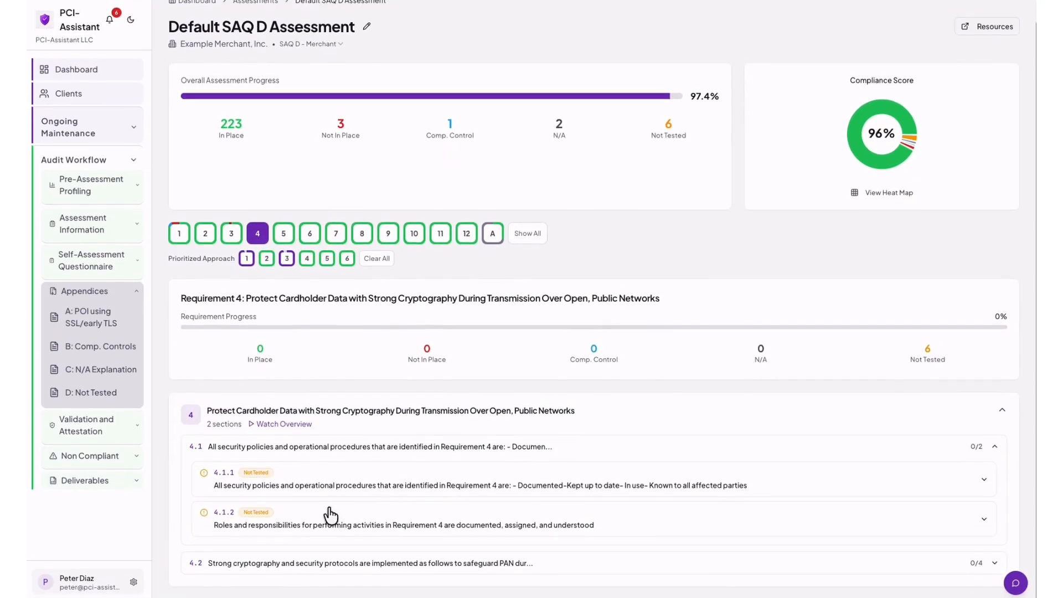
pyautogui.click(326, 565)
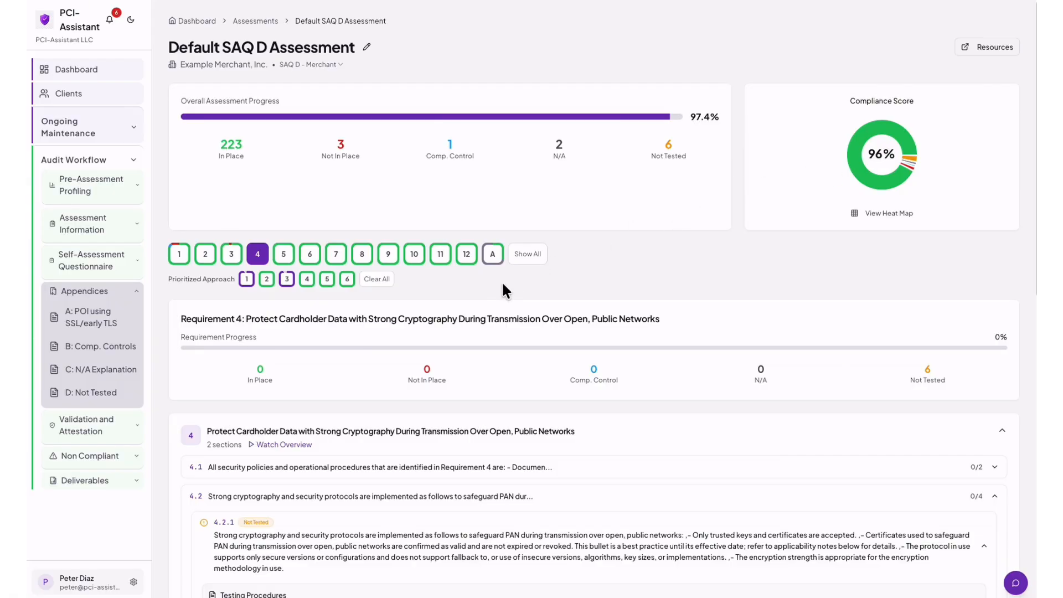
# In Appendix D, enter 'We do not store CHD.' as Requirement 4's untested part and exclusion reason, then save.
pyautogui.click(106, 394)
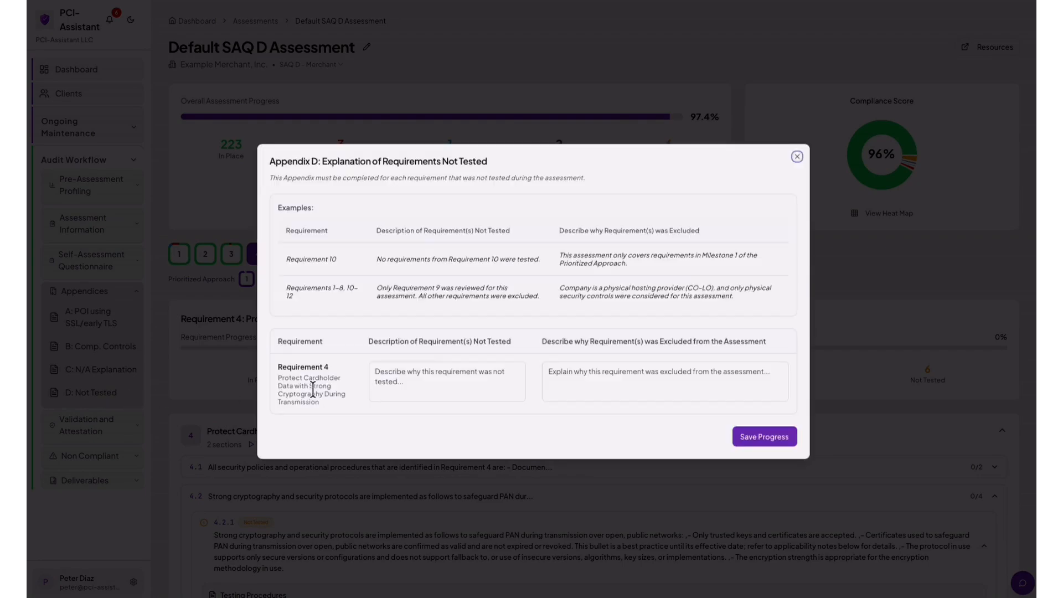
pyautogui.click(408, 375)
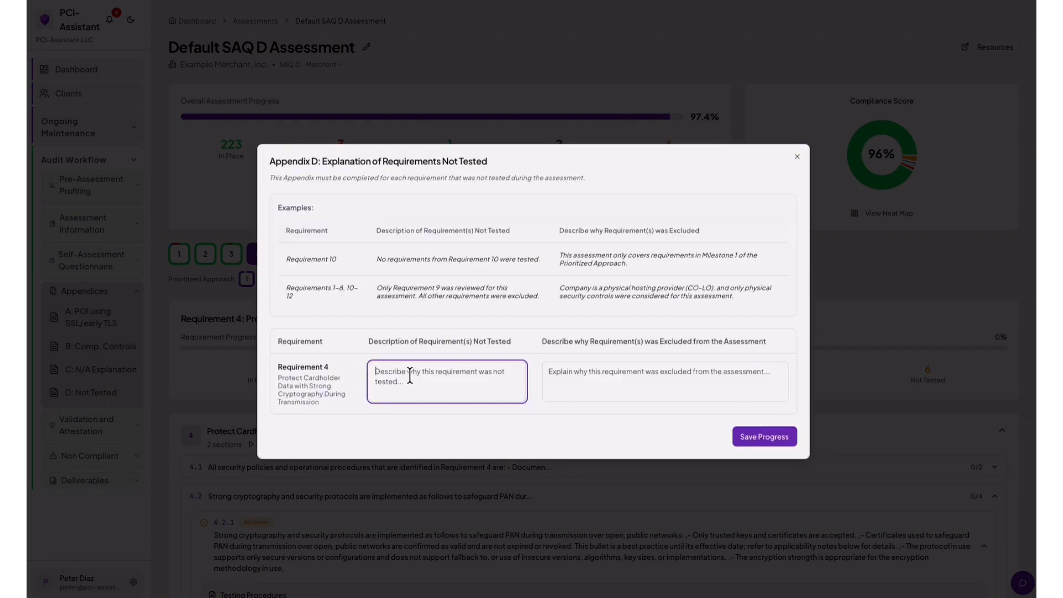
pyautogui.write('We d')
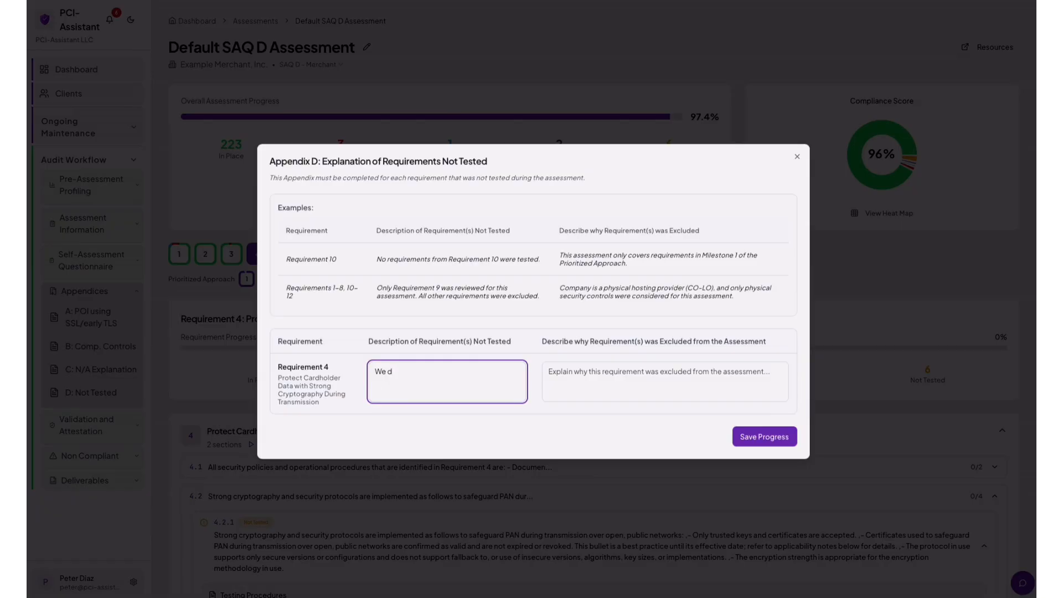
pyautogui.write('o not stored CHD.')
pyautogui.click(637, 378)
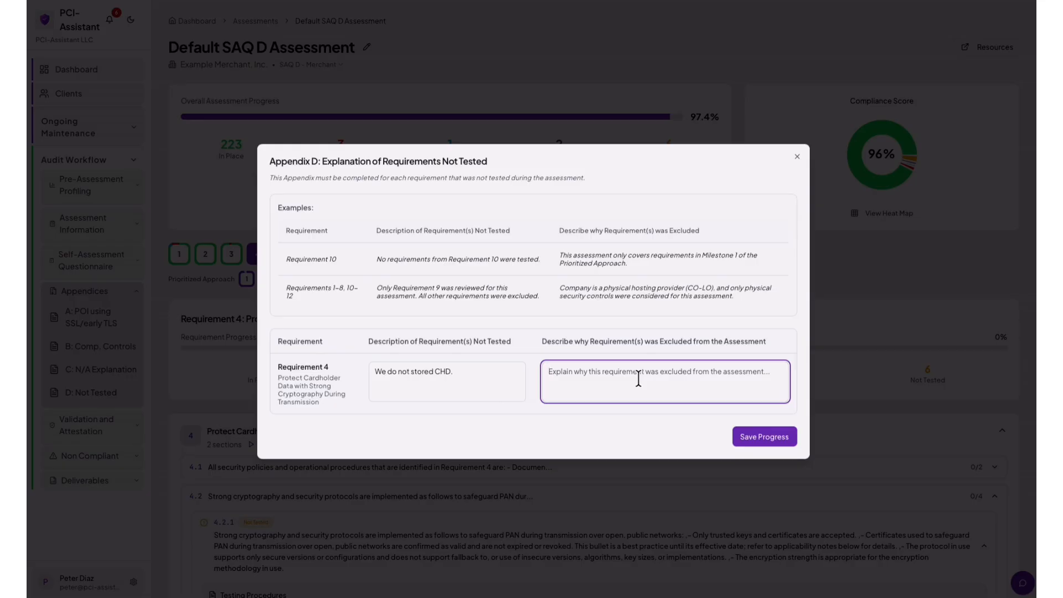
pyautogui.write('We do n')
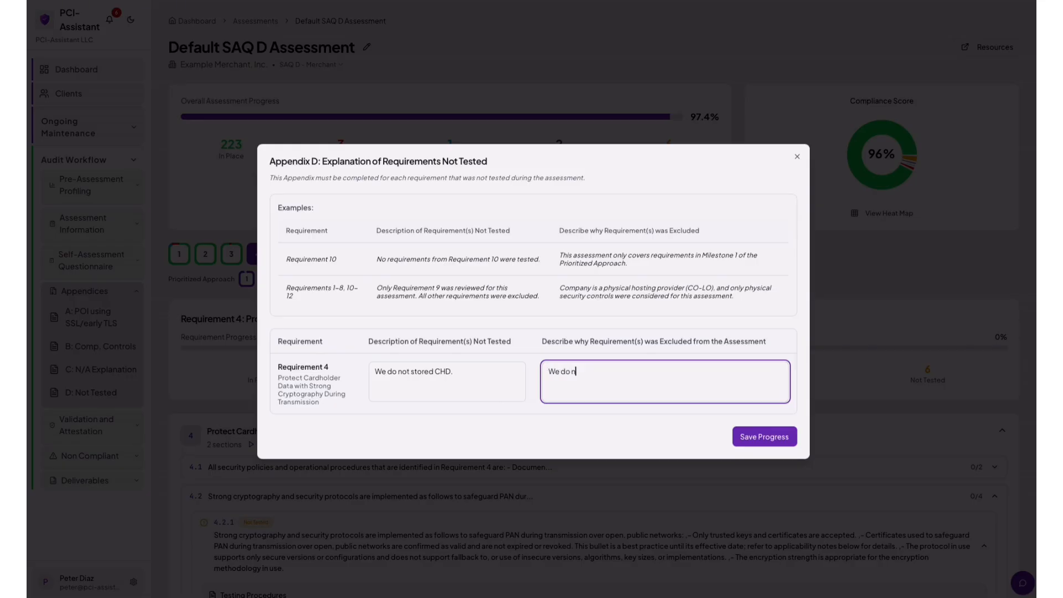
pyautogui.write('ot store CHD.')
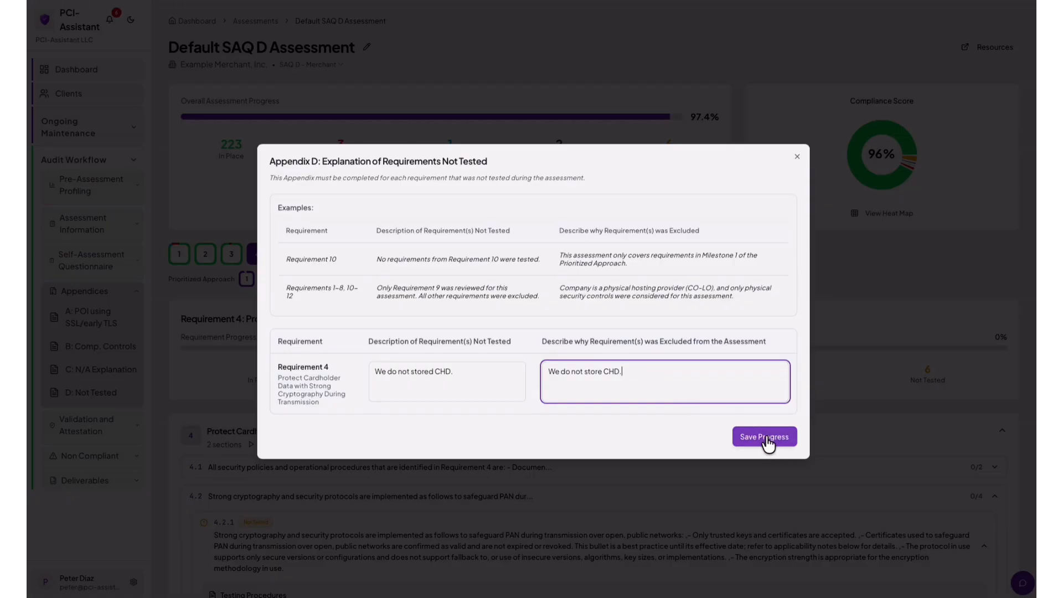
pyautogui.click(766, 440)
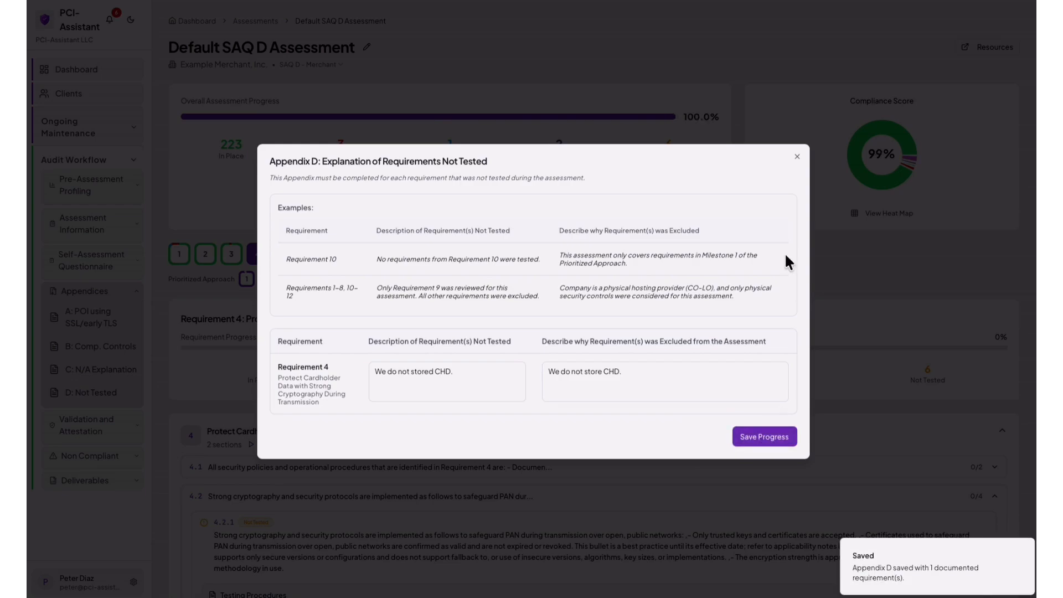
pyautogui.click(796, 160)
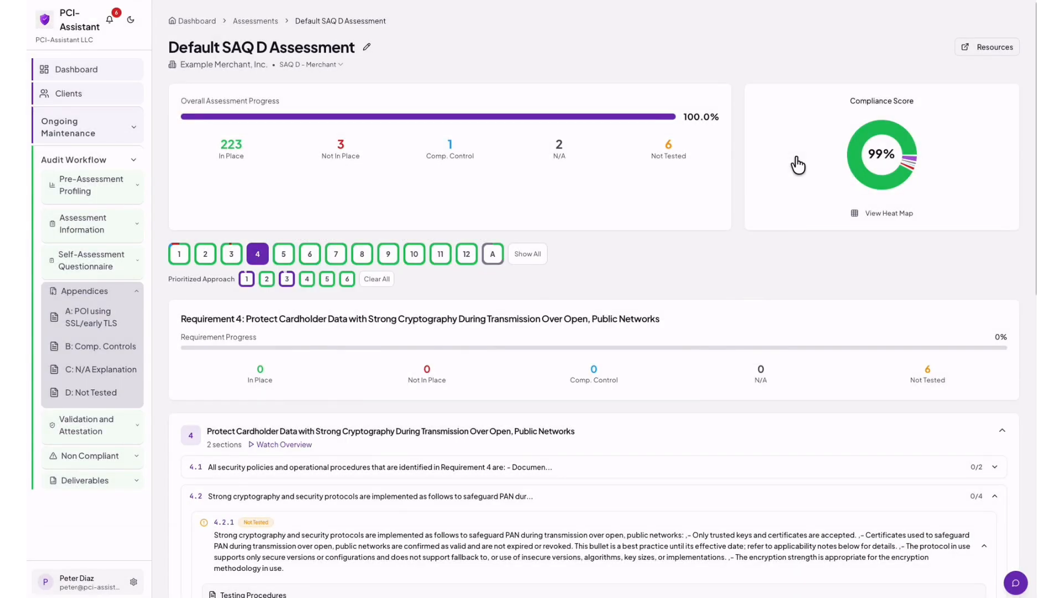
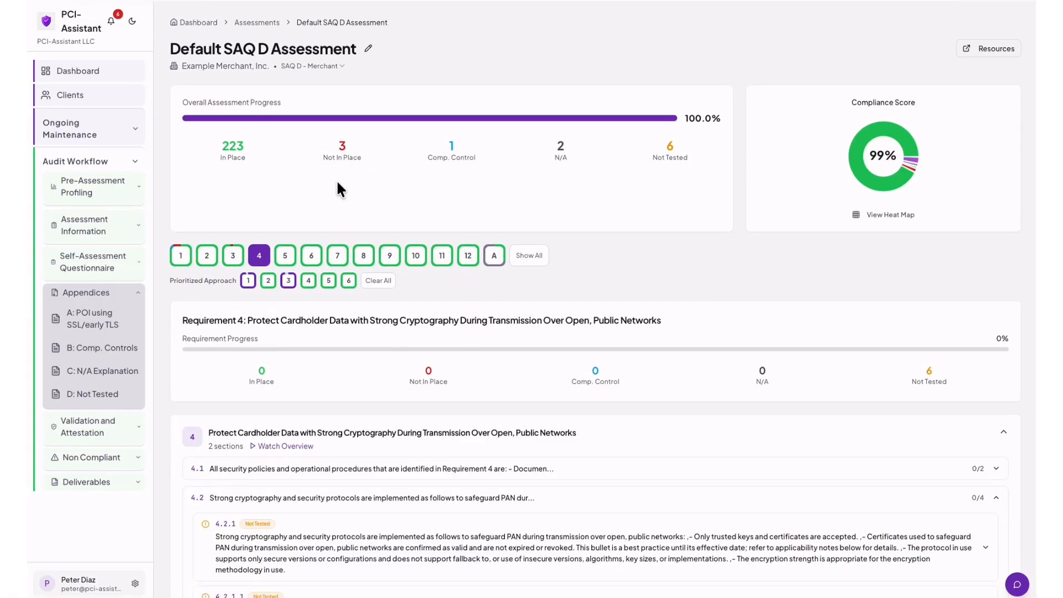
# Save the Part 3 PCI DSS Validation as Full and Compliant, dated 12/18/2025, then open the Attestation of Compliance.
pyautogui.scroll(-1, 337, 185)
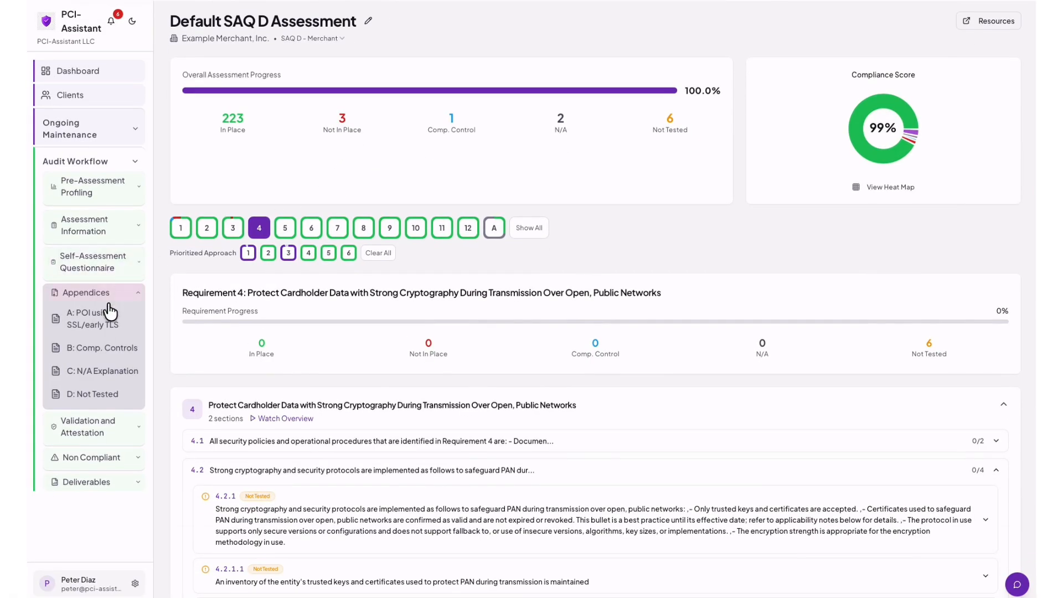
pyautogui.click(70, 429)
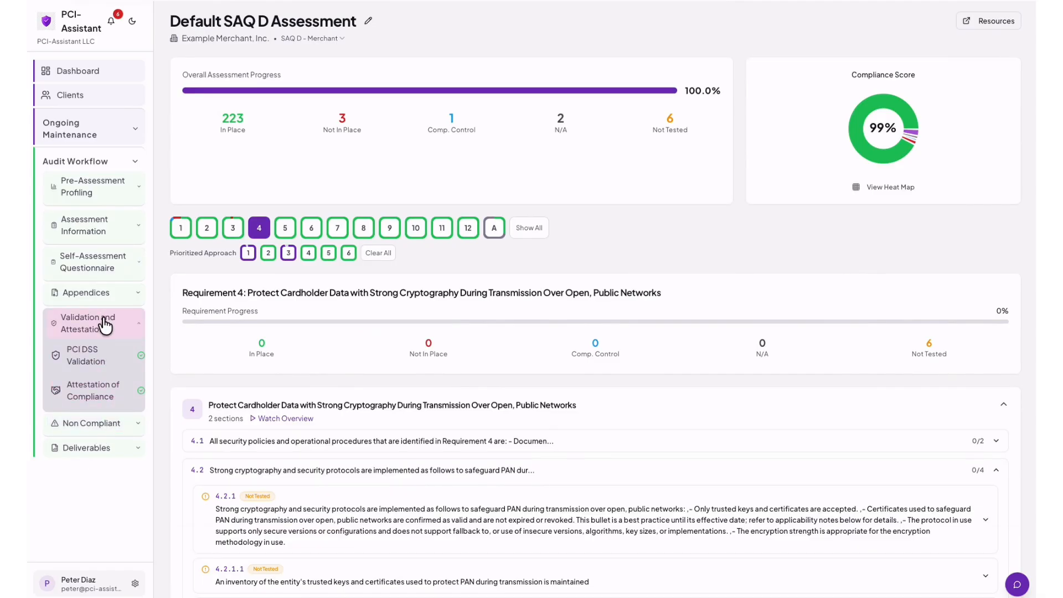
pyautogui.click(87, 364)
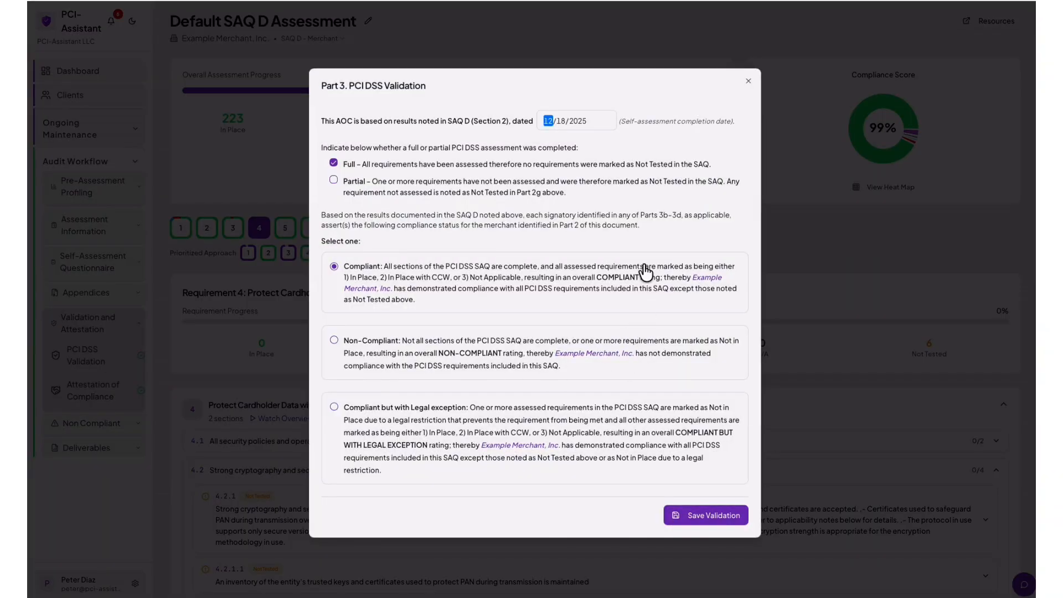
pyautogui.click(591, 117)
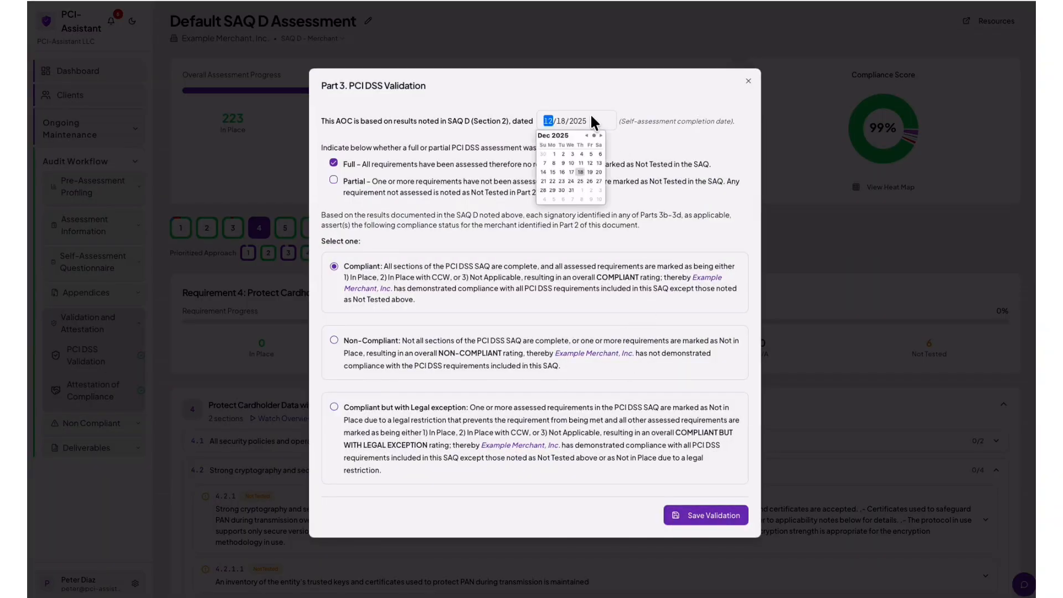
pyautogui.click(648, 145)
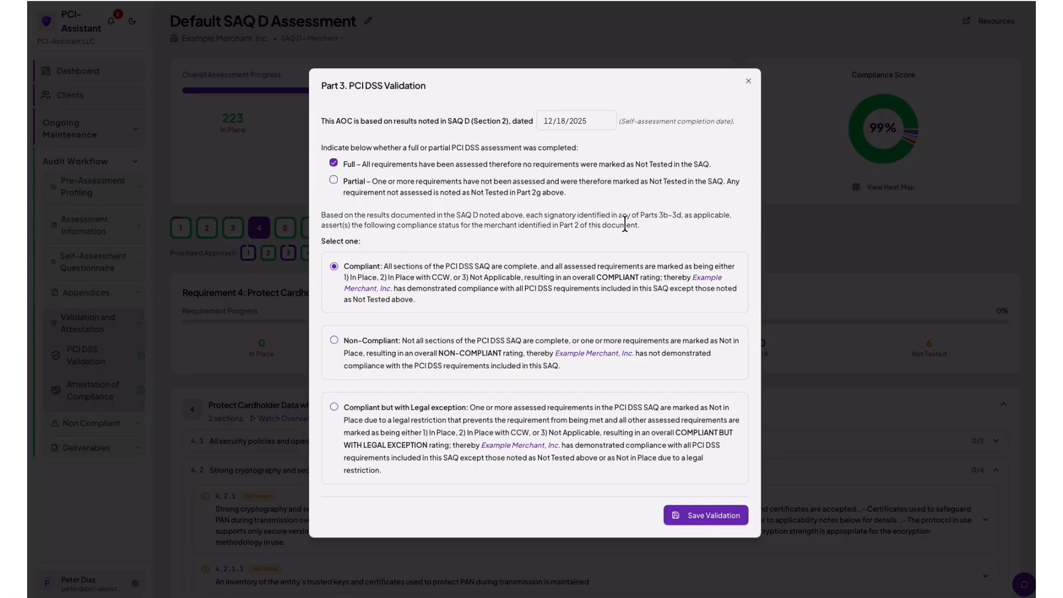
pyautogui.click(698, 516)
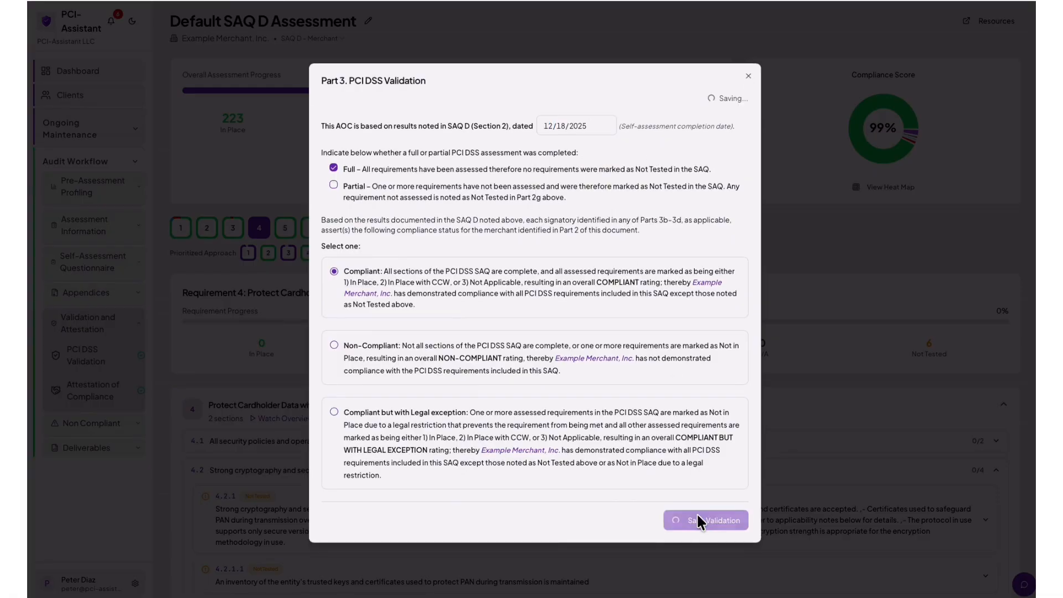
pyautogui.click(166, 326)
pyautogui.click(102, 393)
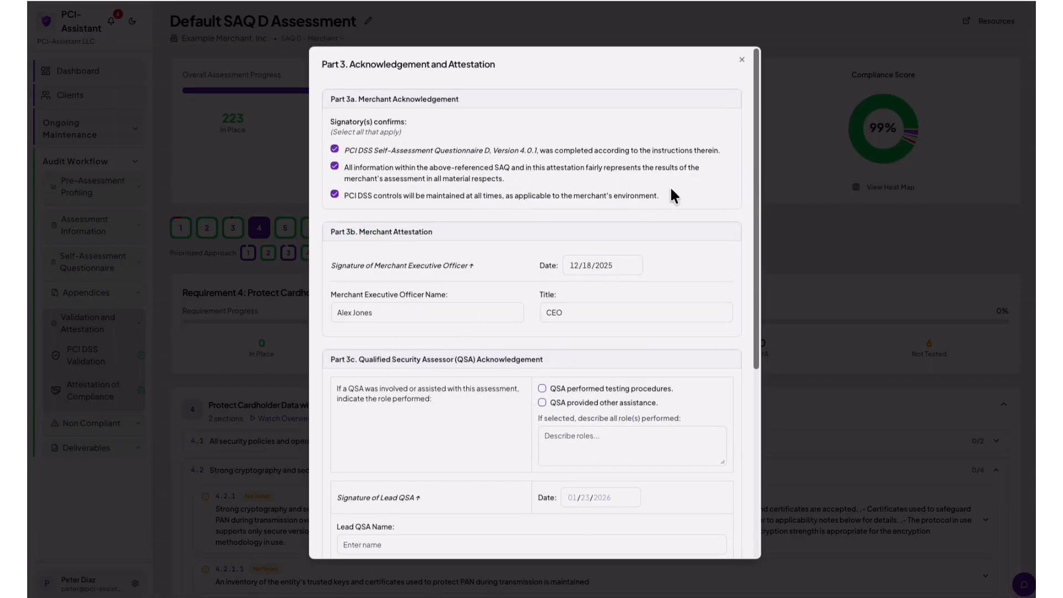
# Save the acknowledgement and attestation with the ISA assistance note, returning to the dashboard at 100.0% progress.
pyautogui.scroll(-2, 673, 196)
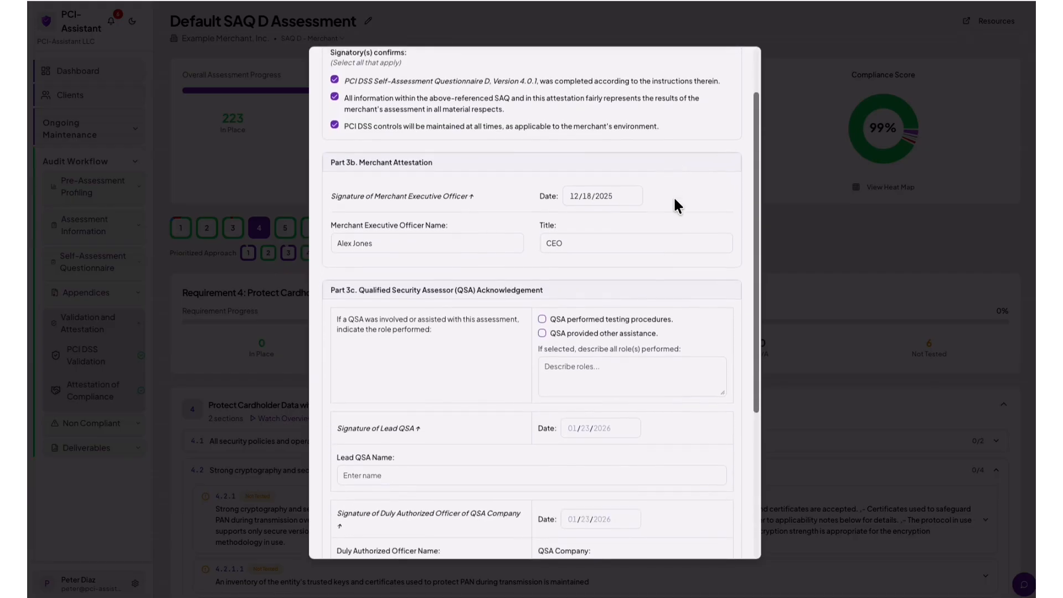
pyautogui.scroll(-3, 674, 200)
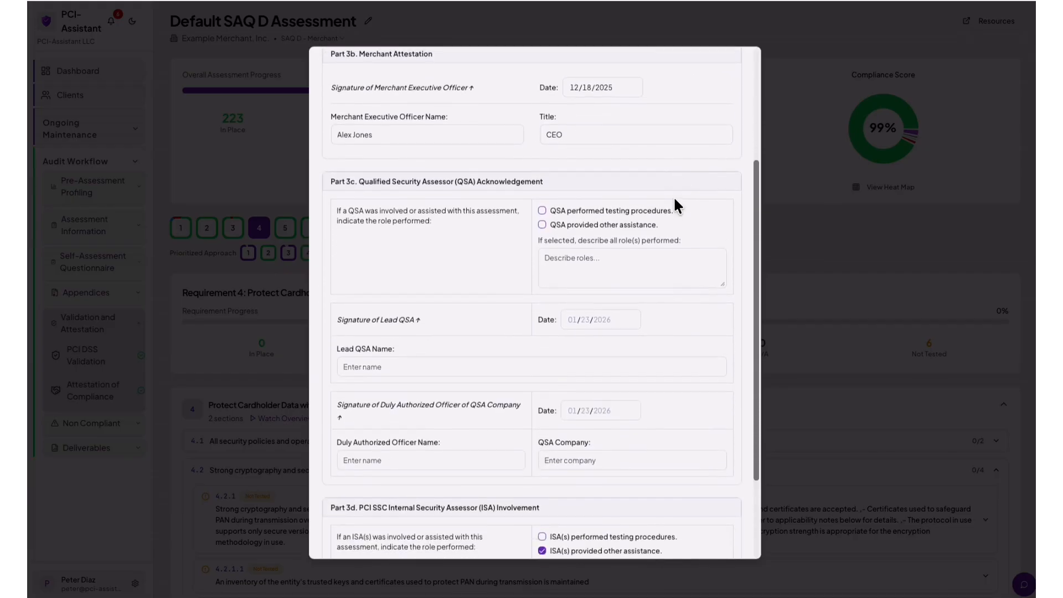
pyautogui.scroll(-3, 674, 200)
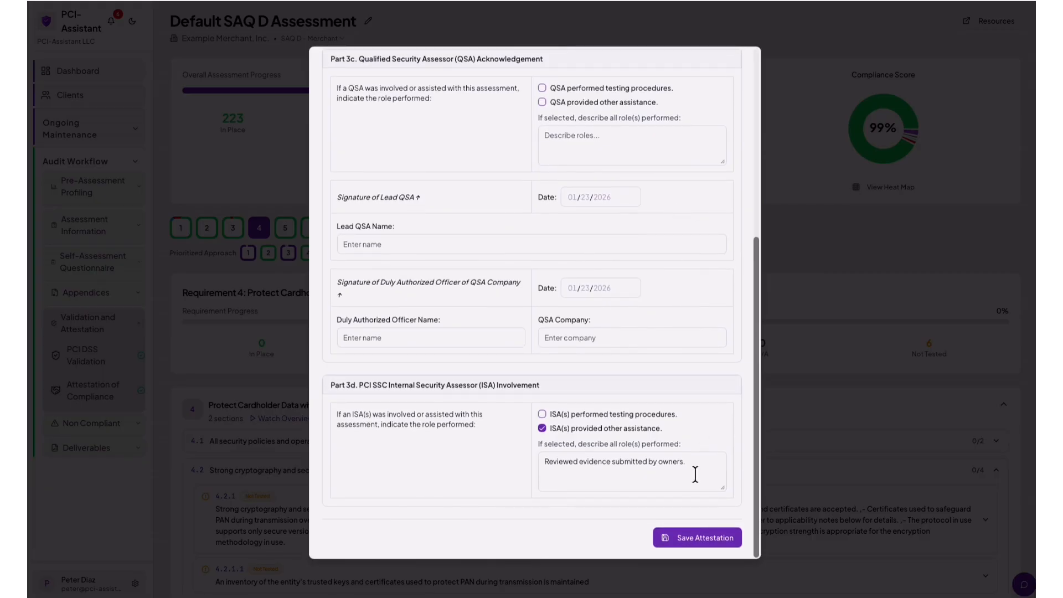
pyautogui.click(694, 537)
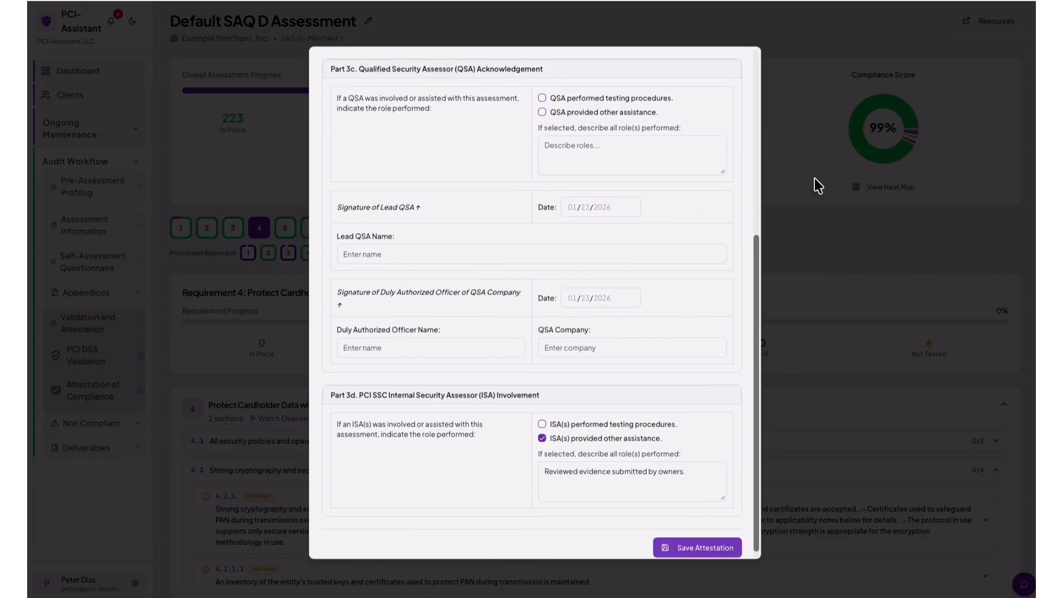
pyautogui.click(784, 56)
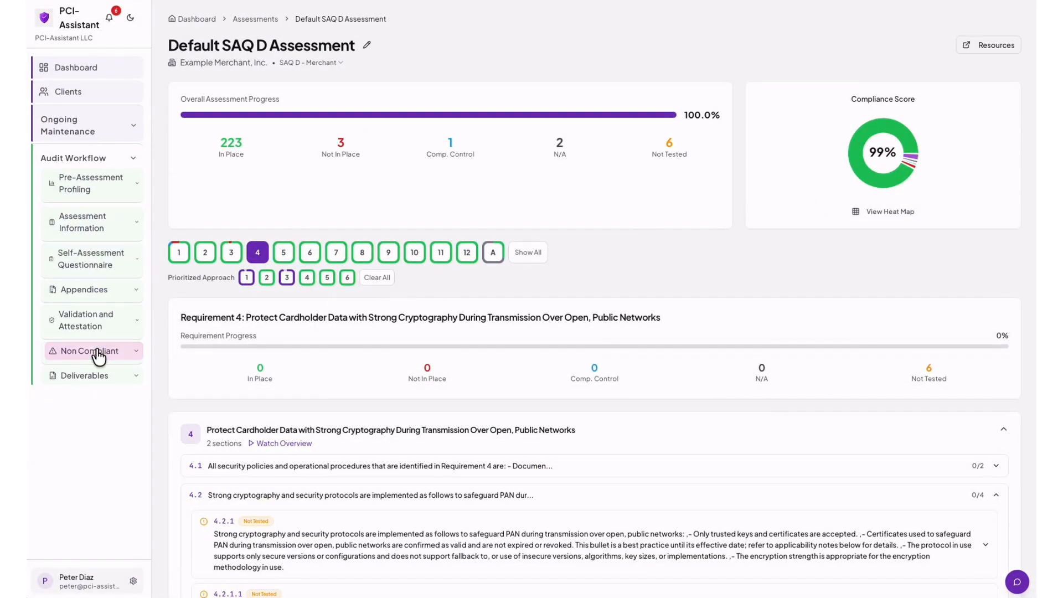
pyautogui.click(130, 353)
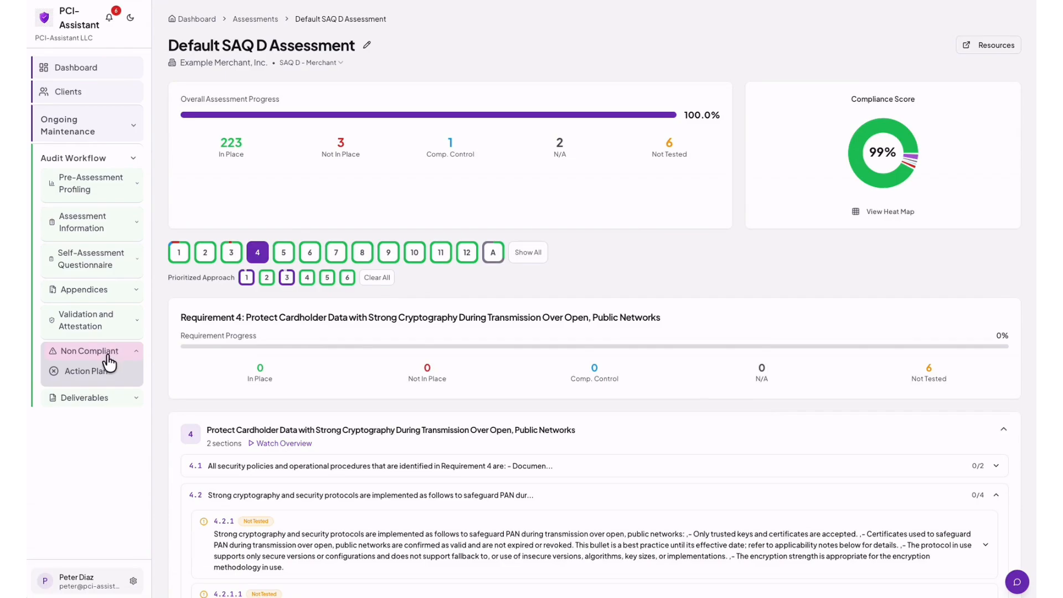
pyautogui.click(90, 373)
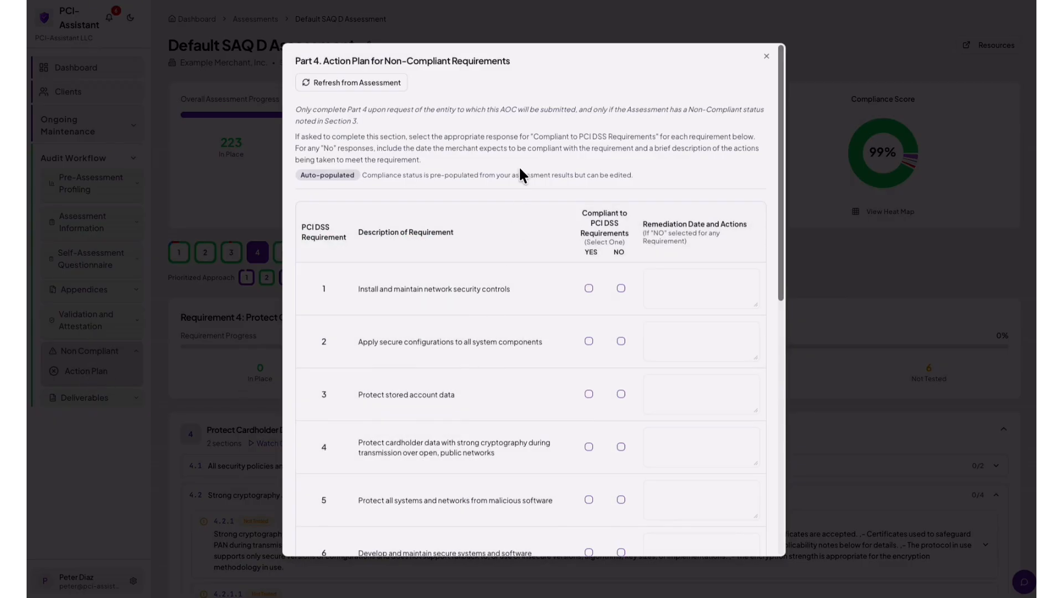
pyautogui.scroll(-1, 520, 175)
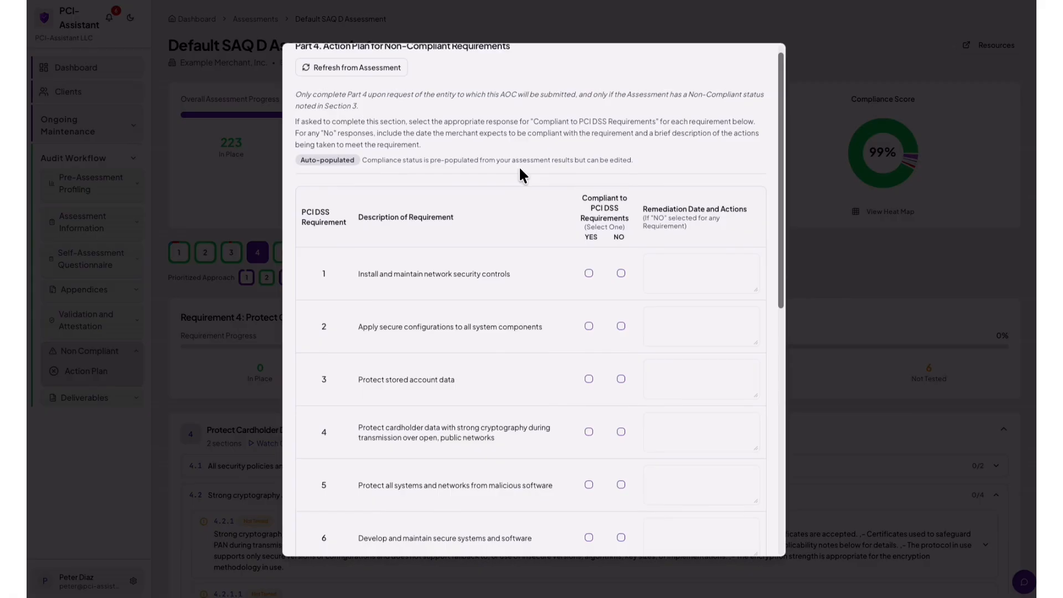
pyautogui.scroll(-1, 521, 175)
pyautogui.scroll(-3, 520, 175)
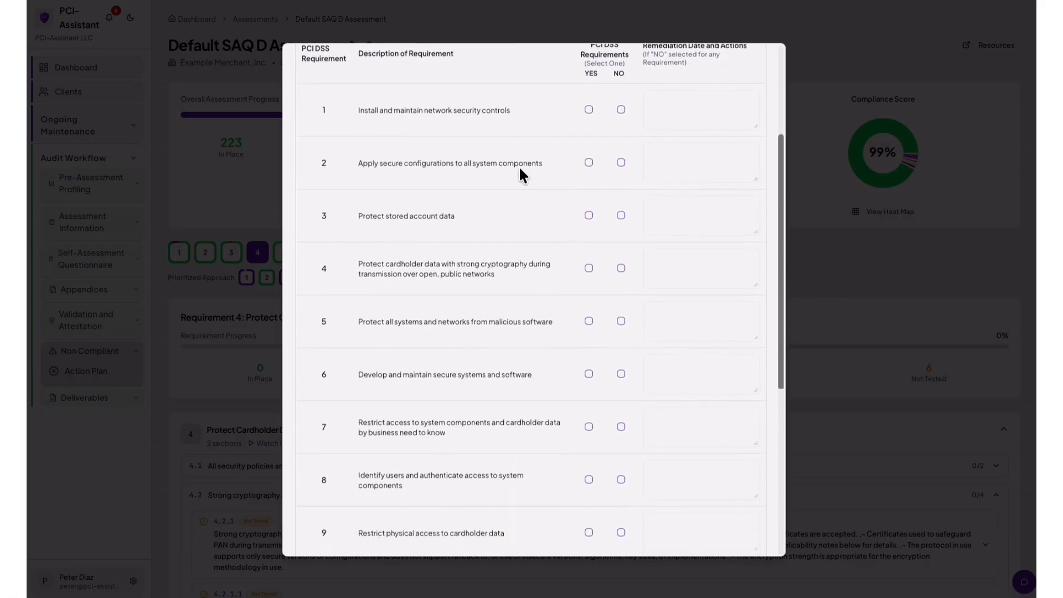
pyautogui.scroll(-5, 520, 175)
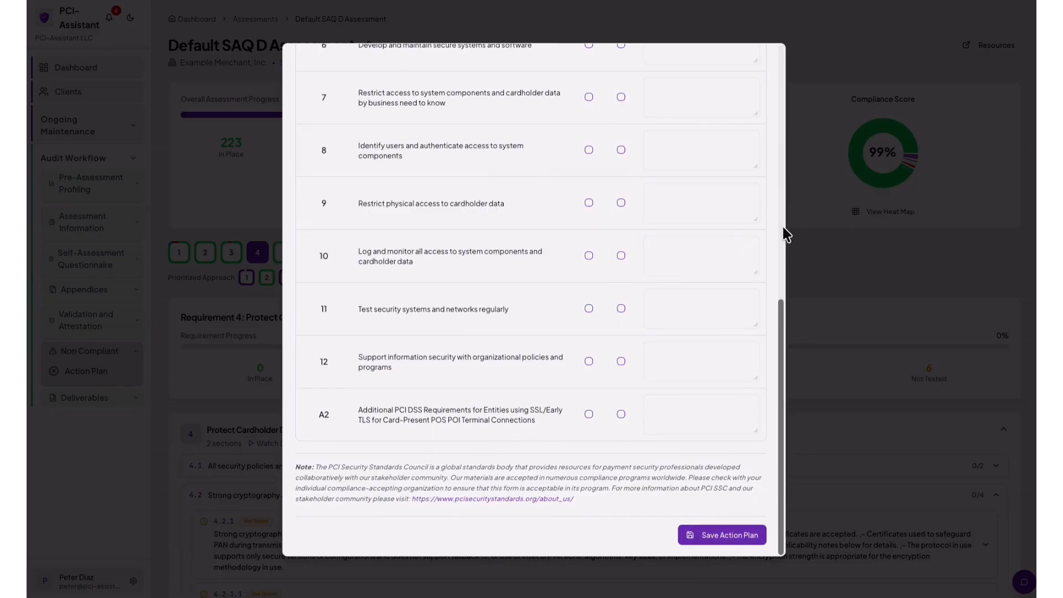
pyautogui.scroll(2, 770, 77)
pyautogui.scroll(6, 767, 72)
pyautogui.click(848, 87)
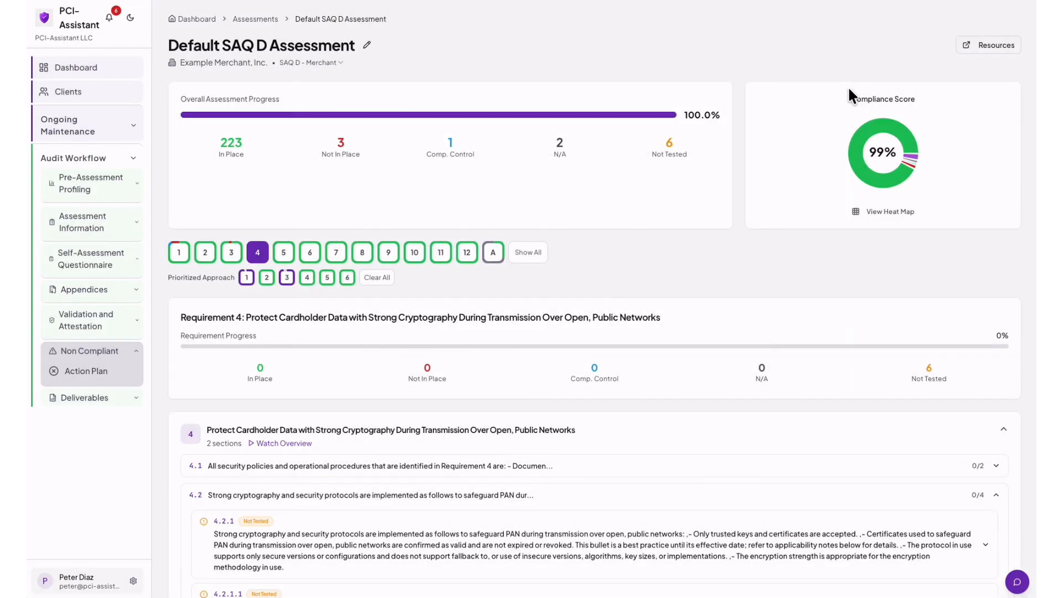
pyautogui.scroll(-2, 830, 221)
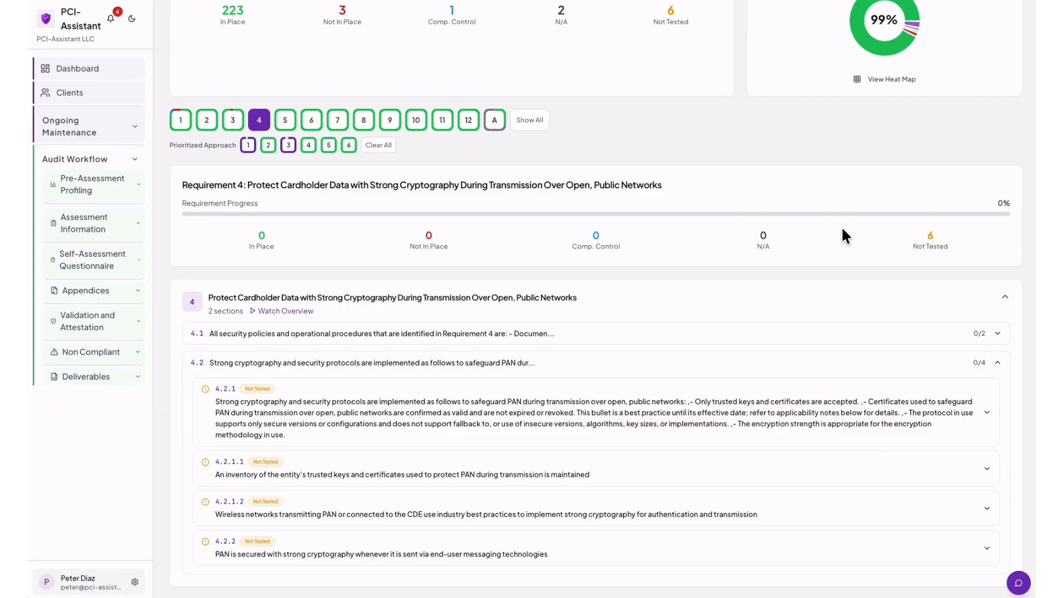
# Download the evidence files from Deliverables and check each requirement's folder in Preview before closing it.
pyautogui.click(137, 380)
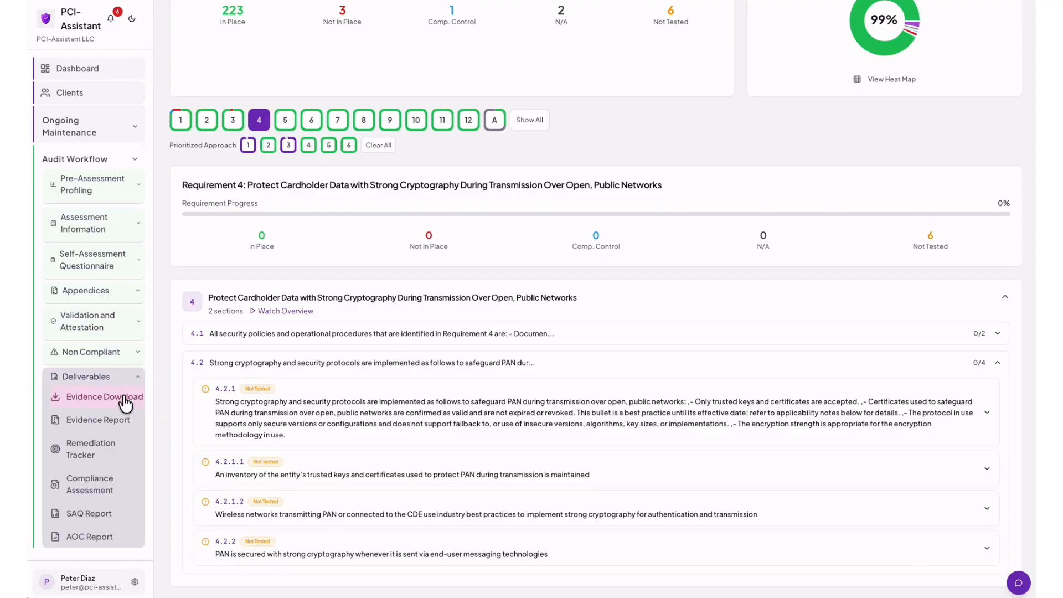
pyautogui.click(122, 400)
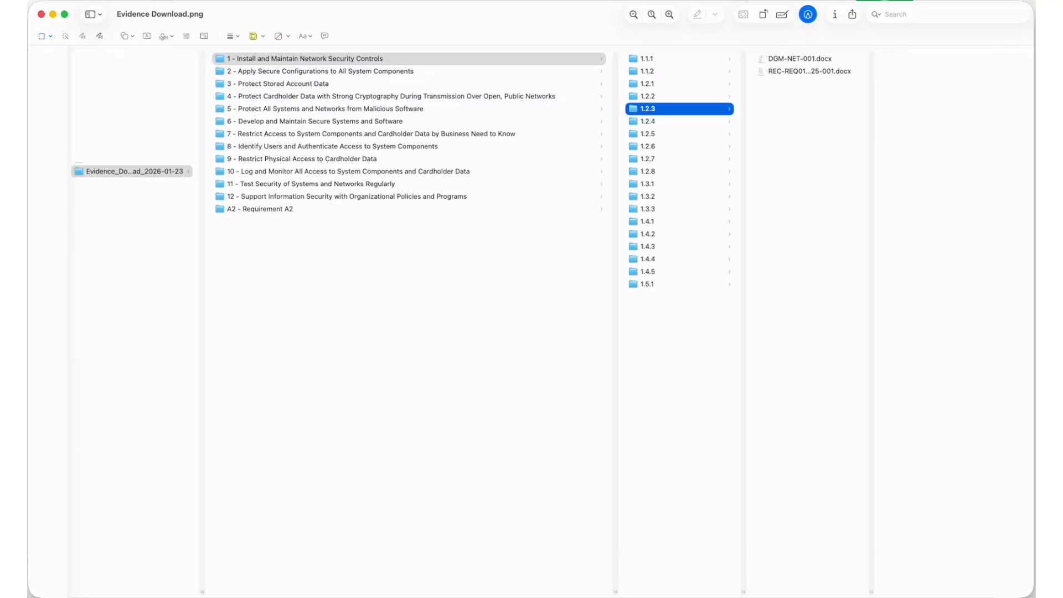
pyautogui.click(40, 14)
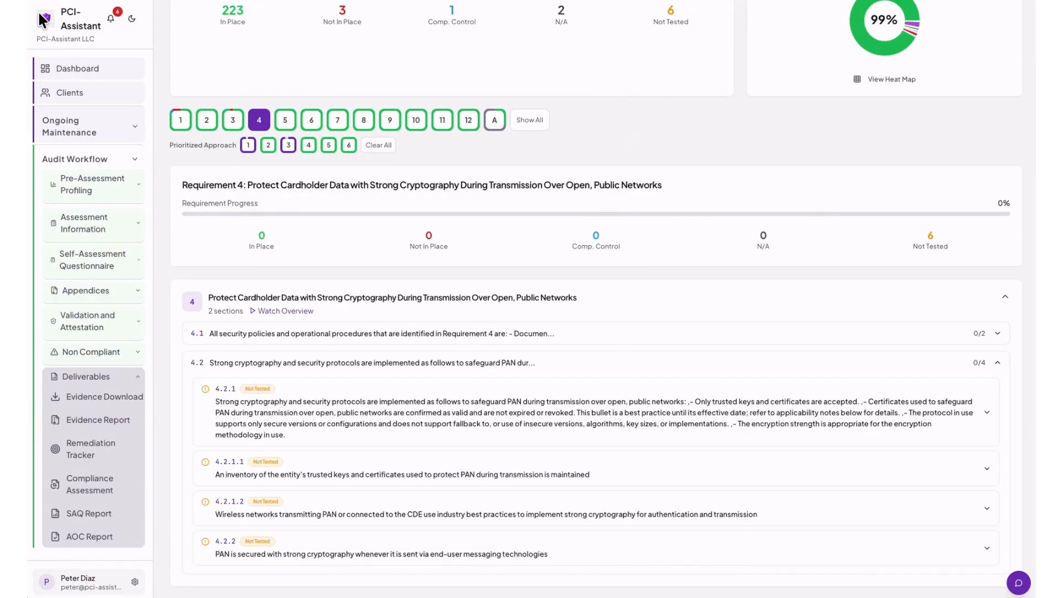
# Export the evidence report as CSV, review it in Excel, and close without saving.
pyautogui.click(103, 420)
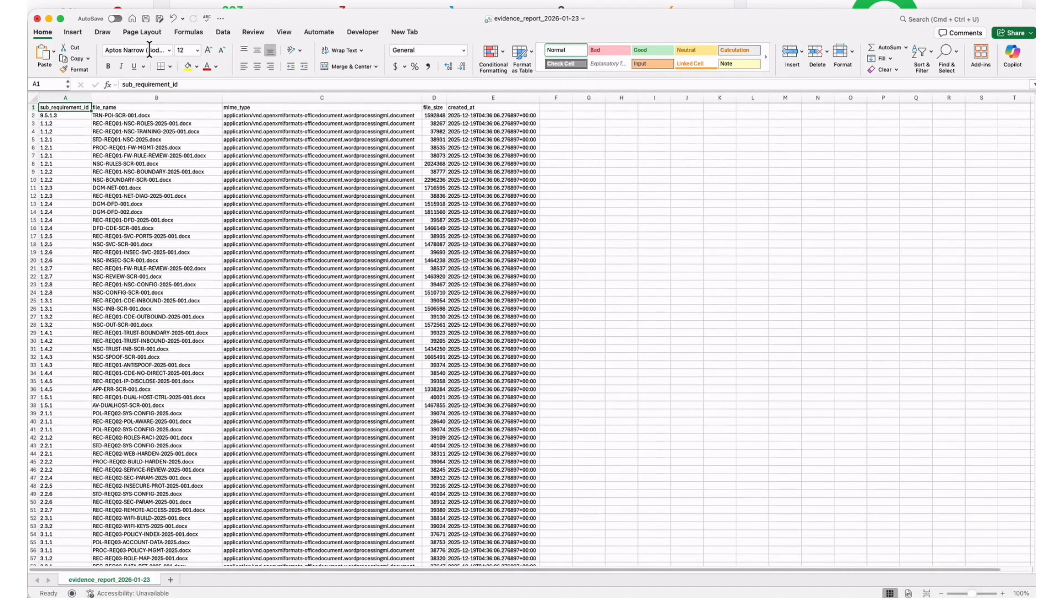
pyautogui.click(36, 19)
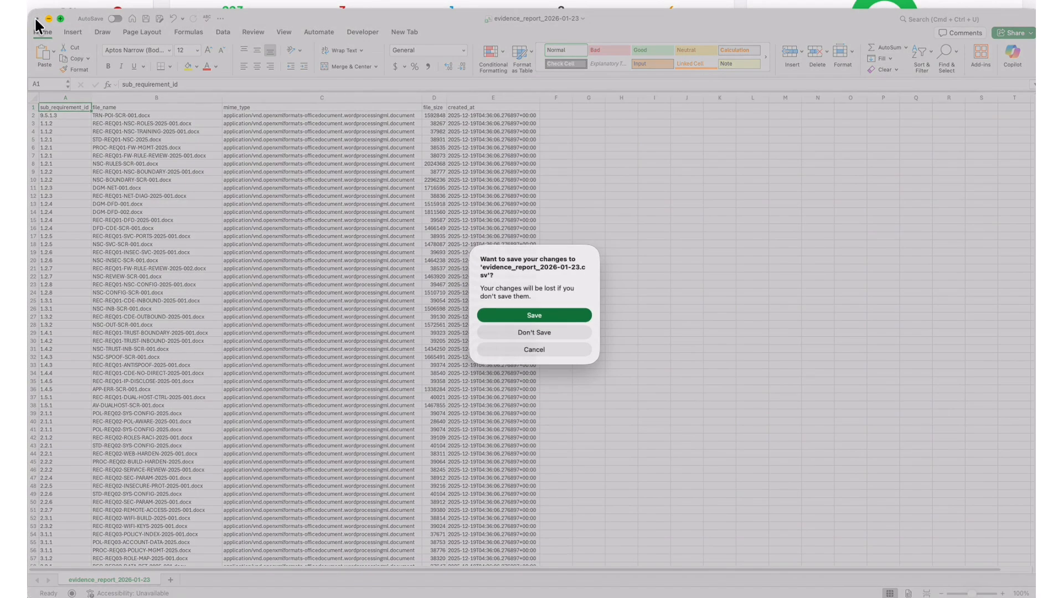
pyautogui.click(520, 330)
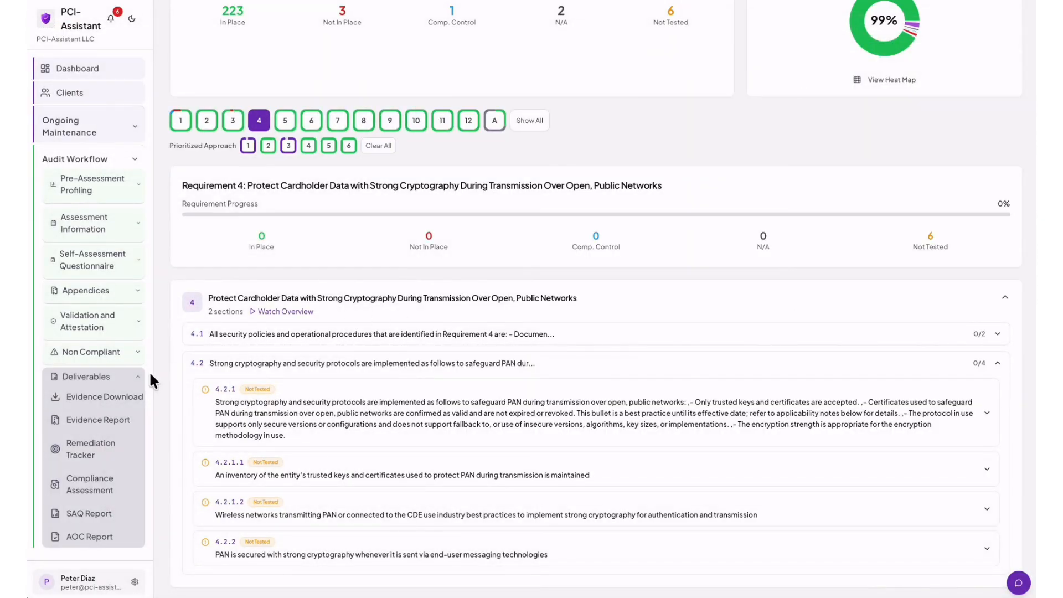
# Export the remediation tracker CSV, look over its three Not In Place items, and close Excel.
pyautogui.click(92, 446)
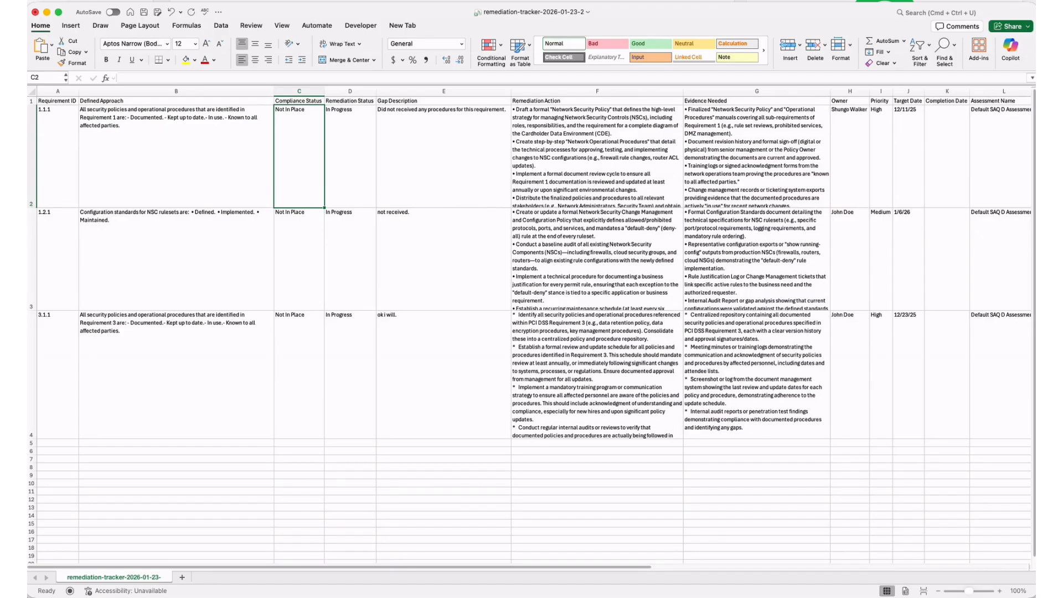
pyautogui.hscroll(10, 821, 319)
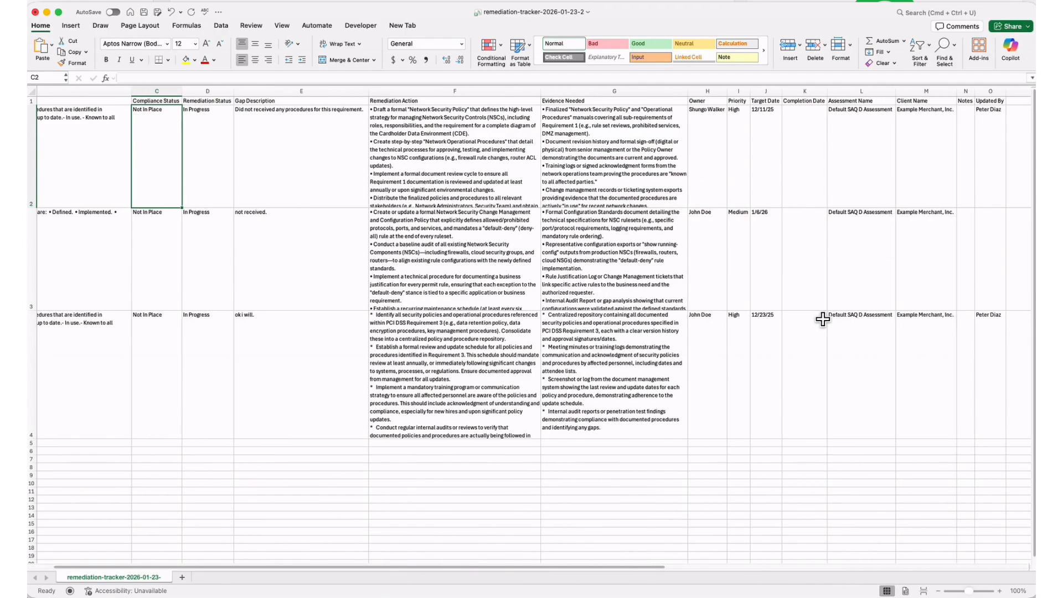
pyautogui.hscroll(-10, 821, 320)
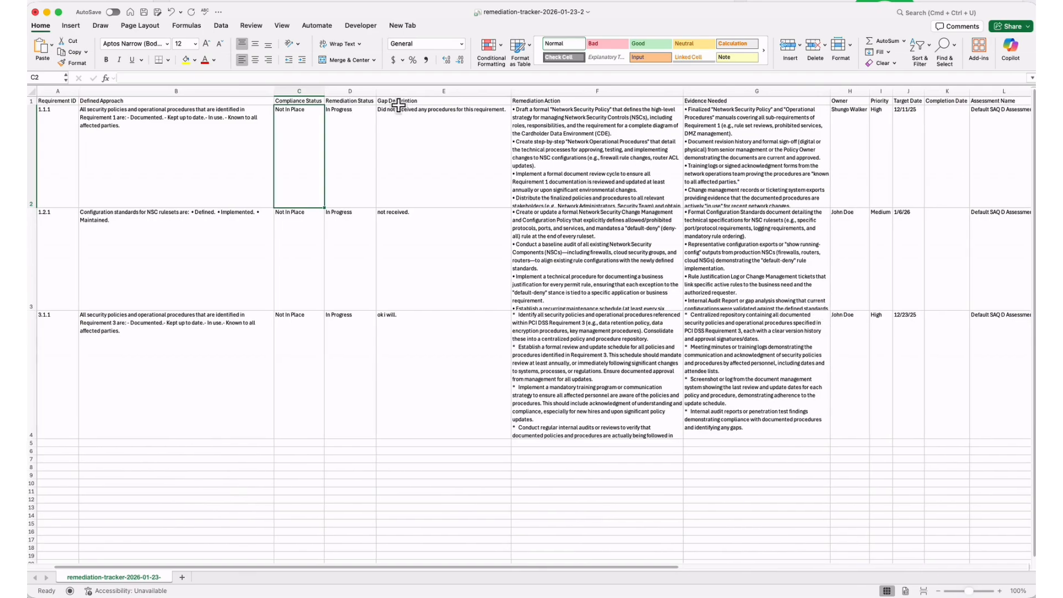
pyautogui.click(35, 11)
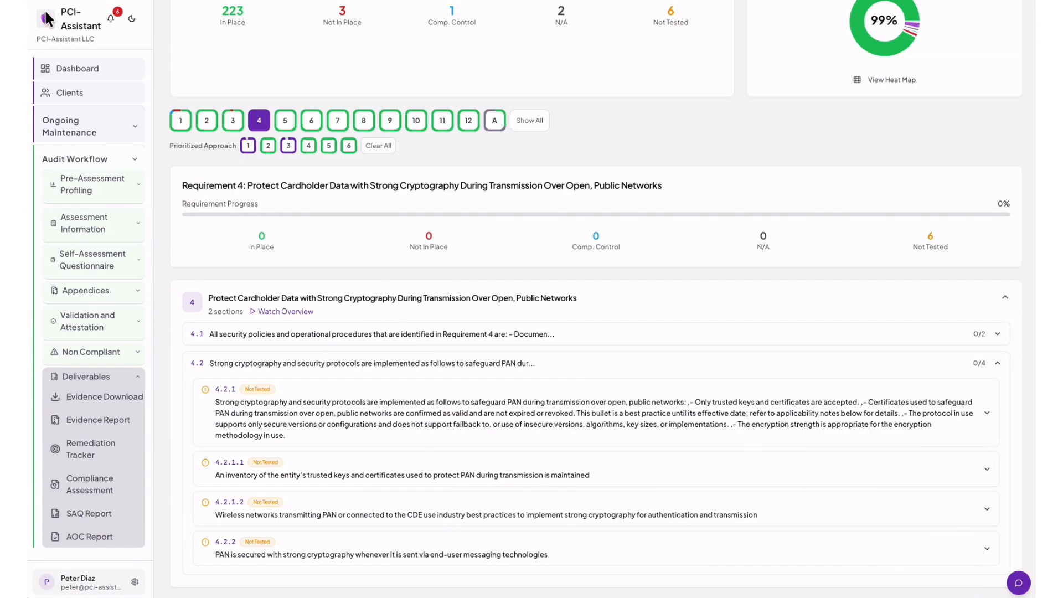
# Export the compliance assessment as a PDF and scroll through it in Acrobat.
pyautogui.click(90, 488)
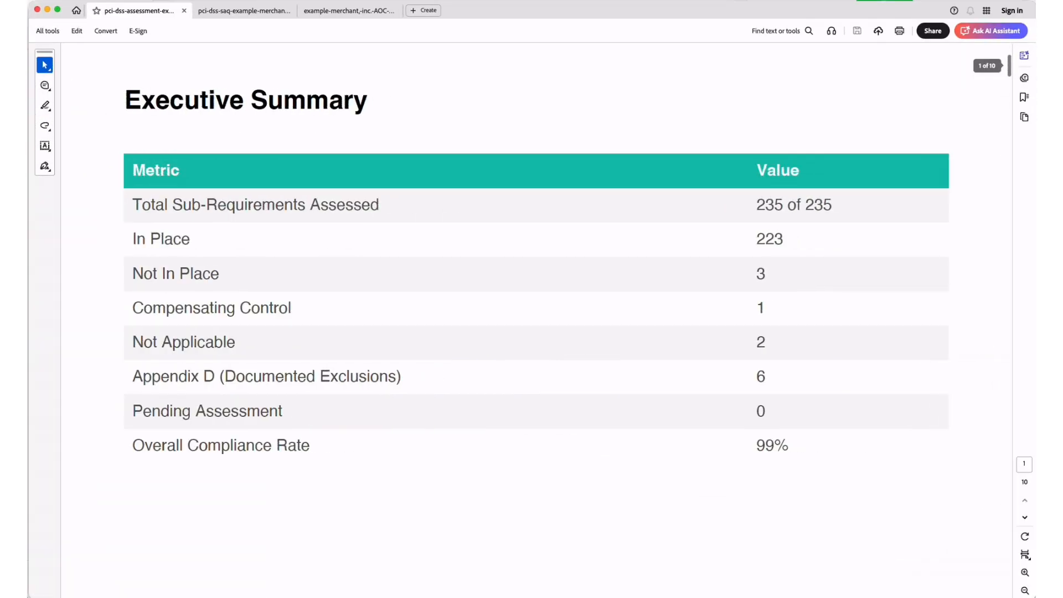
pyautogui.scroll(5, 727, 334)
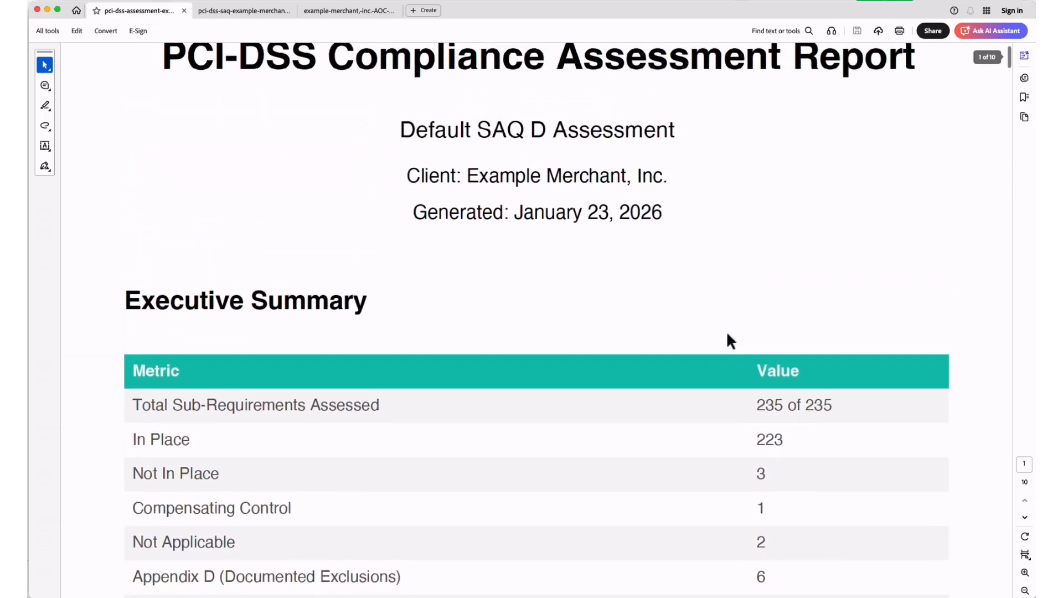
pyautogui.scroll(-20, 727, 334)
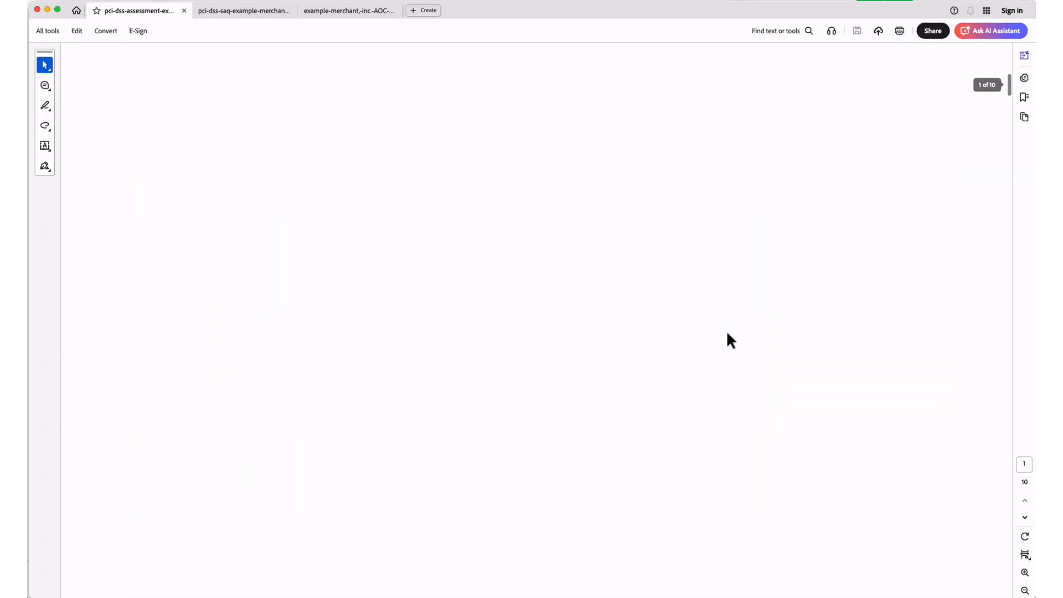
pyautogui.scroll(-15, 726, 331)
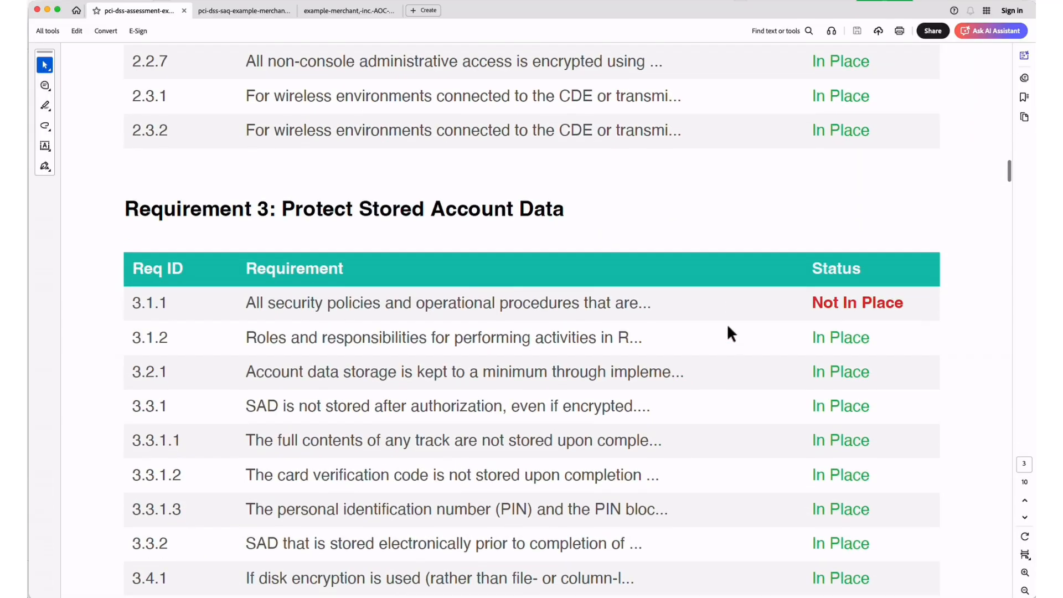
# Download the official SAQ report PDF and read through it in Acrobat.
pyautogui.click(47, 9)
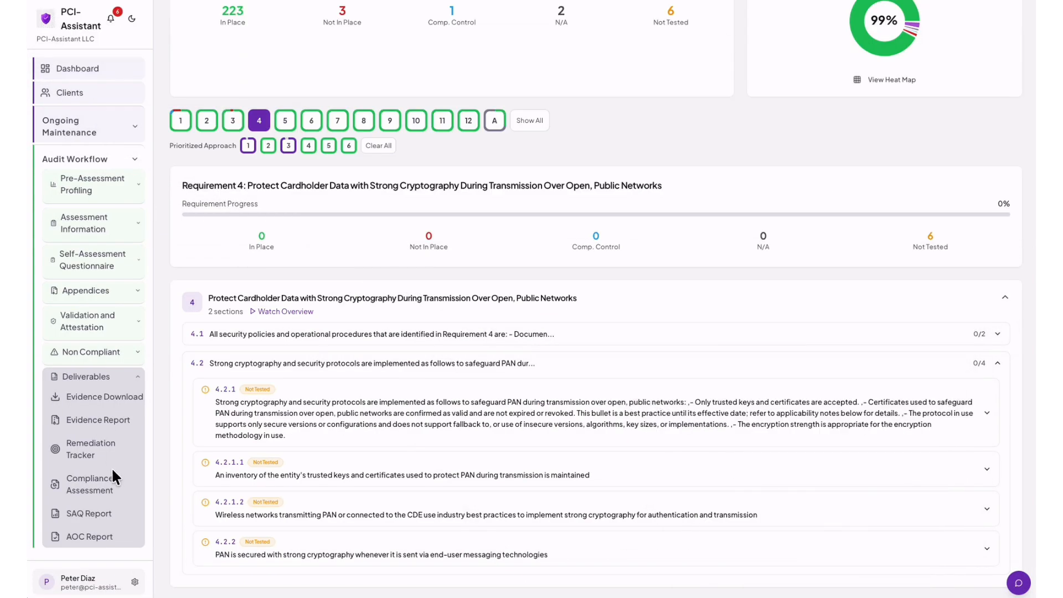
pyautogui.click(93, 513)
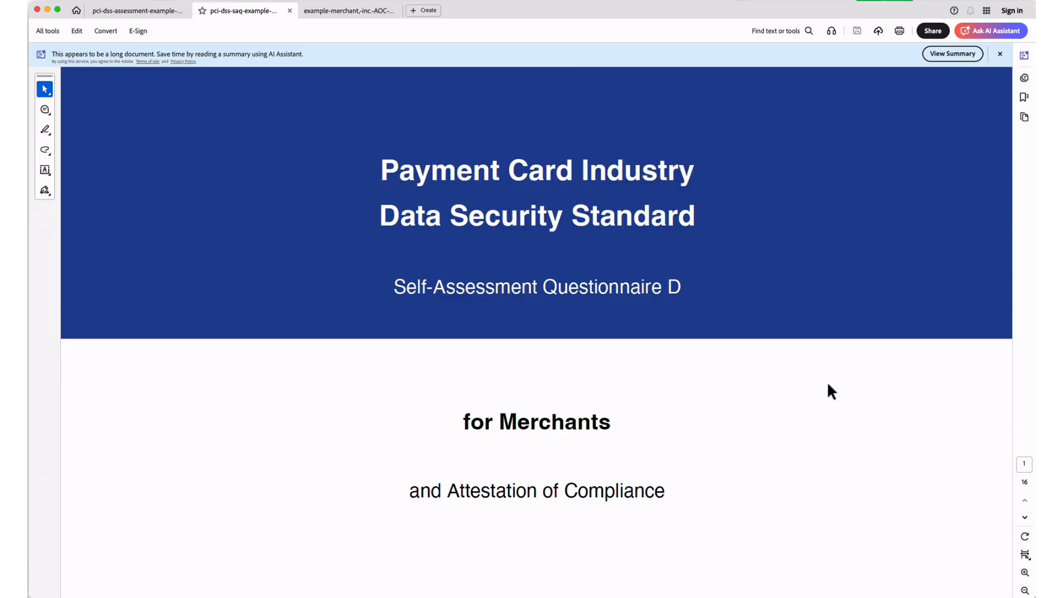
pyautogui.scroll(-10, 826, 390)
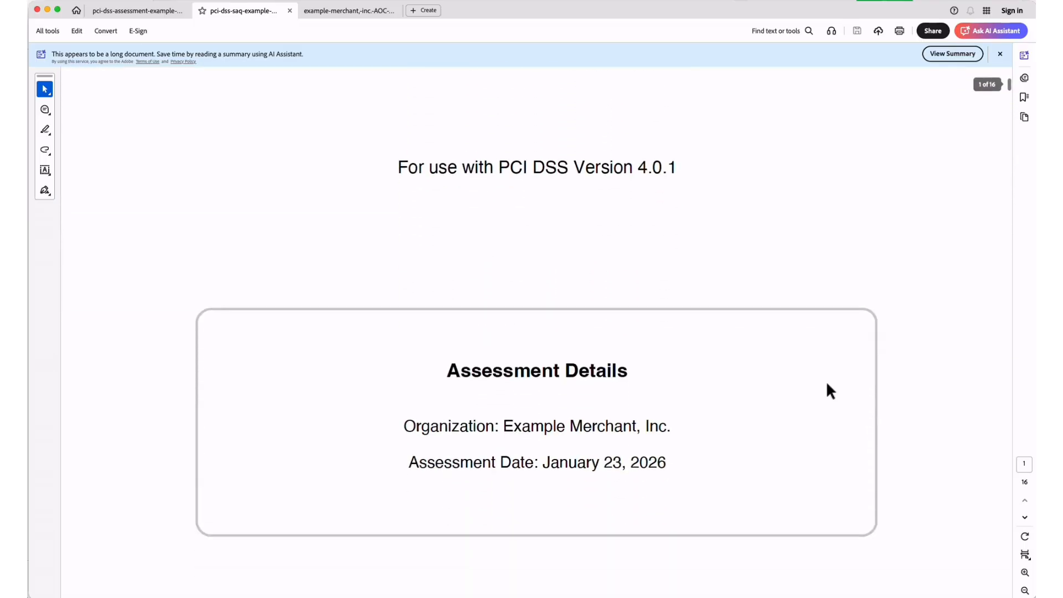
pyautogui.scroll(-15, 821, 377)
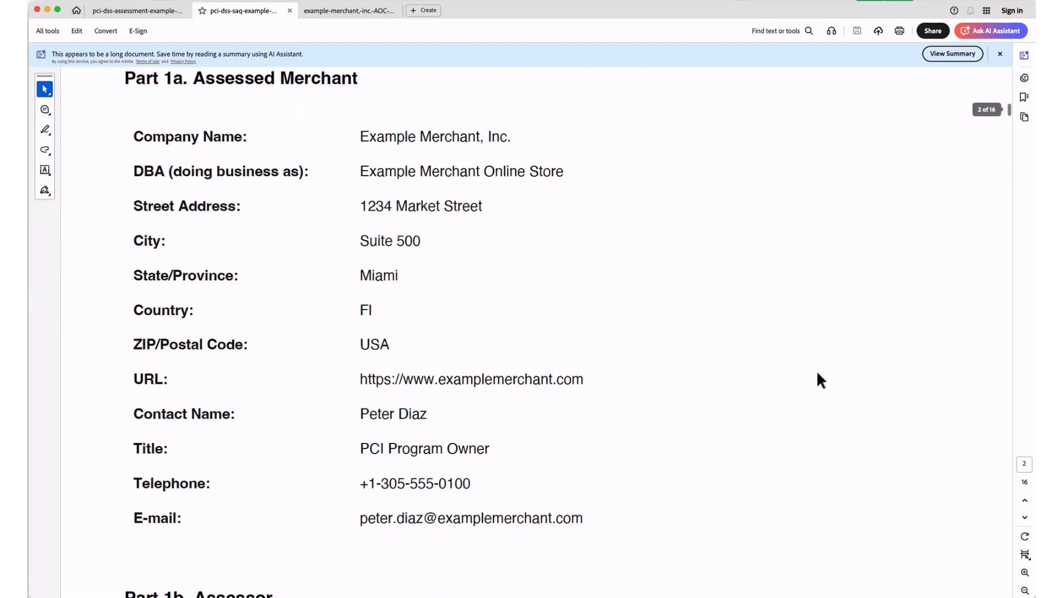
pyautogui.scroll(-20, 817, 373)
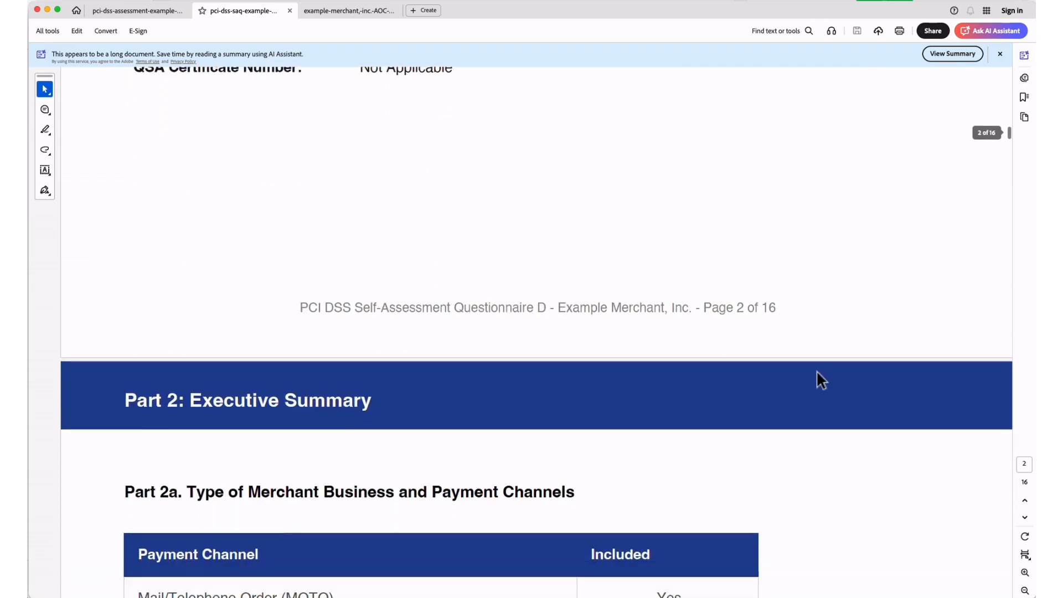
pyautogui.scroll(-20, 817, 372)
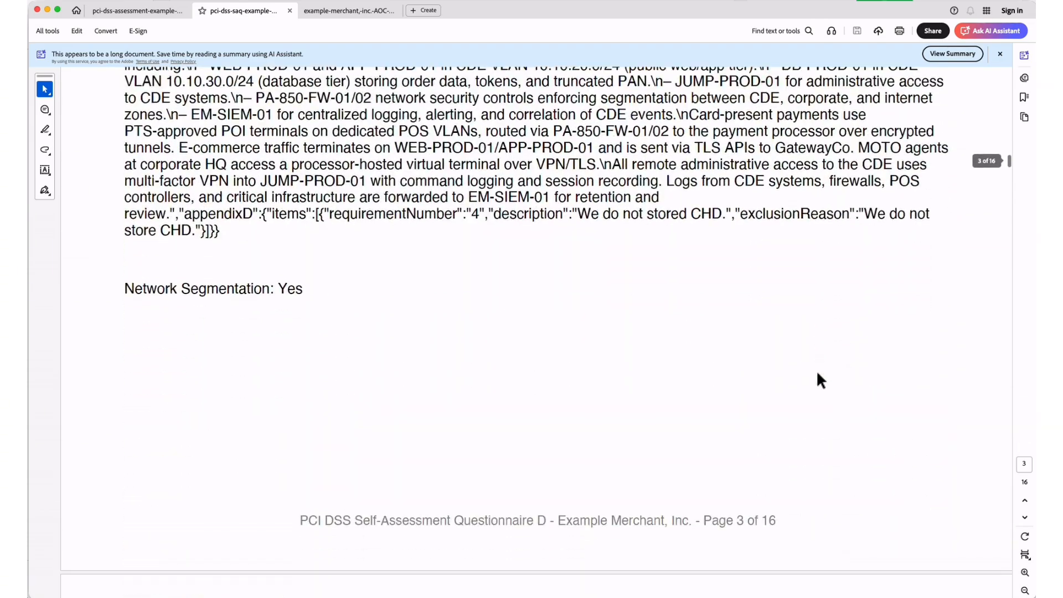
pyautogui.scroll(-20, 817, 373)
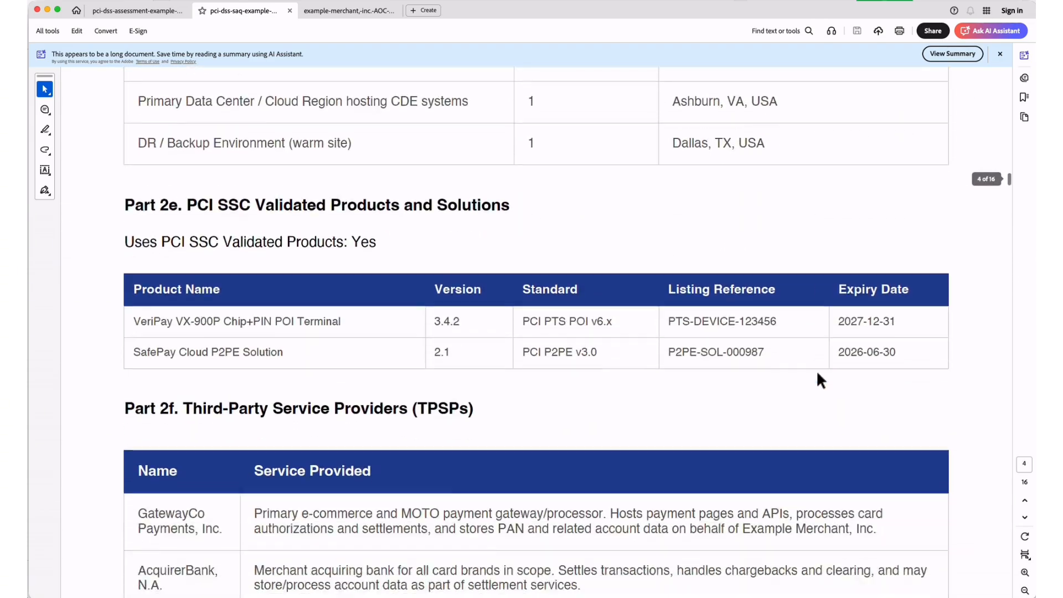
pyautogui.scroll(-20, 817, 381)
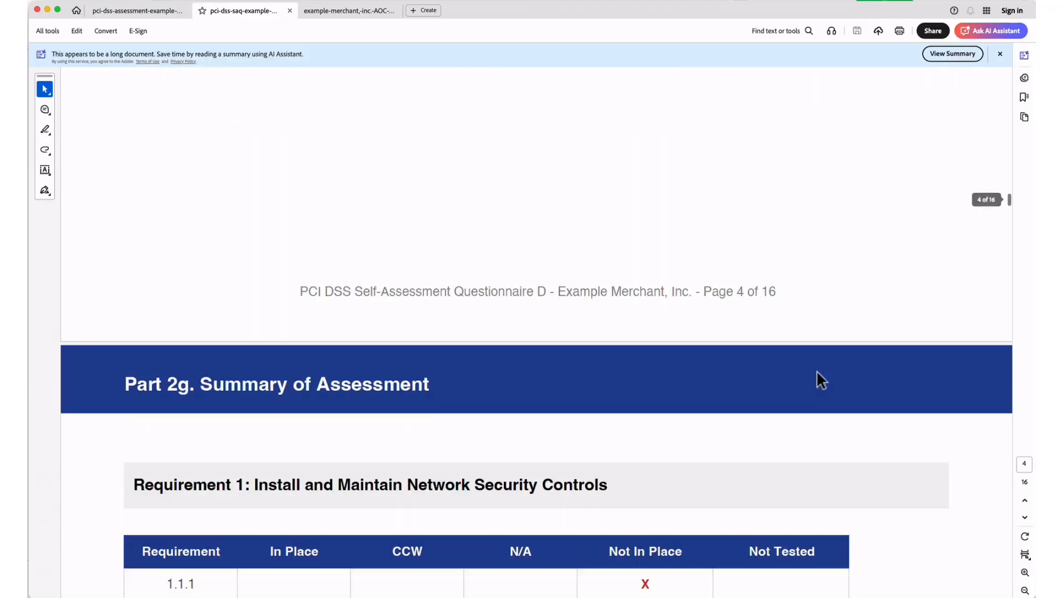
pyautogui.scroll(-20, 820, 380)
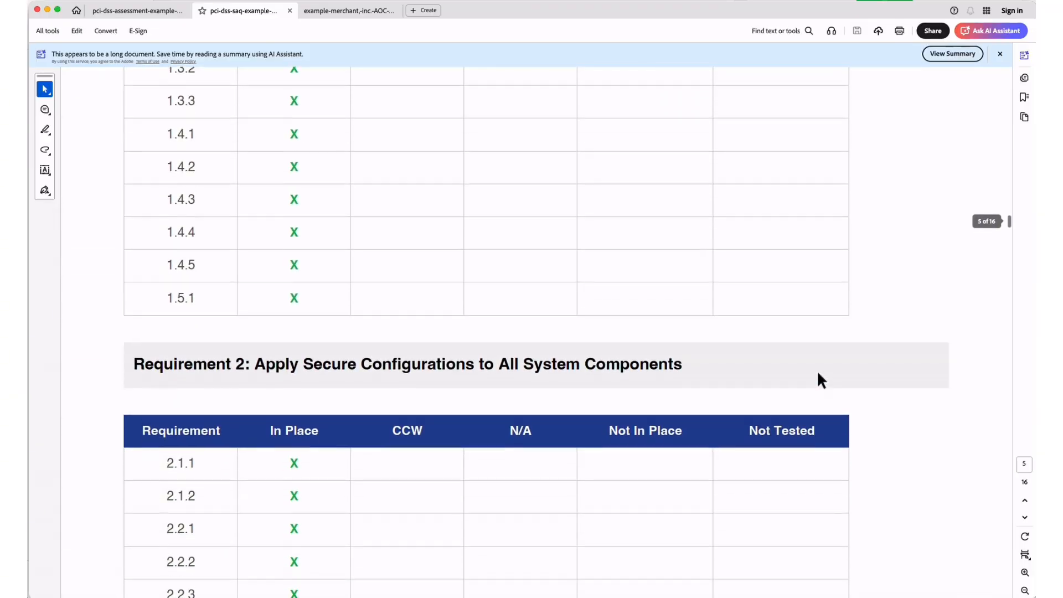
# Download the eight-page Attestation of Compliance PDF and scroll through it to Part 2c.
pyautogui.click(47, 10)
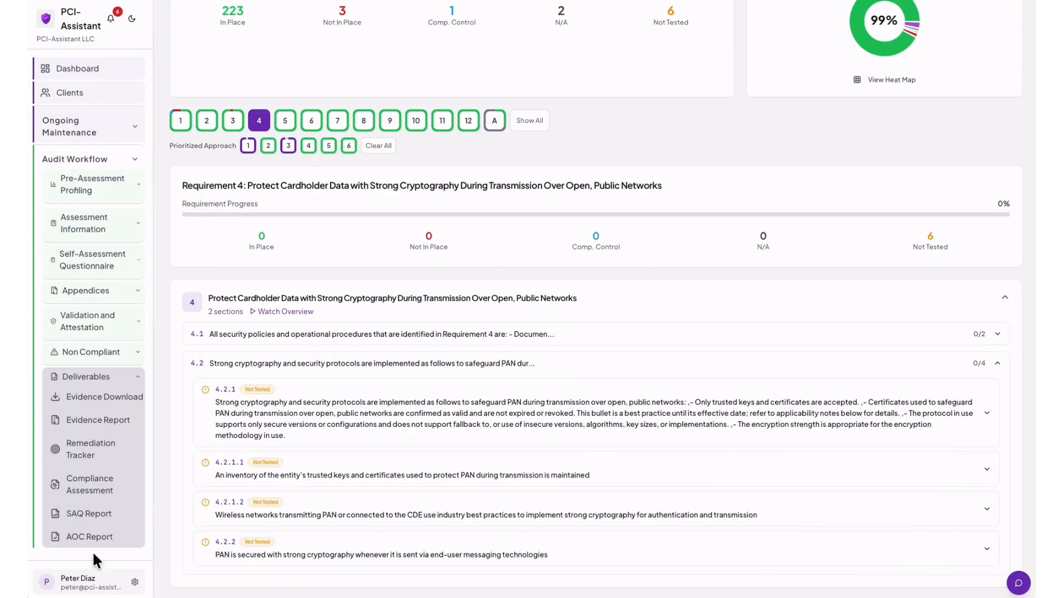
pyautogui.click(95, 536)
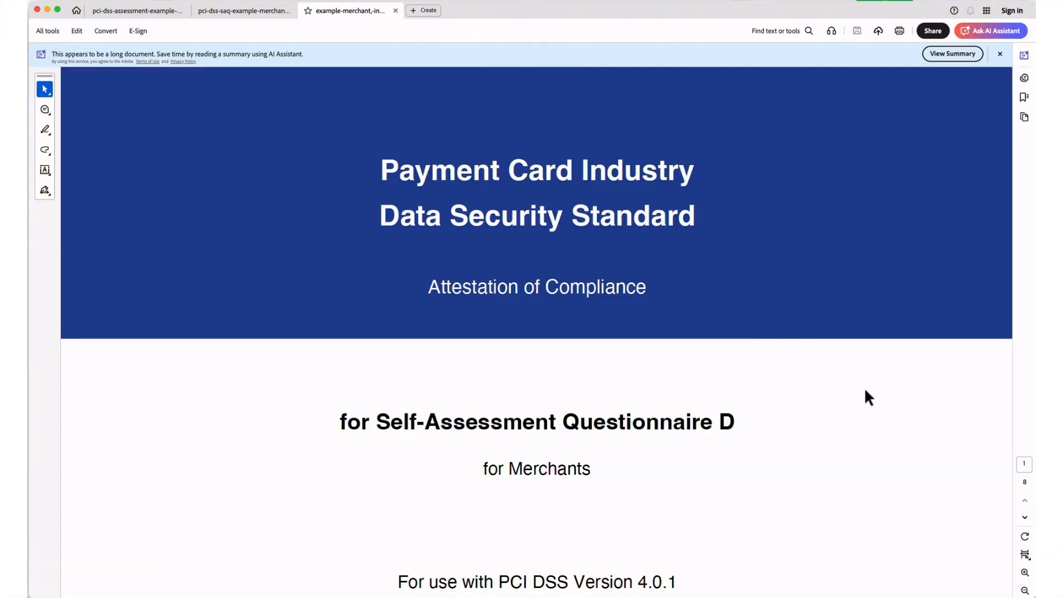
pyautogui.scroll(-5, 865, 396)
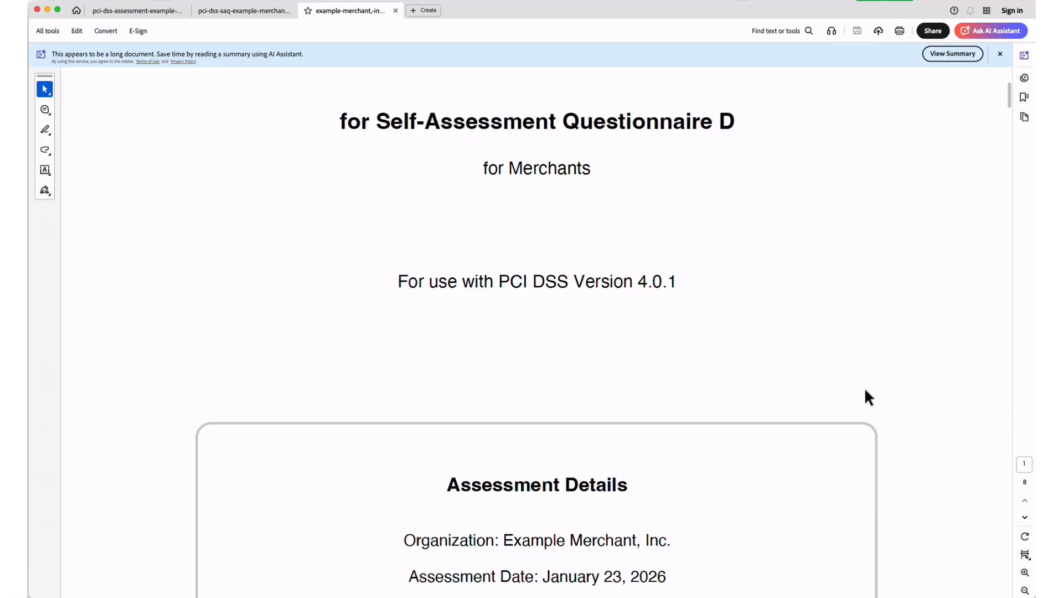
pyautogui.scroll(-3, 864, 390)
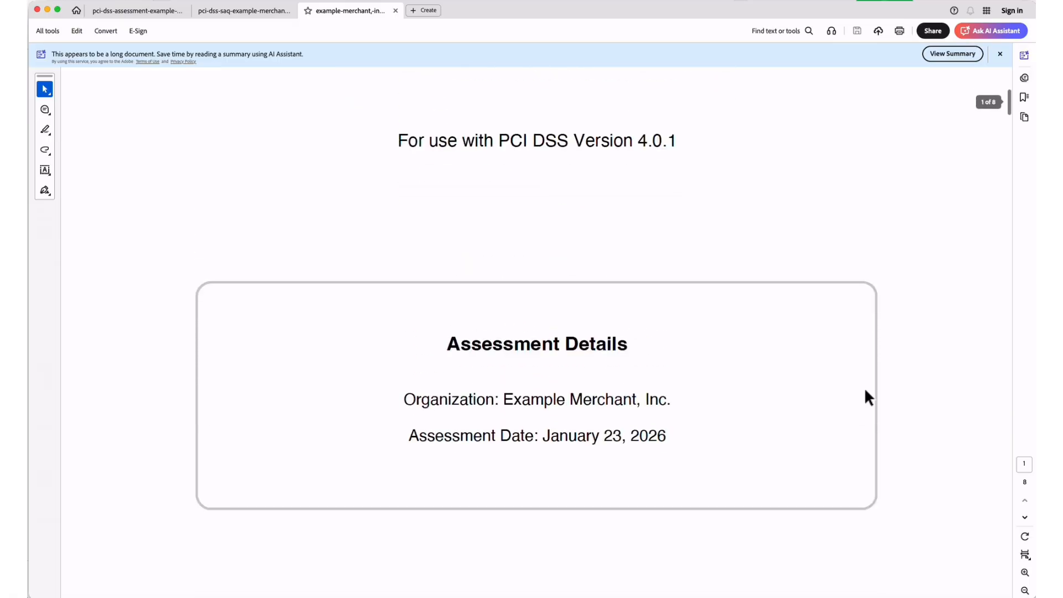
pyautogui.scroll(-8, 865, 390)
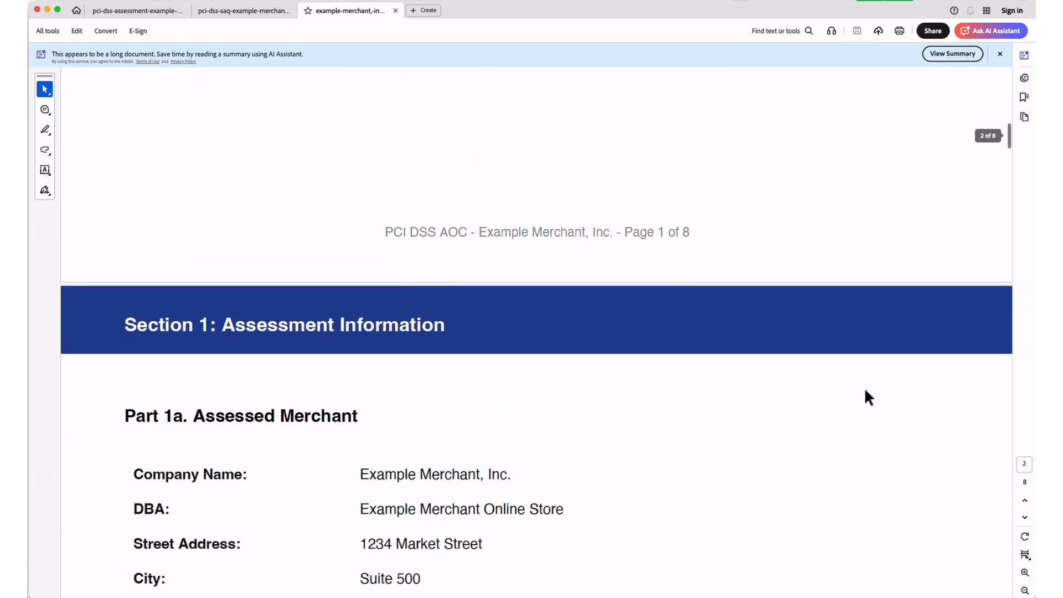
pyautogui.scroll(-10, 865, 391)
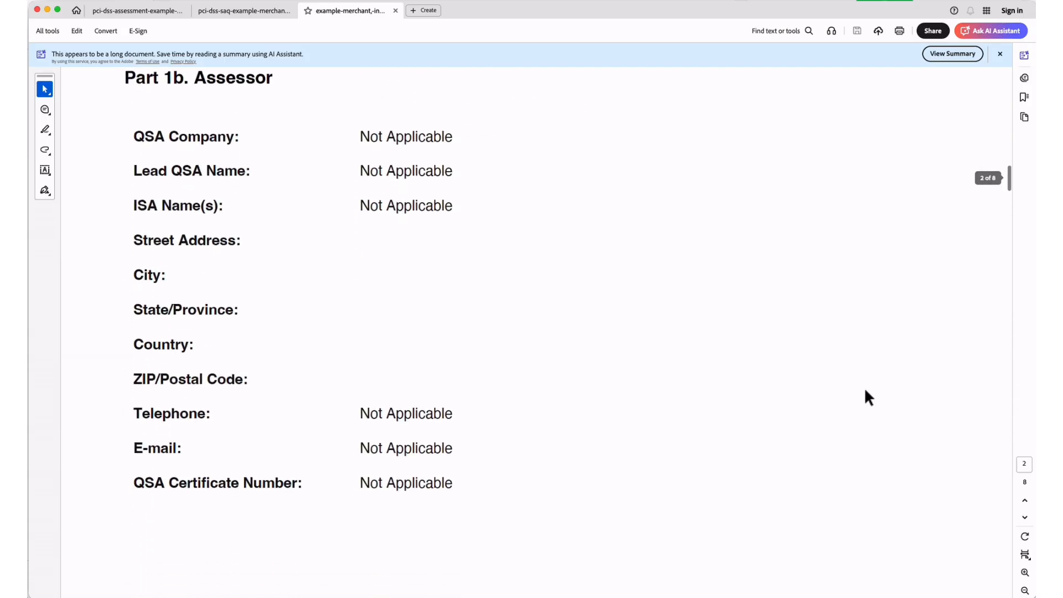
pyautogui.scroll(-10, 864, 394)
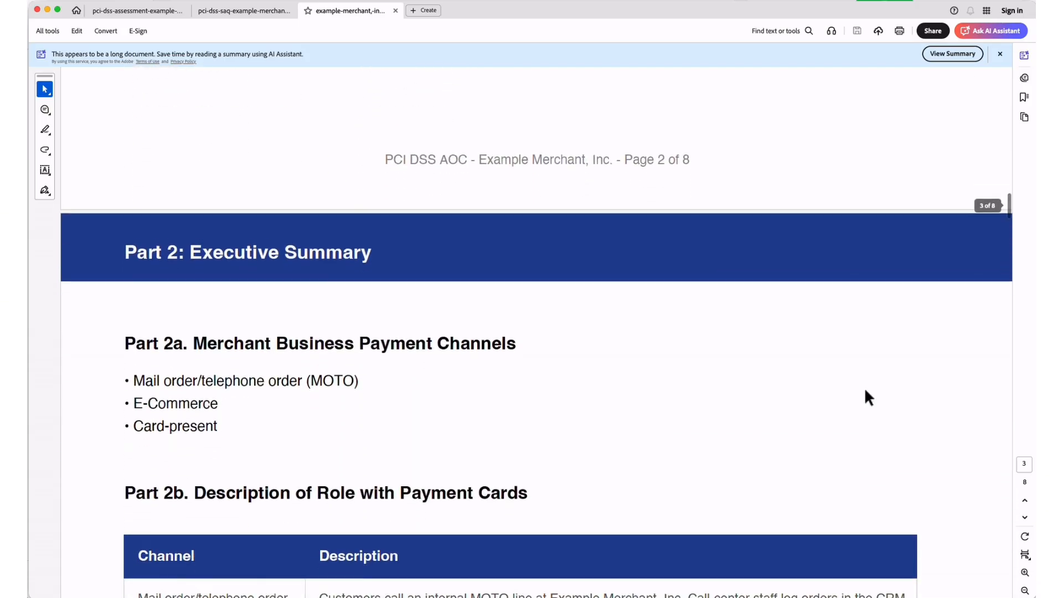
pyautogui.scroll(-10, 864, 391)
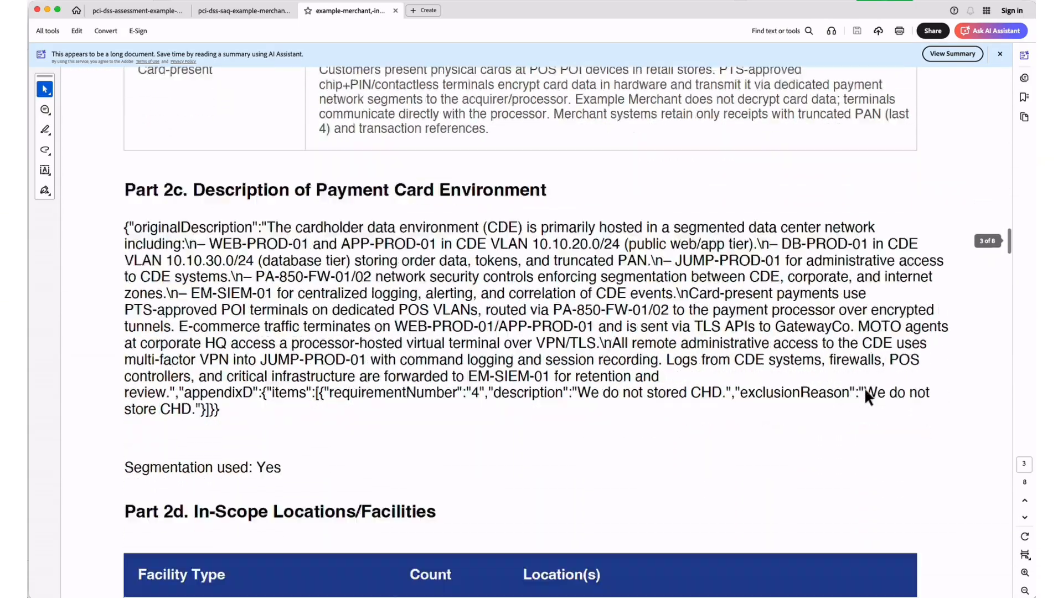
pyautogui.scroll(-10, 864, 388)
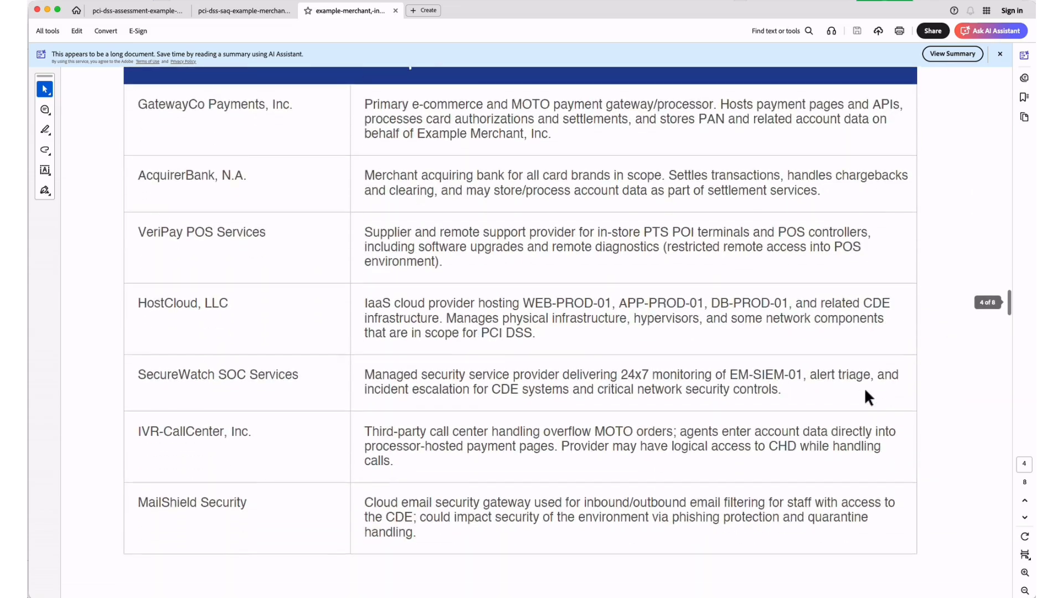
pyautogui.scroll(-10, 865, 387)
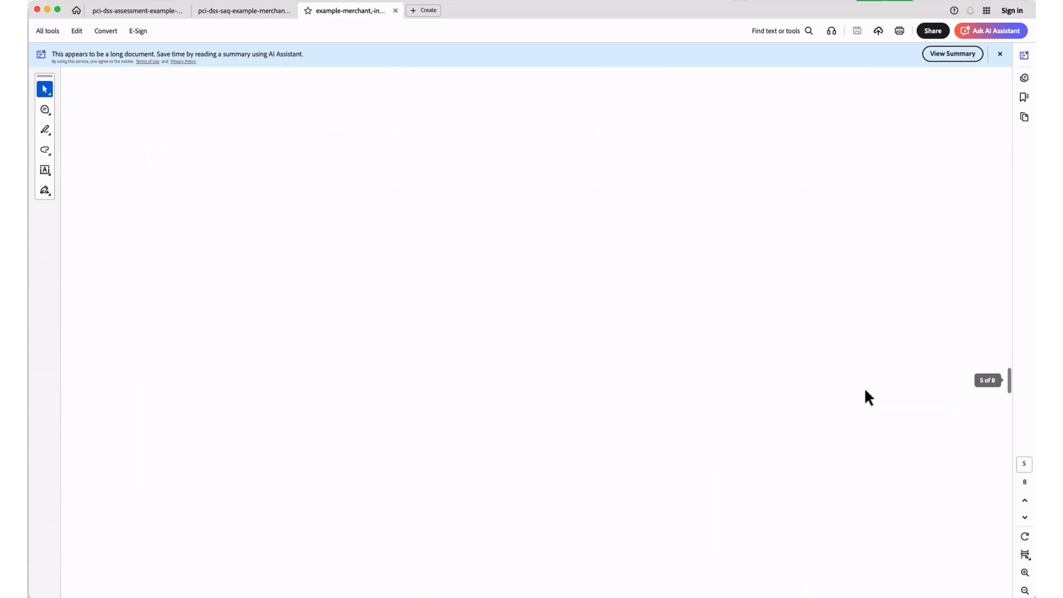
# Return to the Default SAQ D Assessment and expand Ongoing Maintenance to show schedule, provider and policy reviews.
pyautogui.click(47, 9)
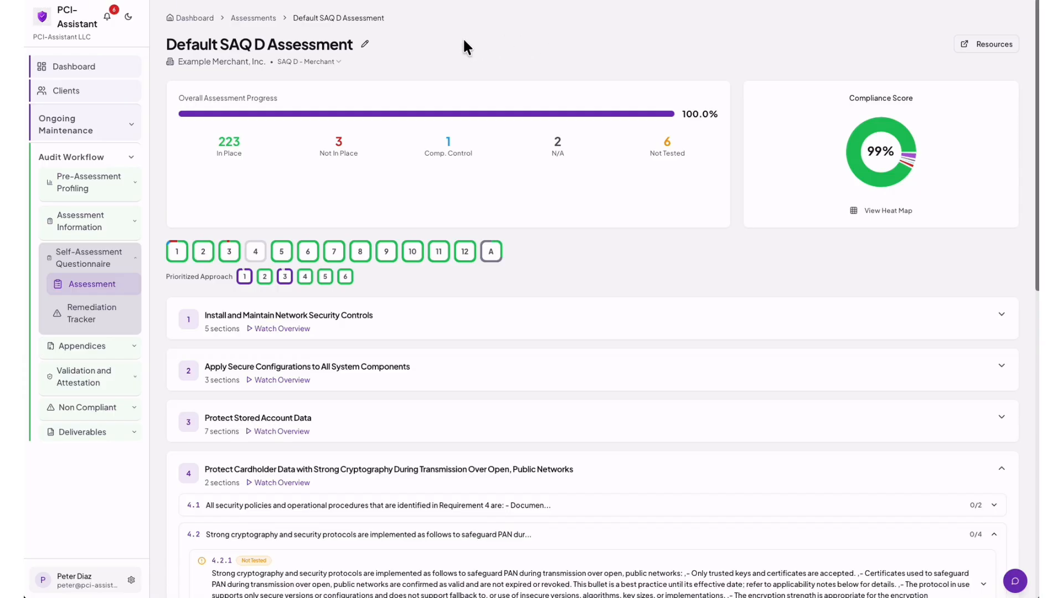
pyautogui.click(132, 131)
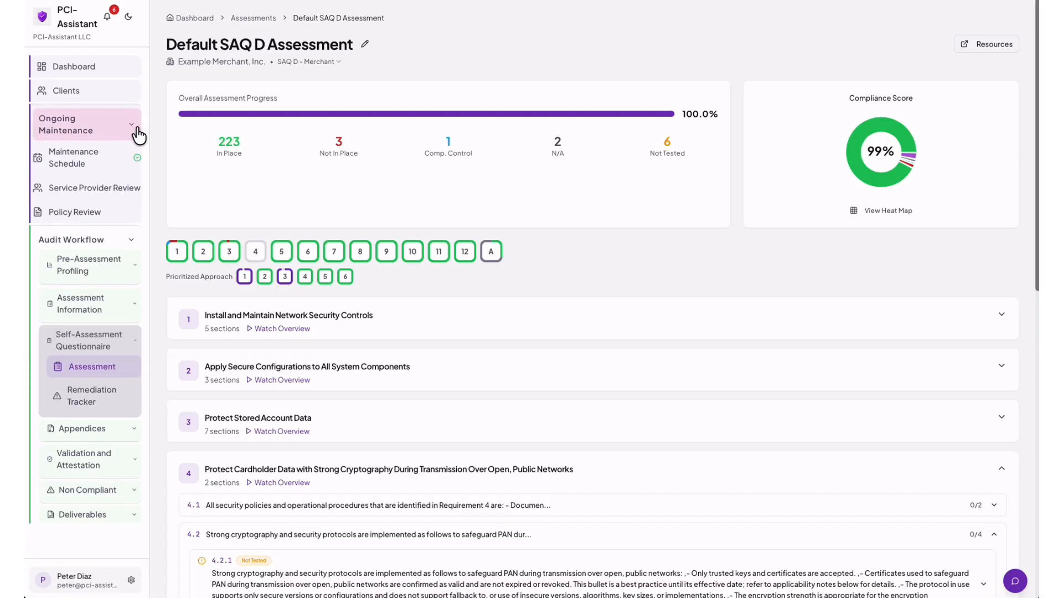
pyautogui.click(93, 163)
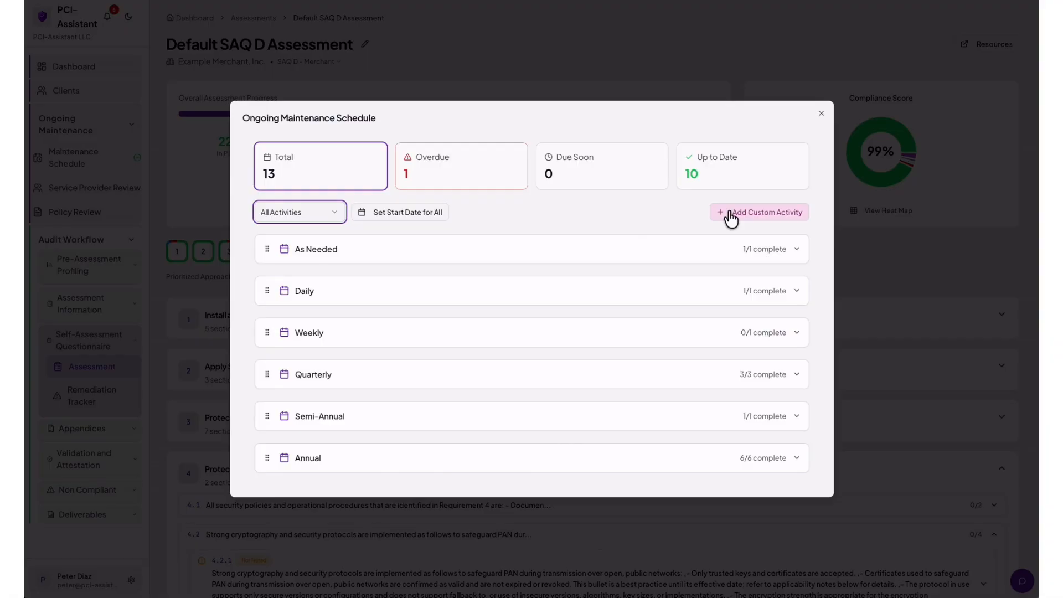
pyautogui.click(797, 334)
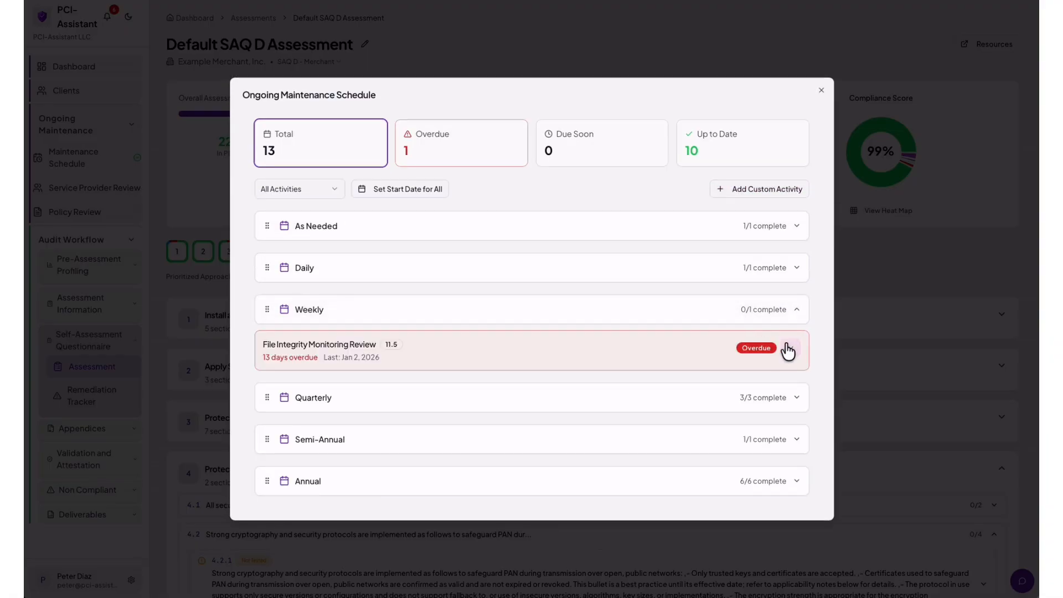
pyautogui.click(788, 348)
pyautogui.scroll(-2, 575, 274)
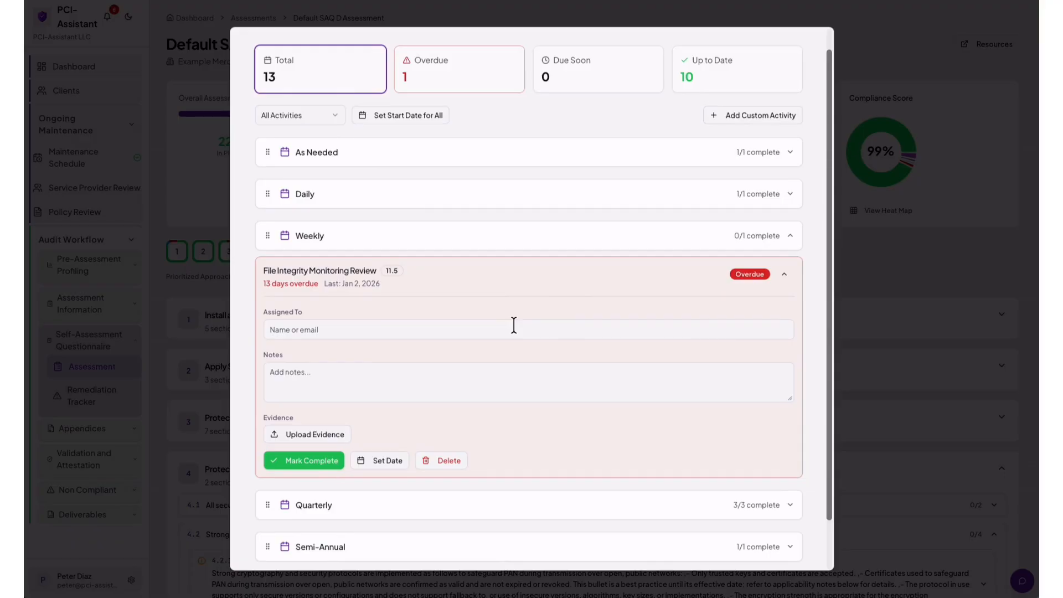
pyautogui.scroll(-1, 513, 325)
pyautogui.scroll(2, 516, 332)
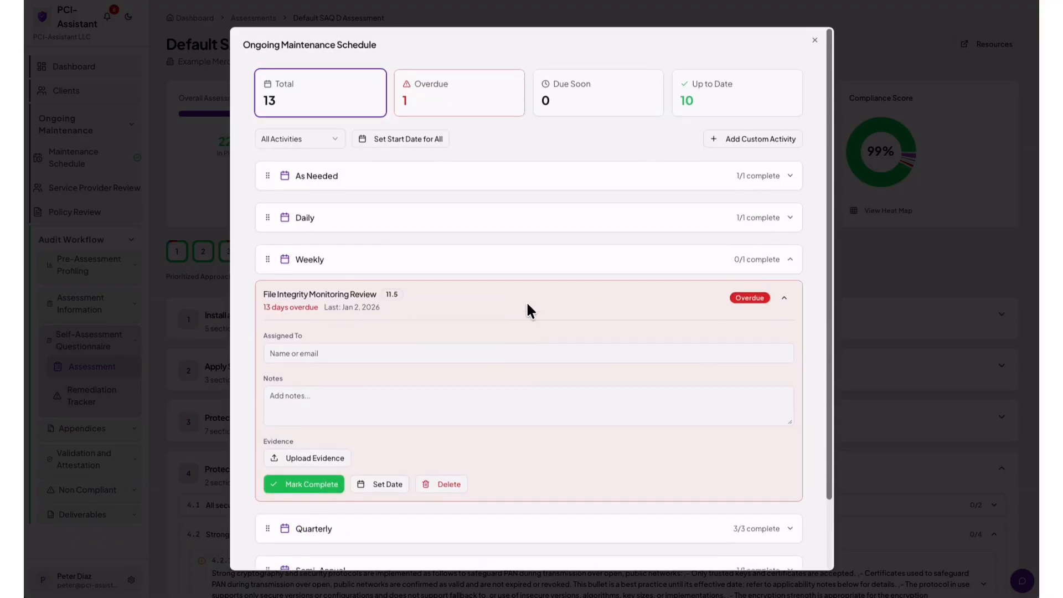
pyautogui.click(435, 98)
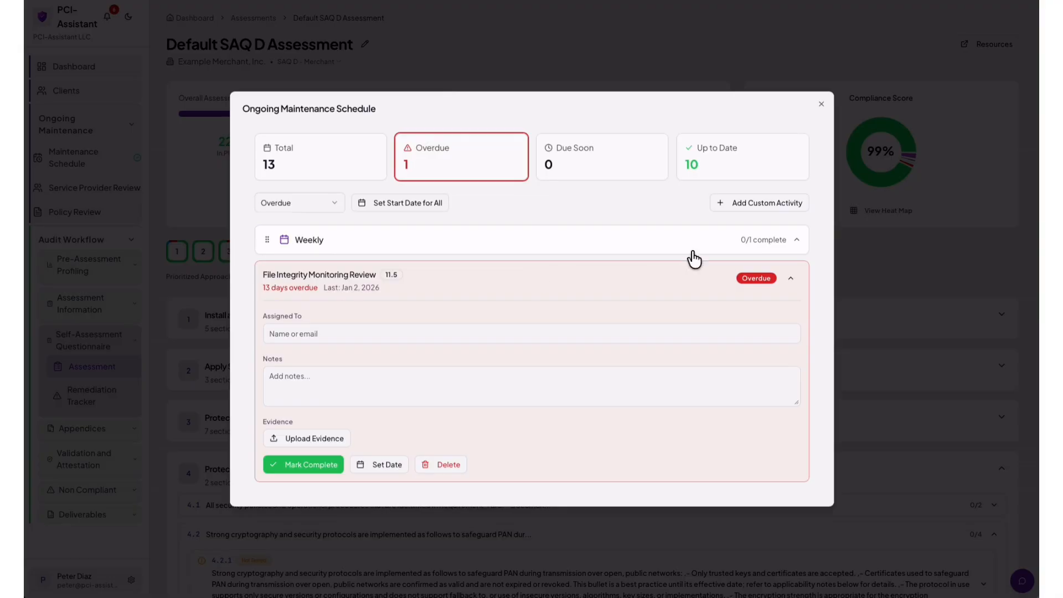
pyautogui.click(820, 107)
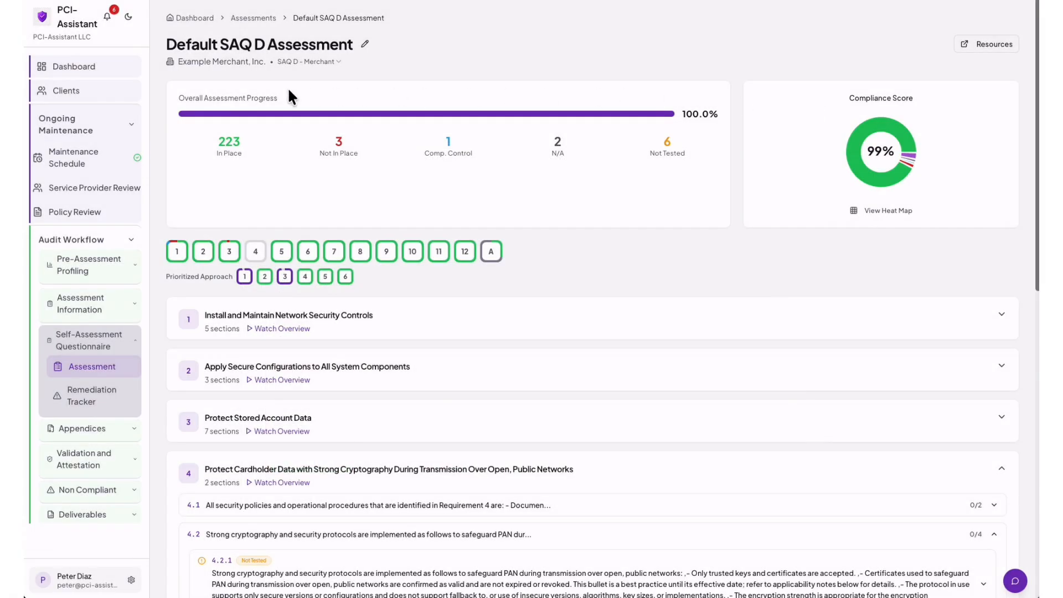
pyautogui.click(100, 191)
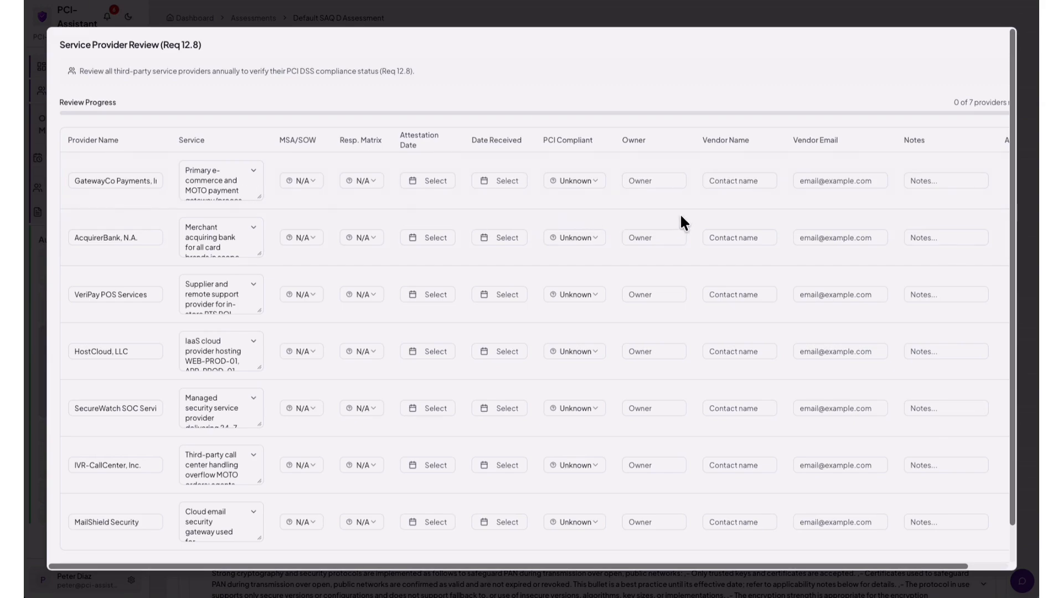
pyautogui.hscroll(5, 685, 222)
pyautogui.hscroll(-4, 685, 222)
pyautogui.scroll(-1, 685, 221)
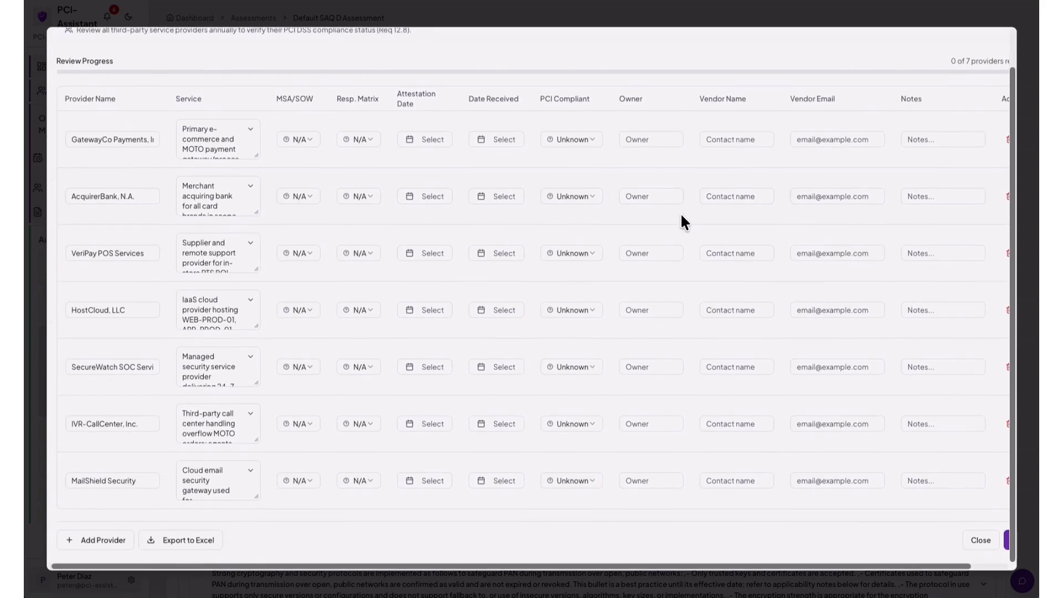
# Export the seven provider reviews to Service_Provider_Reviews_2026-01-23 in Excel, then minimize the workbook.
pyautogui.click(185, 545)
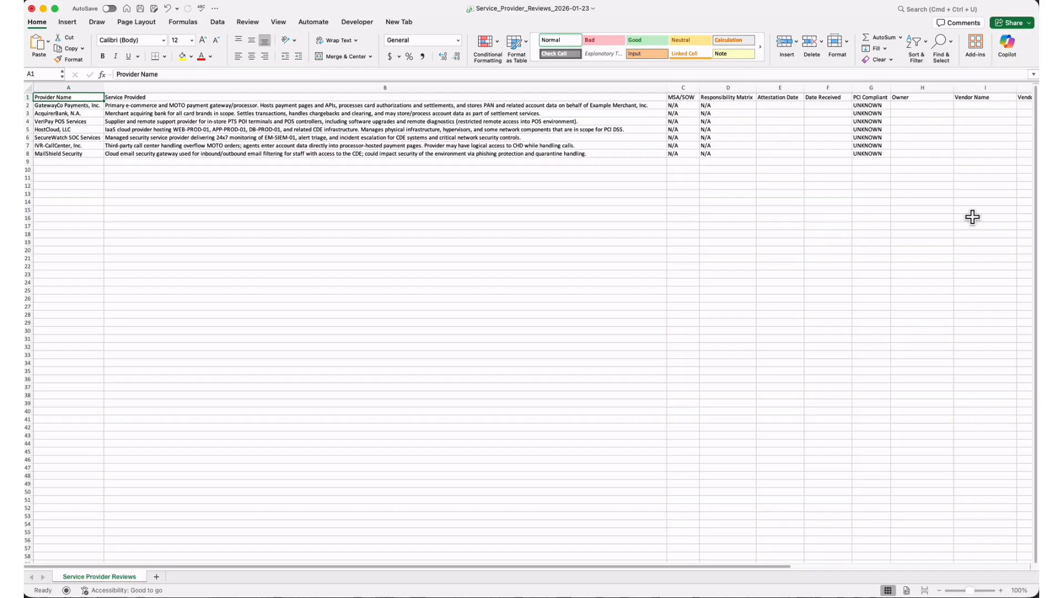
pyautogui.click(43, 8)
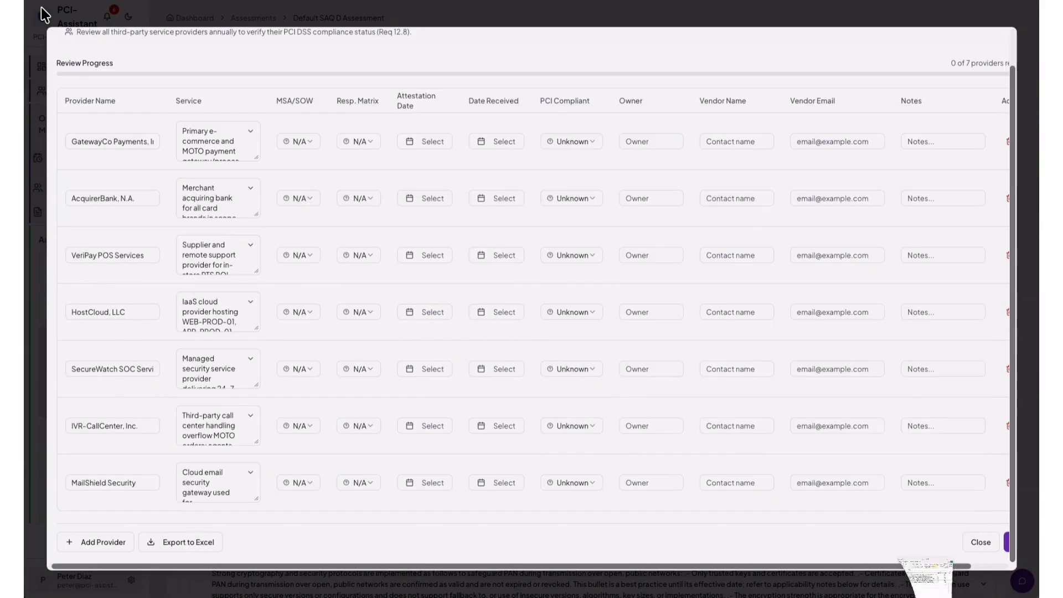
# Open Policy Review (Req 12.1), inspect the Information Security Policy details, and export the reviews to Excel.
pyautogui.click(35, 47)
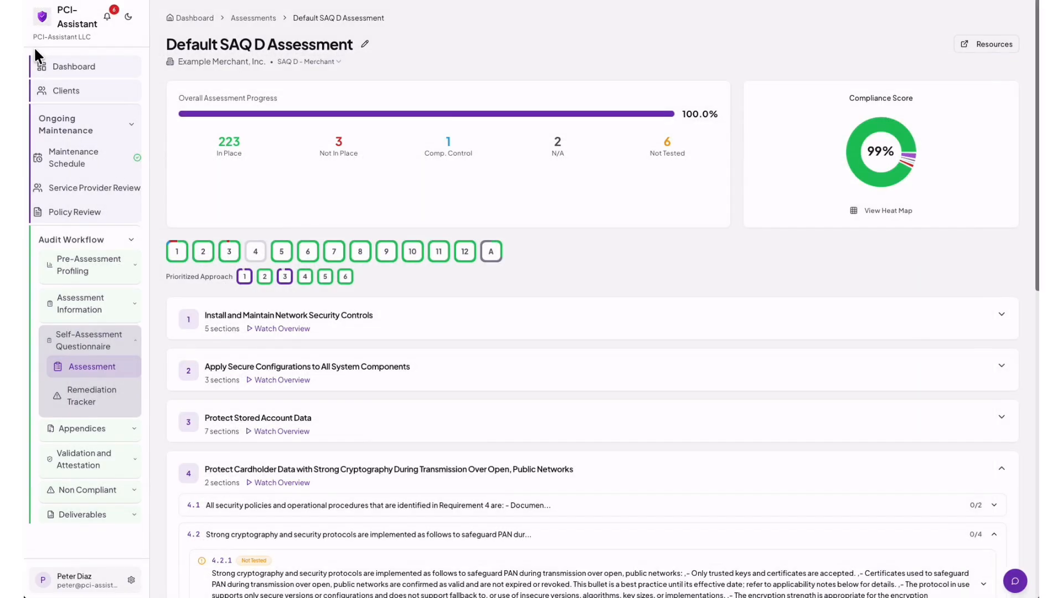
pyautogui.click(90, 217)
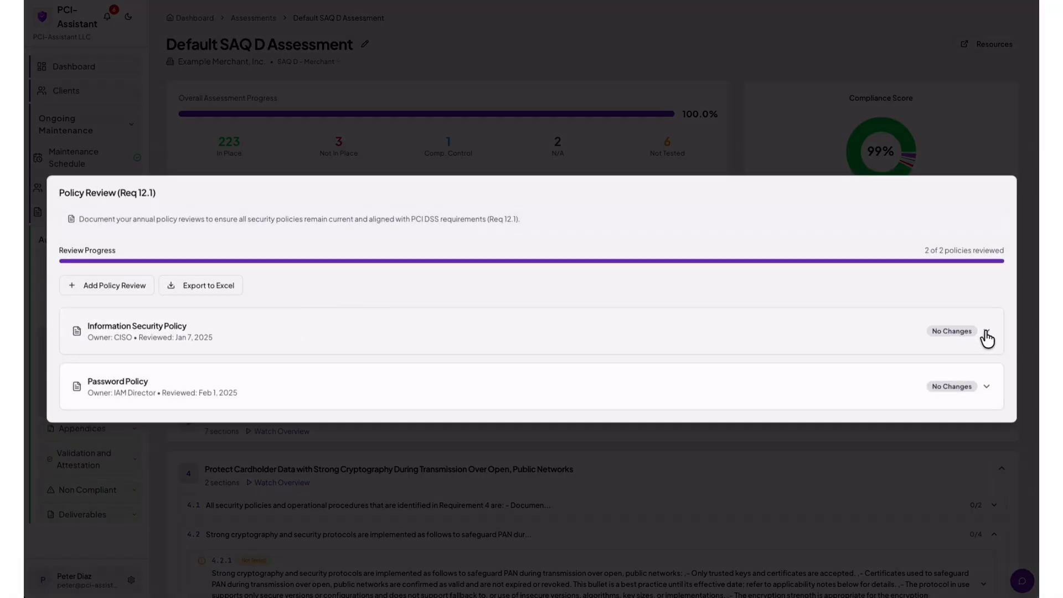
pyautogui.click(985, 332)
pyautogui.scroll(-1, 612, 319)
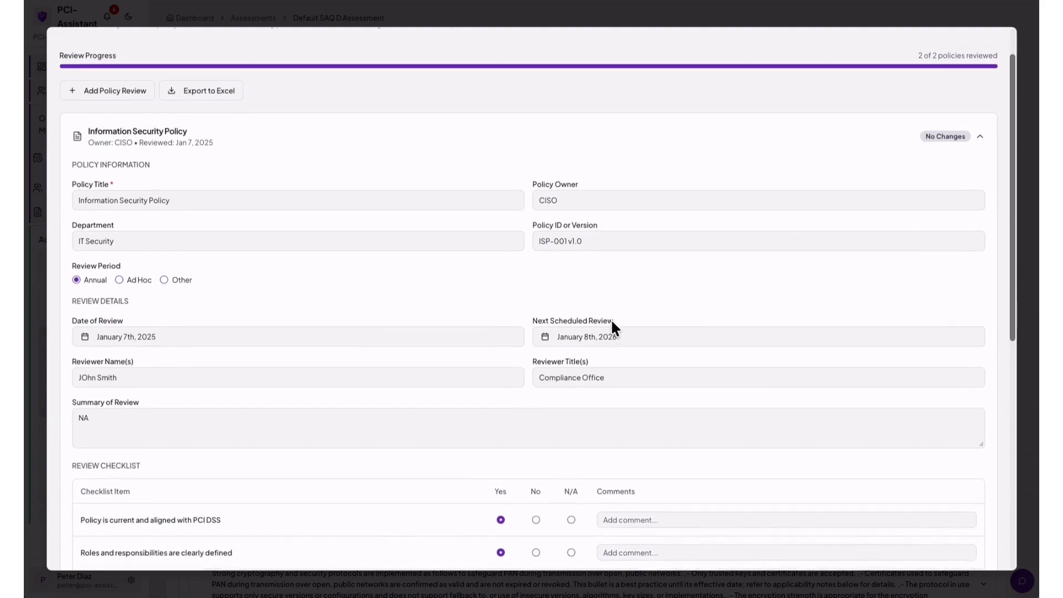
pyautogui.scroll(1, 611, 320)
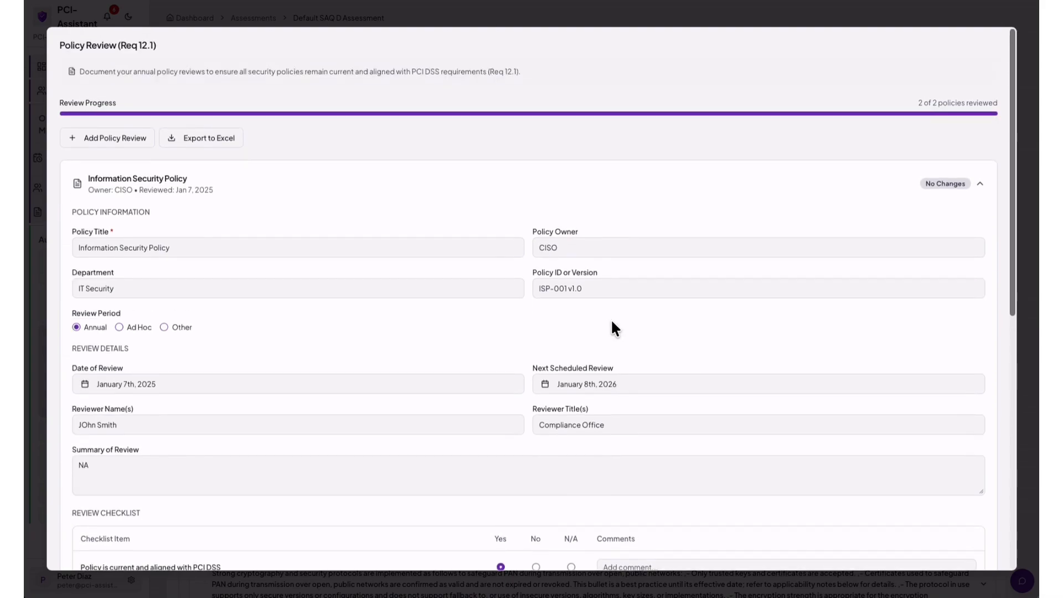
pyautogui.scroll(-3, 611, 322)
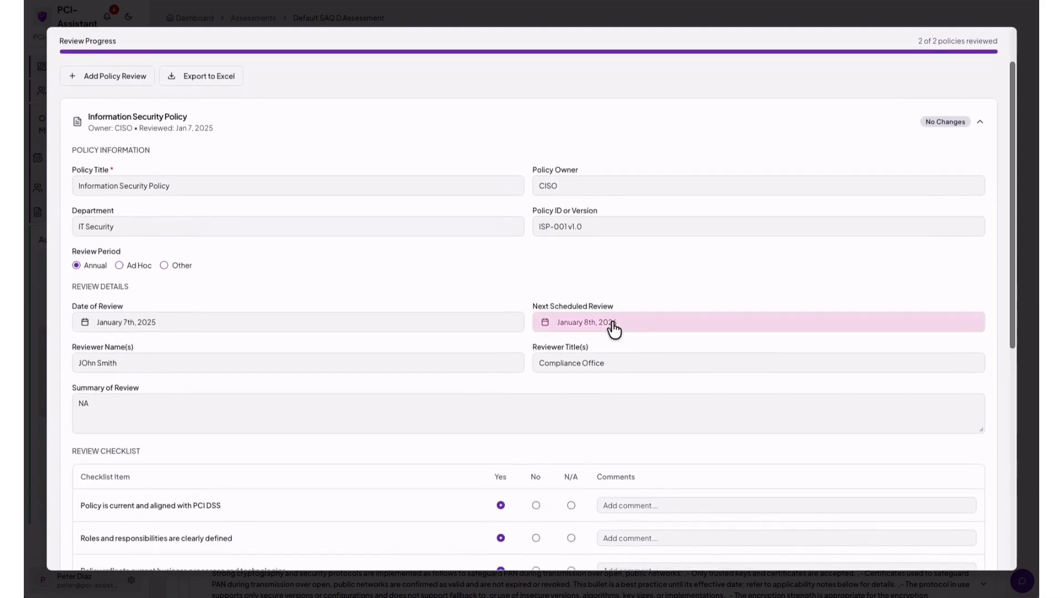
pyautogui.scroll(-6, 612, 323)
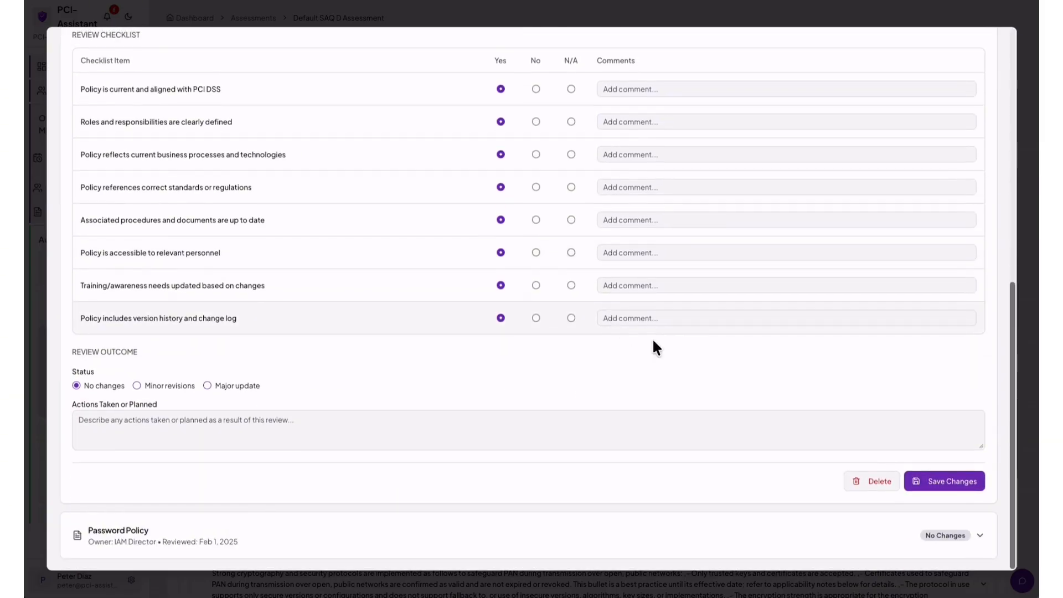
pyautogui.scroll(1, 956, 451)
pyautogui.scroll(8, 651, 341)
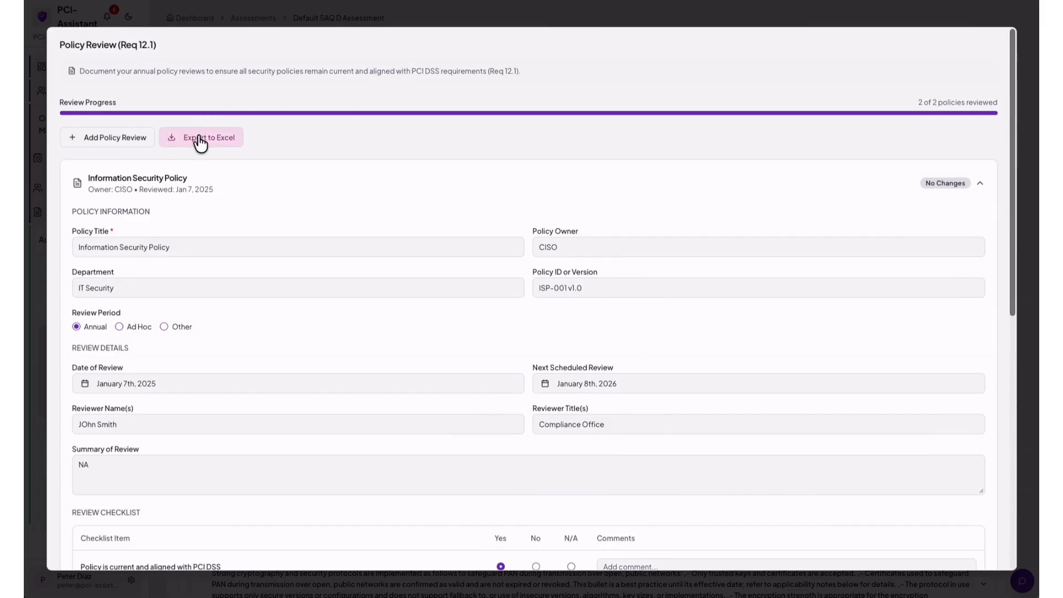
pyautogui.click(200, 140)
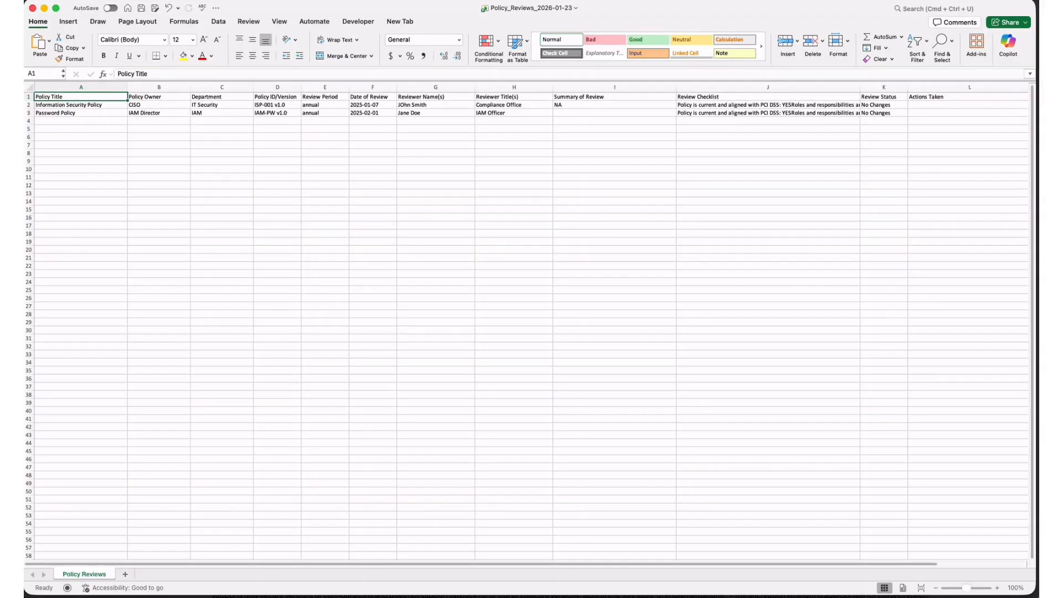
# Check Policy_Reviews_2026-01-23 listing both policies, then minimize Excel.
pyautogui.click(44, 8)
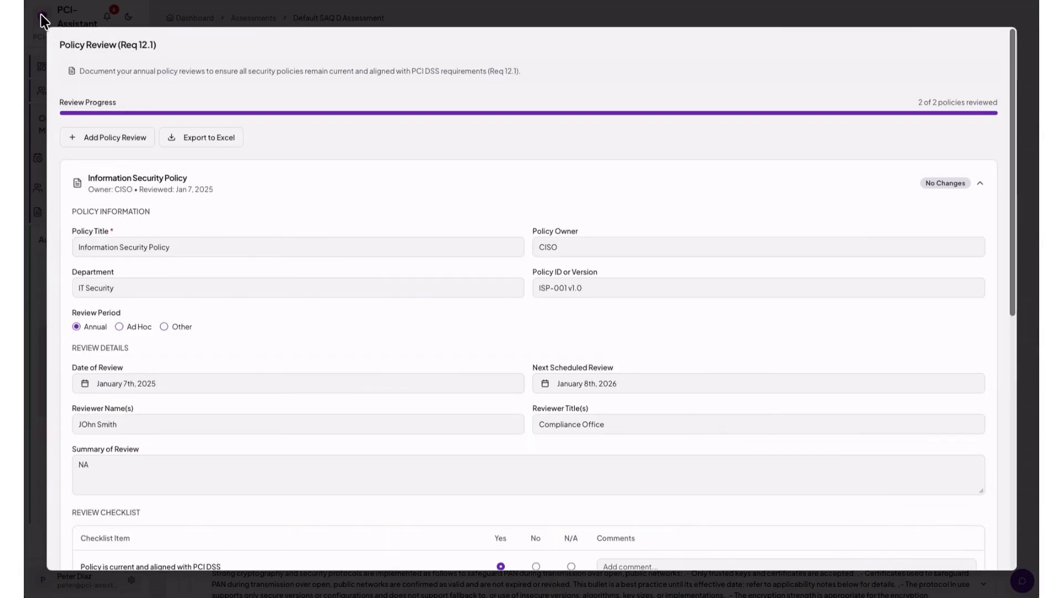
# Close Policy Review, then scroll through the overdue and due-soon notification alerts and dismiss the list.
pyautogui.click(31, 45)
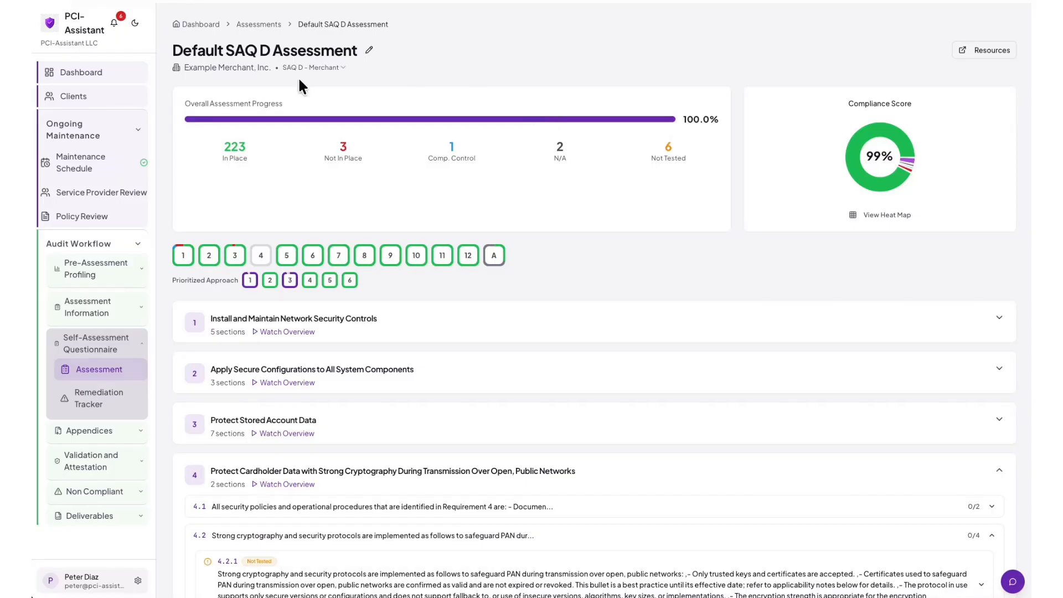
pyautogui.click(114, 25)
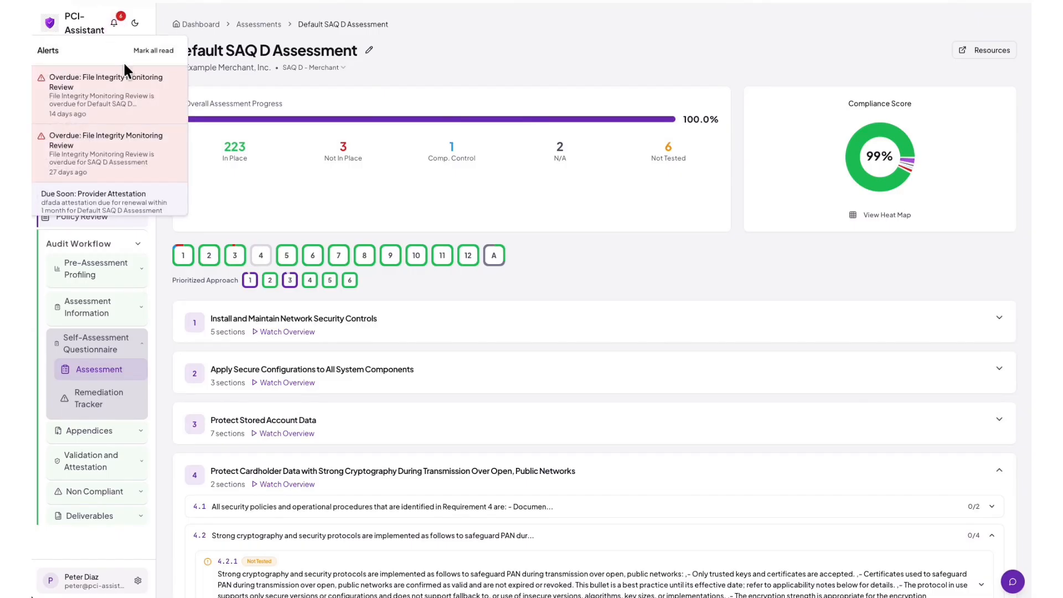
pyautogui.scroll(-1, 131, 115)
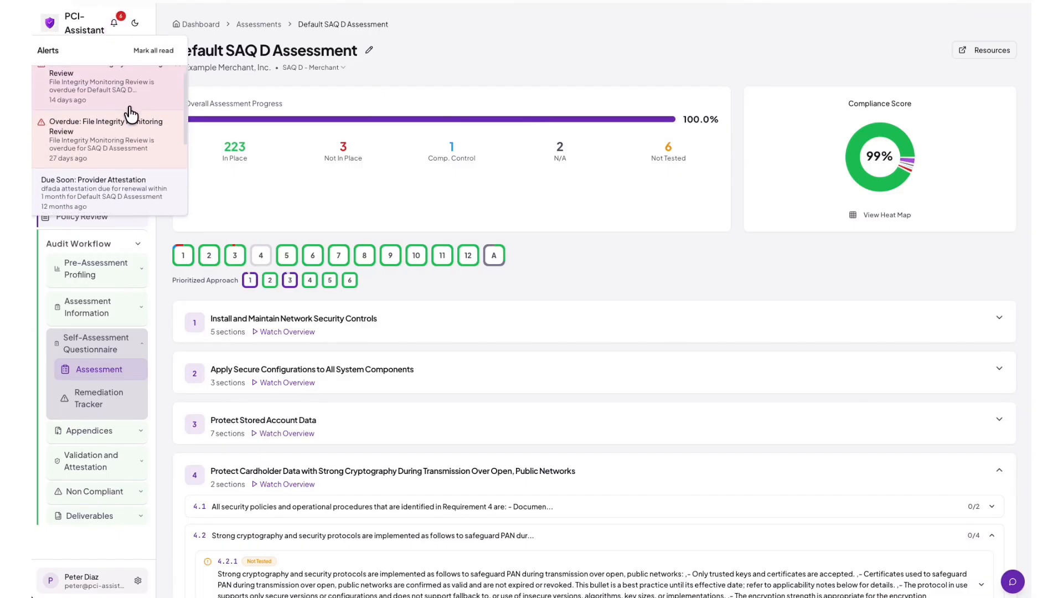
pyautogui.scroll(-4, 131, 114)
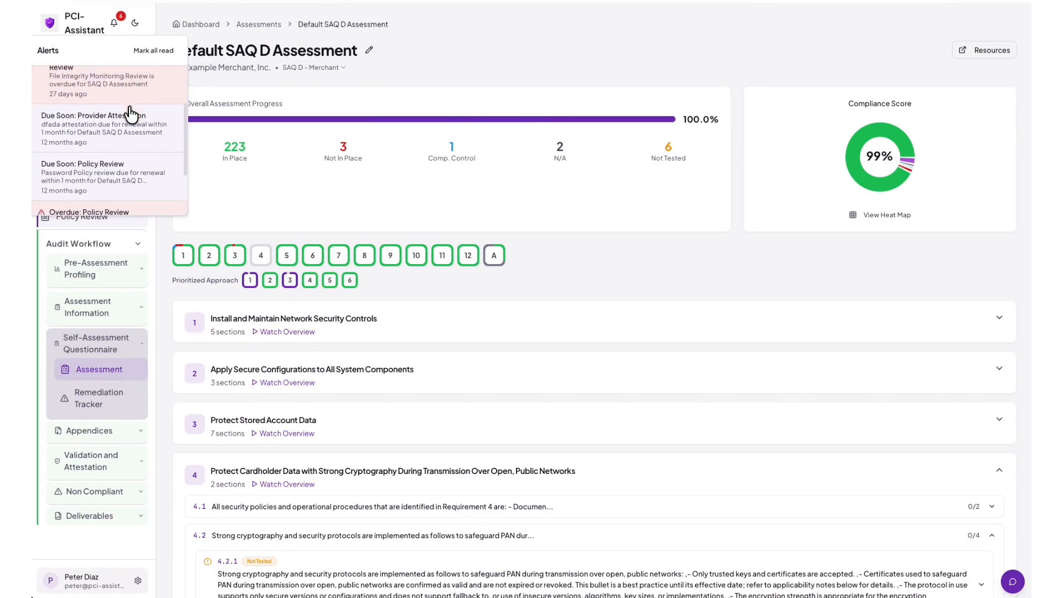
pyautogui.scroll(-3, 131, 114)
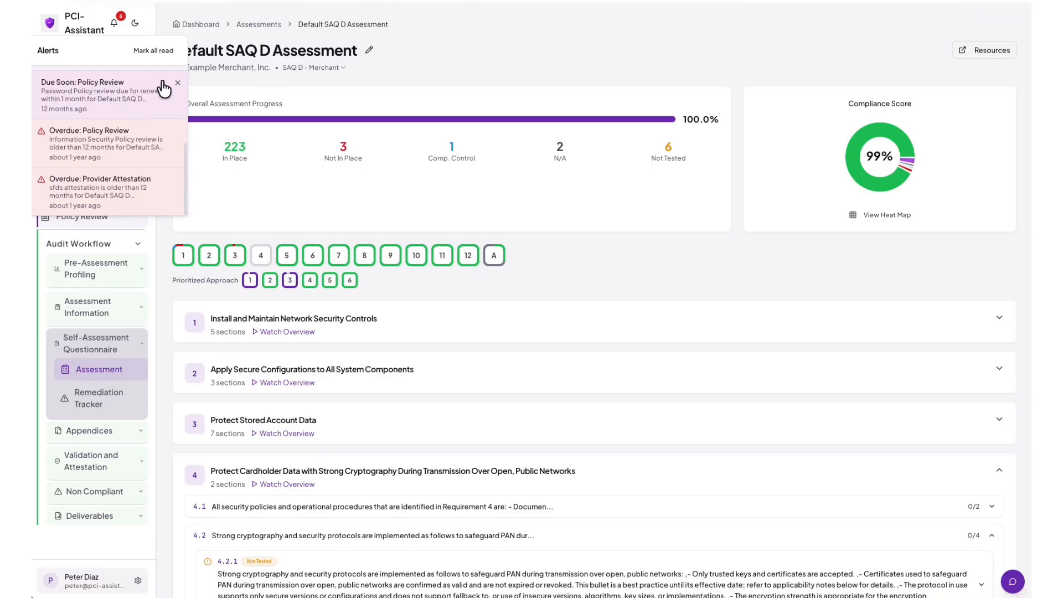
pyautogui.click(178, 85)
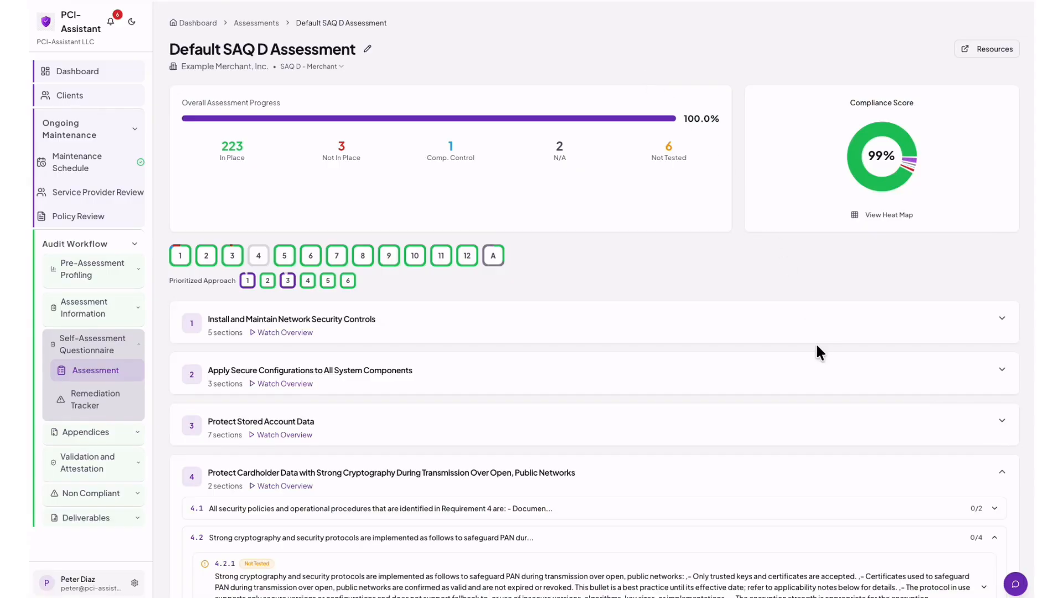
# Ask the readiness assistant: 'Help me draft a policy for 3.1.1'.
pyautogui.click(1014, 584)
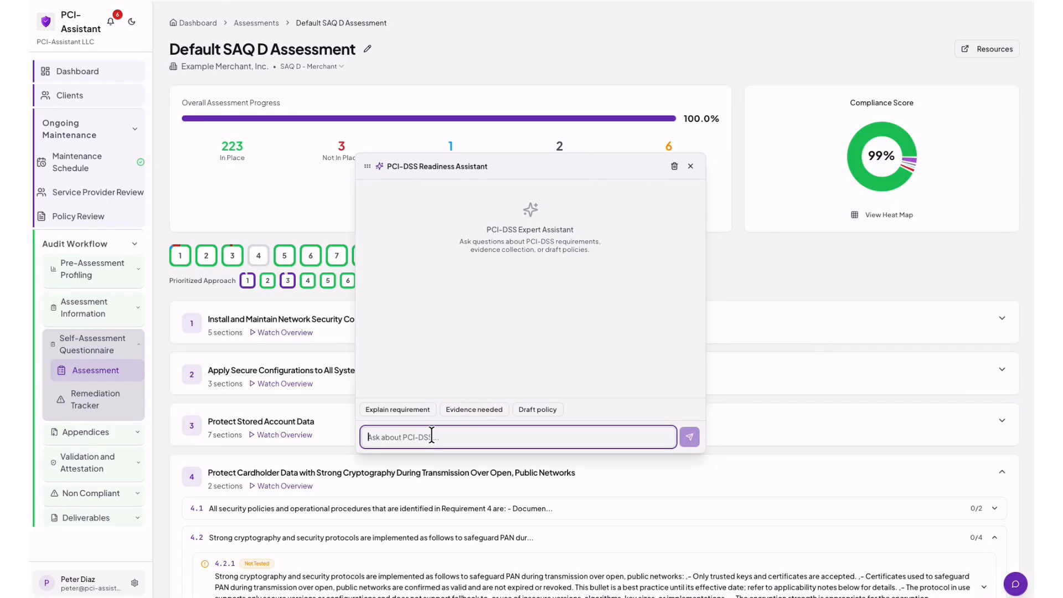
pyautogui.write('Hel')
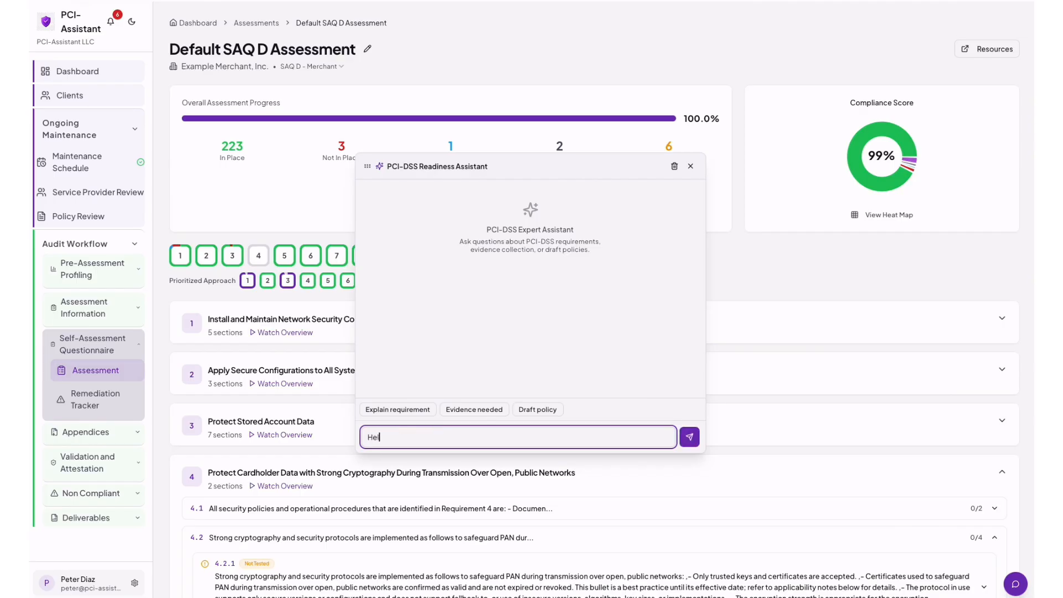
pyautogui.write('p me drat')
pyautogui.press('BackSpace')
pyautogui.write('ft a policy for 3.1.1')
pyautogui.click(689, 438)
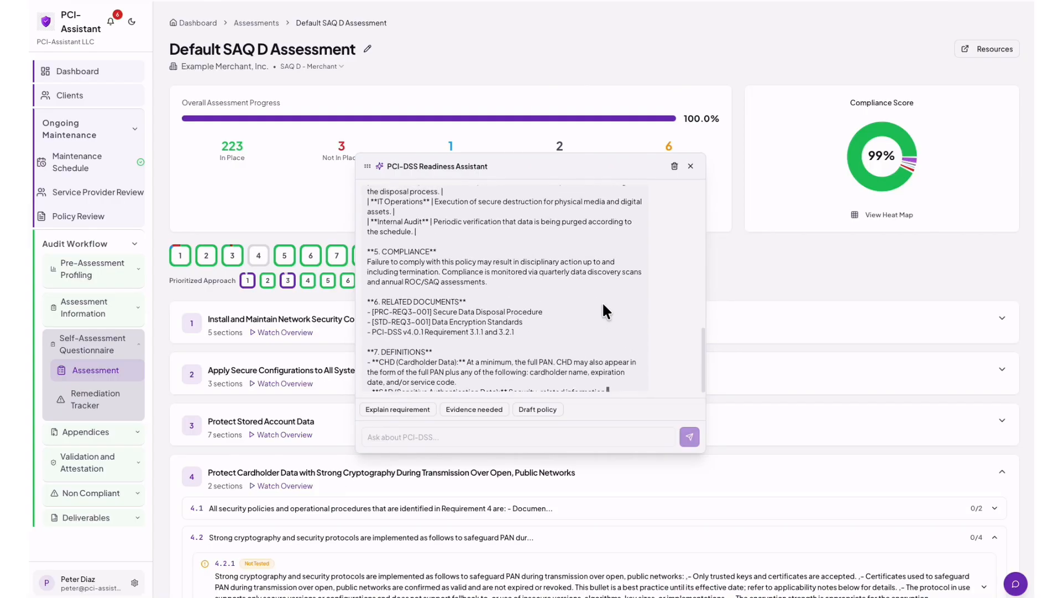
# Read through the assistant's data retention and disposal policy draft, then close the chat.
pyautogui.scroll(-2, 602, 301)
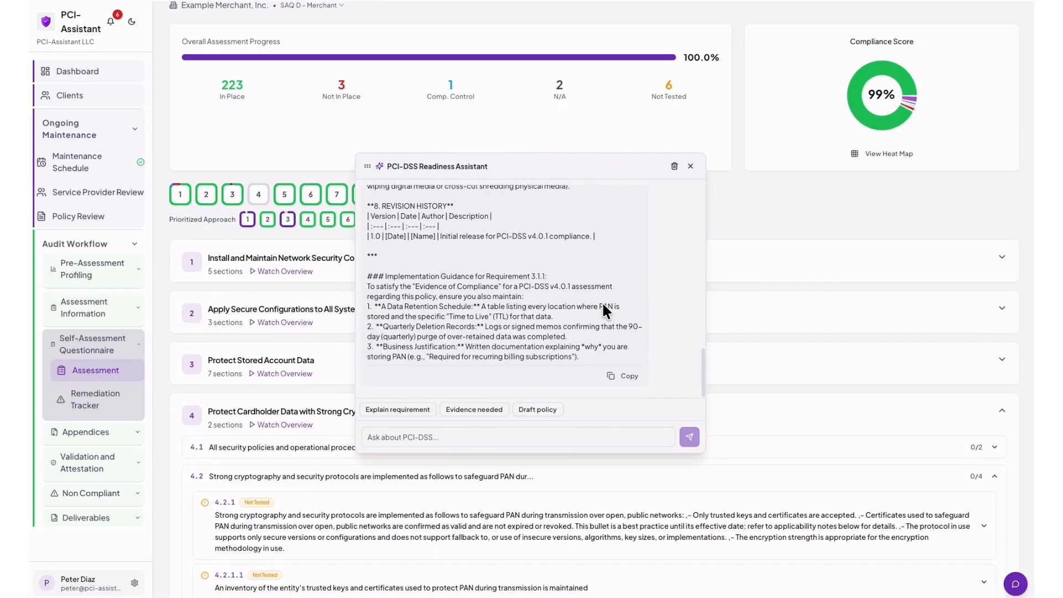
pyautogui.scroll(10, 602, 301)
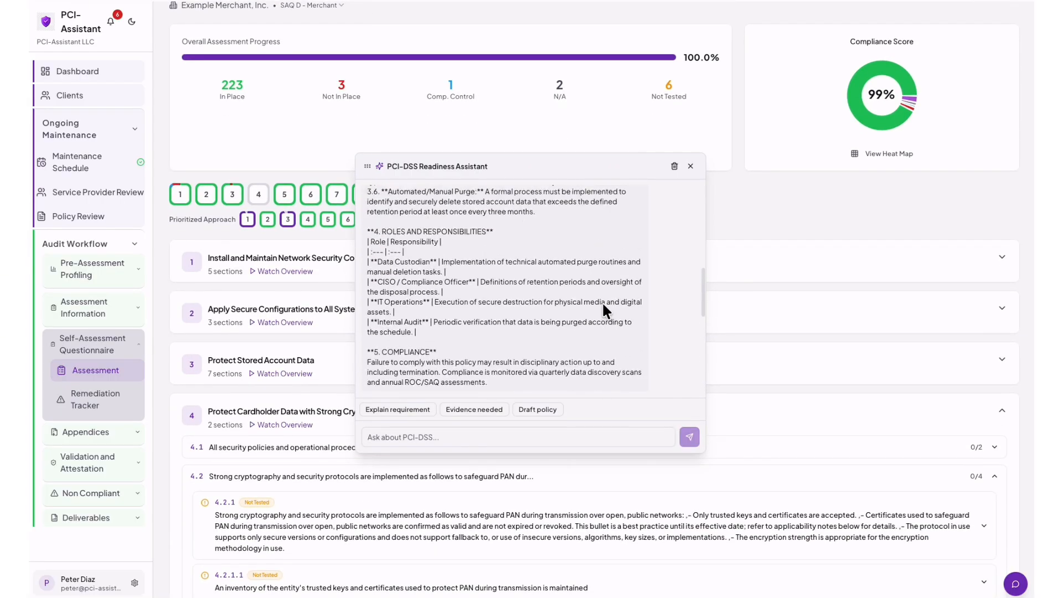
pyautogui.scroll(4, 602, 304)
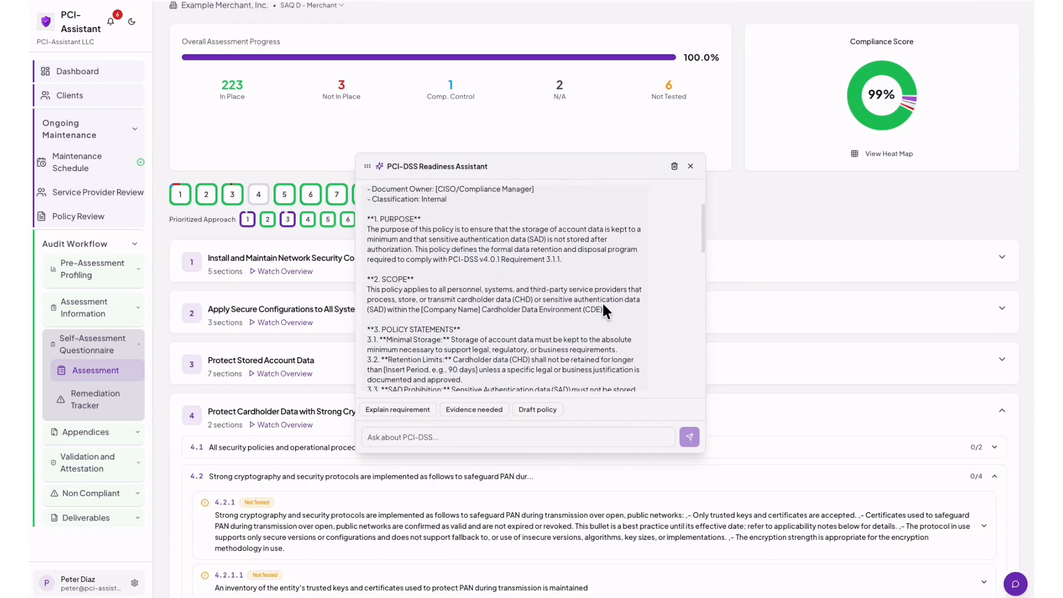
pyautogui.scroll(-2, 602, 305)
pyautogui.scroll(-5, 603, 304)
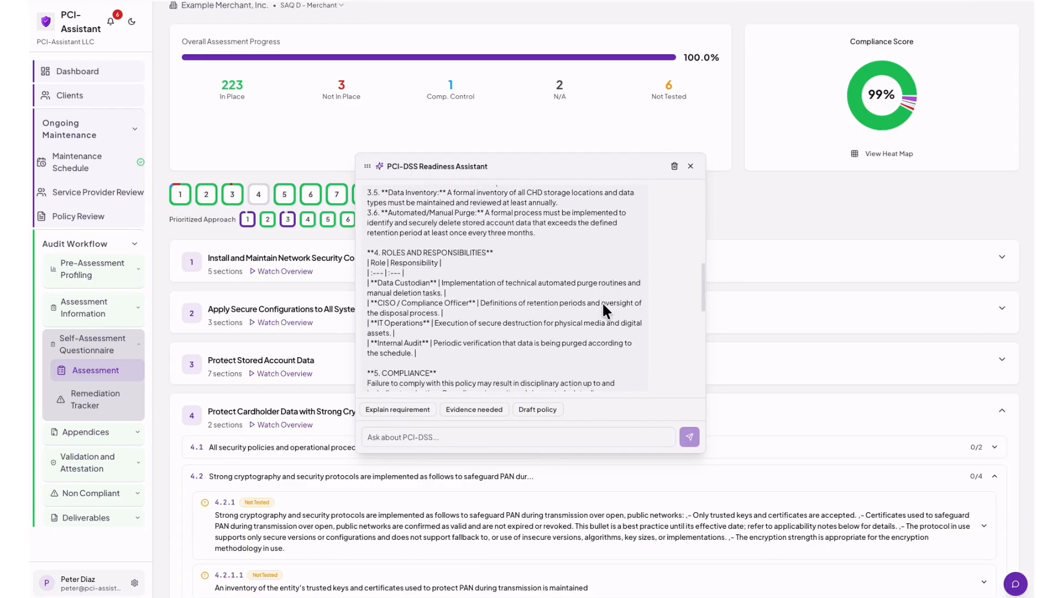
pyautogui.scroll(-5, 603, 304)
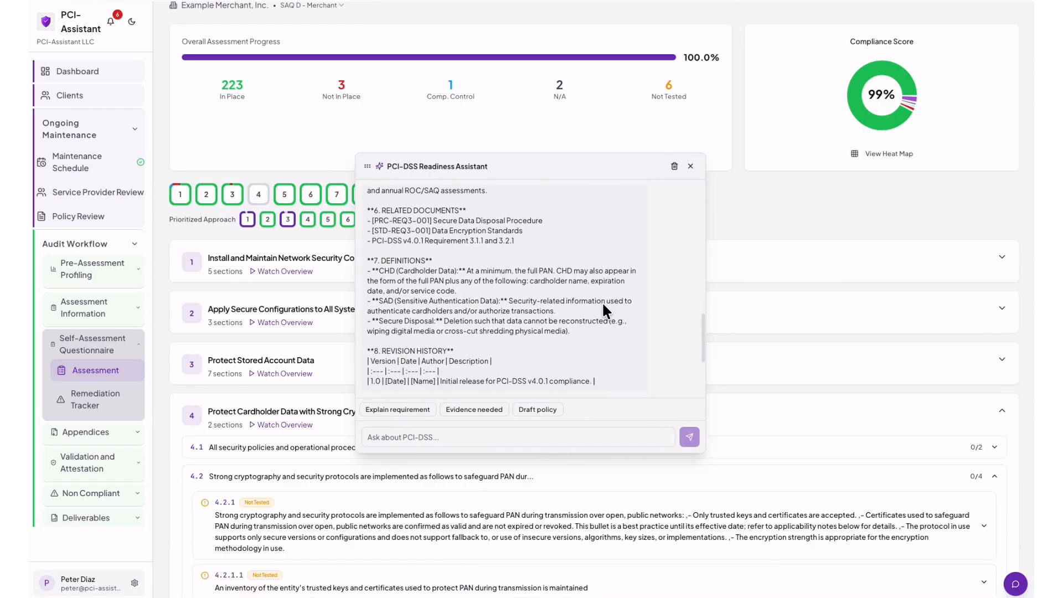
pyautogui.scroll(-2, 603, 304)
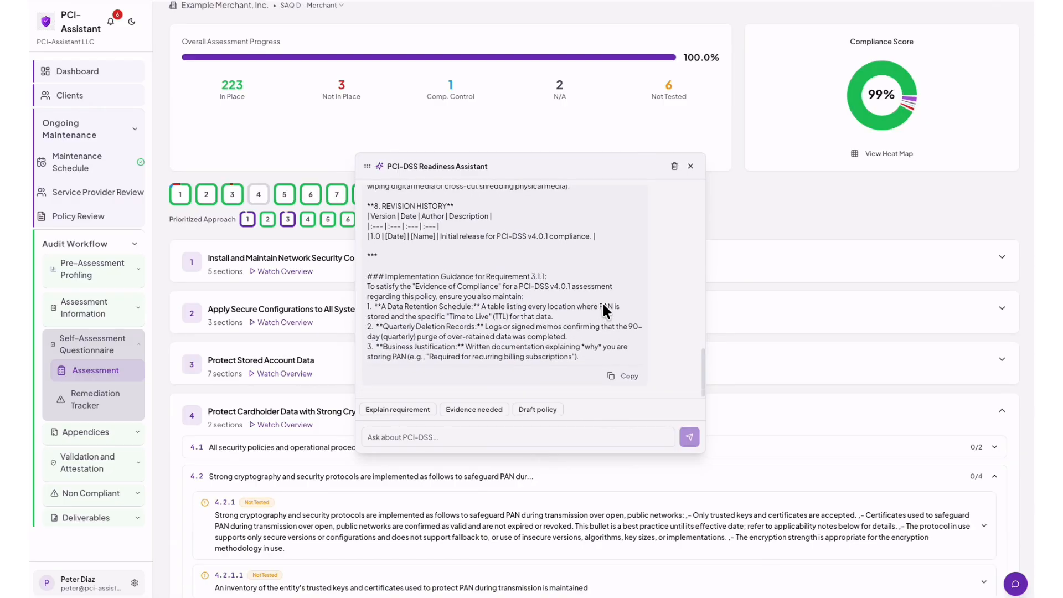
pyautogui.click(419, 436)
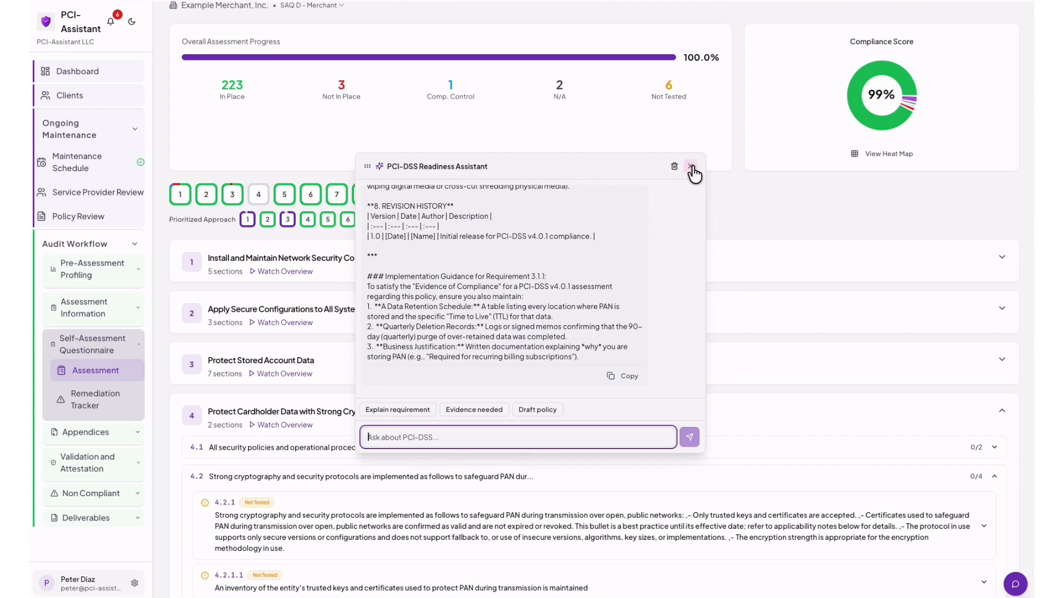
pyautogui.scroll(2, 723, 187)
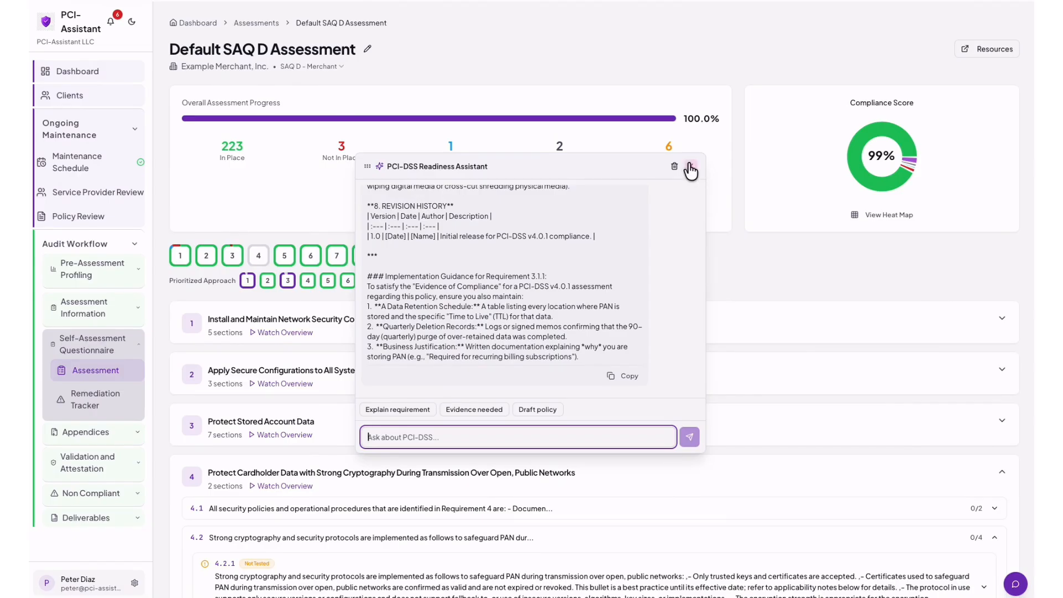
pyautogui.click(690, 169)
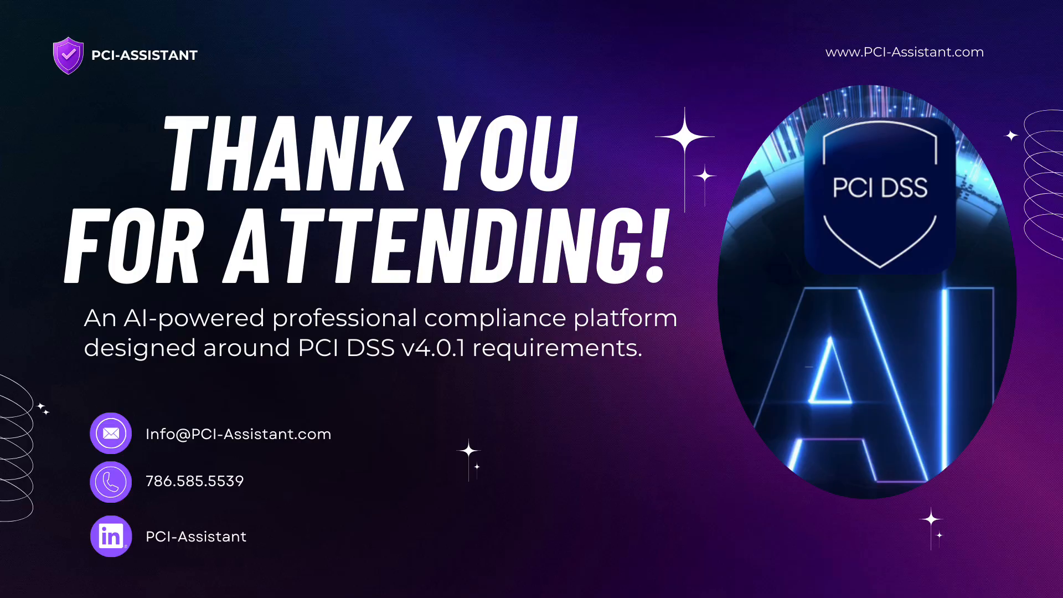